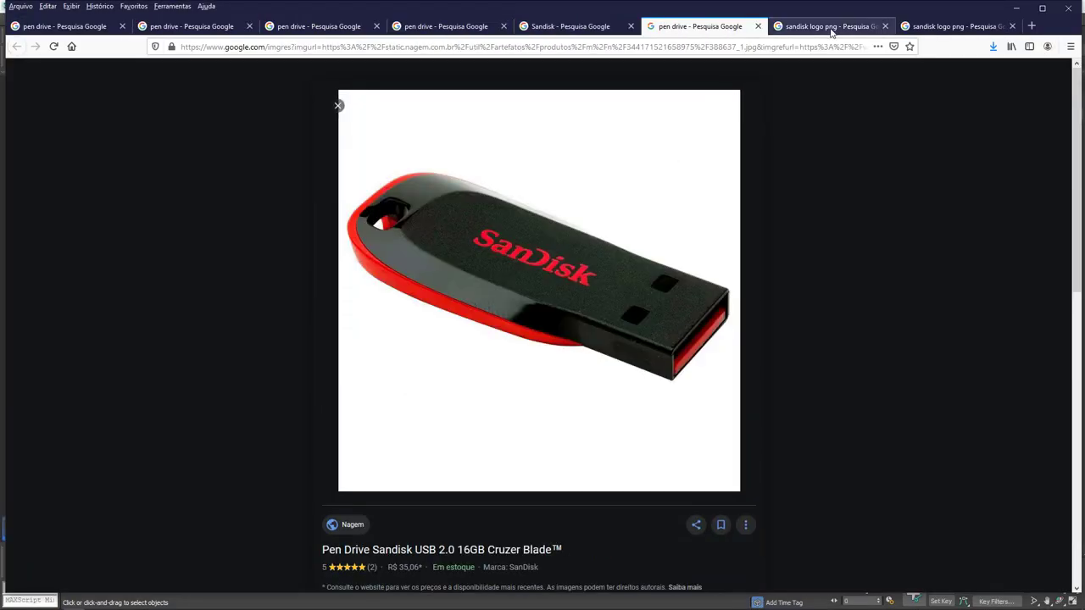
- Open the SanDisk logo result from the 'sandisk logo png' image search
click(831, 31)
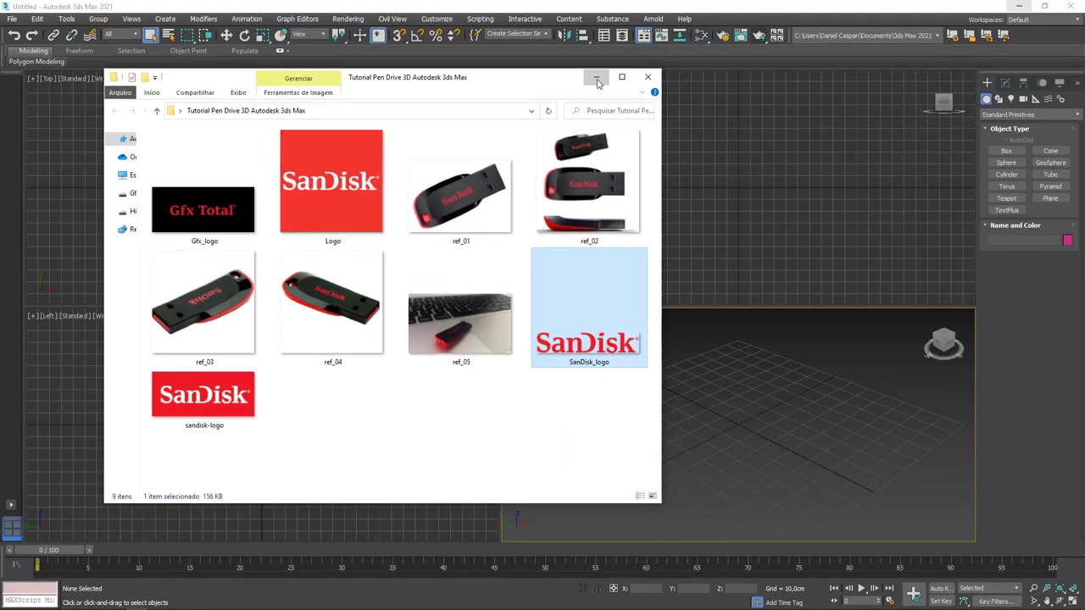
- Create a plane to hold the pen-drive reference photos
click(598, 82)
click(1051, 197)
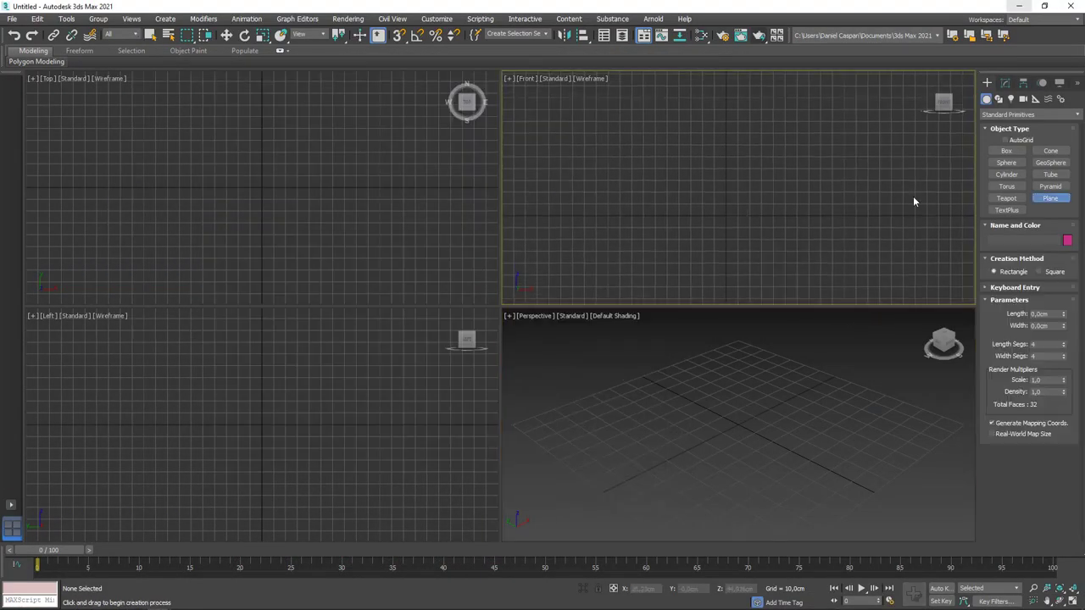
drag(665, 88, 787, 211)
key(w)
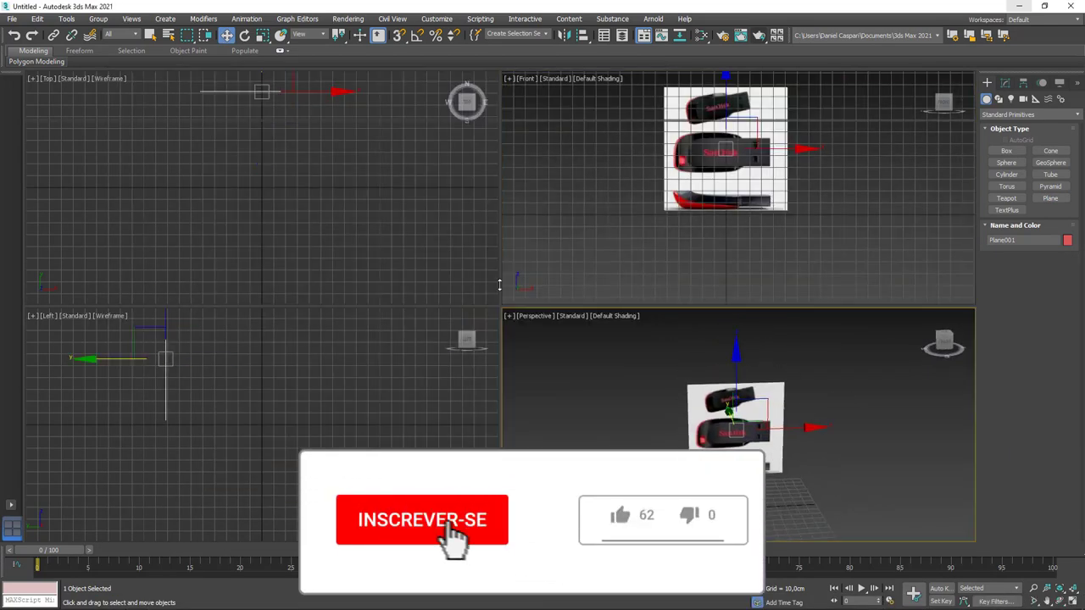
- Enlarge the Front view, draw a grey box over the drive body, and Shift-drag an instance copy
drag(499, 285, 499, 82)
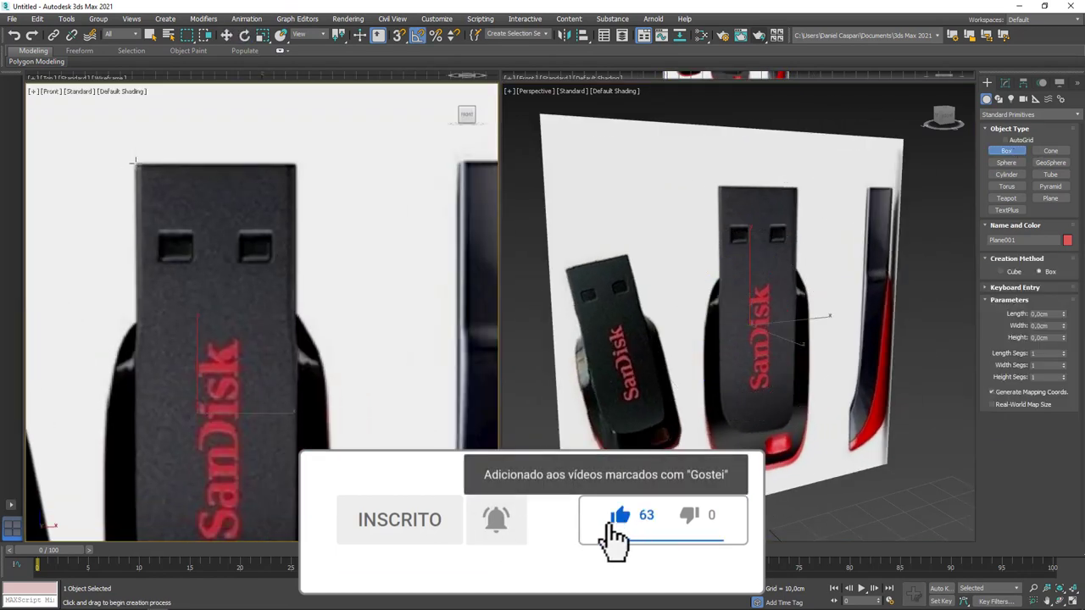
drag(134, 161, 295, 542)
shift+drag(219, 288, 355, 289)
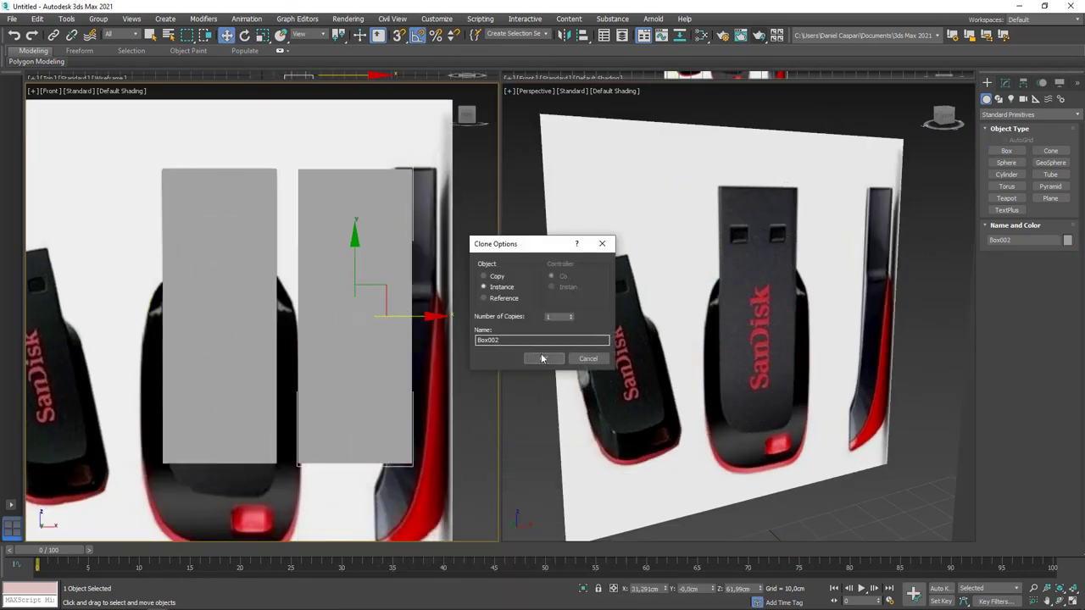
- Confirm the instance clone and stretch Box001 down to the drive's length
click(543, 358)
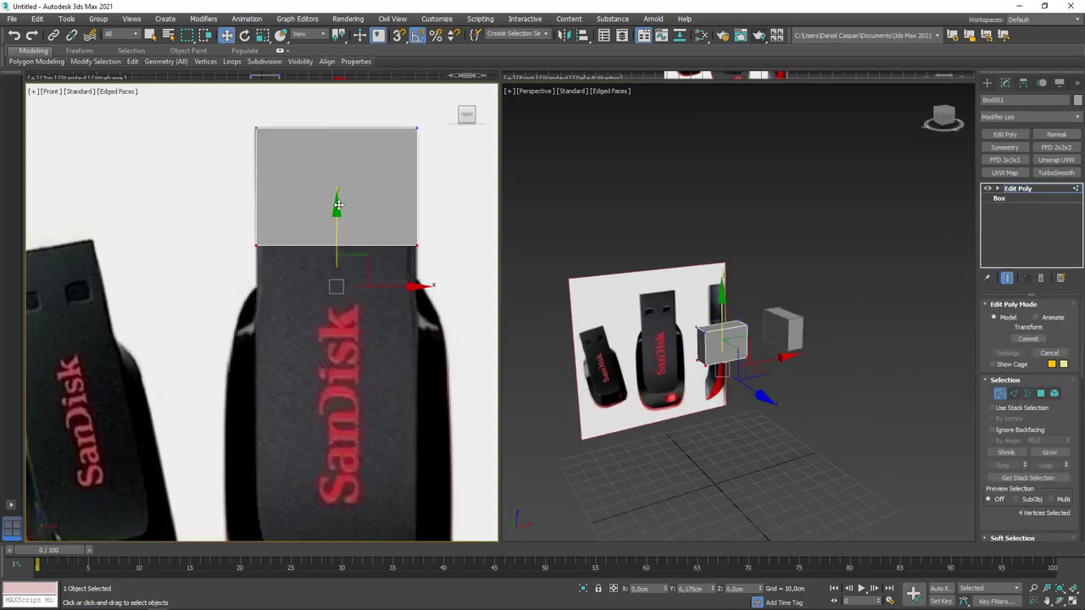
scroll(925, 355, up, 2)
drag(337, 204, 332, 412)
middle_drag(331, 412, 339, 295)
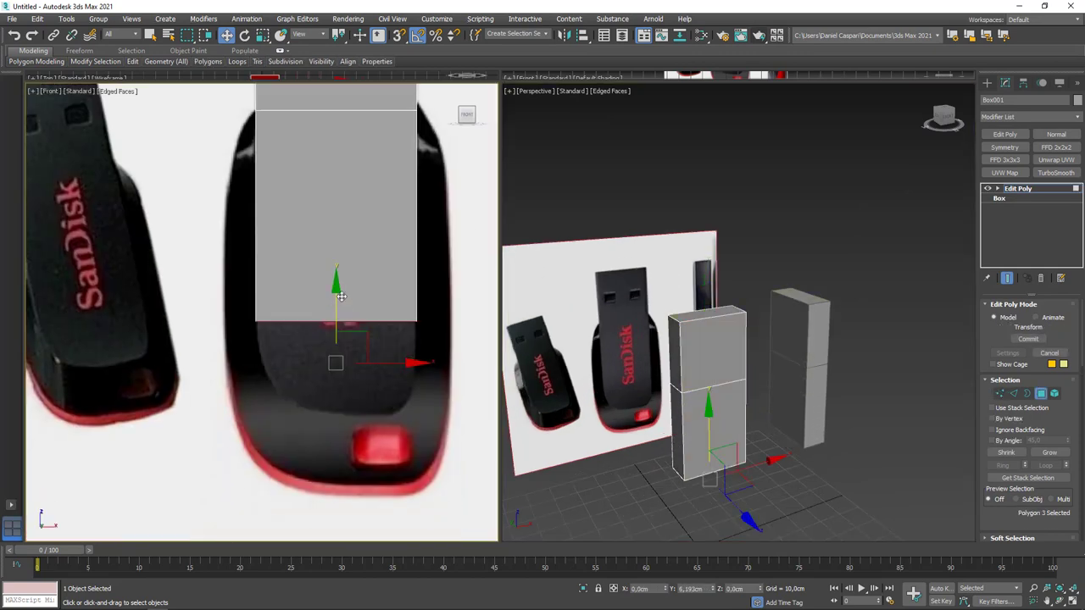
- Add edge loops to the box and select the lower-left corner vertices to taper the bottom
key(4)
click(342, 261)
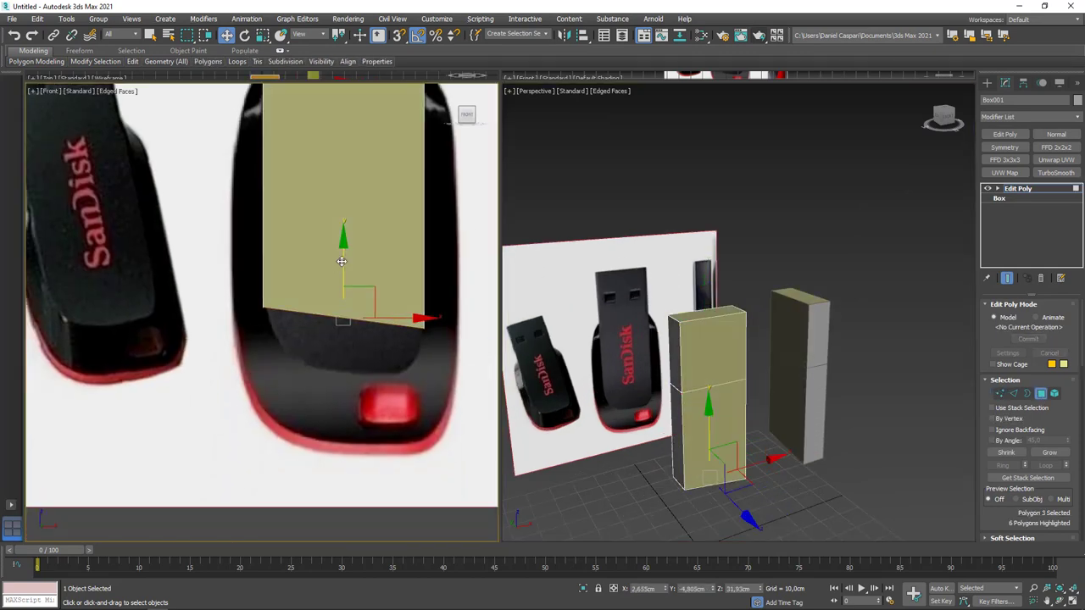
scroll(440, 335, up, 3)
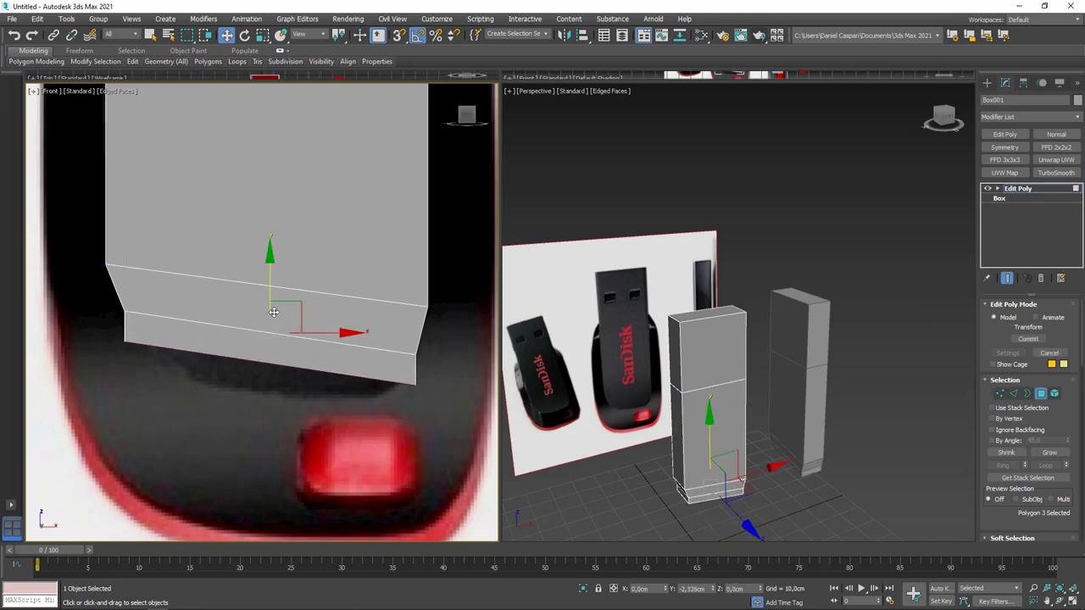
click(1016, 395)
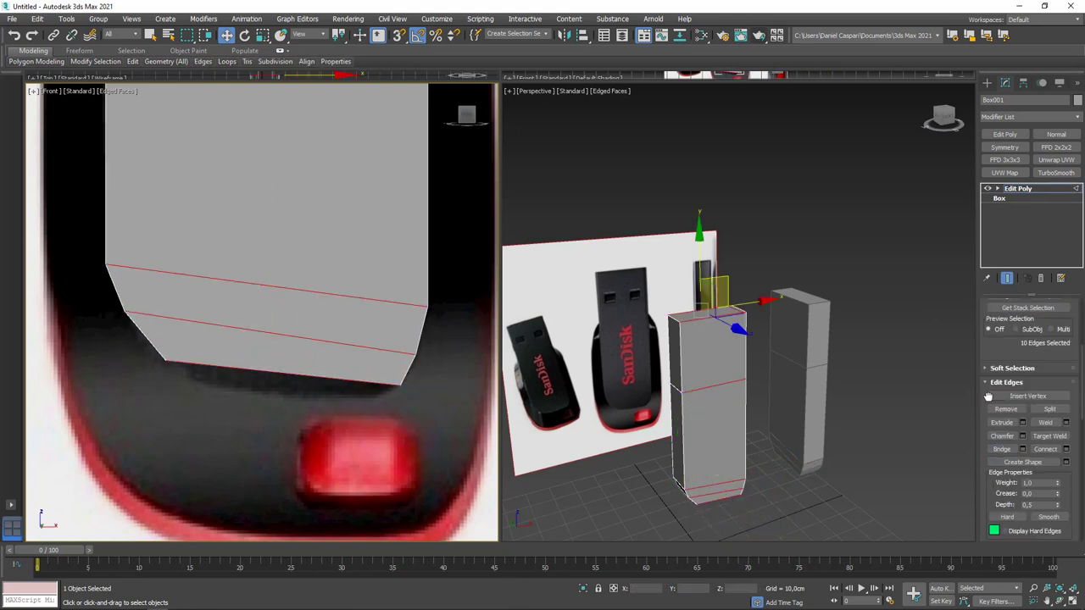
key(1)
drag(195, 386, 238, 333)
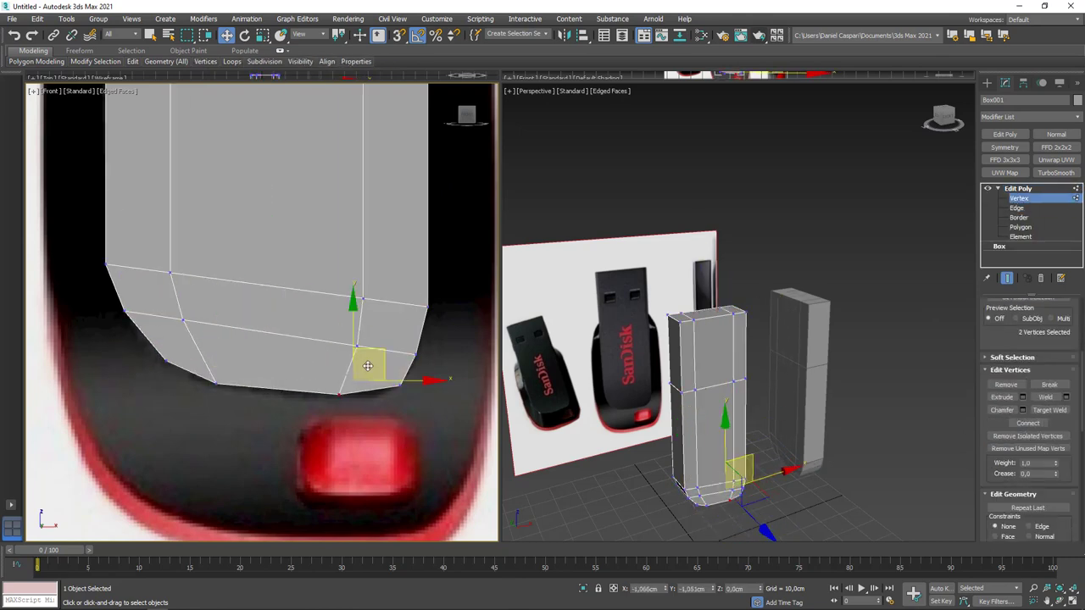
scroll(367, 365, down, 3)
- Select Box002 and pick its column and bottom vertices, inspecting the lower end
click(804, 339)
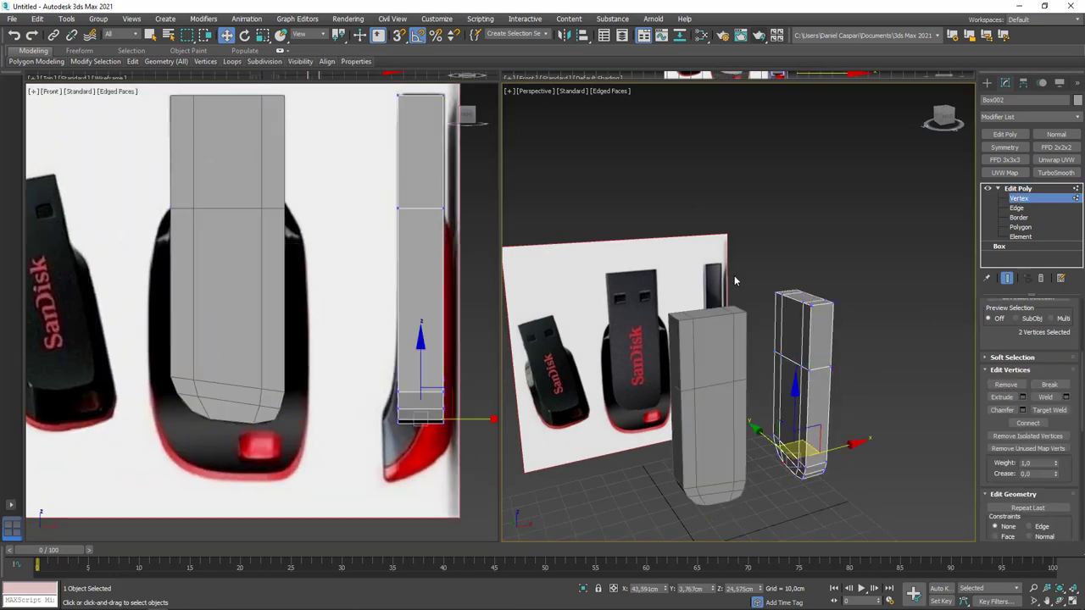
scroll(311, 315, up, 3)
drag(313, 279, 398, 339)
scroll(398, 335, up, 3)
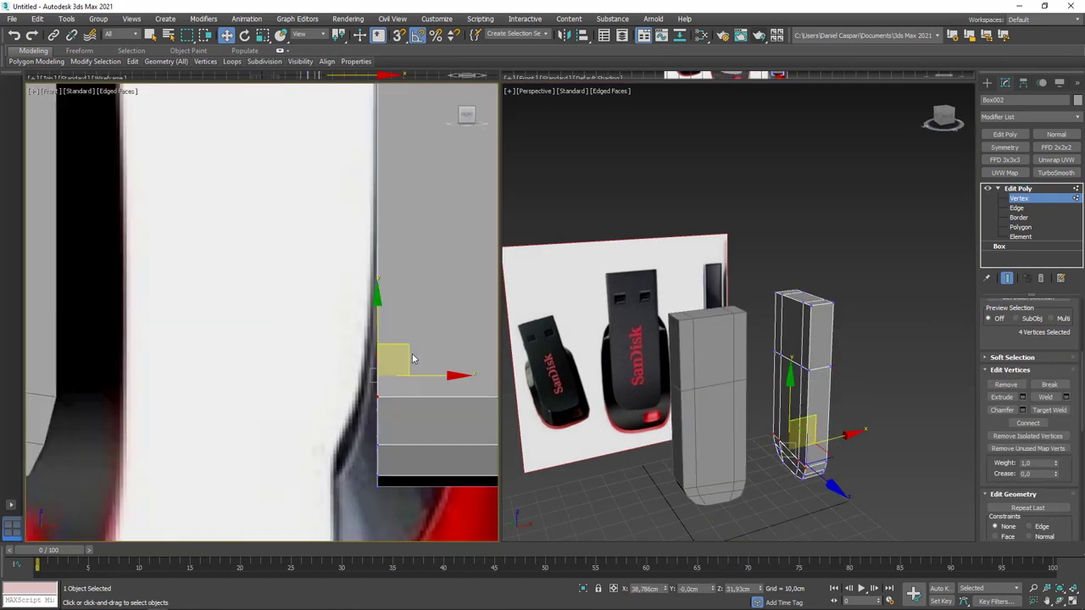
scroll(399, 347, down, 2)
ctrl+drag(365, 280, 427, 398)
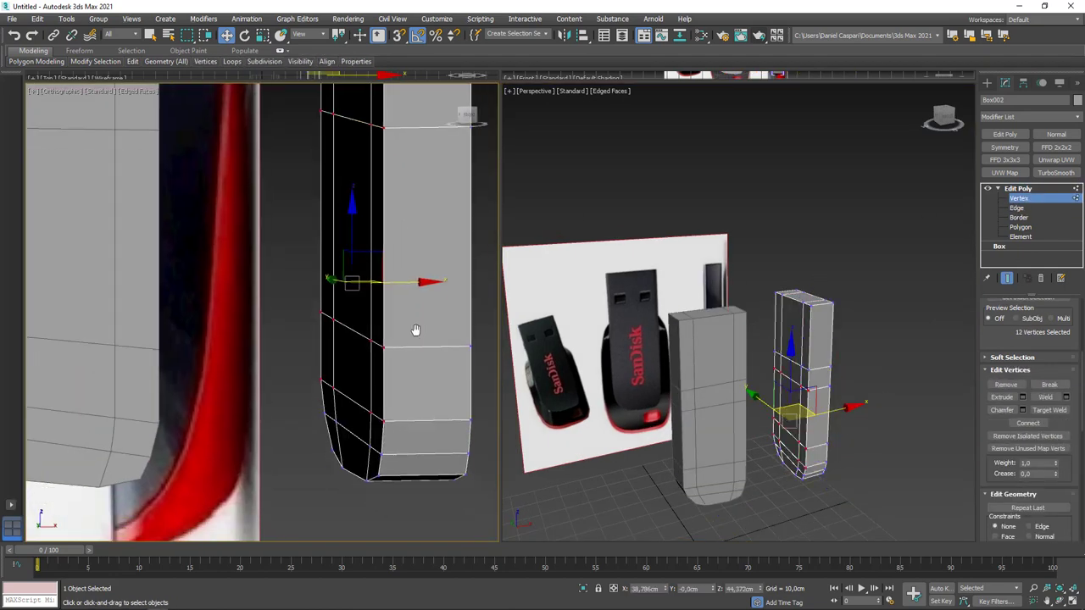
scroll(390, 347, down, 3)
scroll(484, 382, up, 3)
alt+middle_drag(484, 383, 339, 447)
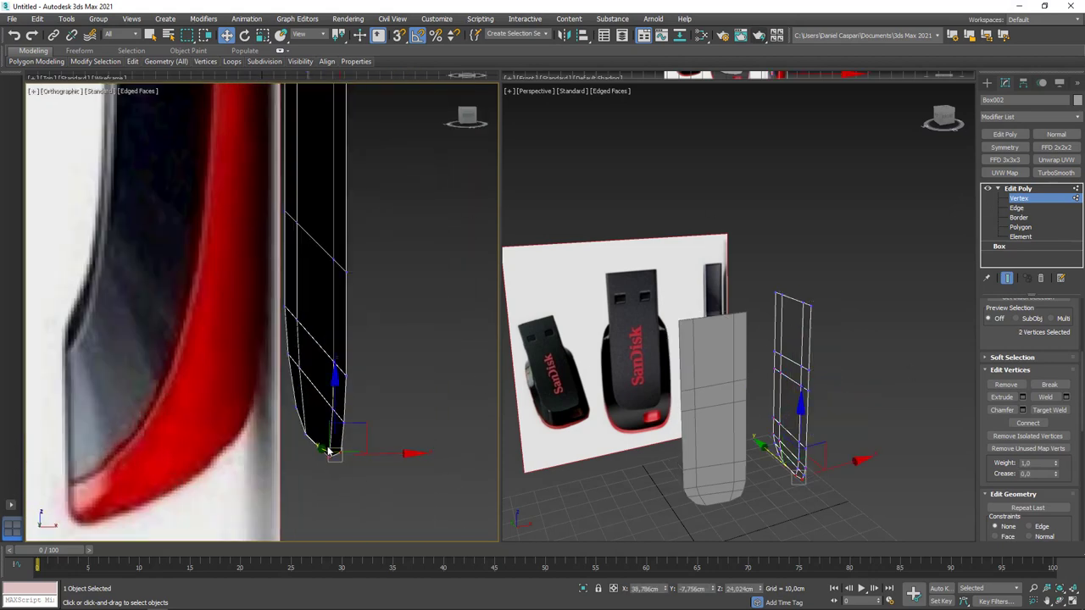
drag(297, 458, 350, 410)
mouse_move(349, 410)
alt+middle_down()
mouse_move(323, 380)
mouse_move(371, 419)
mouse_move(407, 322)
alt+middle_up()
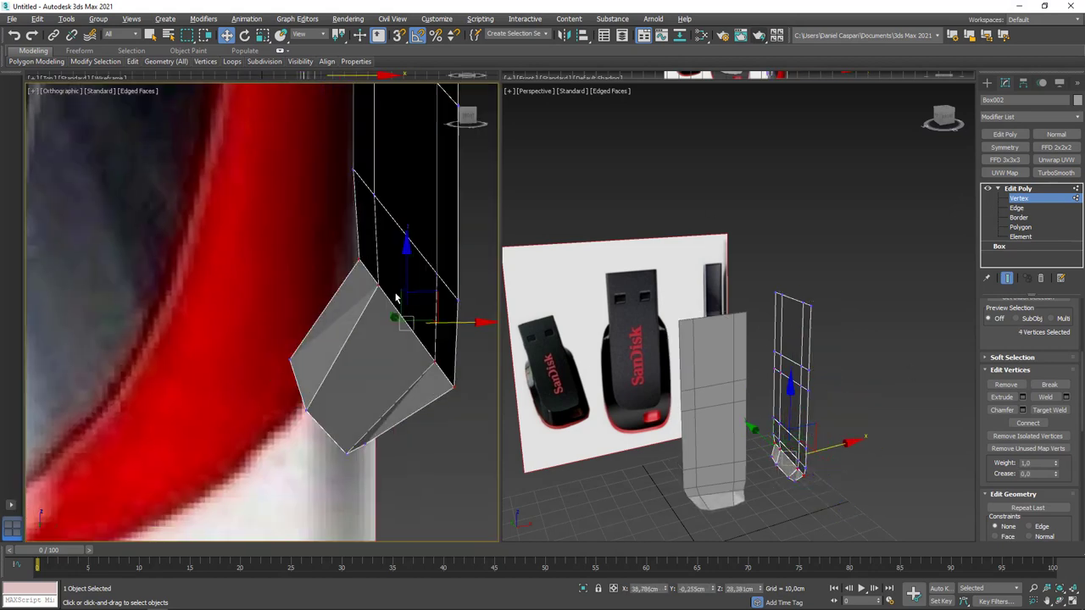
key(f)
- Select Box002's bottom edges and set up the Front view for vertex moves in wireframe
scroll(430, 330, up, 3)
scroll(407, 381, up, 2)
scroll(390, 424, down, 2)
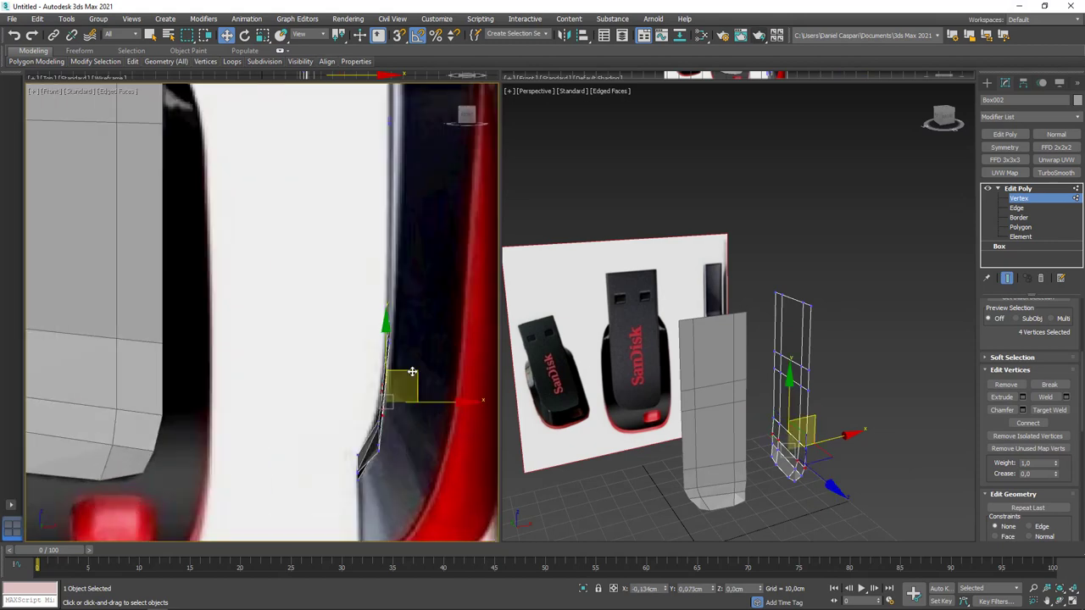
scroll(379, 501, up, 2)
scroll(379, 501, down, 3)
alt+middle_drag(379, 475, 343, 339)
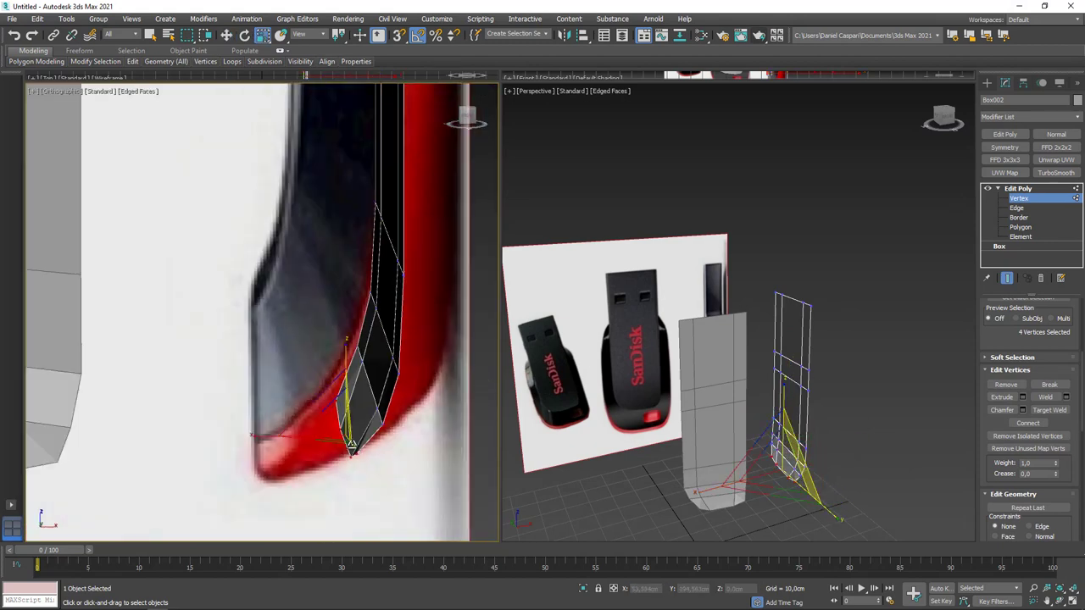
scroll(342, 326, down, 2)
key(2)
key(f)
key(3)
key(w)
scroll(448, 222, up, 3)
scroll(407, 322, up, 3)
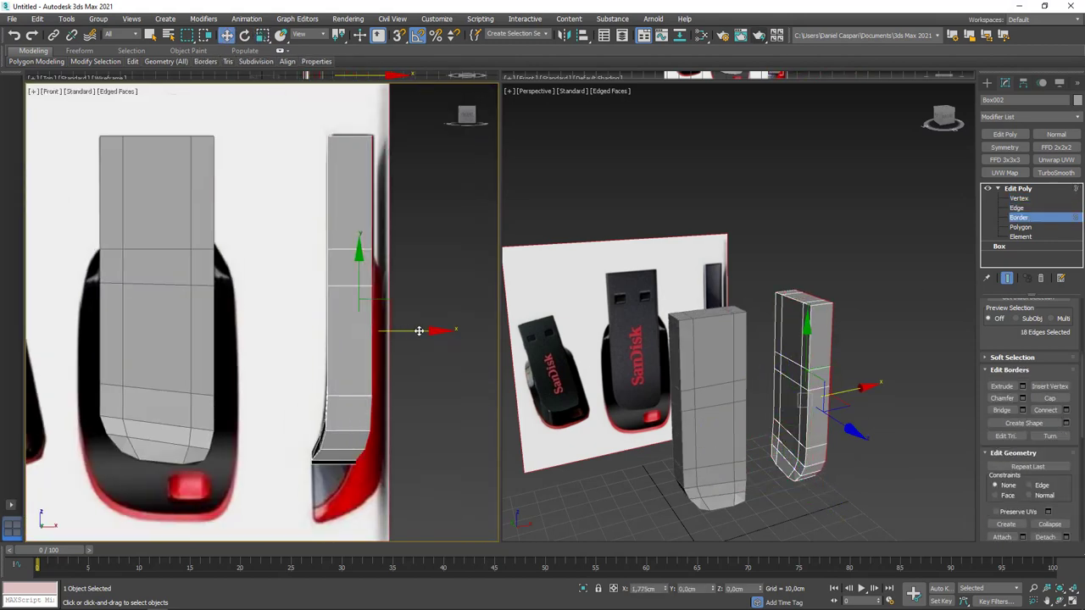
scroll(377, 357, up, 3)
key(1)
scroll(373, 359, up, 2)
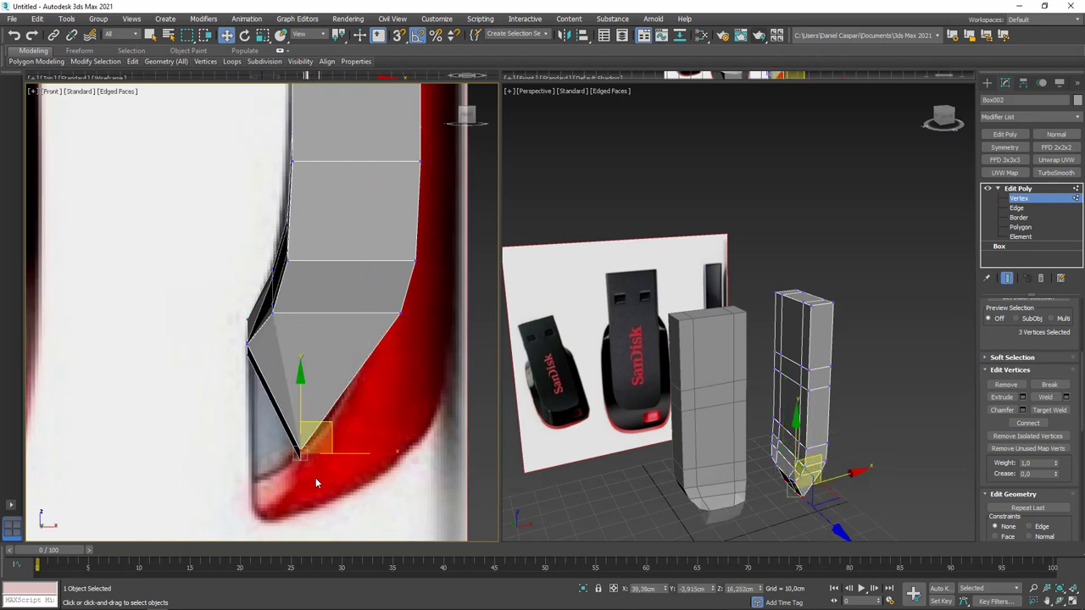
key(F3)
- Pull the bottom vertices down-left so the end follows the drive's curved side profile
click(251, 481)
key(F3)
key(F3)
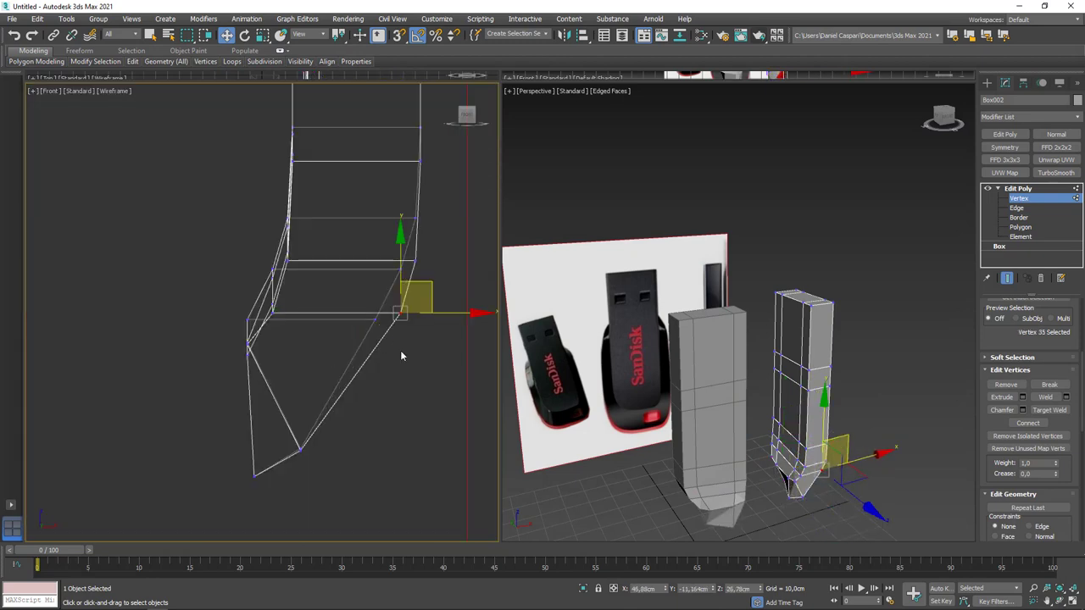
ctrl+click(375, 329)
key(F3)
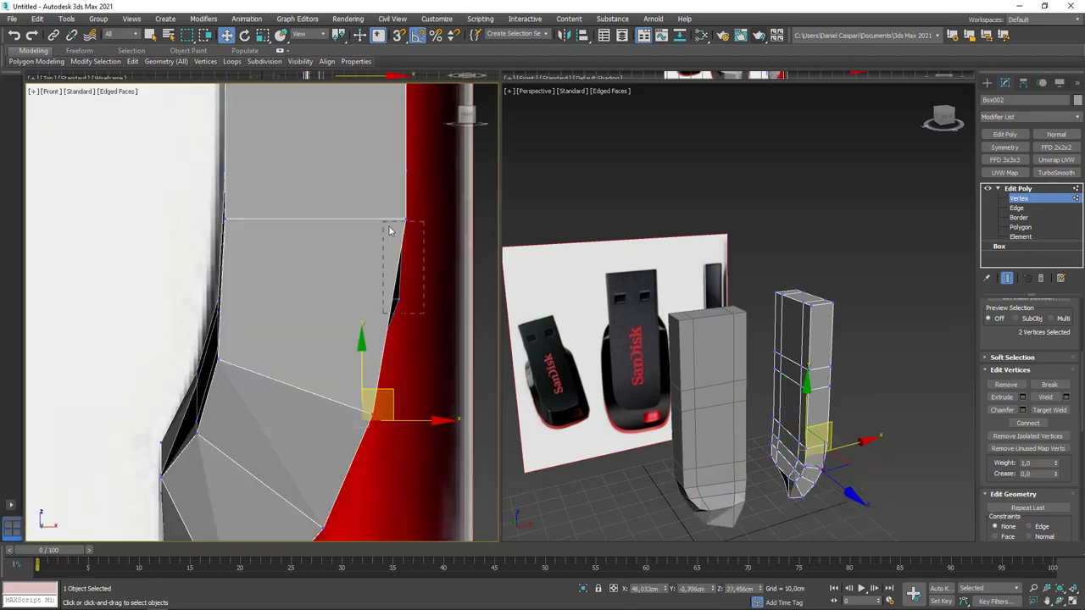
key(F3)
key(F3)
mouse_move(423, 269)
alt+middle_down()
mouse_move(435, 297)
mouse_move(424, 311)
mouse_move(268, 311)
alt+middle_up()
key(f)
key(F3)
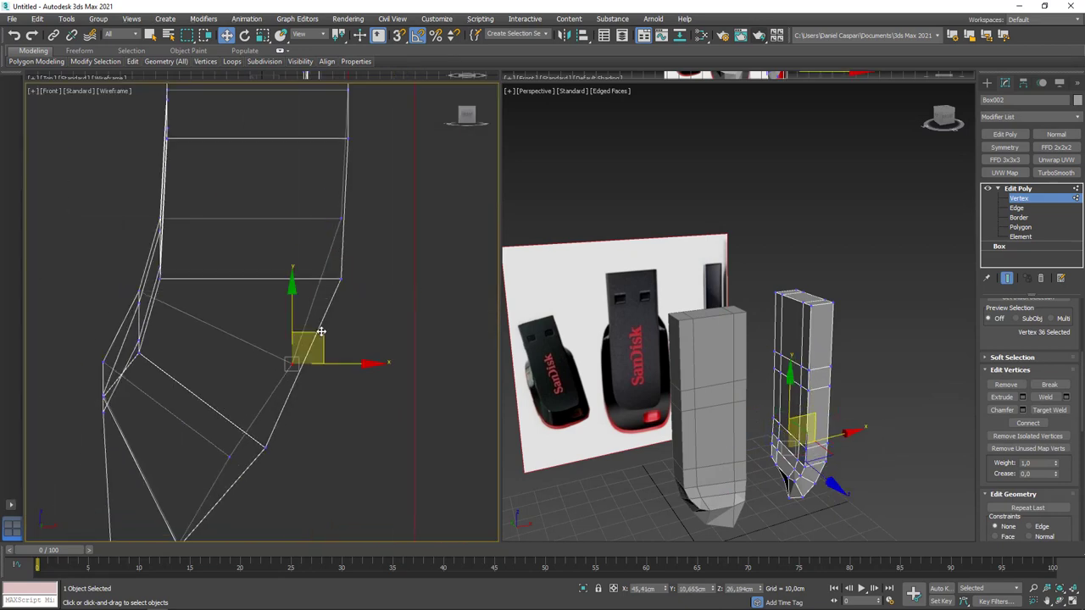
middle_drag(343, 281, 365, 243)
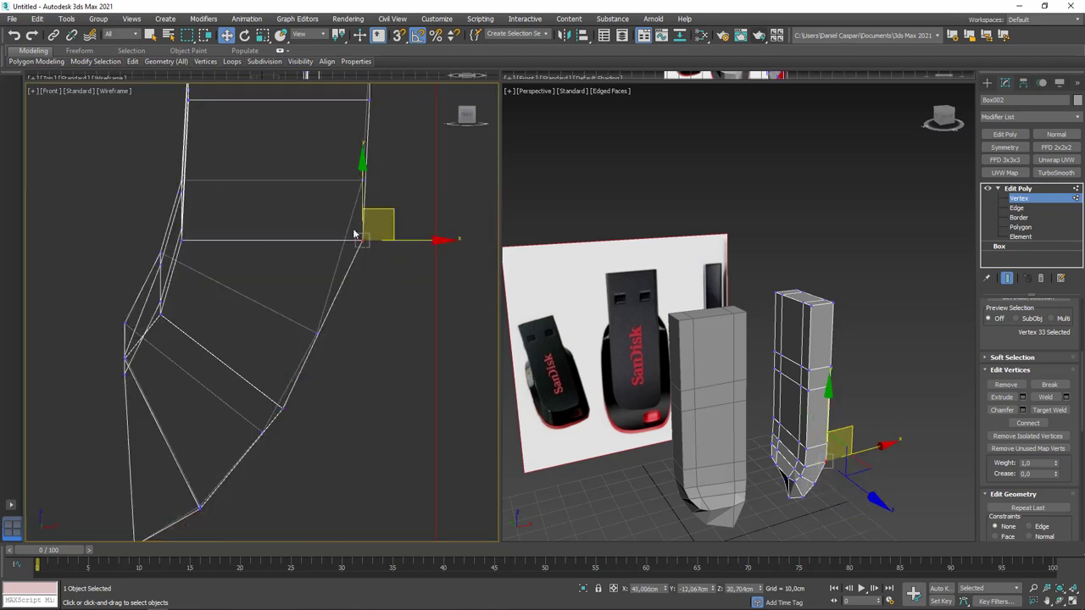
key(F3)
mouse_move(355, 234)
mouse_down()
mouse_move(363, 276)
mouse_move(291, 396)
mouse_up()
key(F3)
key(F3)
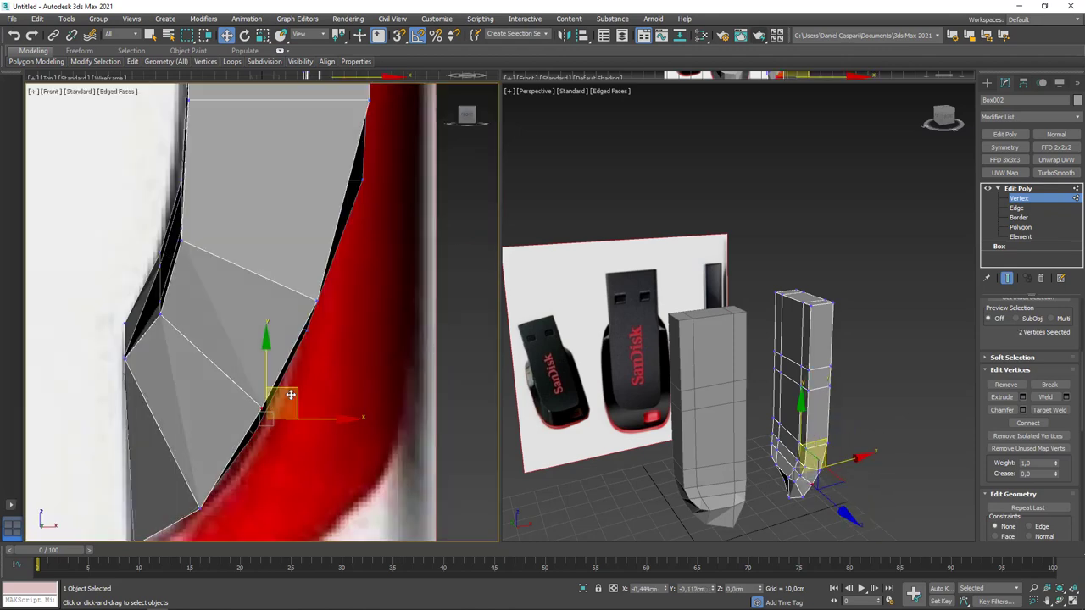
- Adjust the lower curve vertices, then select the open border at the box's end
middle_drag(366, 93, 335, 289)
click(337, 292)
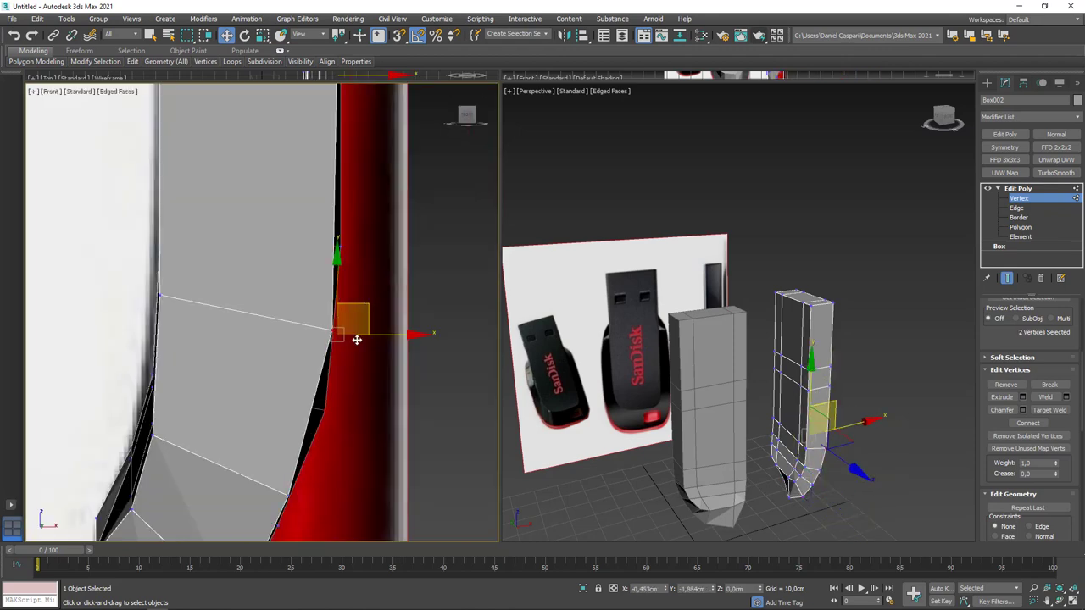
click(357, 340)
key(F3)
scroll(355, 291, down, 5)
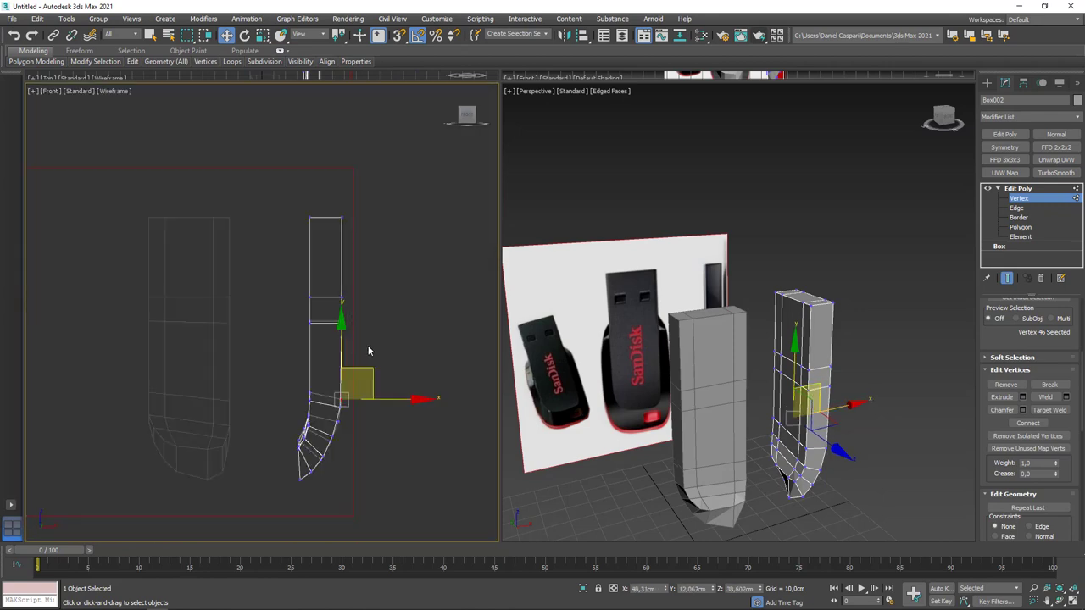
key(F3)
key(3)
click(803, 483)
- Select the edges around the body's curved lower end
click(1017, 207)
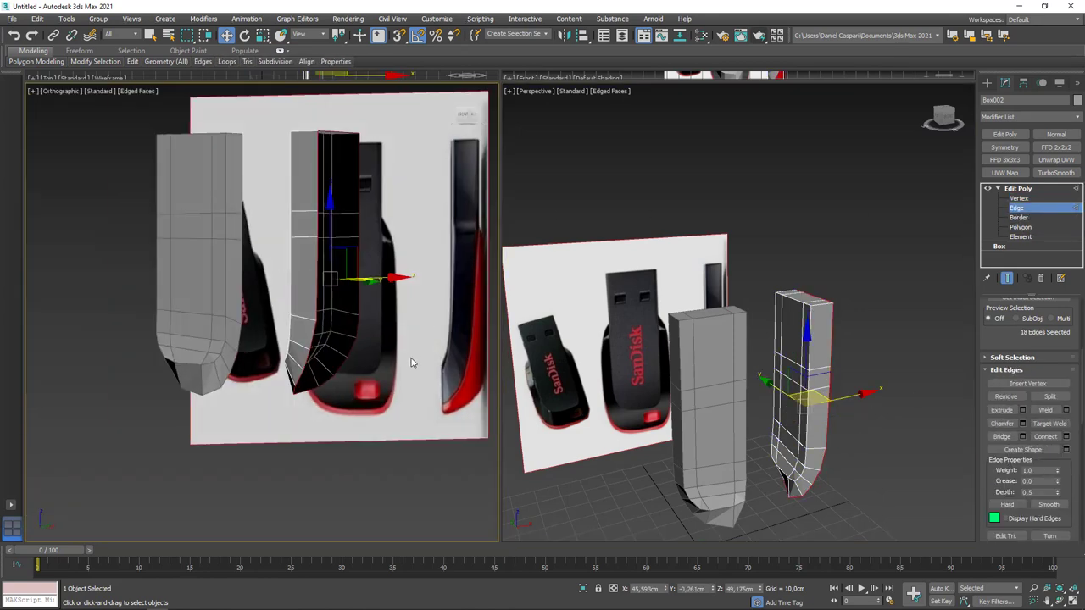
drag(399, 436, 350, 382)
scroll(350, 381, up, 3)
scroll(828, 426, up, 2)
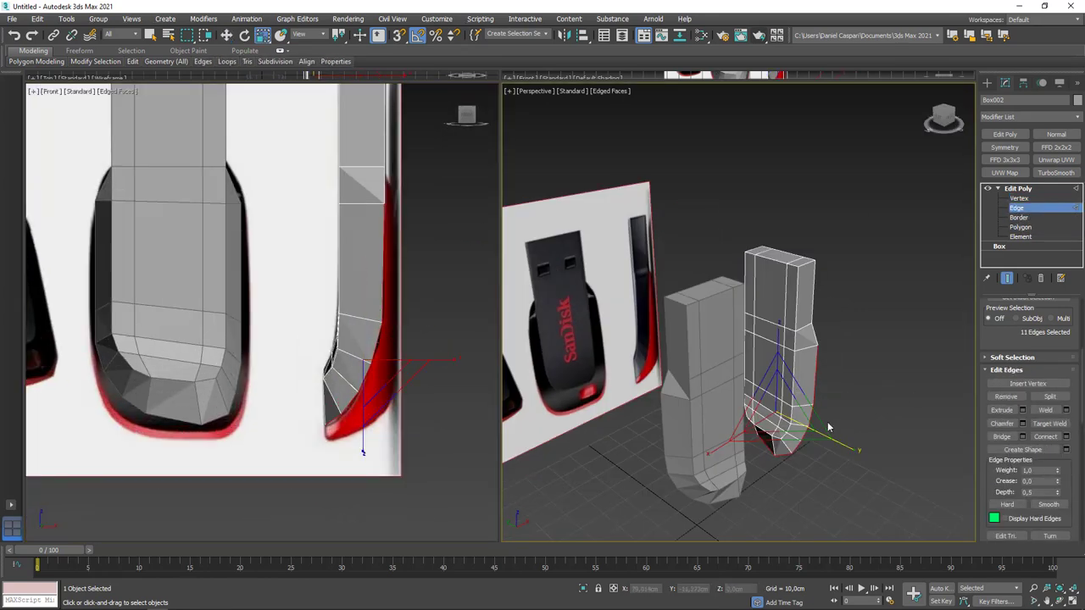
- Inspect the body in perspective and select its flat end-cap polygon
mouse_move(855, 450)
alt+middle_down()
mouse_move(703, 354)
mouse_move(916, 289)
alt+middle_up()
alt+middle_drag(748, 366, 692, 371)
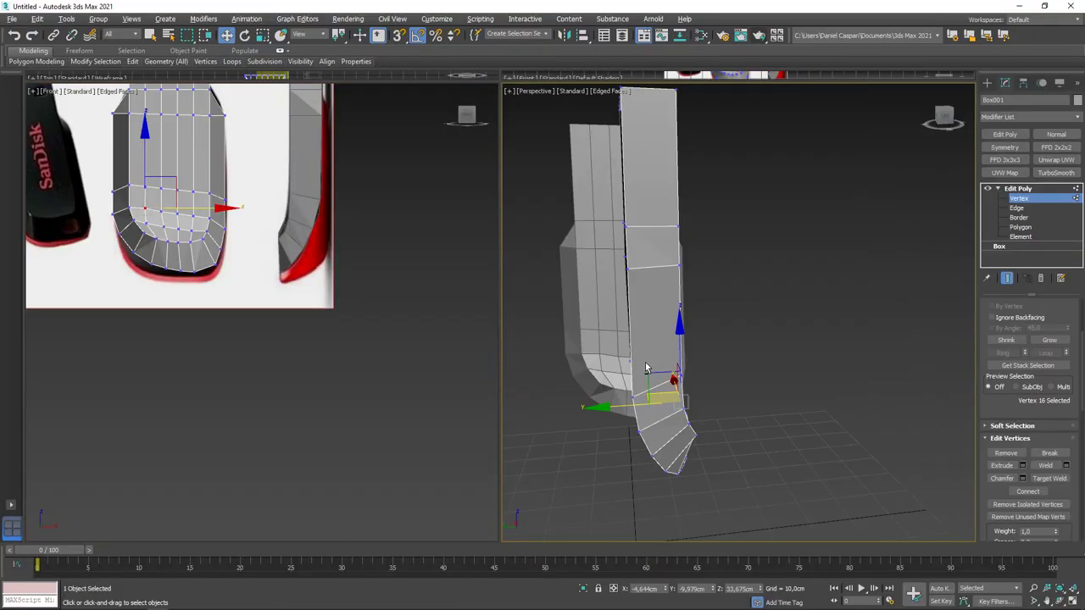
alt+middle_drag(650, 368, 778, 450)
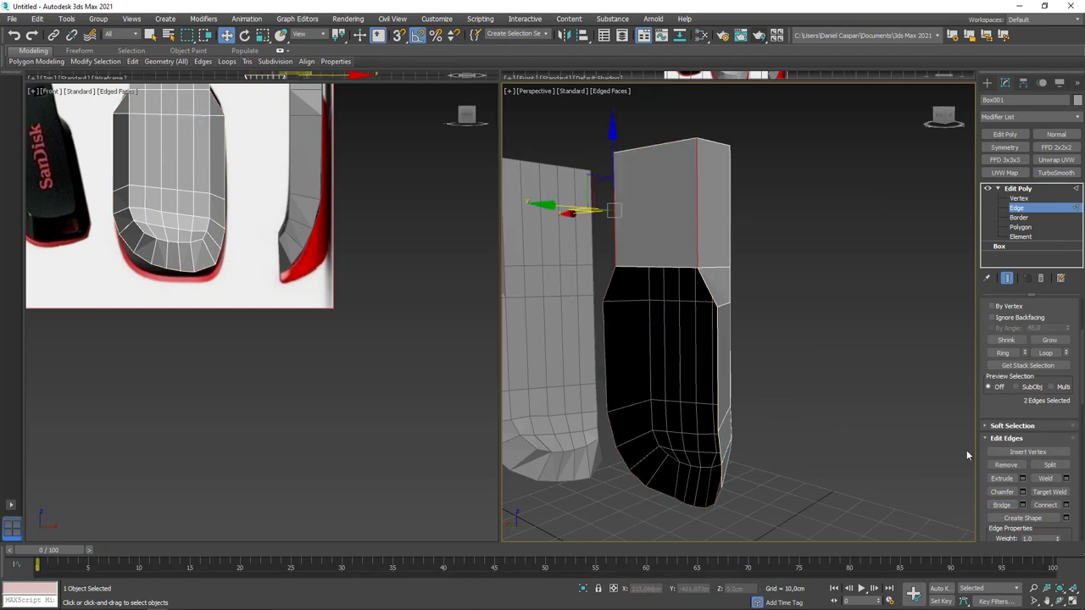
alt+middle_drag(967, 455, 822, 305)
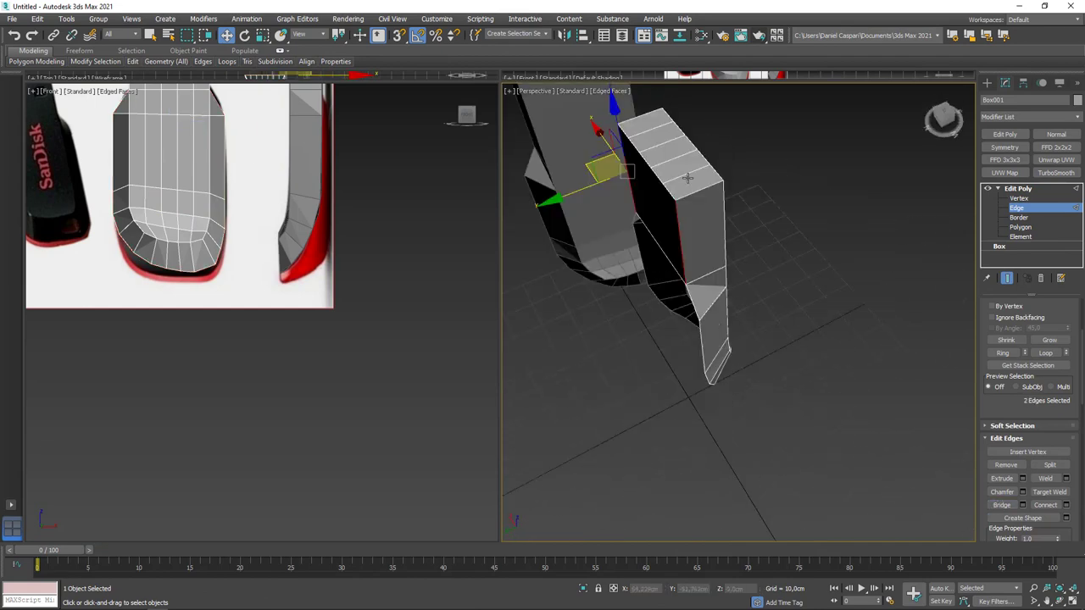
key(4)
click(691, 339)
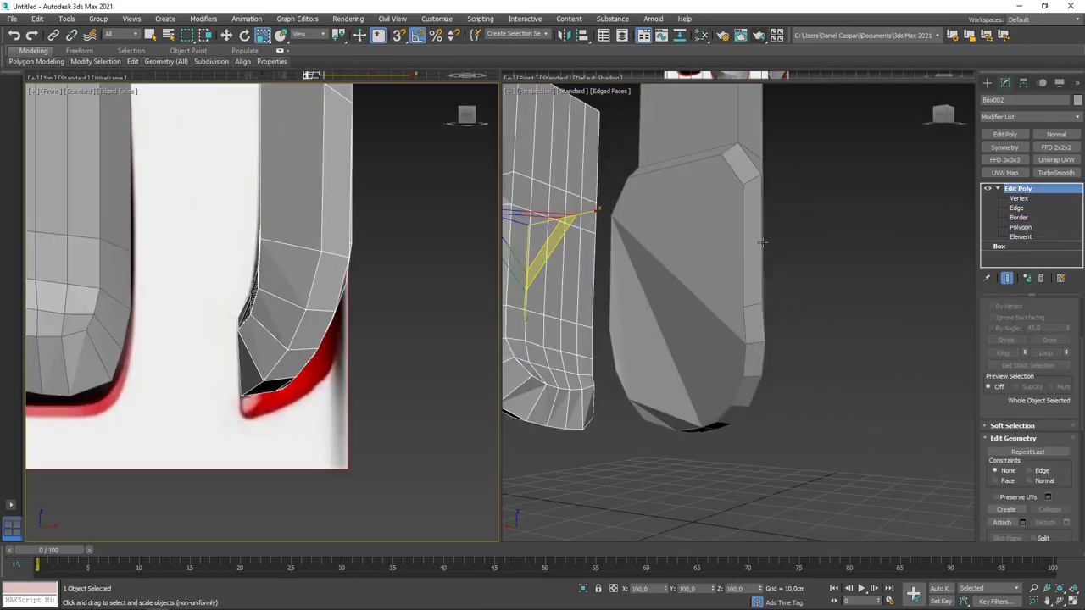
- Move the tip vertices in the wireframe Front view to match the reference curve
key(1)
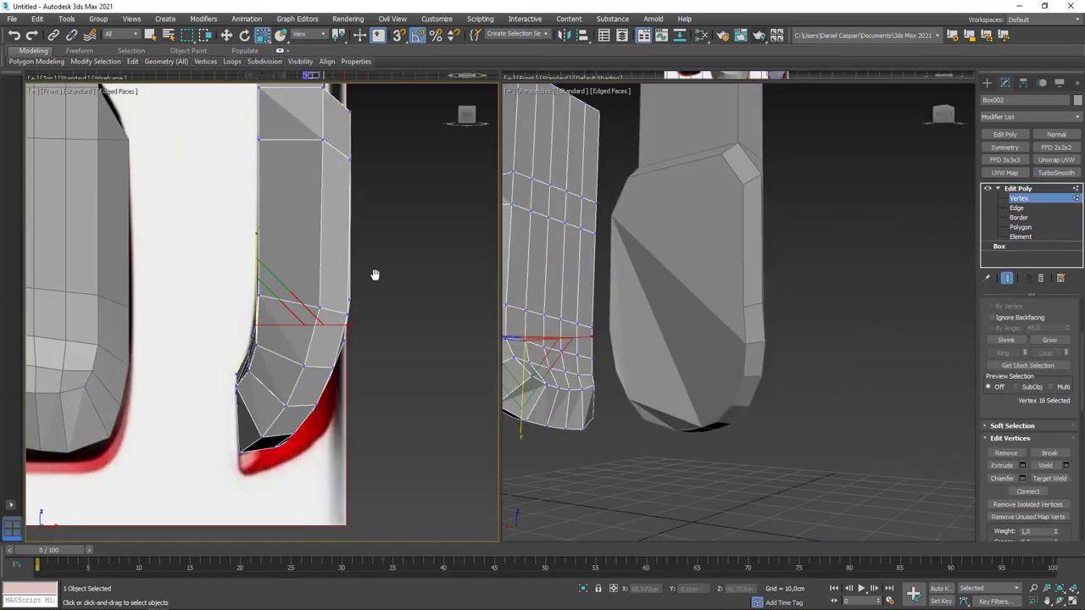
scroll(314, 455, up, 5)
scroll(327, 404, up, 2)
scroll(297, 444, down, 2)
middle_drag(296, 444, 362, 386)
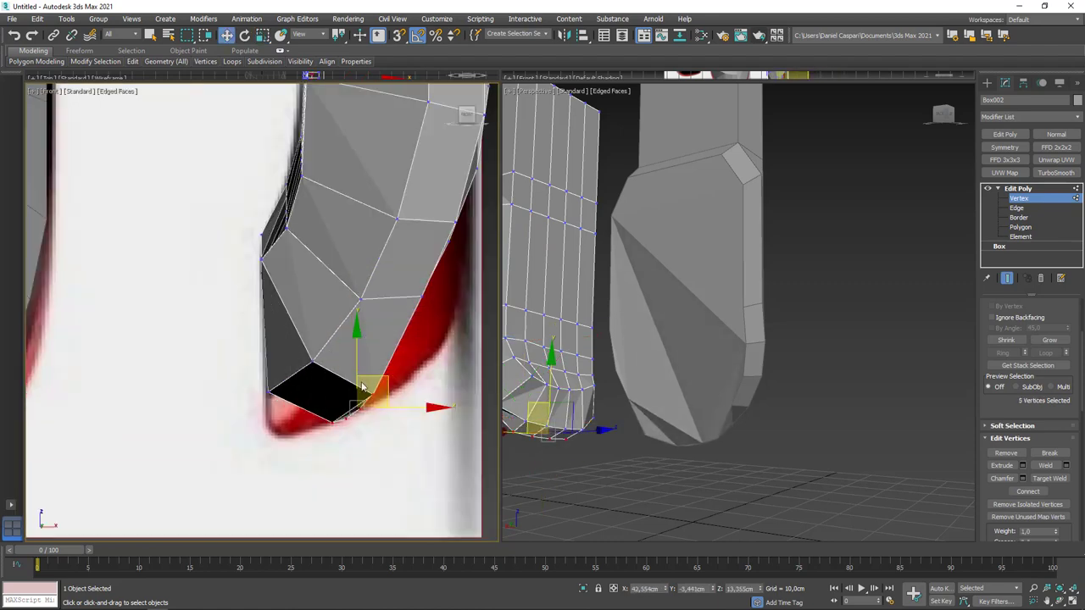
key(F3)
key(F3)
drag(315, 322, 377, 285)
key(F3)
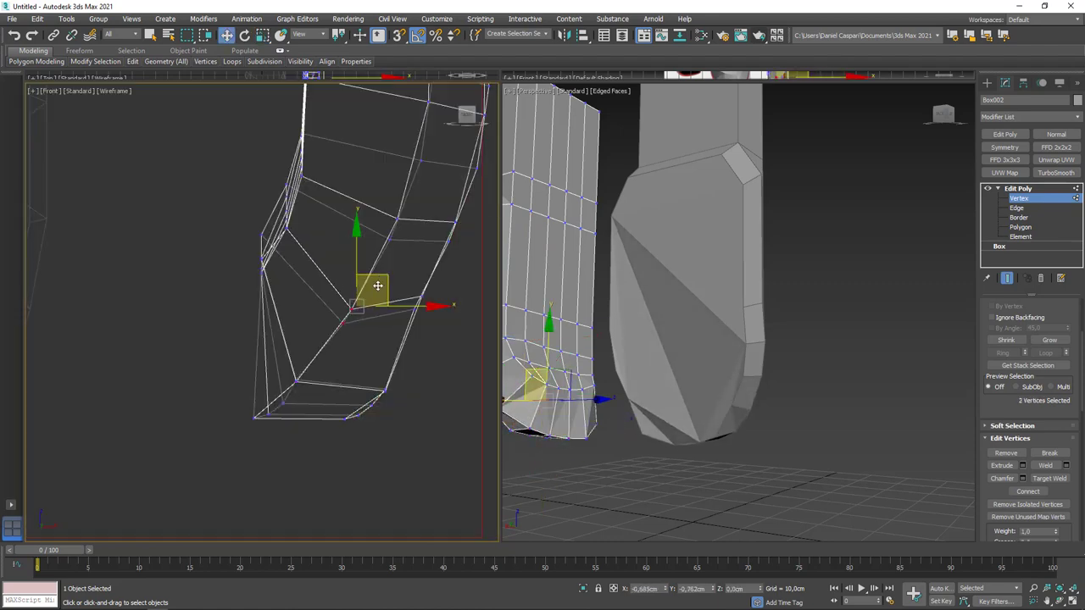
key(F3)
key(F3)
drag(358, 399, 387, 326)
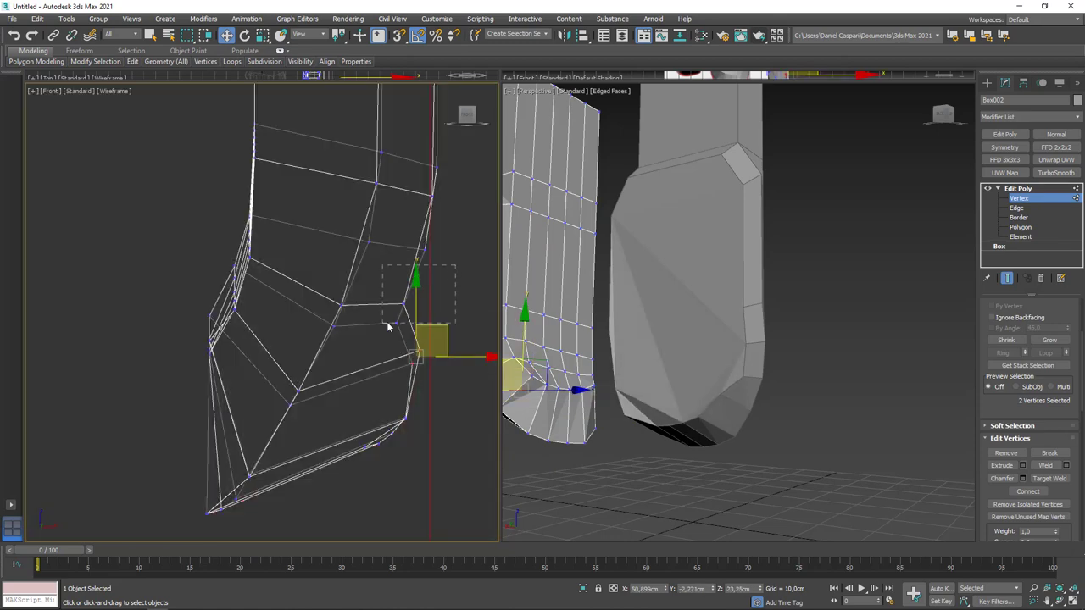
click(424, 246)
middle_drag(424, 246, 400, 327)
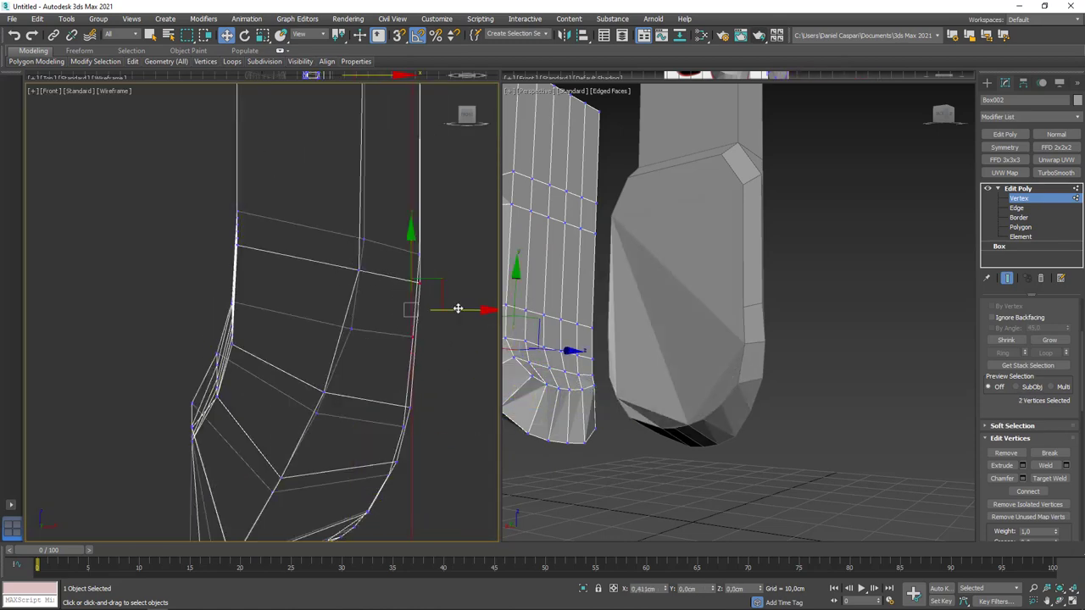
key(F3)
- Connect the selected edges with 2 segments to add two vertical edges down the face
middle_drag(645, 322, 860, 279)
scroll(861, 279, up, 5)
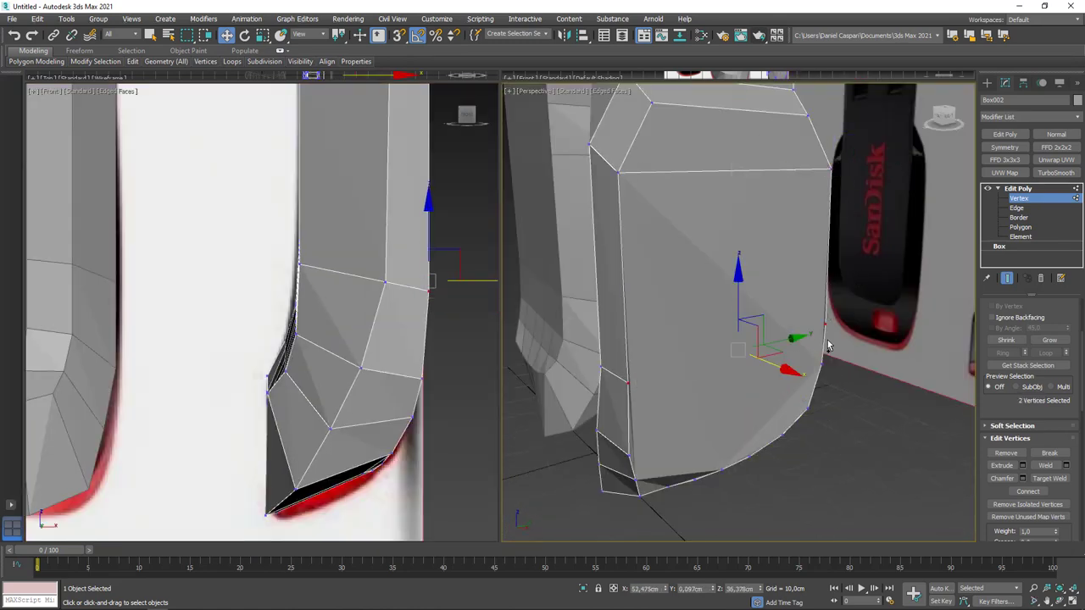
mouse_move(828, 346)
alt+middle_down()
mouse_move(659, 477)
mouse_move(816, 380)
mouse_move(720, 441)
mouse_move(718, 400)
mouse_move(763, 356)
alt+middle_up()
click(1019, 209)
click(1066, 505)
mouse_move(752, 302)
alt+middle_down()
mouse_move(763, 323)
mouse_move(746, 289)
mouse_move(759, 310)
mouse_move(752, 303)
alt+middle_up()
click(744, 367)
scroll(720, 322, up, 5)
- Enter Vertex sub-object mode on the drive body
key(1)
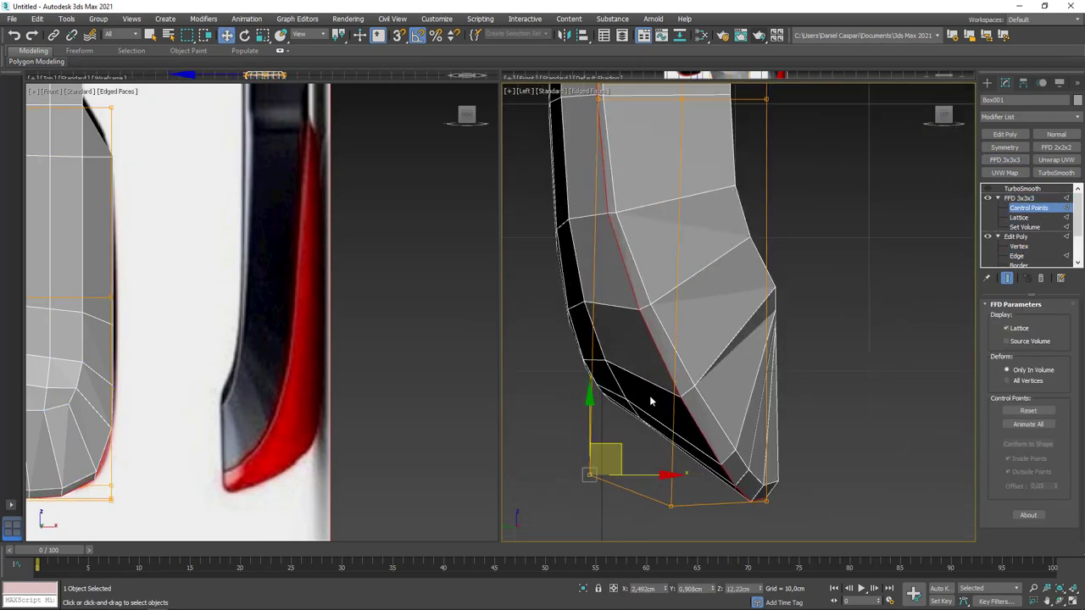
- Collapse the FFD deformation into the mesh and turn off the TurboSmooth preview
click(1005, 218)
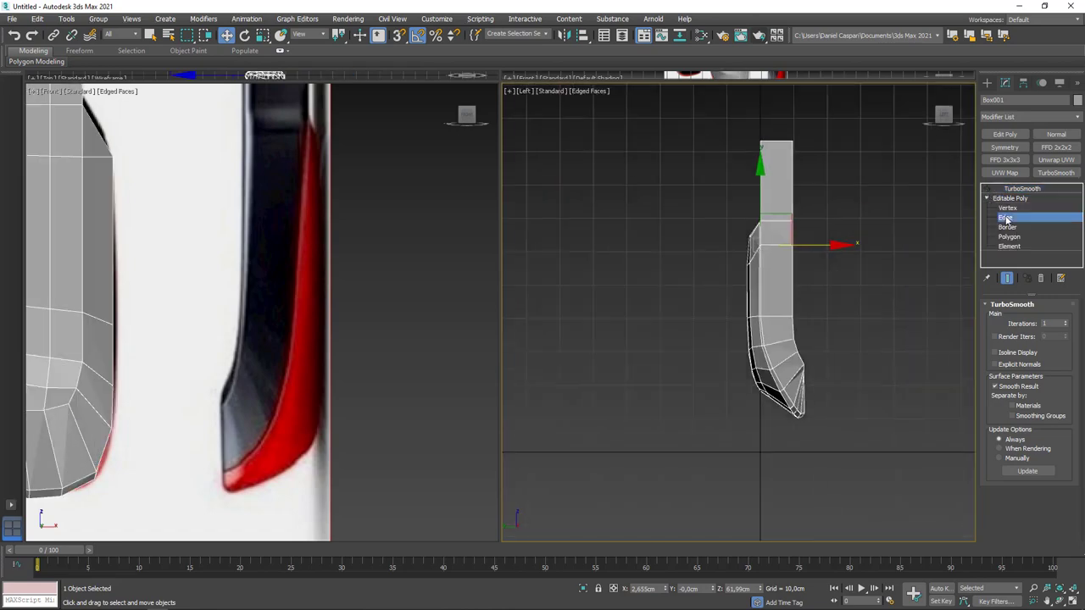
click(1009, 236)
scroll(751, 302, up, 5)
scroll(754, 302, up, 3)
click(987, 192)
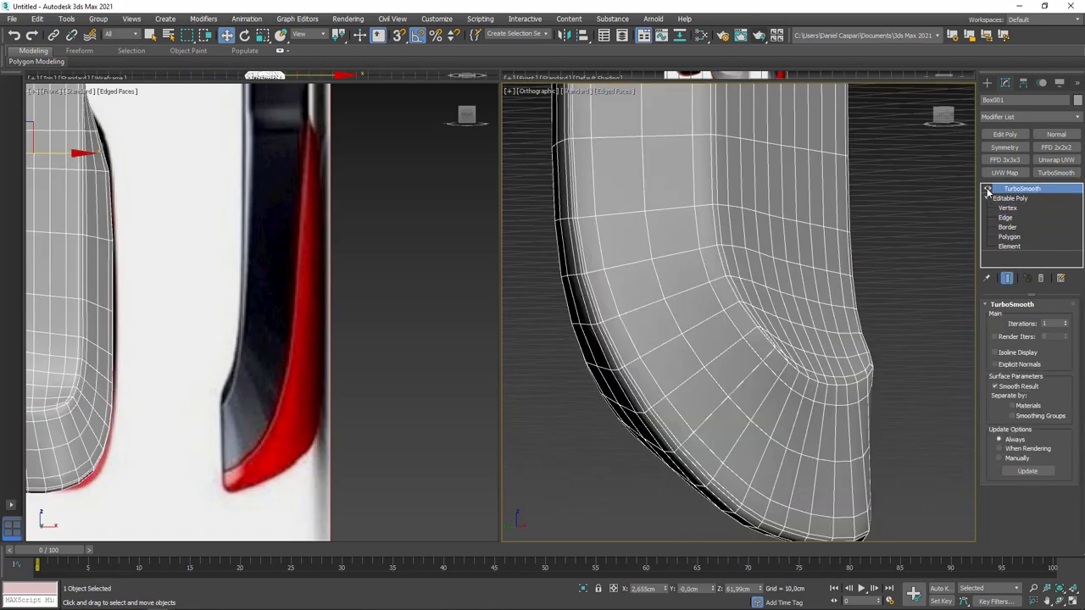
mouse_move(888, 251)
alt+middle_down()
mouse_move(857, 323)
mouse_move(881, 342)
mouse_move(875, 245)
alt+middle_up()
- Select the connector's horizontal edge ring and chamfer it into a pair of edge loops
key(2)
key(z)
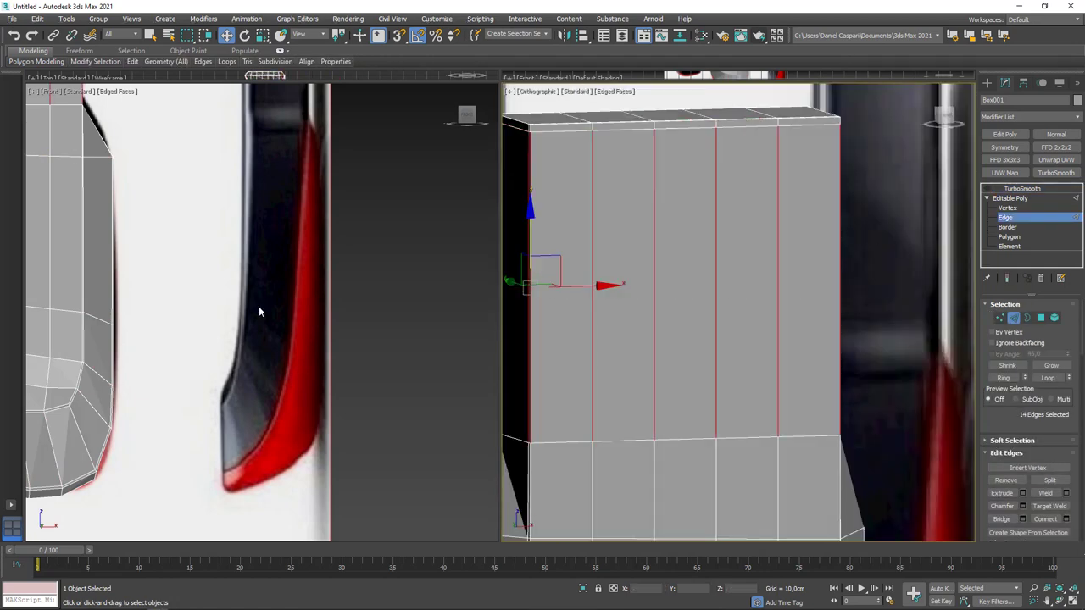
alt+middle_drag(765, 339, 823, 379)
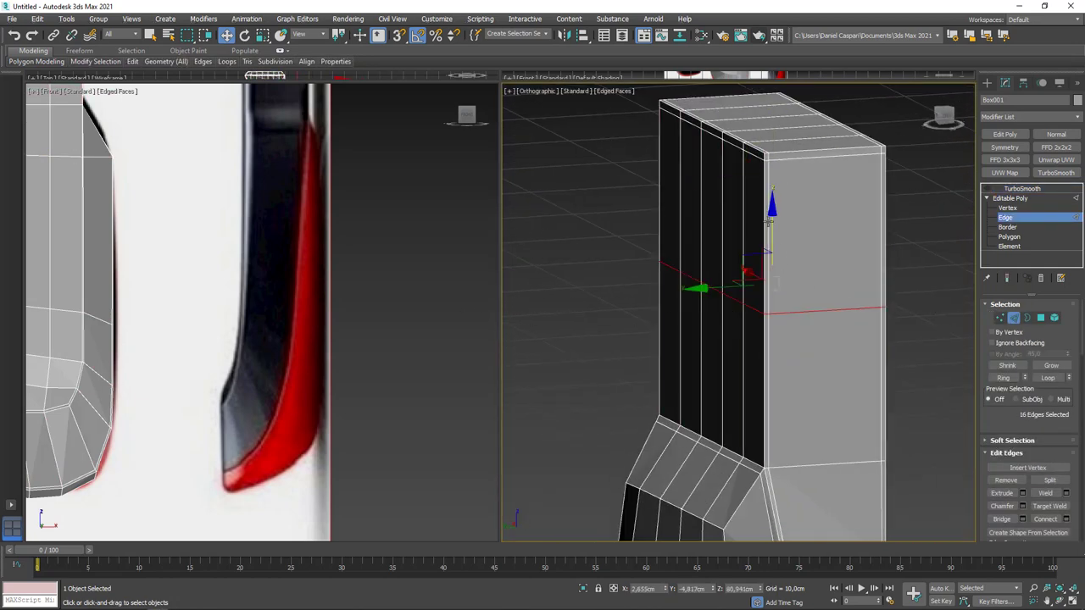
alt+middle_drag(768, 222, 737, 255)
scroll(685, 257, up, 3)
ctrl+click(756, 304)
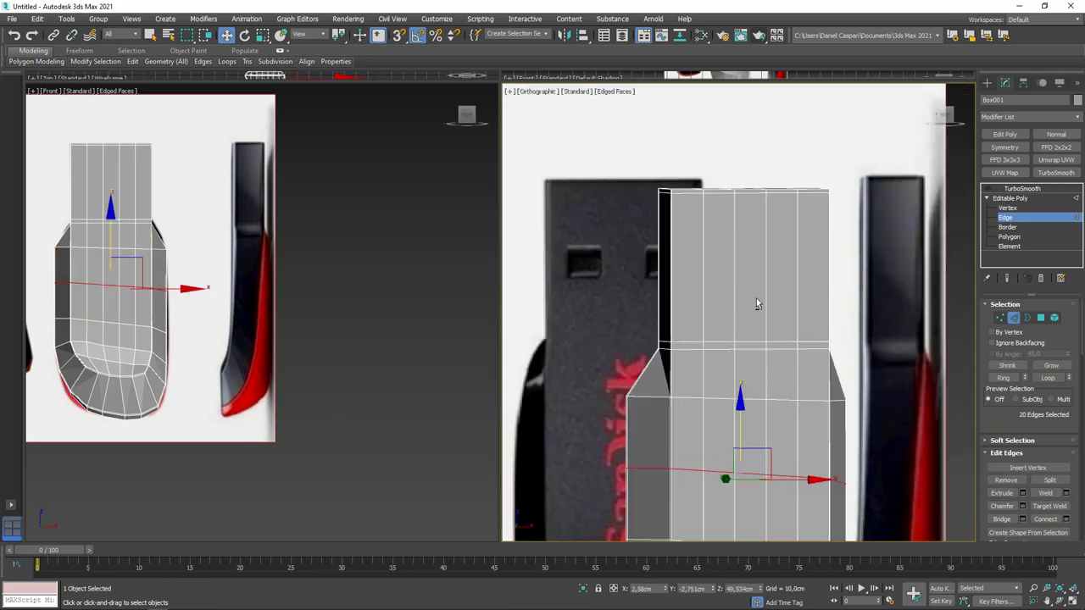
key(z)
scroll(879, 345, up, 3)
scroll(911, 269, down, 3)
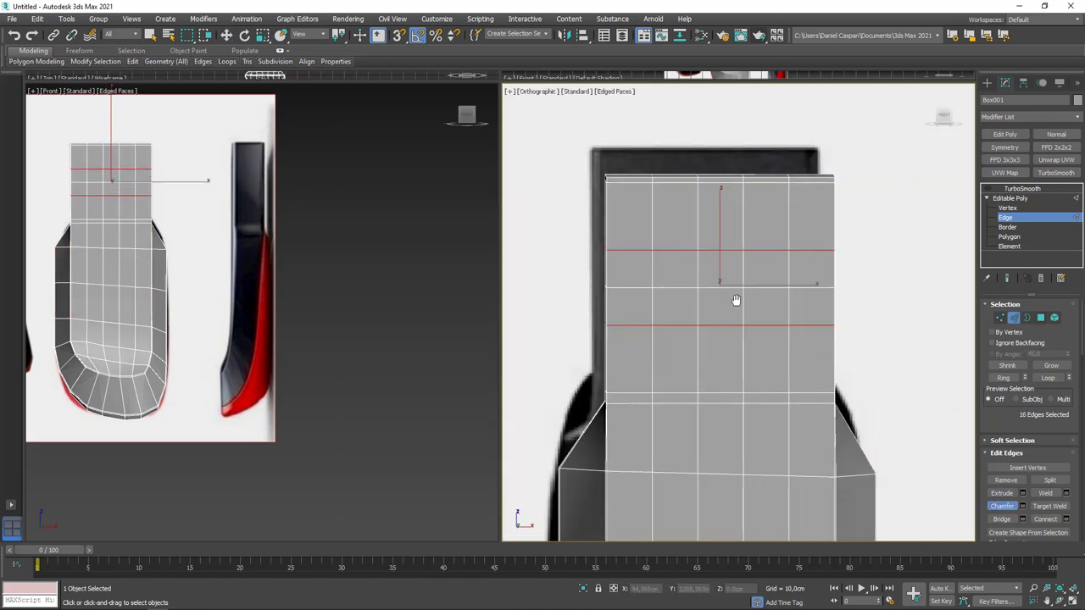
scroll(823, 314, down, 3)
scroll(678, 310, down, 3)
- Switch to vertex editing with the Move tool on the connector section
key(1)
key(w)
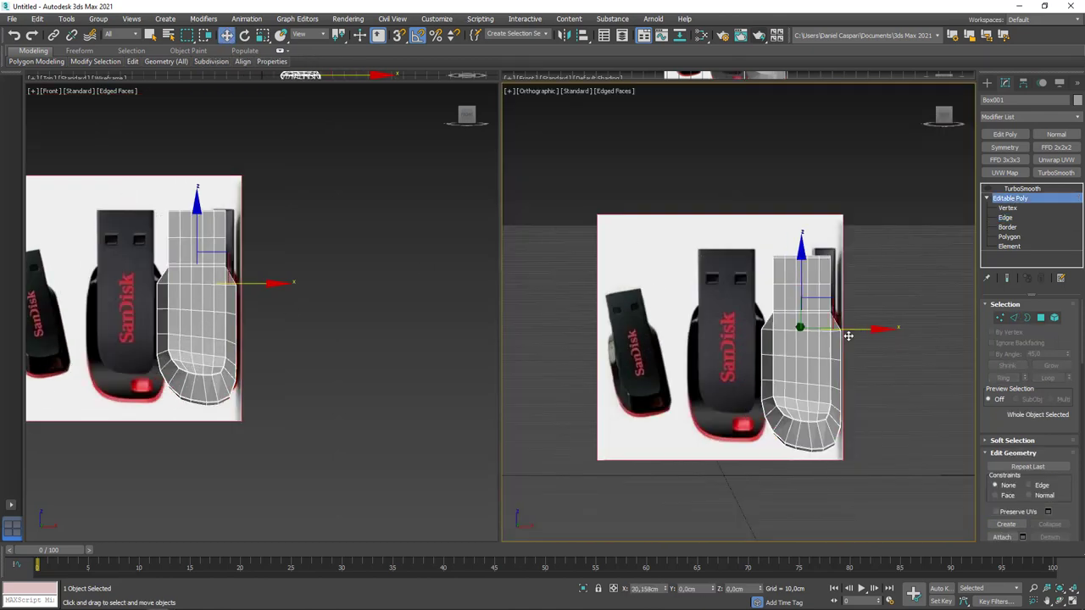
scroll(712, 280, up, 4)
scroll(927, 326, down, 1)
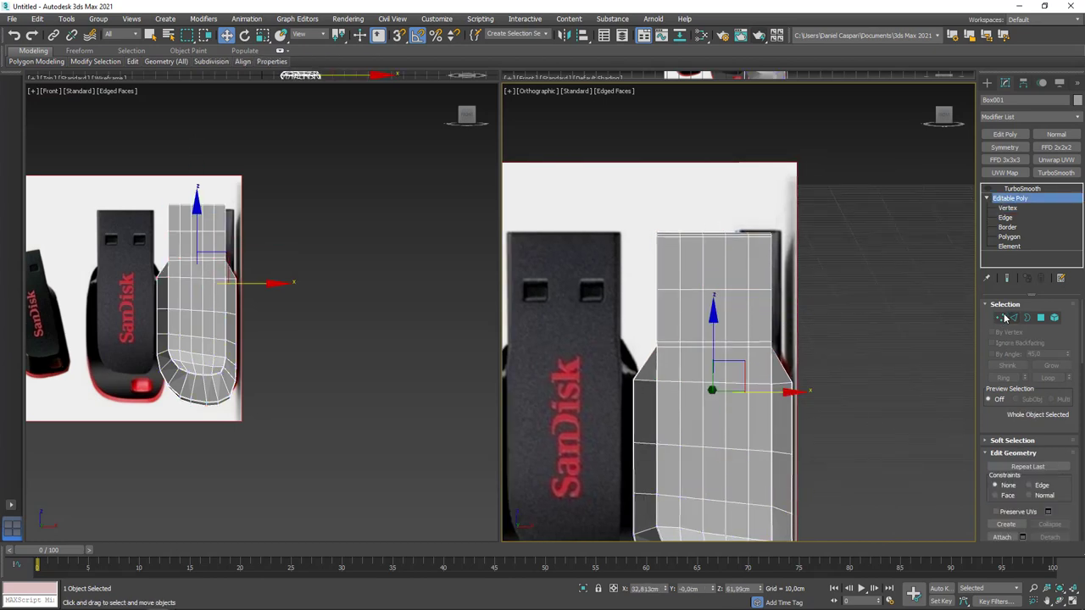
click(1001, 318)
scroll(725, 260, up, 2)
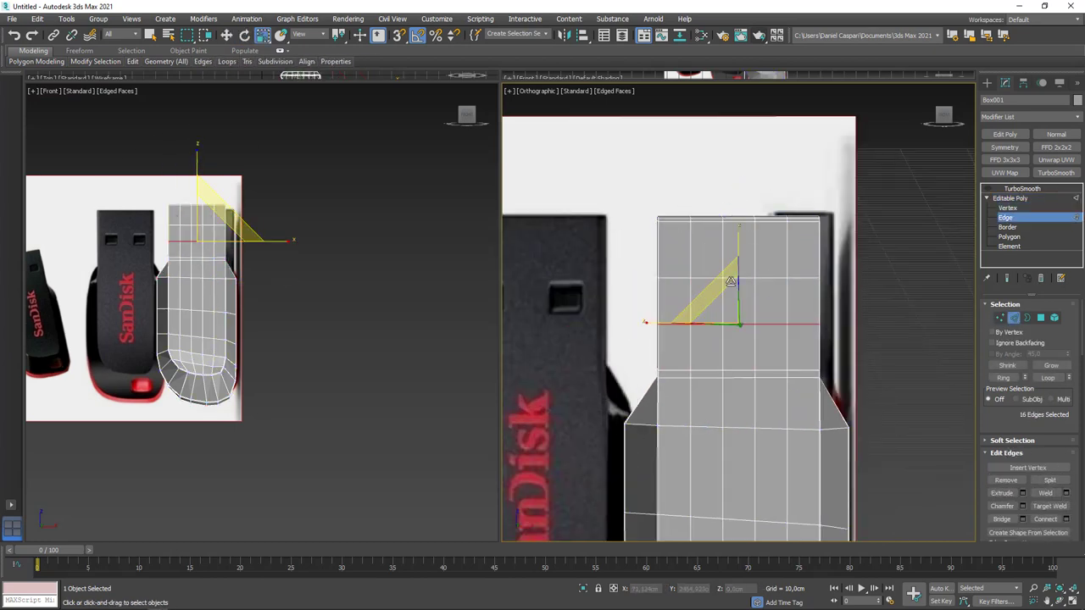
scroll(740, 270, up, 2)
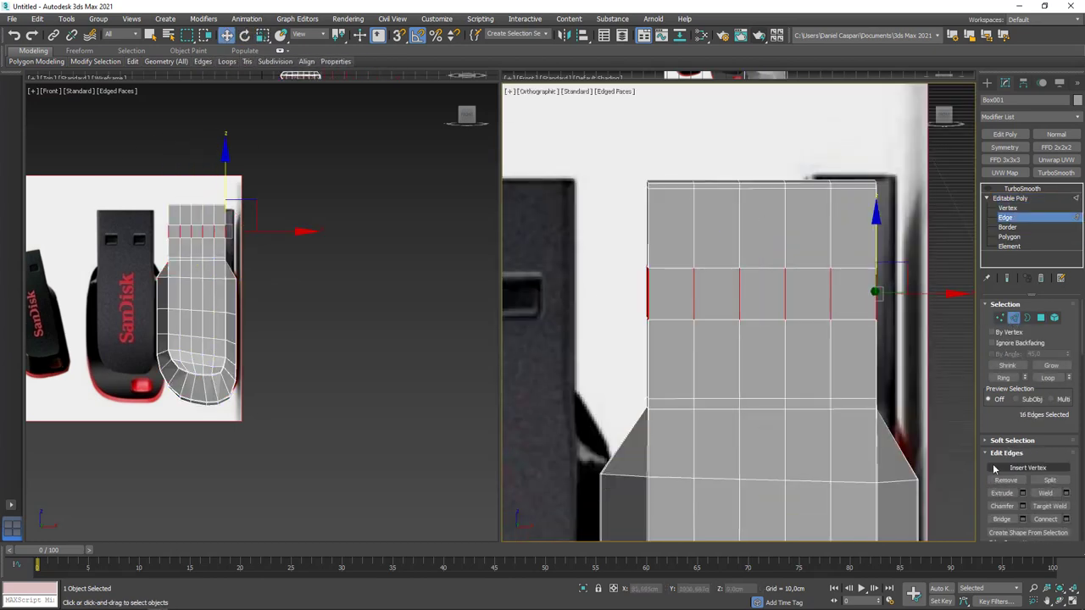
- Connect the selected connector-end edges with two new edges
scroll(830, 299, up, 1)
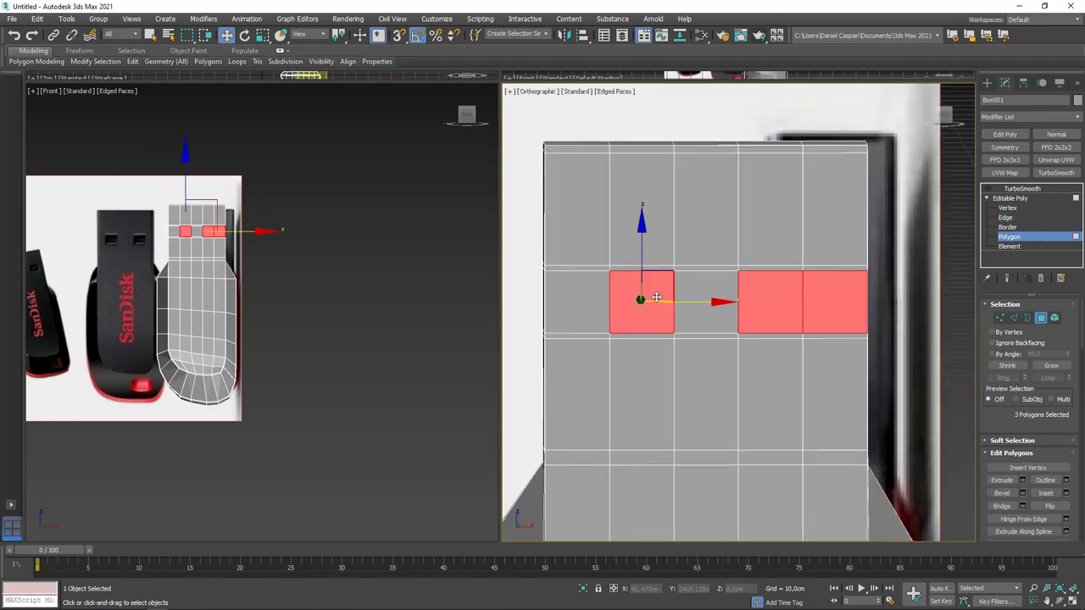
alt+middle_drag(830, 300, 813, 381)
click(1066, 519)
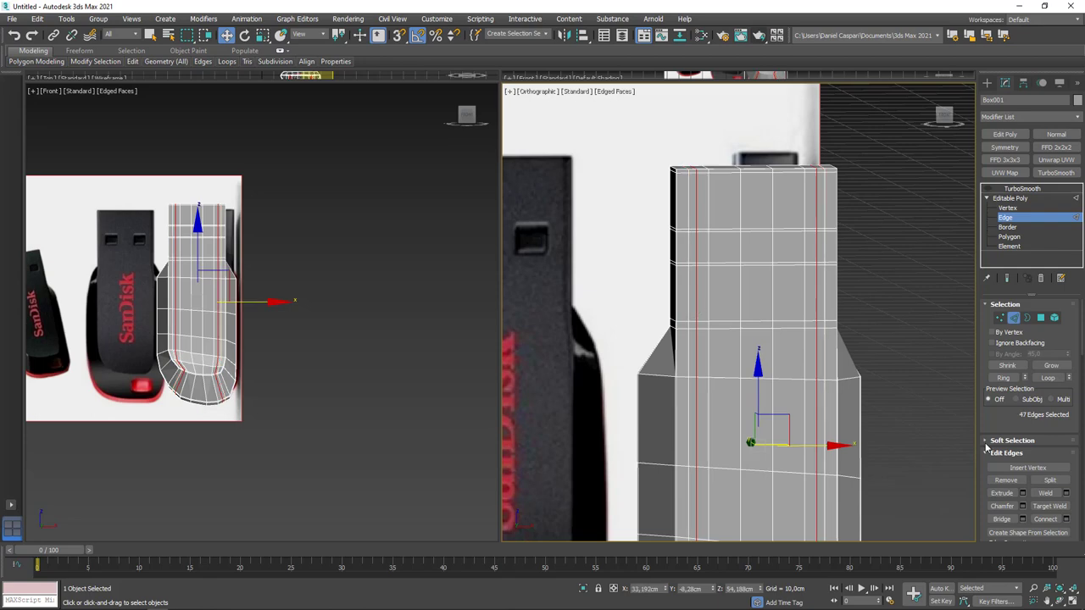
scroll(746, 305, down, 2)
scroll(686, 319, up, 4)
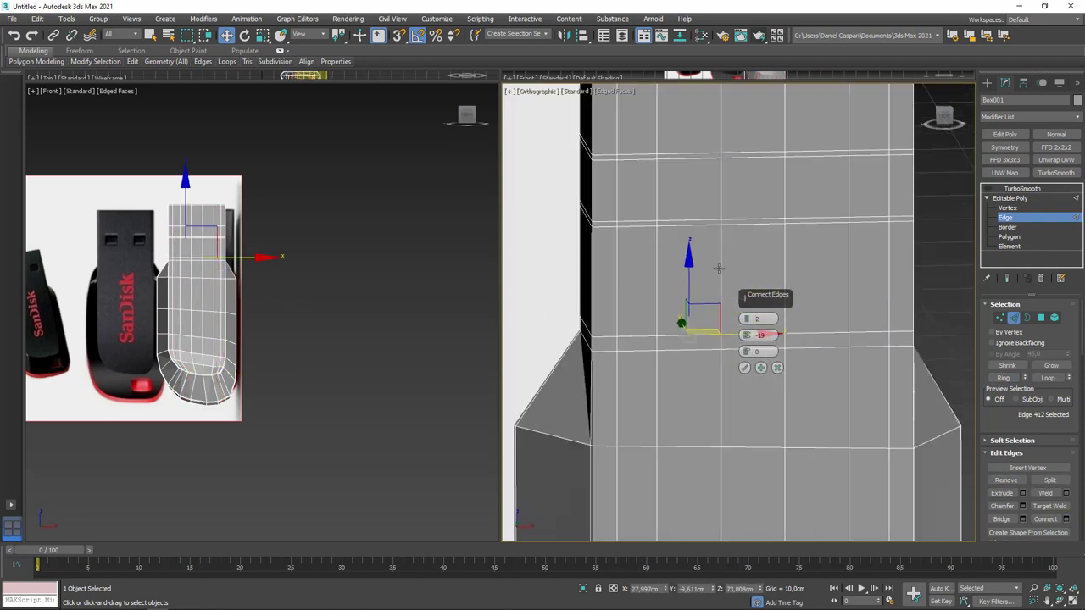
key(4)
click(642, 274)
- Select the vertices around the slot rows and the faces for the two slots, ready to move
scroll(718, 284, down, 6)
key(z)
key(1)
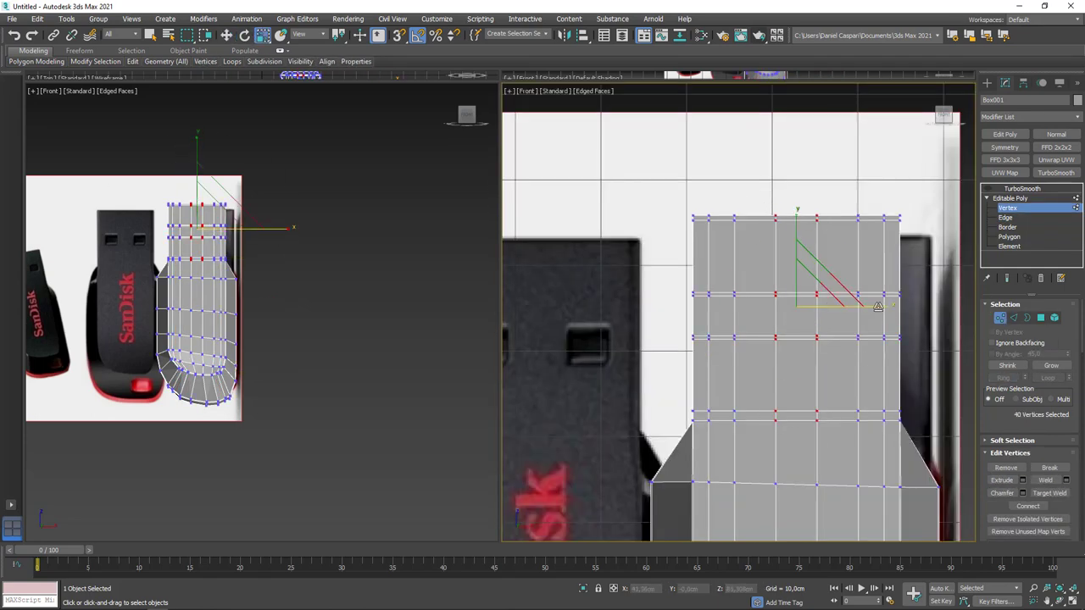
middle_drag(878, 307, 844, 207)
drag(728, 365, 798, 417)
alt+middle_drag(846, 253, 890, 280)
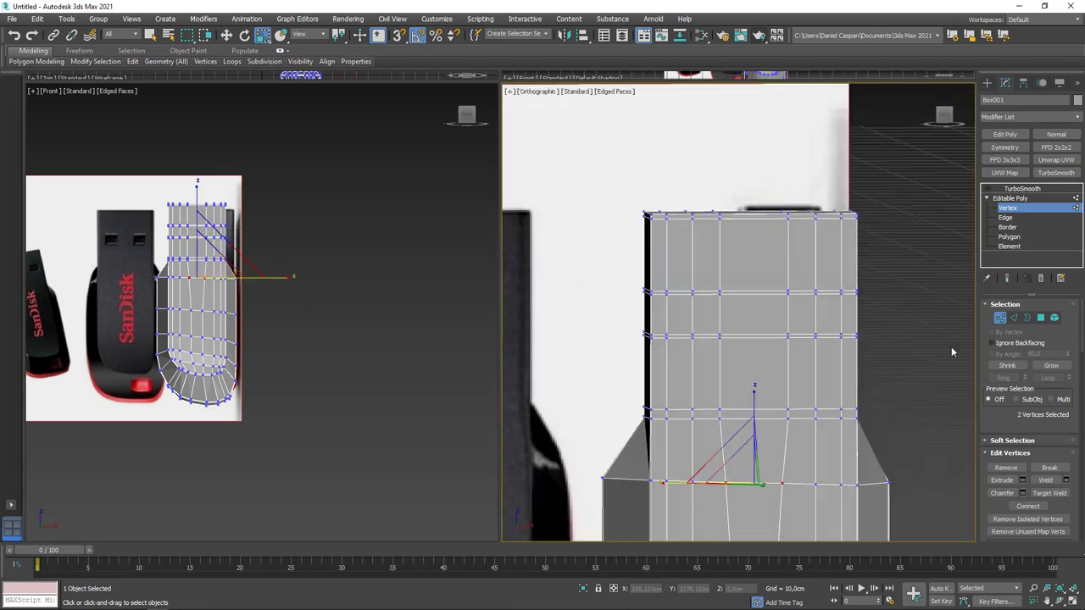
key(4)
ctrl+click(857, 326)
mouse_move(856, 327)
alt+middle_down()
mouse_move(833, 332)
mouse_move(848, 322)
alt+middle_up()
key(w)
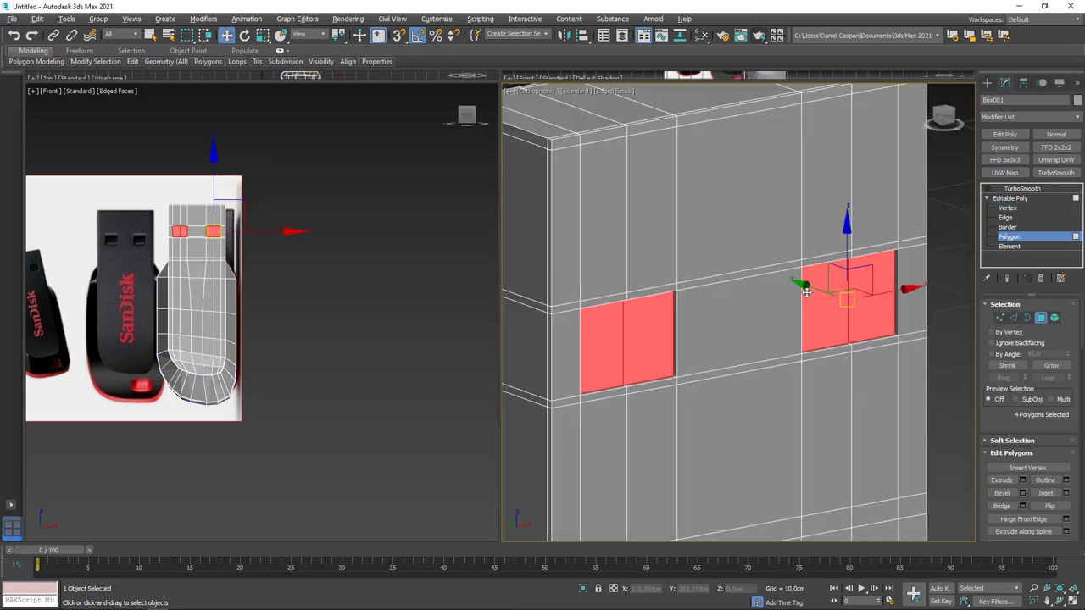
- Check the recessed slots and add the left slot faces to the selection
key(1)
alt+middle_drag(763, 322, 710, 303)
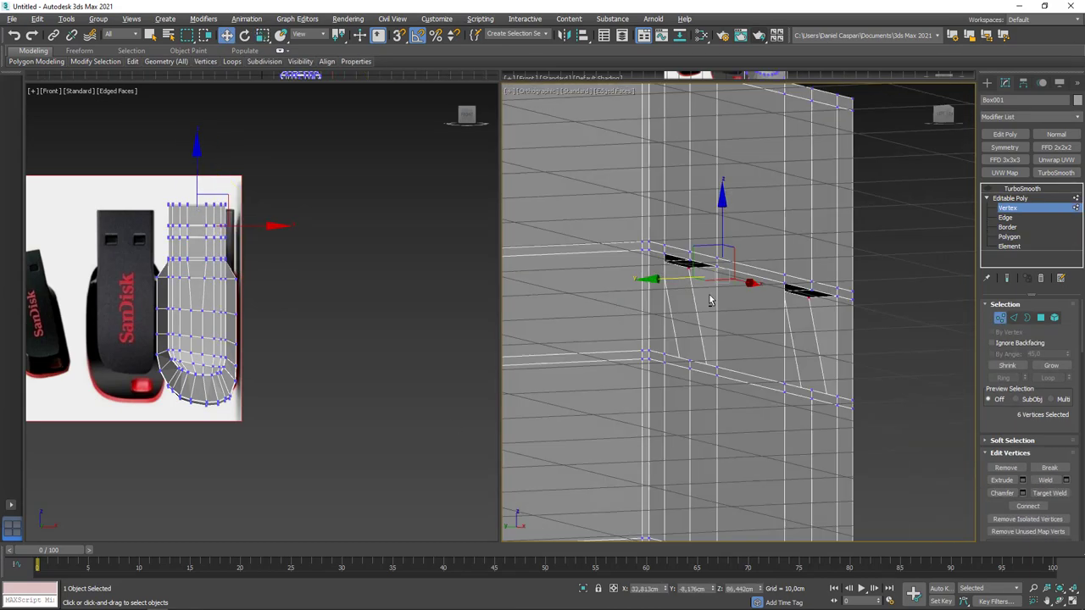
alt+middle_drag(725, 226, 893, 320)
key(4)
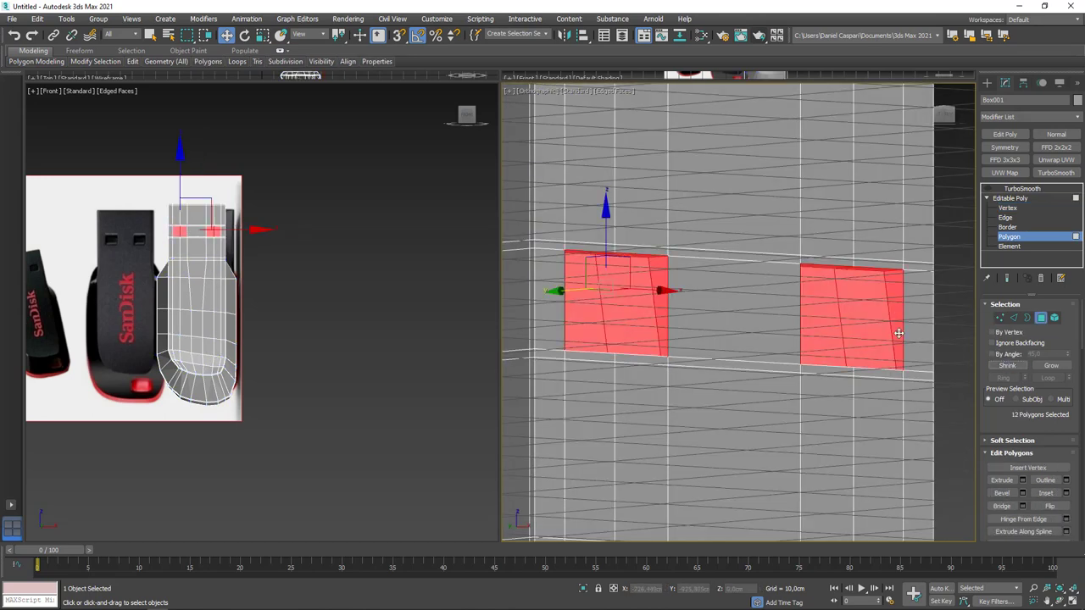
ctrl+click(601, 313)
alt+middle_drag(601, 313, 947, 324)
- Select an edge near the drive's top, grow it into a Ring, and convert it to polygons
key(2)
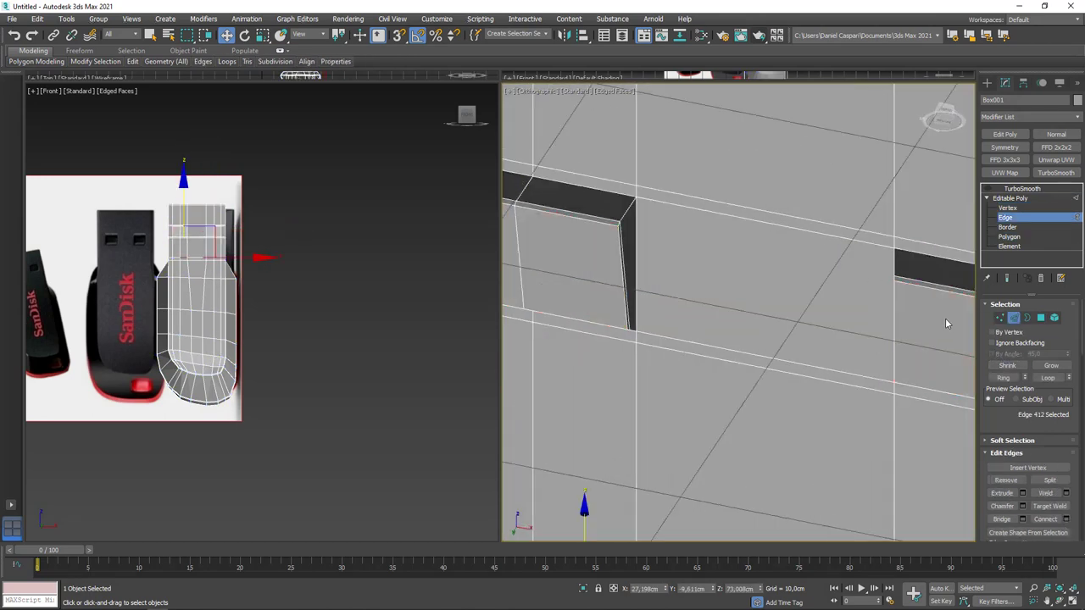
alt+middle_drag(751, 309, 848, 322)
click(744, 367)
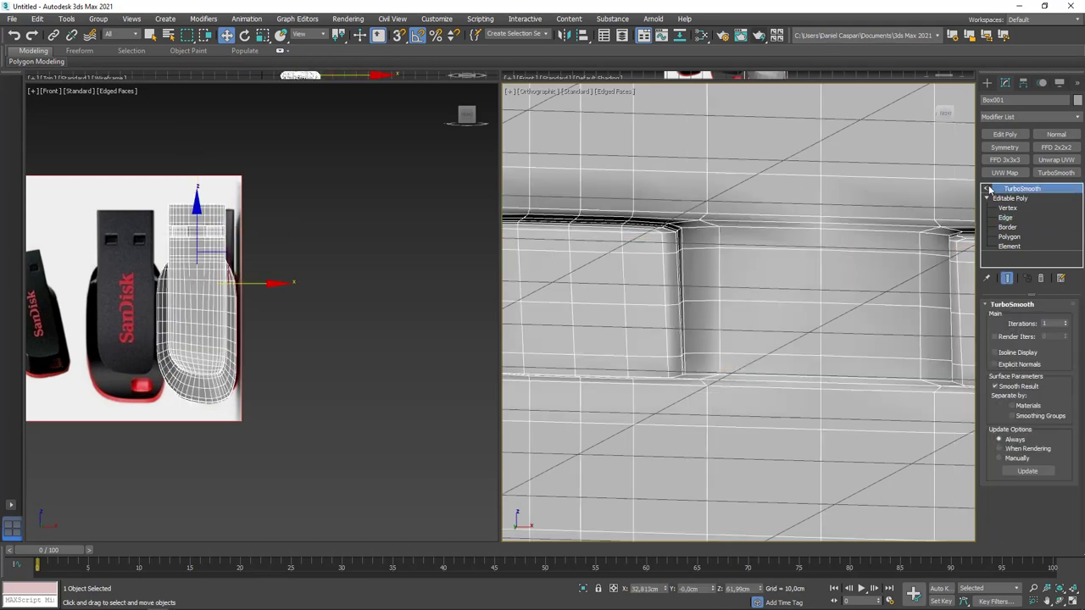
click(839, 267)
key(alt+r)
scroll(848, 305, down, 5)
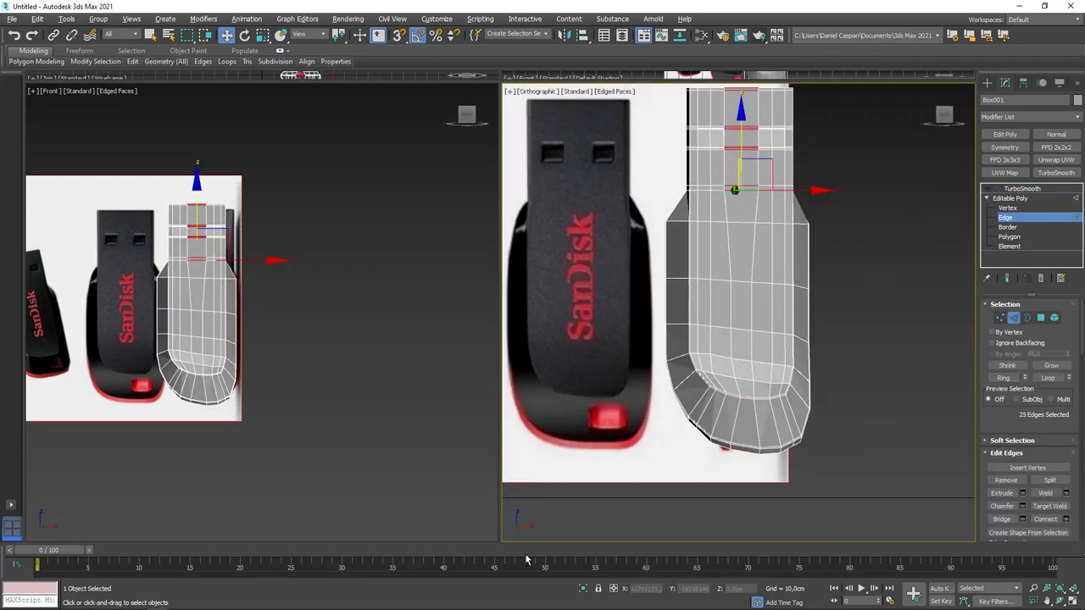
scroll(738, 195, up, 5)
ctrl+click(1041, 317)
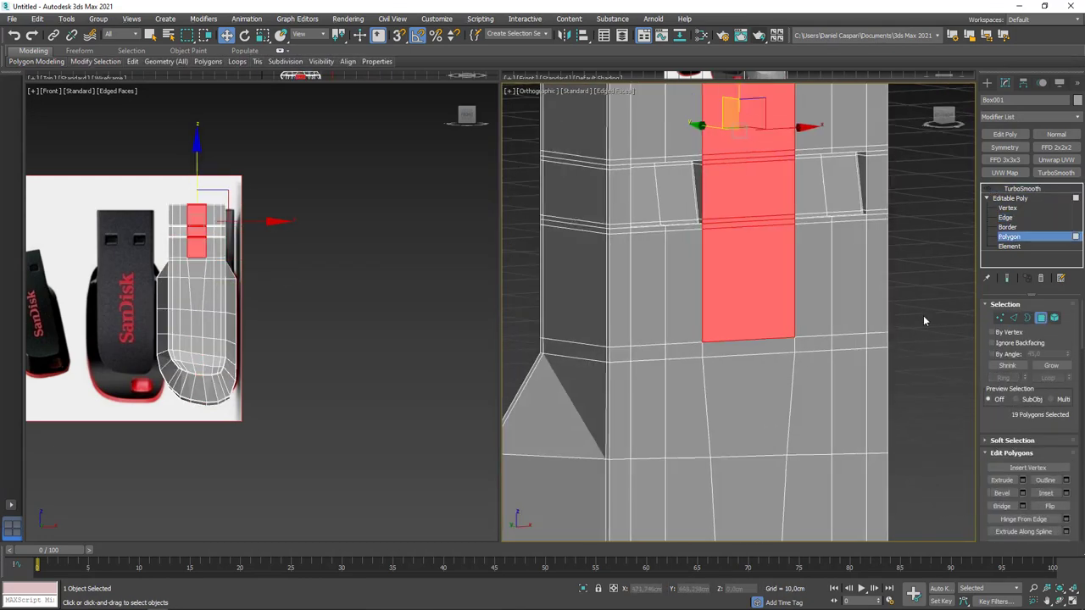
- Preview the drive through TurboSmooth with face edges hidden
click(1021, 188)
key(F4)
scroll(836, 298, down, 4)
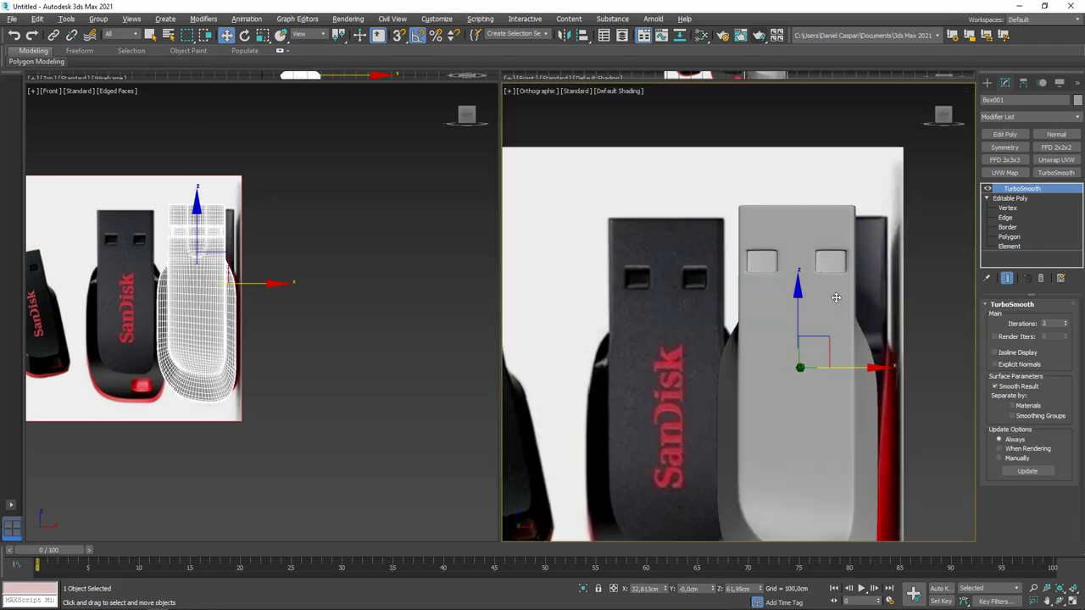
scroll(836, 298, up, 4)
- Toggle edged faces and the TurboSmooth preview to compare the drive body
key(1)
key(F4)
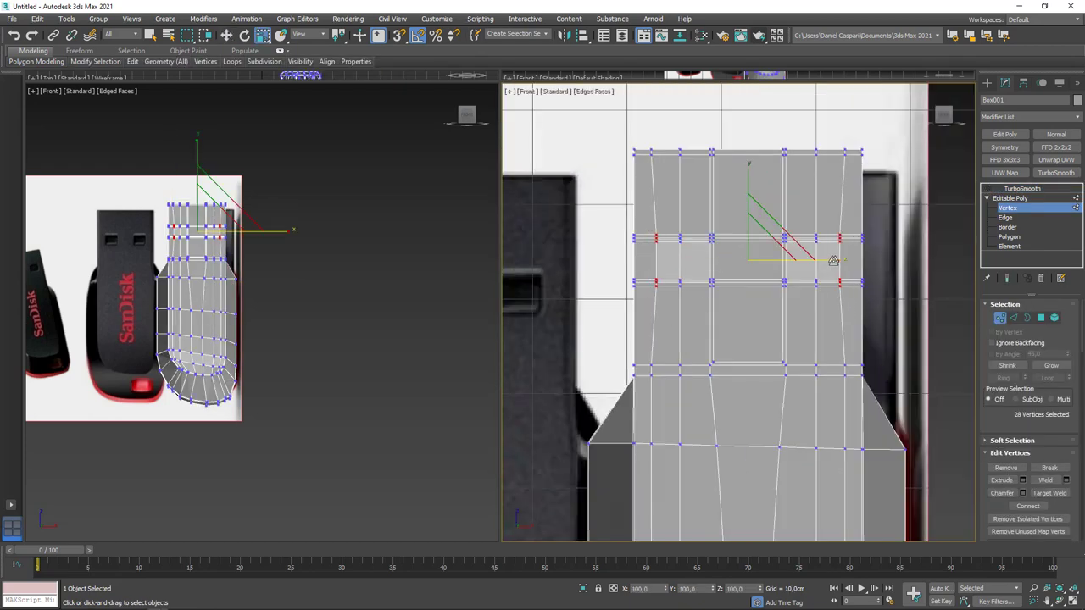
middle_drag(830, 261, 835, 261)
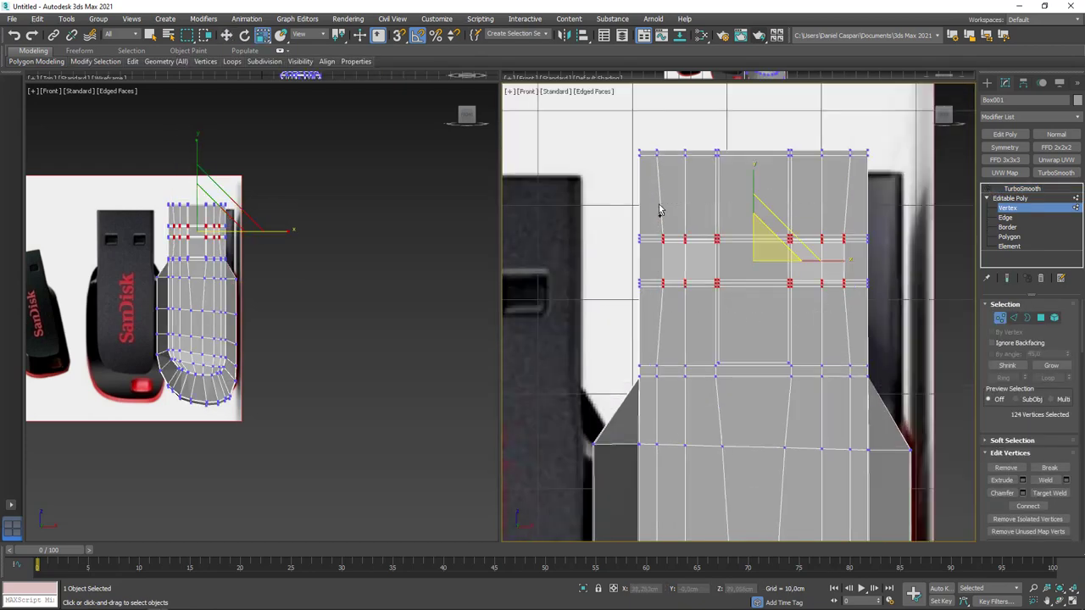
scroll(789, 279, up, 3)
click(1021, 188)
key(F4)
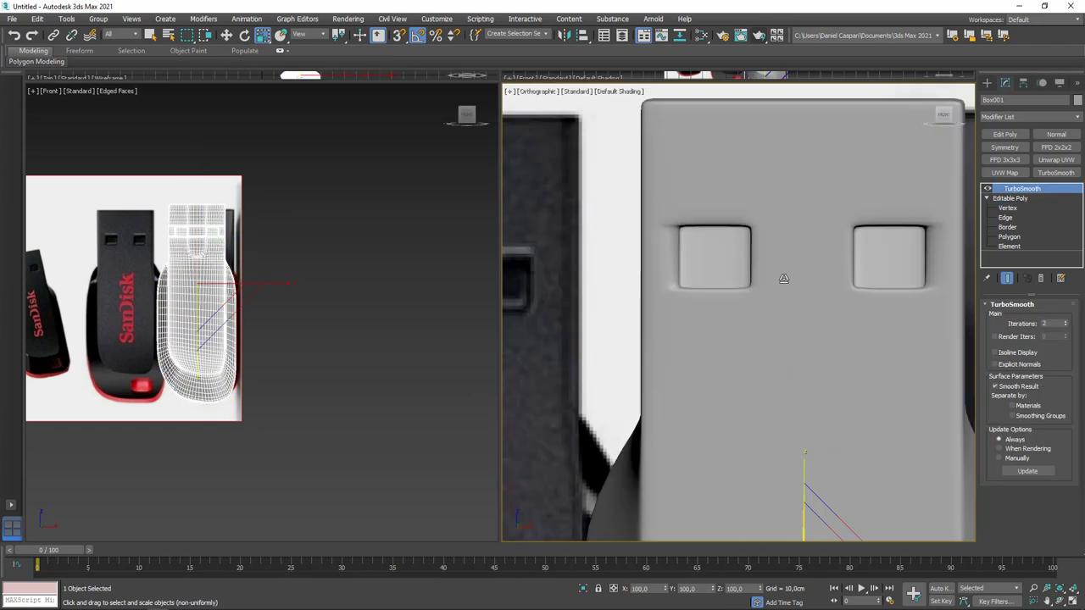
scroll(857, 224, up, 3)
scroll(857, 224, down, 5)
key(F4)
key(4)
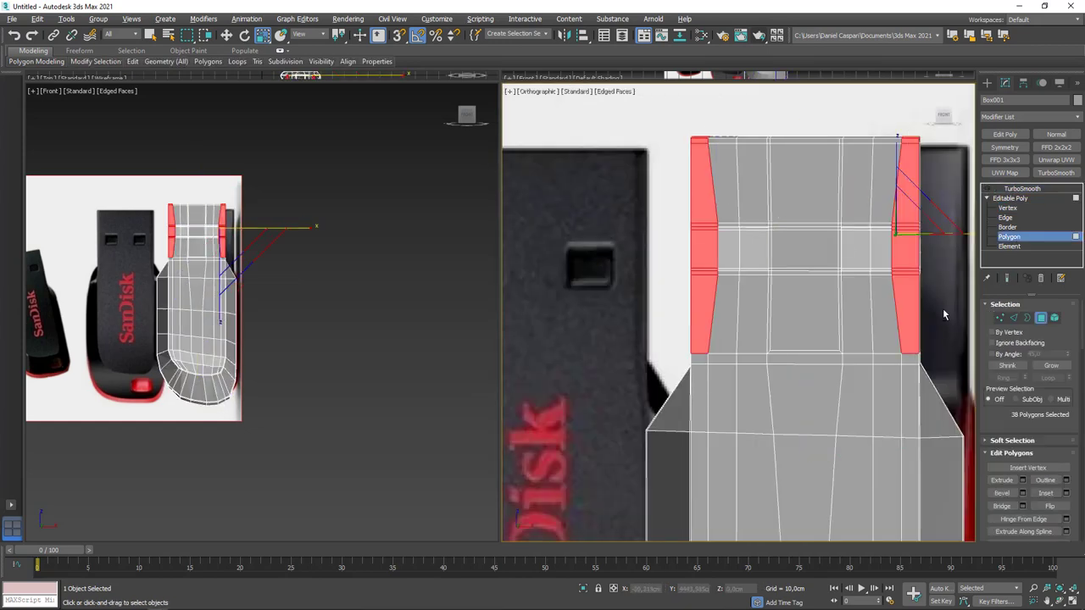
alt+middle_drag(944, 314, 738, 303)
- Preview the whole smoothed object, then return to Polygon mode at an angled connector view
click(1014, 196)
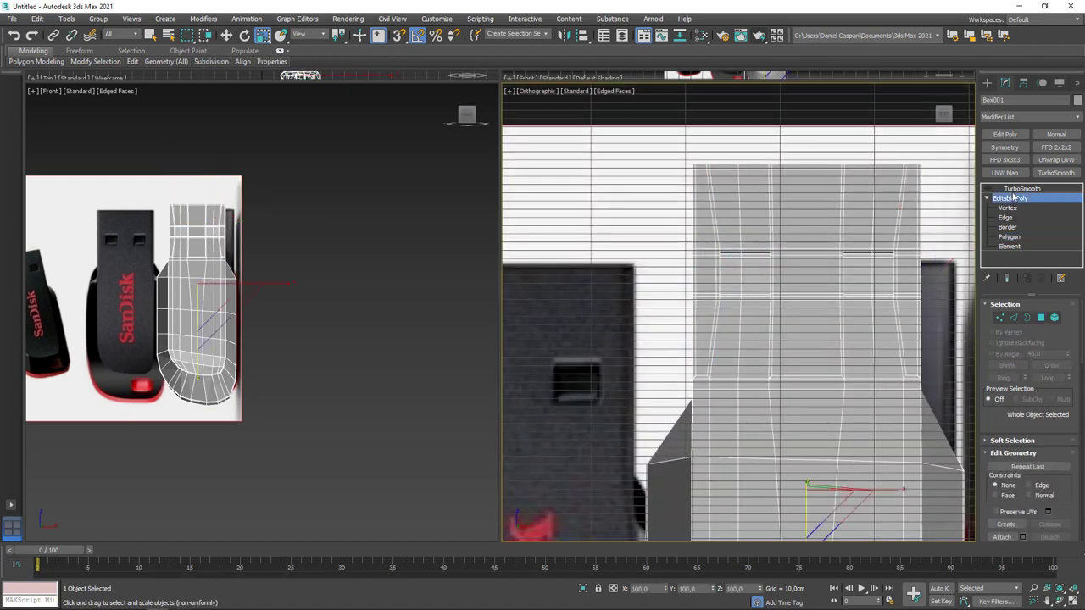
click(1022, 188)
scroll(857, 255, up, 3)
alt+middle_drag(857, 254, 857, 199)
key(4)
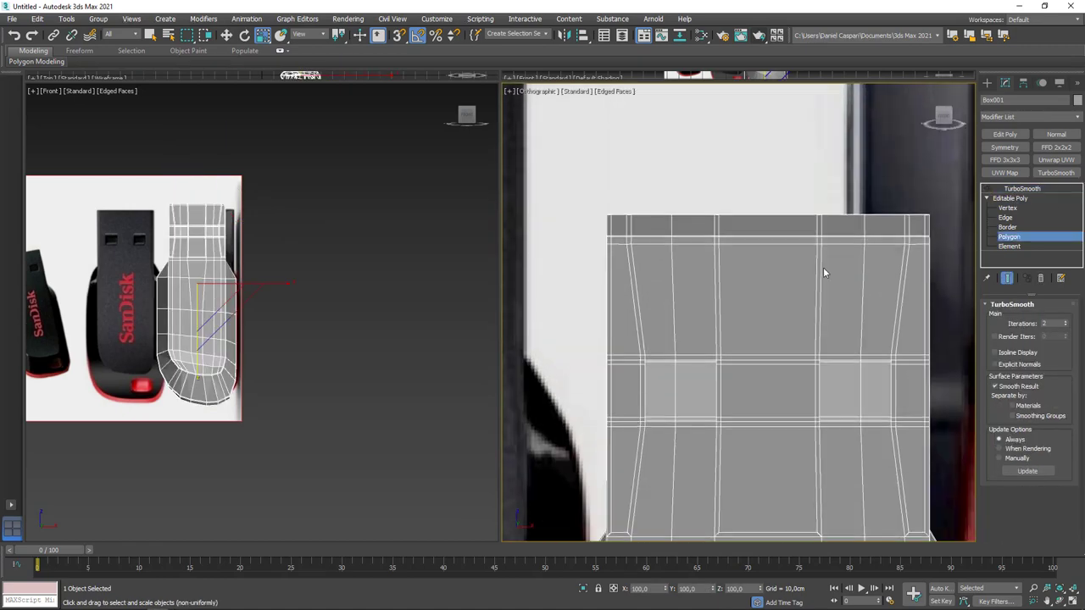
alt+middle_drag(823, 273, 657, 156)
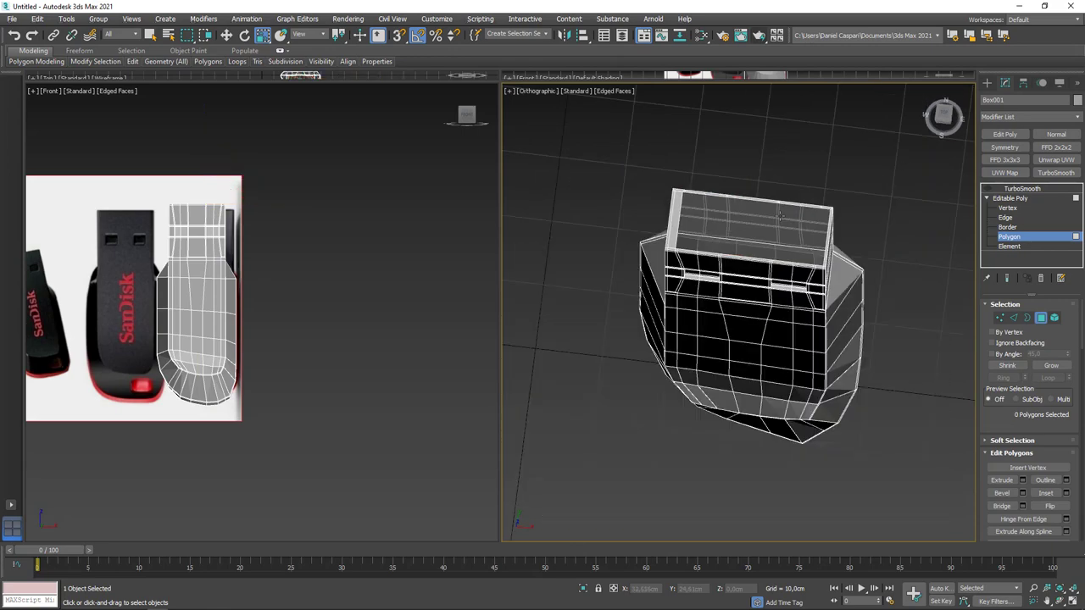
- Move a rim corner vertex to straighten the edges and turn on snapping
alt+middle_drag(797, 186, 761, 367)
key(2)
scroll(763, 275, up, 5)
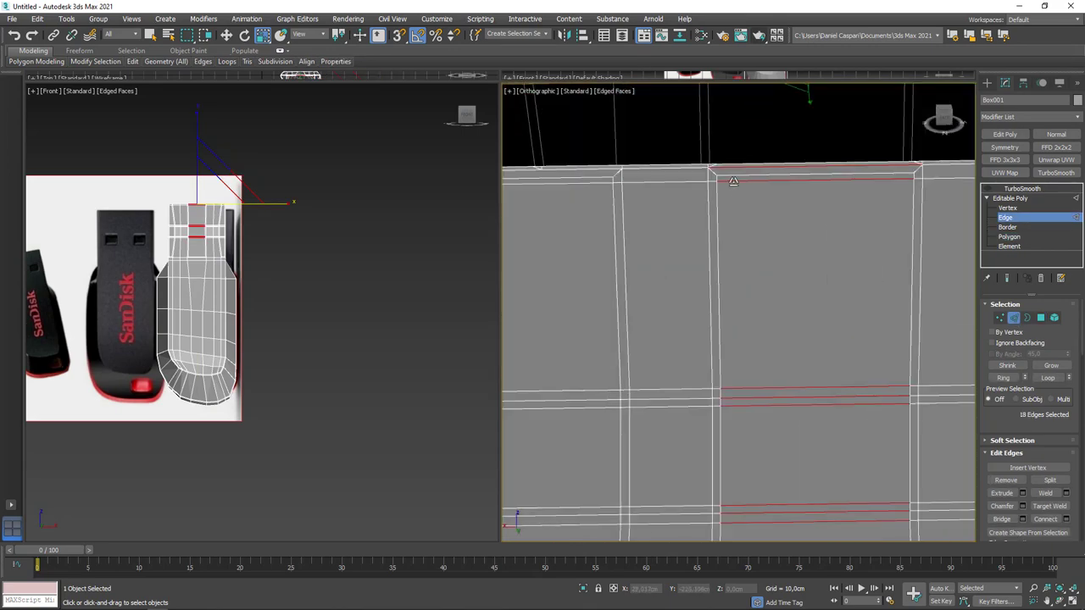
key(1)
drag(696, 218, 617, 278)
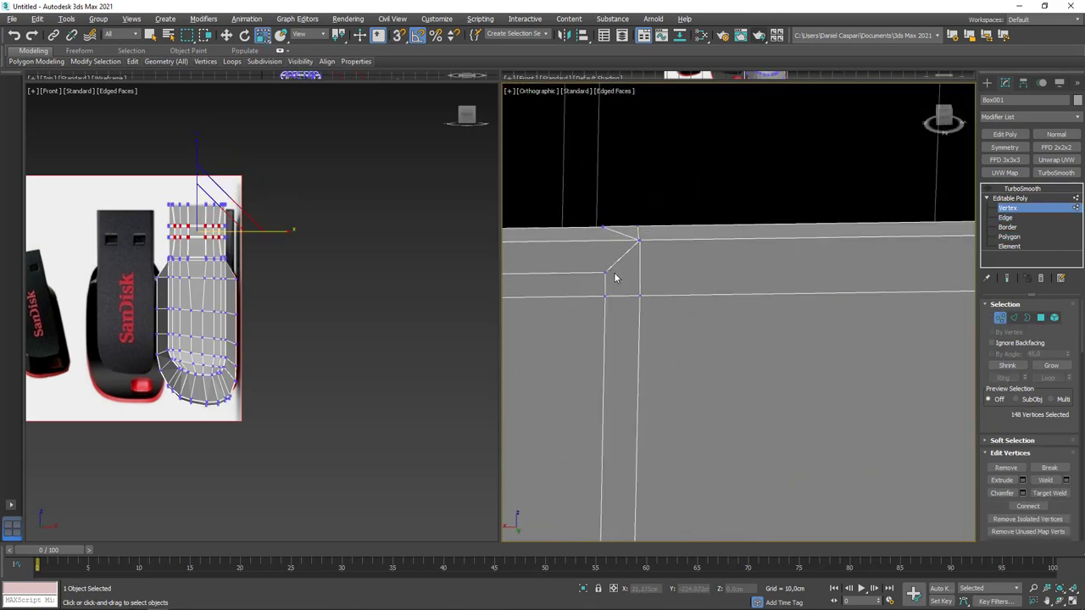
key(s)
scroll(605, 272, down, 4)
key(2)
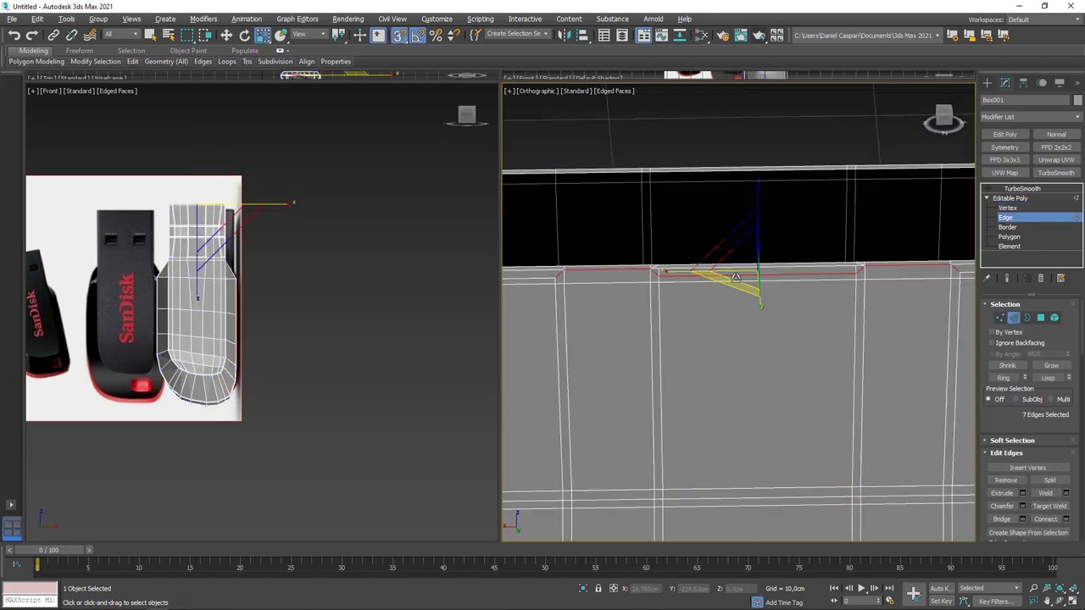
scroll(736, 277, down, 3)
scroll(593, 296, up, 4)
key(1)
scroll(631, 293, up, 3)
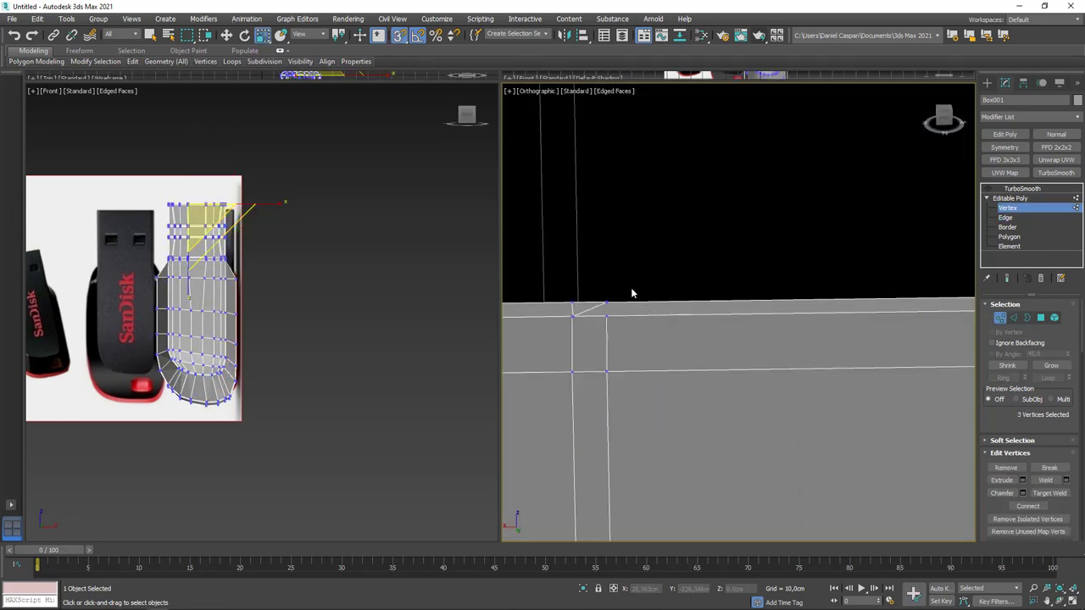
alt+middle_drag(682, 314, 690, 392)
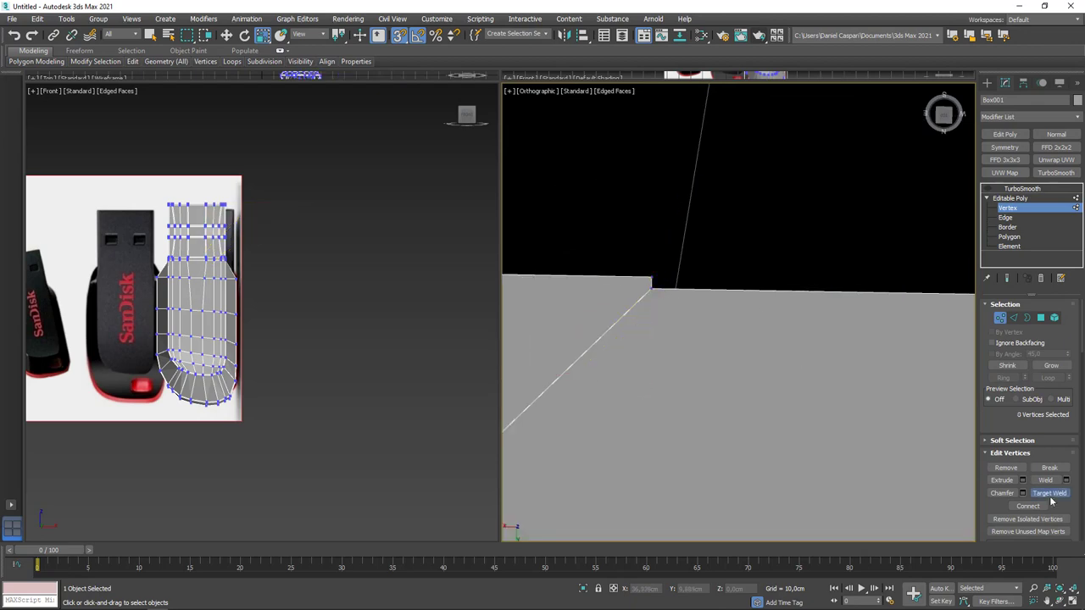
- Target Weld two stray vertices onto the rim corner, then select the open connector border
click(1050, 492)
mouse_move(792, 310)
alt+middle_down()
mouse_move(820, 304)
mouse_move(744, 259)
mouse_move(635, 237)
mouse_move(657, 290)
mouse_move(649, 185)
alt+middle_up()
right_click(657, 290)
click(649, 185)
scroll(648, 185, down, 3)
scroll(644, 212, up, 3)
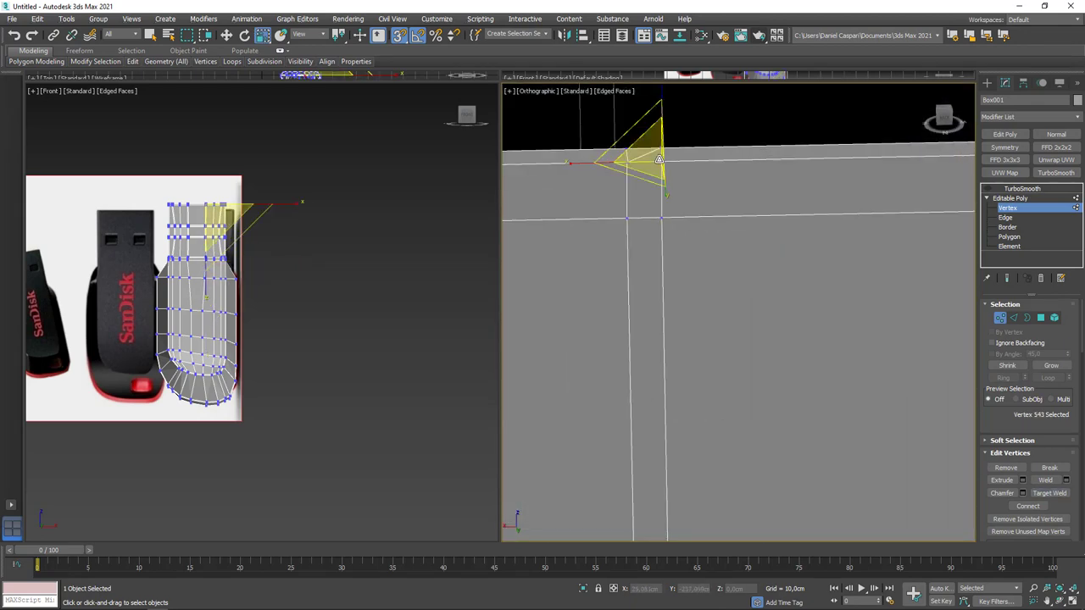
click(999, 317)
mouse_move(642, 230)
middle_down()
mouse_move(640, 283)
mouse_move(846, 284)
mouse_move(780, 293)
mouse_move(869, 315)
middle_up()
right_click(664, 271)
click(1026, 317)
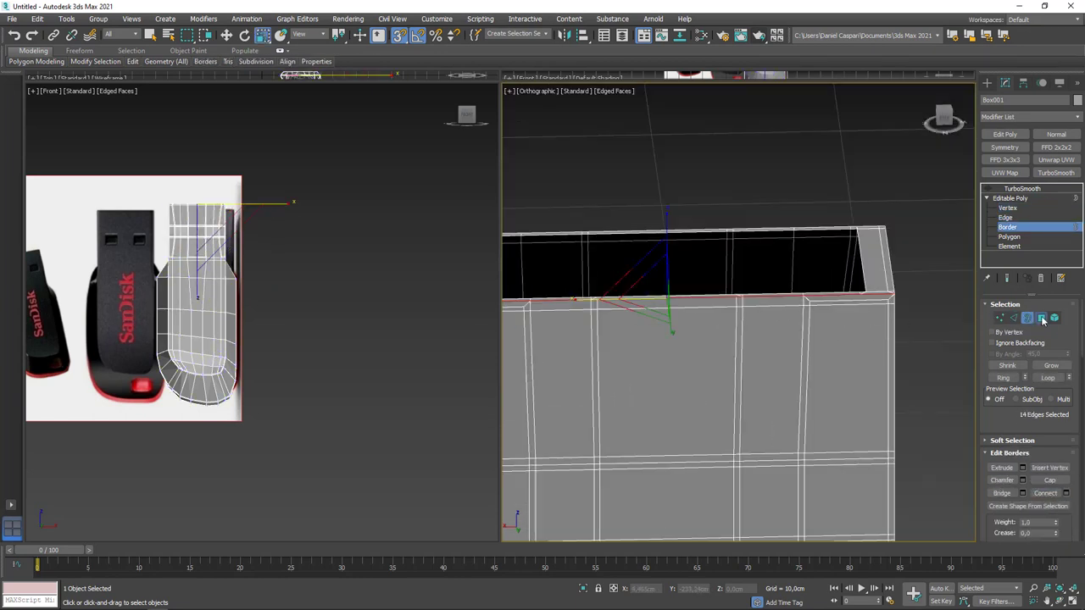
mouse_move(737, 255)
alt+middle_down()
mouse_move(781, 237)
mouse_move(771, 241)
alt+middle_up()
- In a wireframe front view, select the vertices along the top rim
key(f)
key(1)
key(F3)
scroll(645, 246, up, 5)
drag(645, 242, 620, 270)
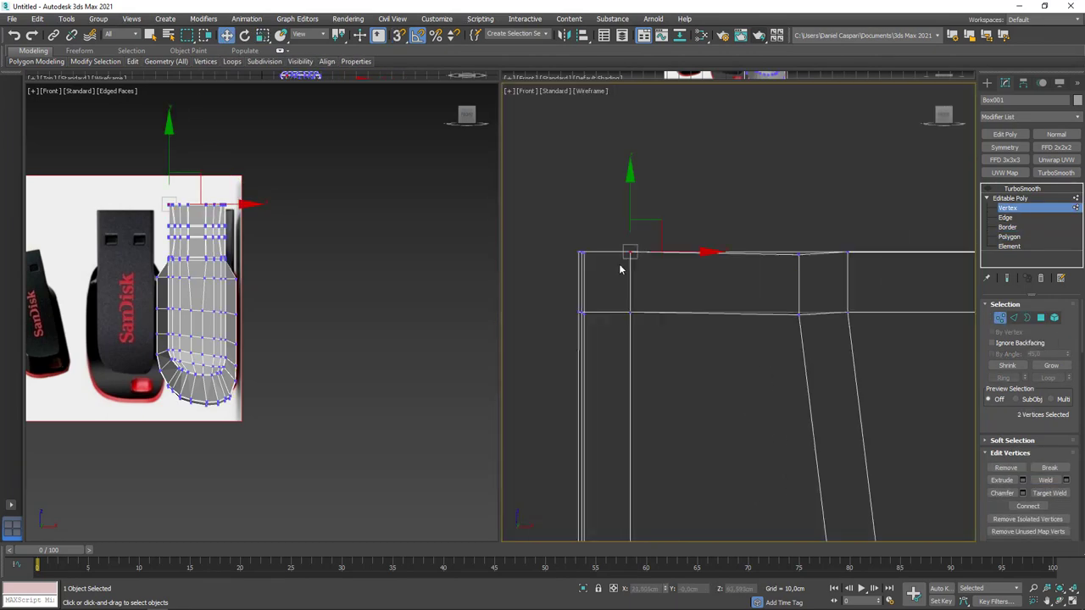
scroll(685, 333, down, 2)
ctrl+drag(685, 333, 779, 289)
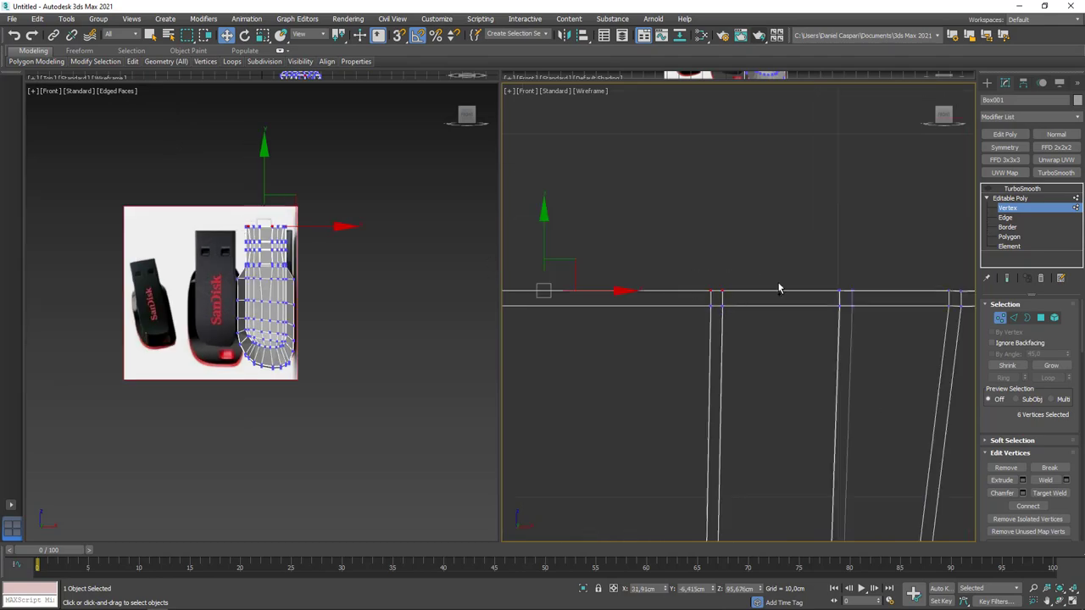
alt+middle_drag(806, 261, 656, 252)
- Remove the diagonal rim-corner edges and weld a stray vertex onto the corner
key(2)
click(1006, 480)
key(1)
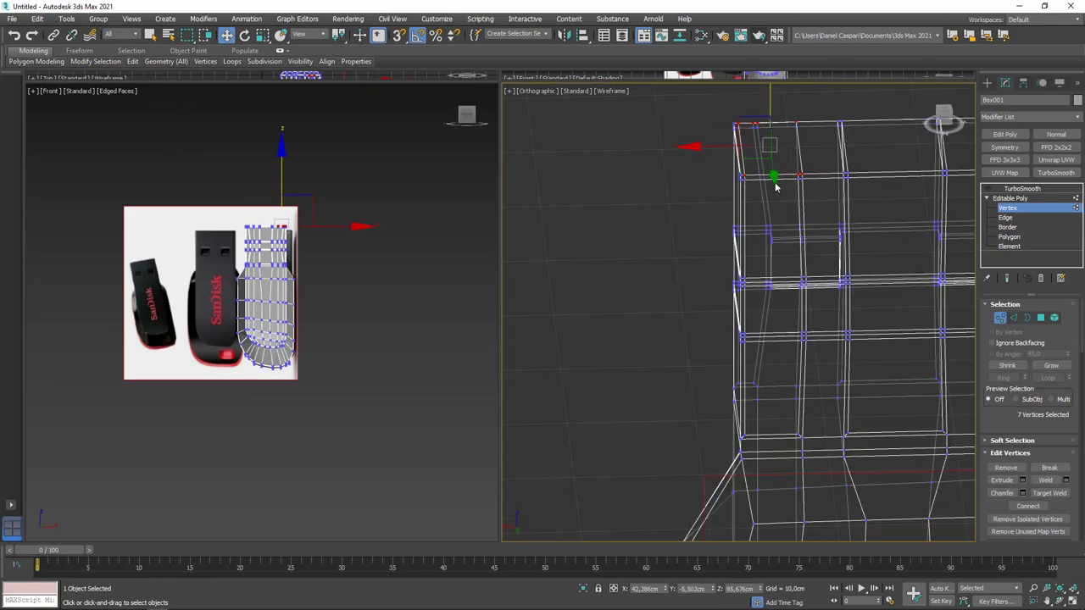
ctrl+click(759, 340)
drag(758, 341, 763, 236)
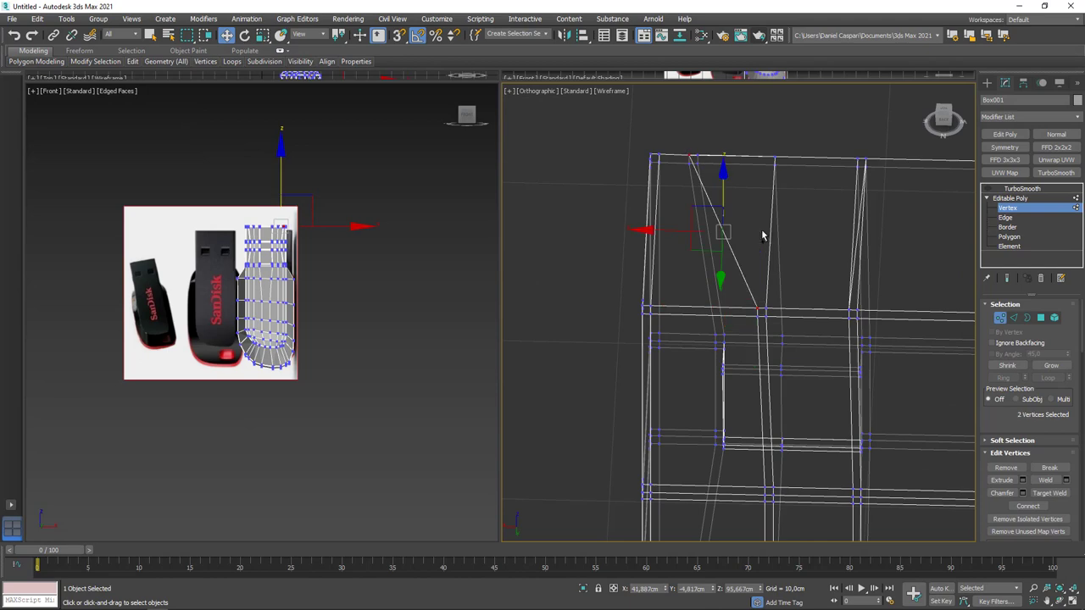
click(693, 157)
scroll(650, 158, up, 3)
middle_drag(649, 158, 730, 278)
scroll(632, 171, up, 3)
middle_drag(632, 171, 603, 254)
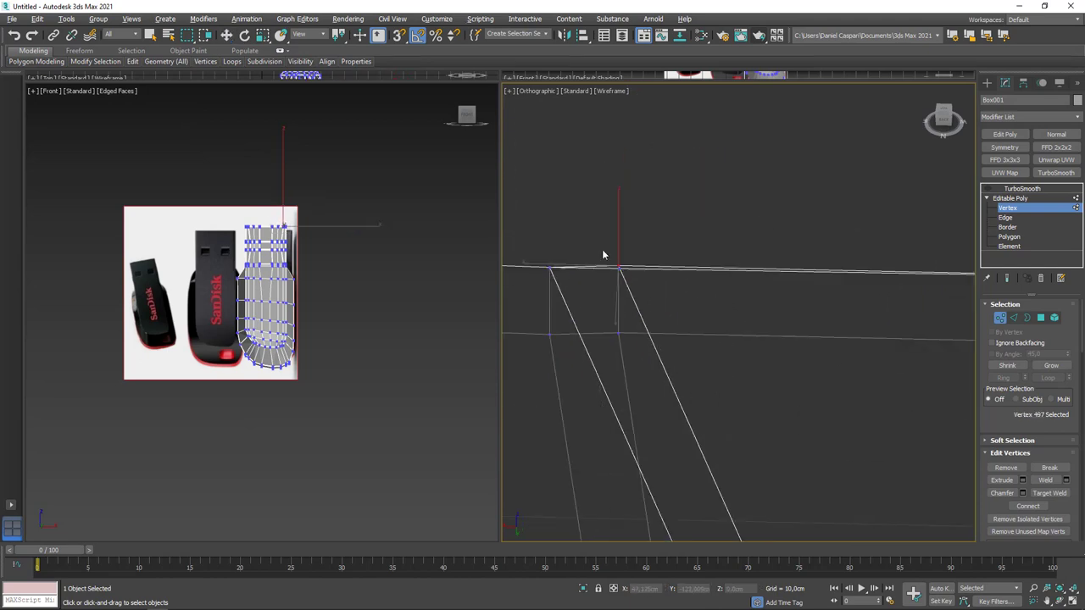
scroll(620, 269, down, 3)
- Select the top edges and extend them into a loop with Alt+R and Alt+L
click(1014, 318)
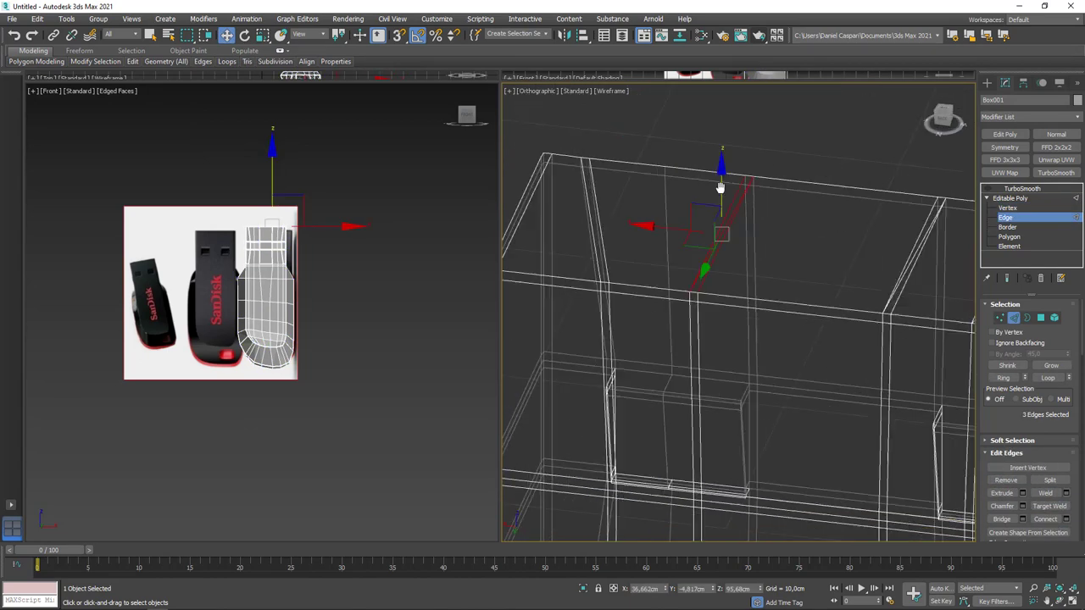
key(1)
scroll(769, 202, up, 2)
scroll(719, 315, down, 3)
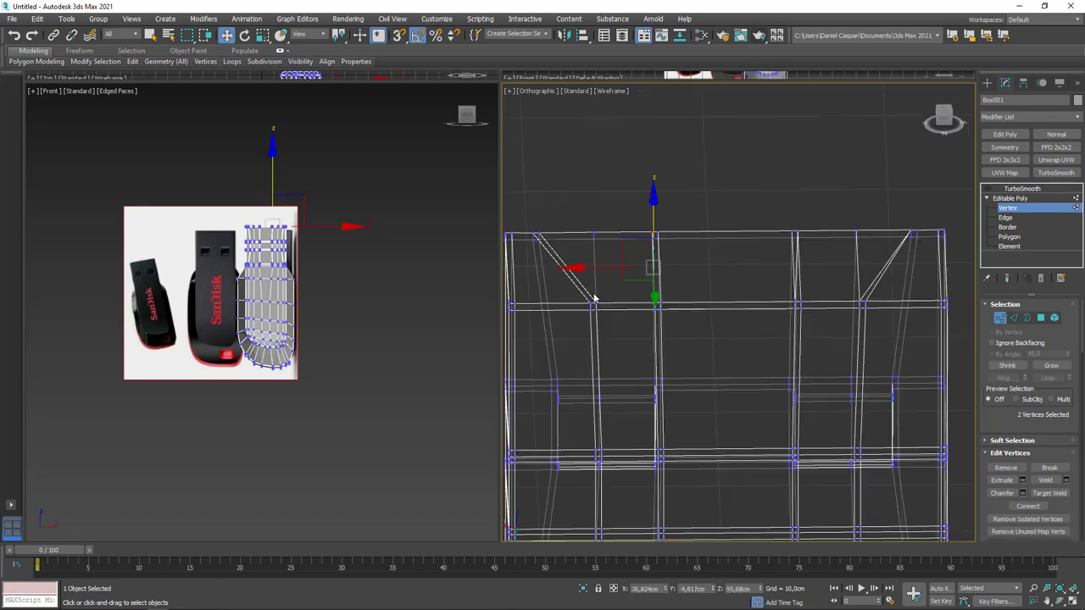
mouse_move(593, 296)
alt+middle_down()
mouse_move(653, 235)
mouse_move(738, 259)
alt+middle_up()
scroll(900, 207, down, 2)
alt+middle_drag(901, 207, 763, 255)
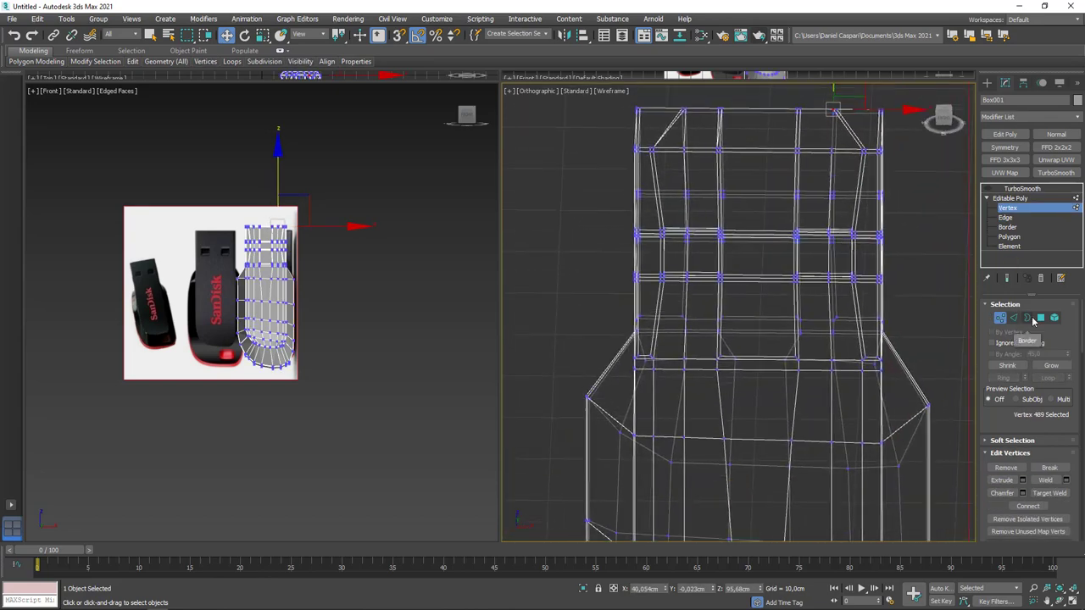
key(2)
scroll(763, 254, down, 3)
scroll(731, 252, up, 3)
scroll(730, 252, up, 2)
scroll(730, 252, down, 4)
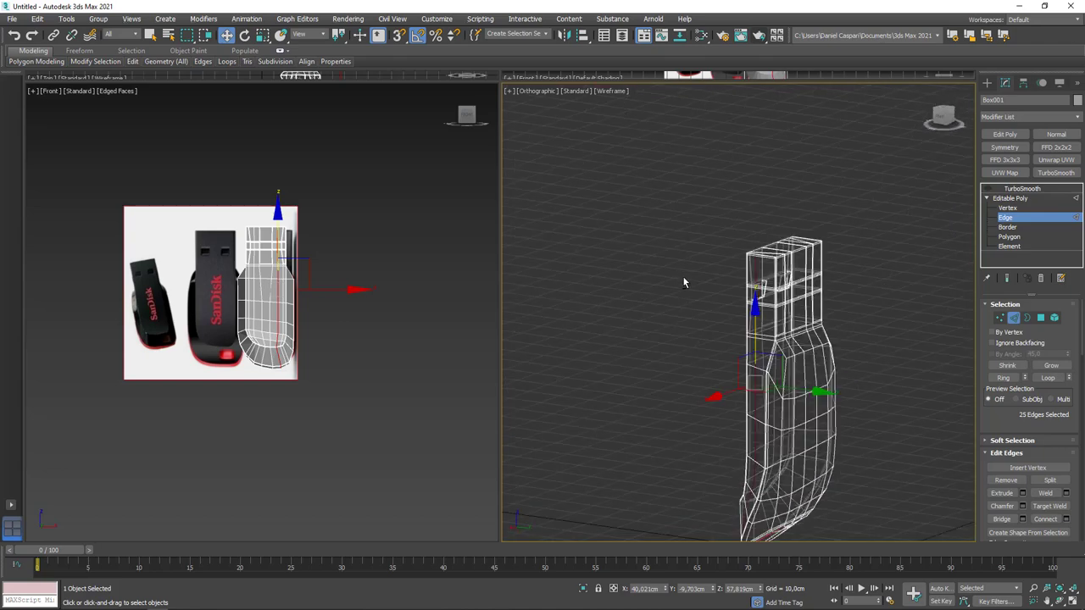
scroll(683, 280, up, 4)
key(alt+r)
scroll(781, 296, down, 4)
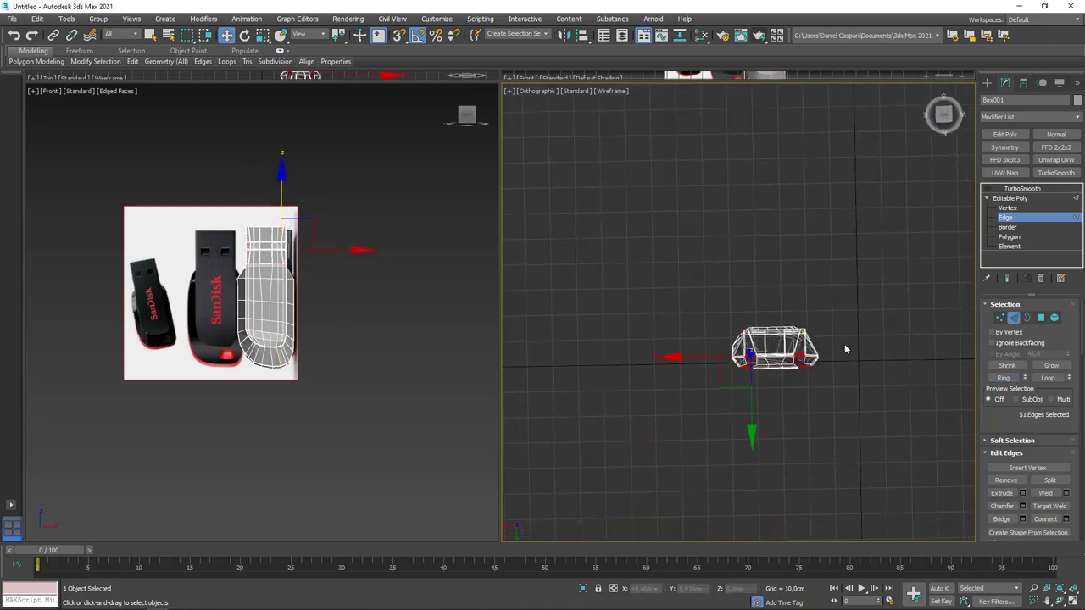
scroll(844, 349, up, 5)
key(alt+l)
scroll(746, 370, up, 3)
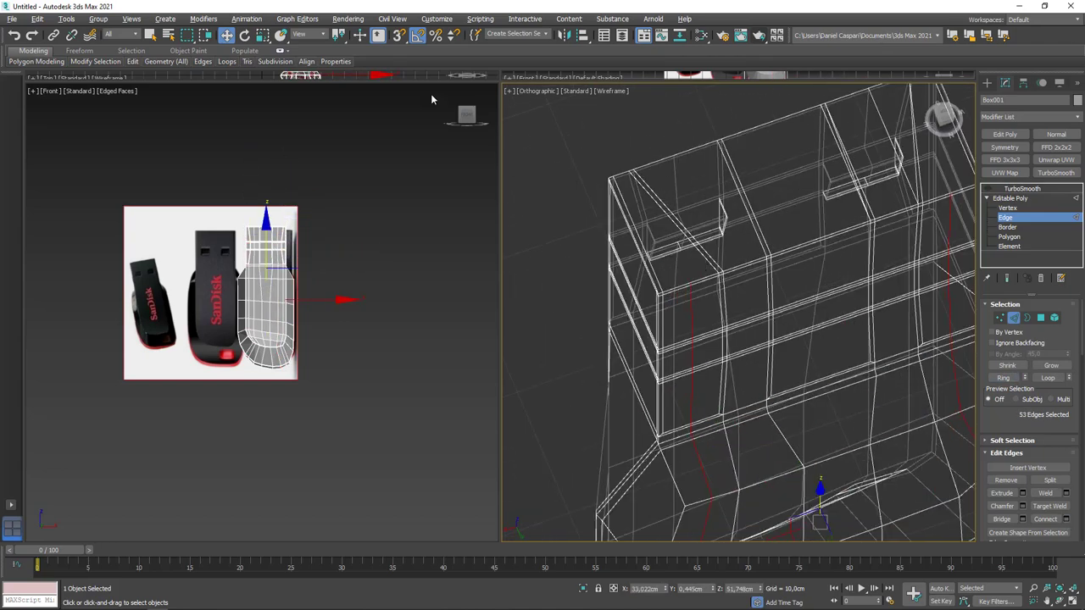
- Inspect the rim corner, then show the body shaded with edged faces and switch to Move
middle_drag(750, 347, 725, 311)
key(1)
scroll(724, 311, up, 3)
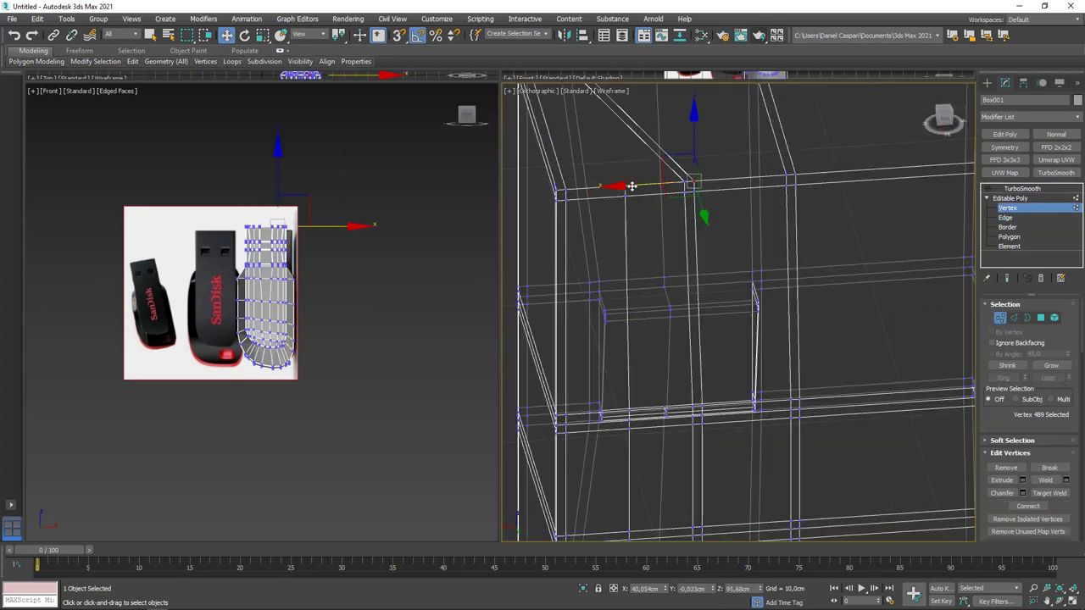
middle_drag(704, 200, 628, 245)
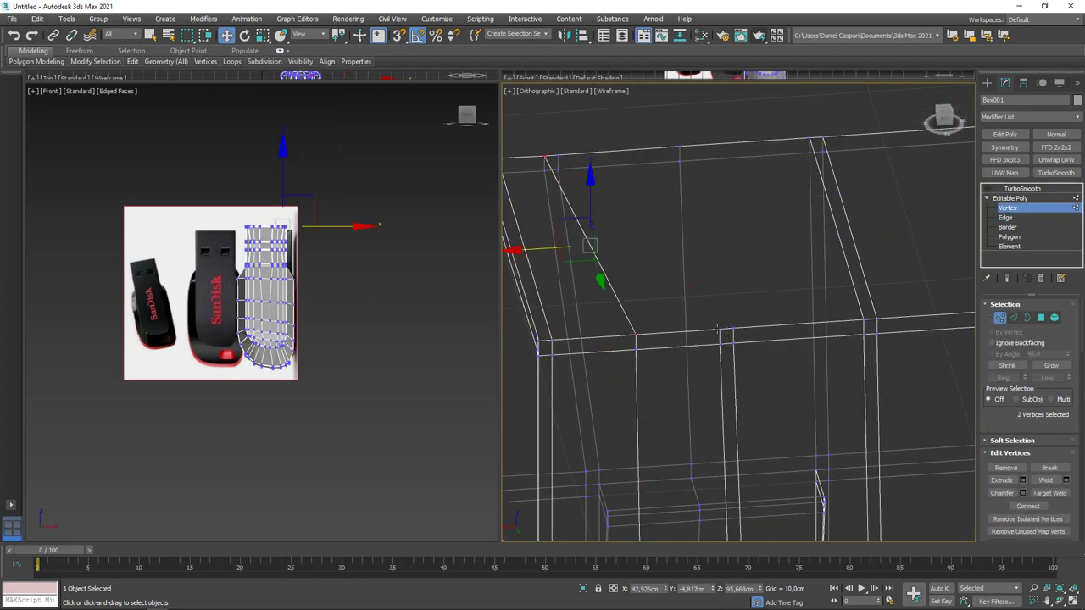
scroll(717, 330, down, 3)
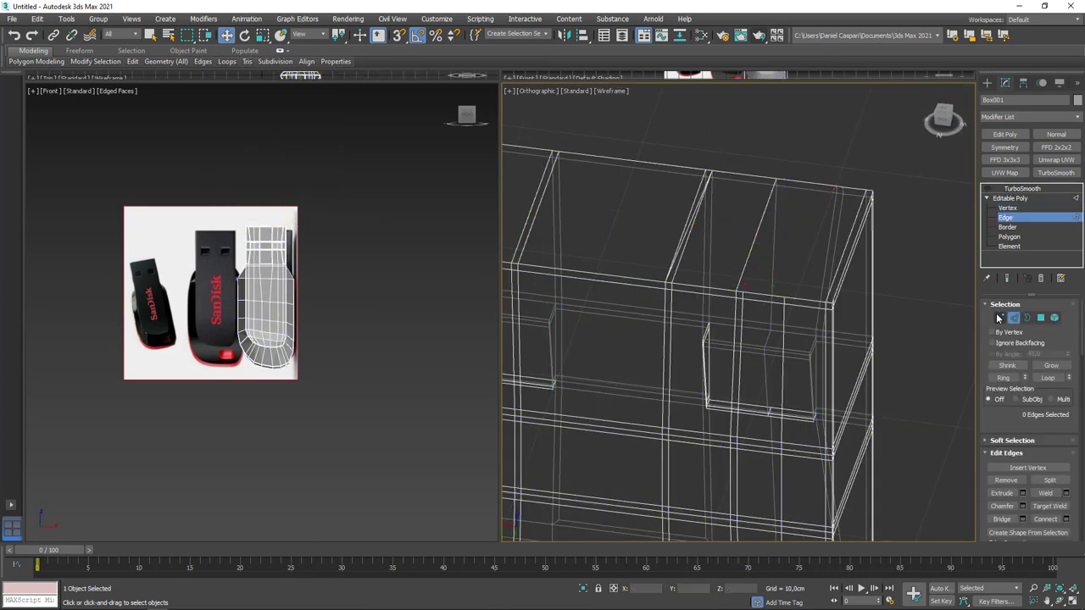
key(1)
alt+middle_drag(814, 356, 888, 324)
key(2)
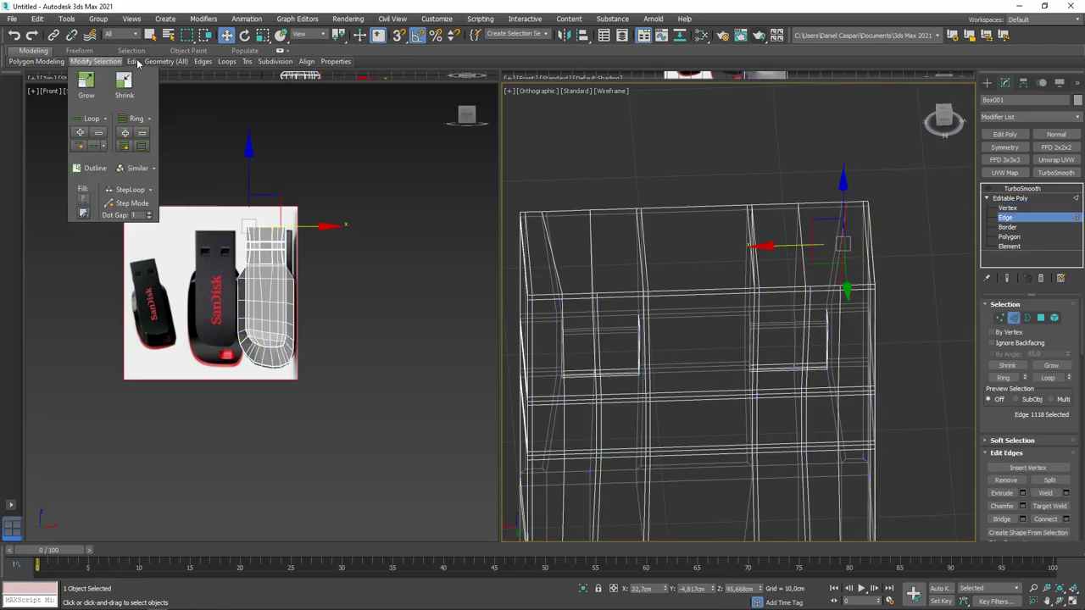
key(F3)
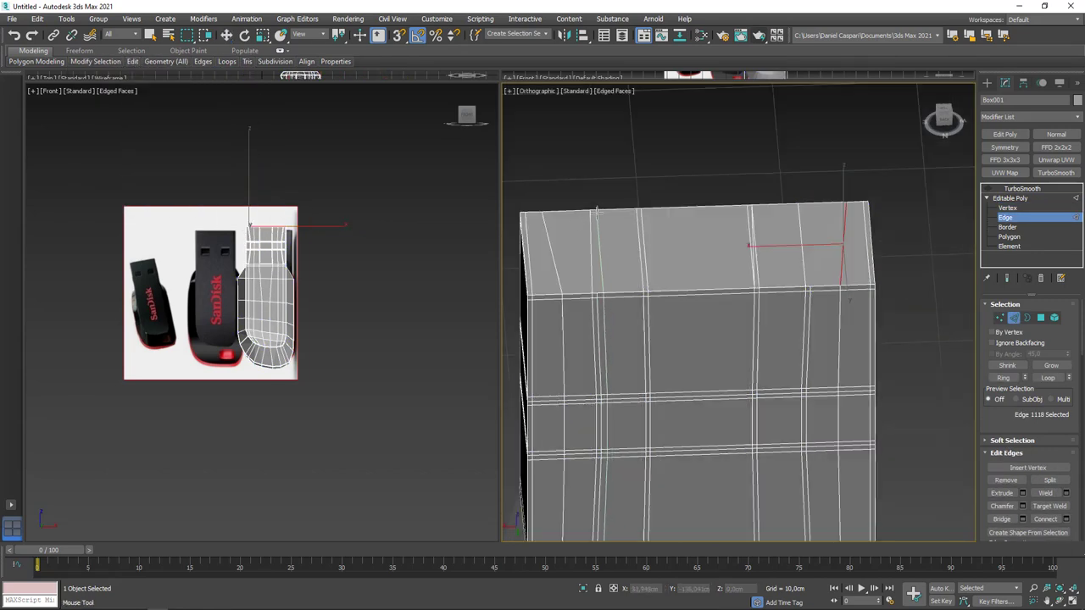
scroll(596, 212, down, 5)
mouse_move(596, 212)
alt+middle_down()
mouse_move(644, 280)
mouse_move(630, 213)
alt+middle_up()
key(ctrl+z)
key(w)
scroll(655, 305, up, 5)
- Delete the top cap faces and inset the border rim around the new opening
key(4)
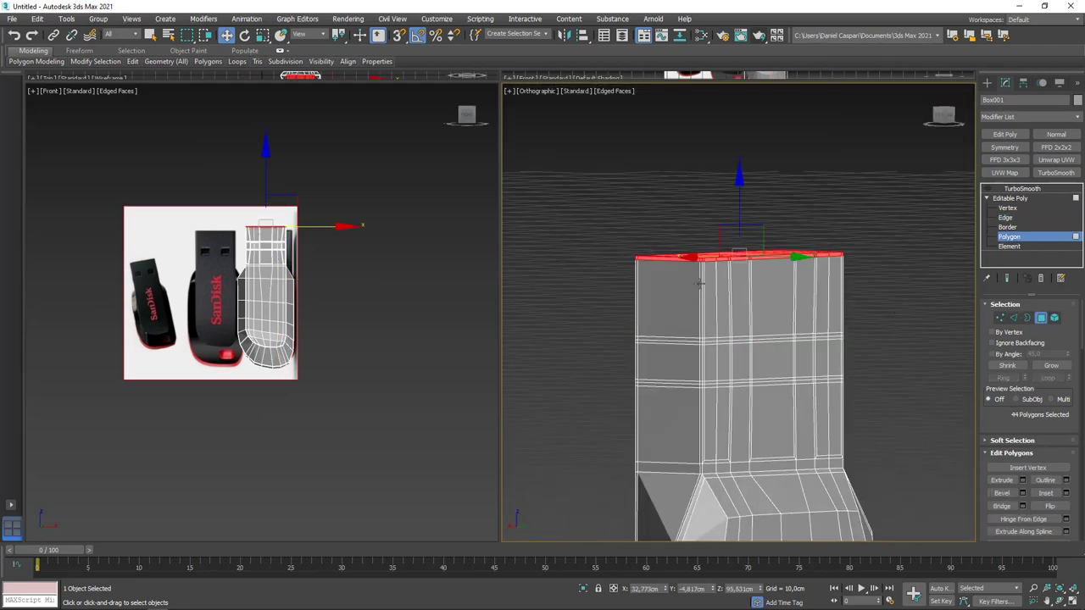
scroll(700, 282, up, 3)
key(Delete)
alt+middle_drag(699, 282, 705, 259)
key(3)
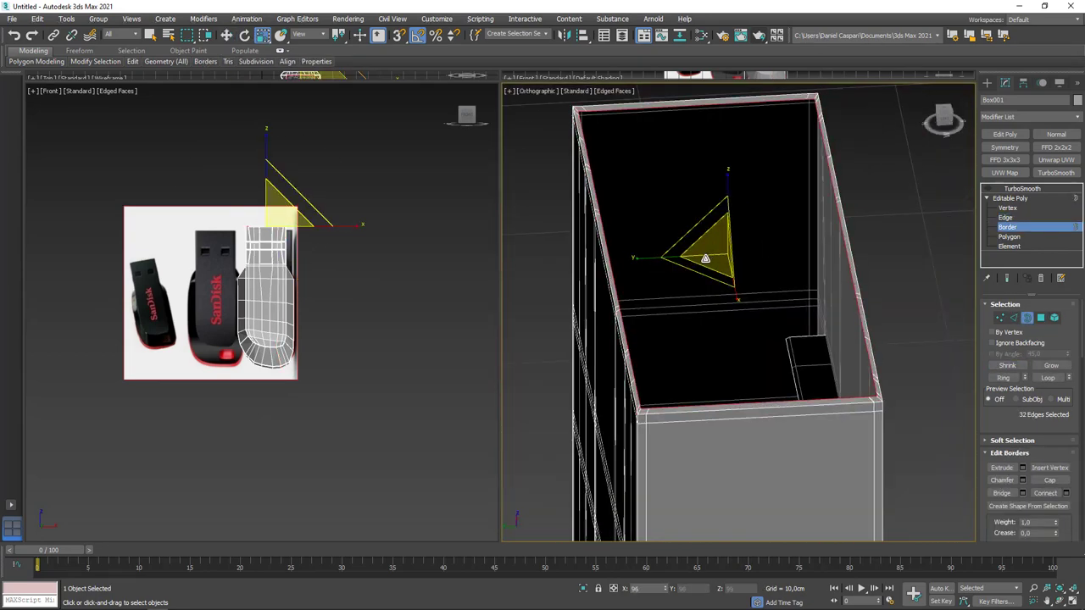
ctrl+click(1041, 318)
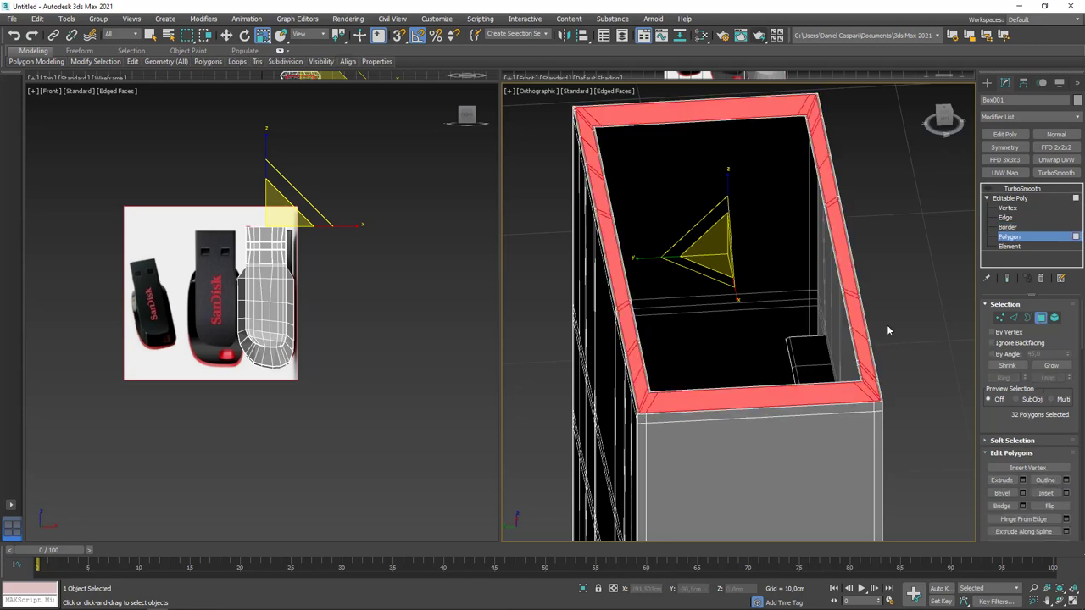
- Push the opening's border inward to hollow the top, checking it from several angles and the top view
key(3)
key(w)
alt+middle_drag(889, 331, 726, 201)
alt+middle_drag(731, 254, 721, 339)
scroll(721, 339, up, 5)
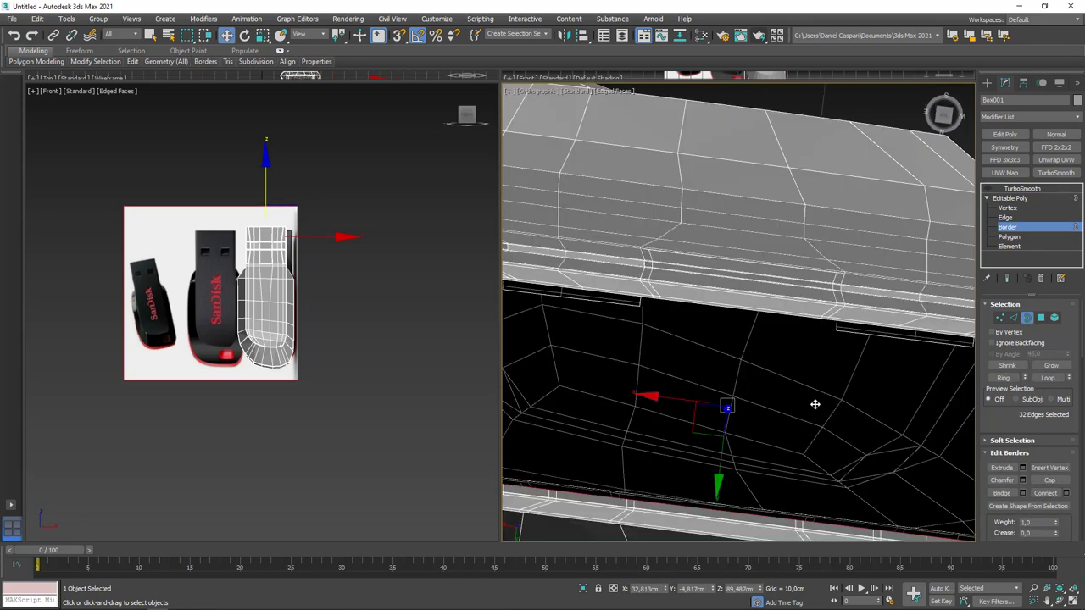
alt+middle_drag(817, 405, 723, 492)
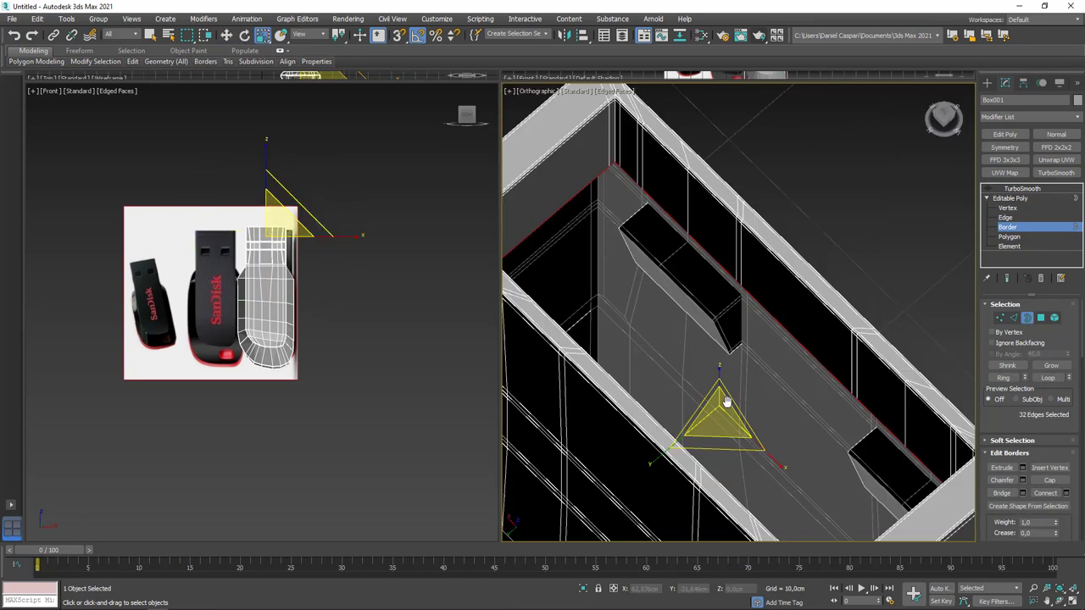
alt+middle_drag(738, 418, 840, 413)
key(t)
key(z)
middle_drag(613, 396, 587, 368)
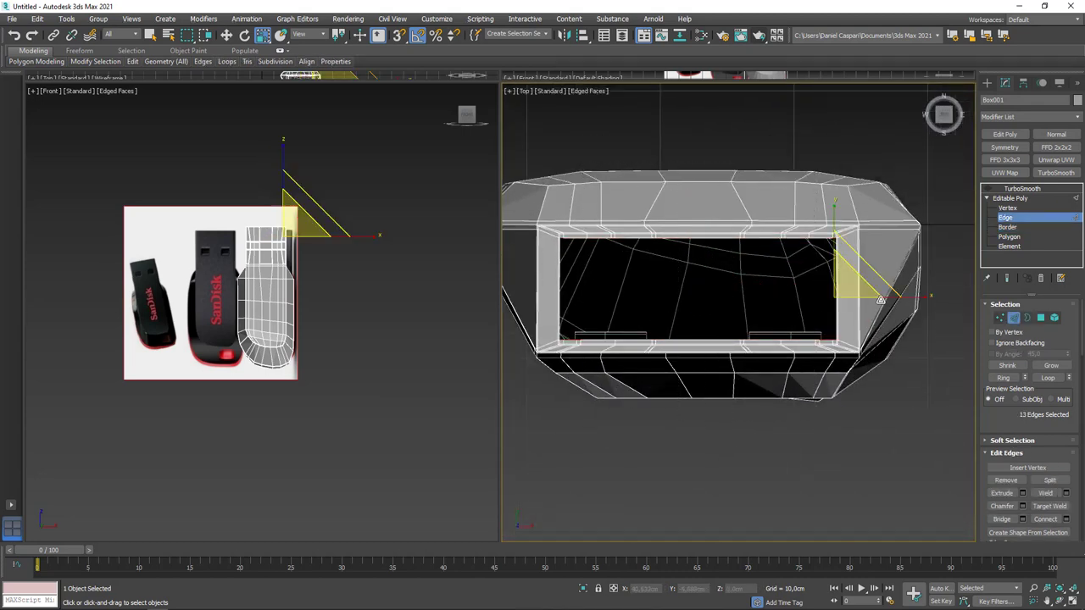
key(3)
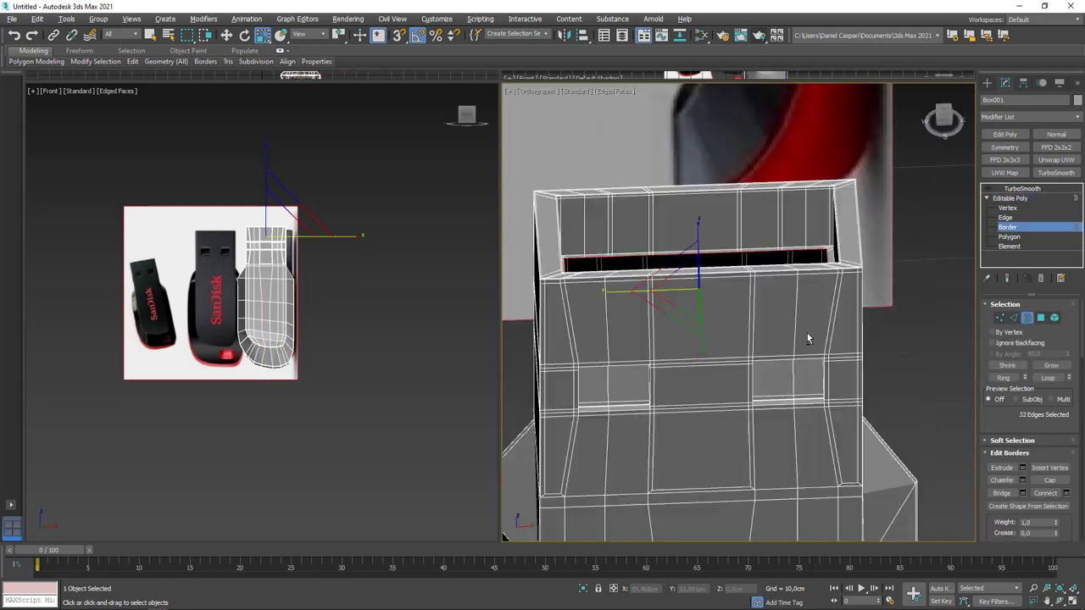
alt+middle_drag(822, 245, 635, 313)
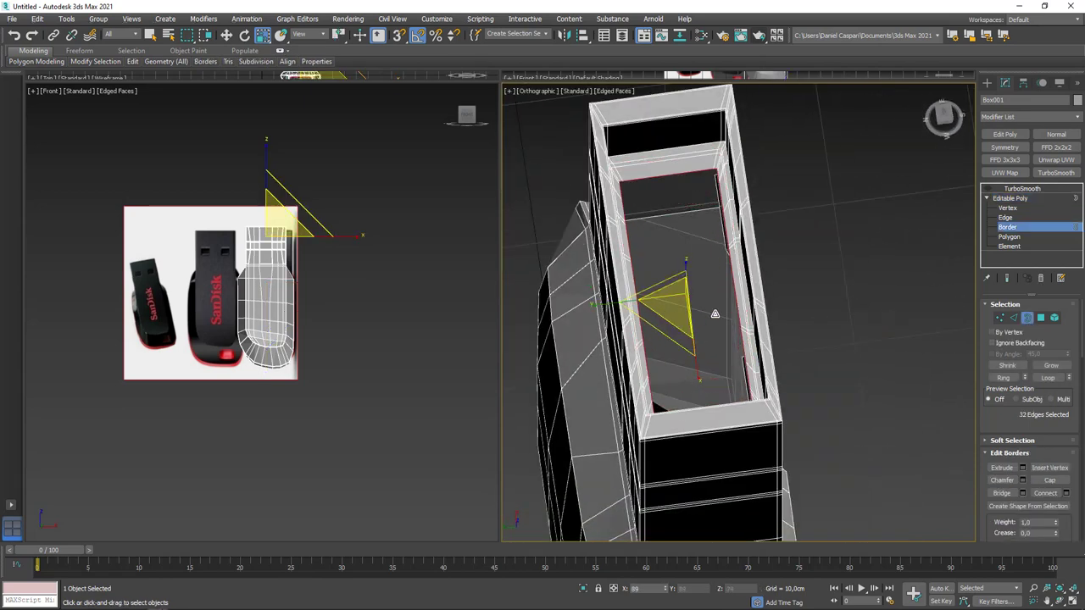
- Toggle TurboSmooth to preview the smoothed body, then show edged faces and check the front view
click(1021, 188)
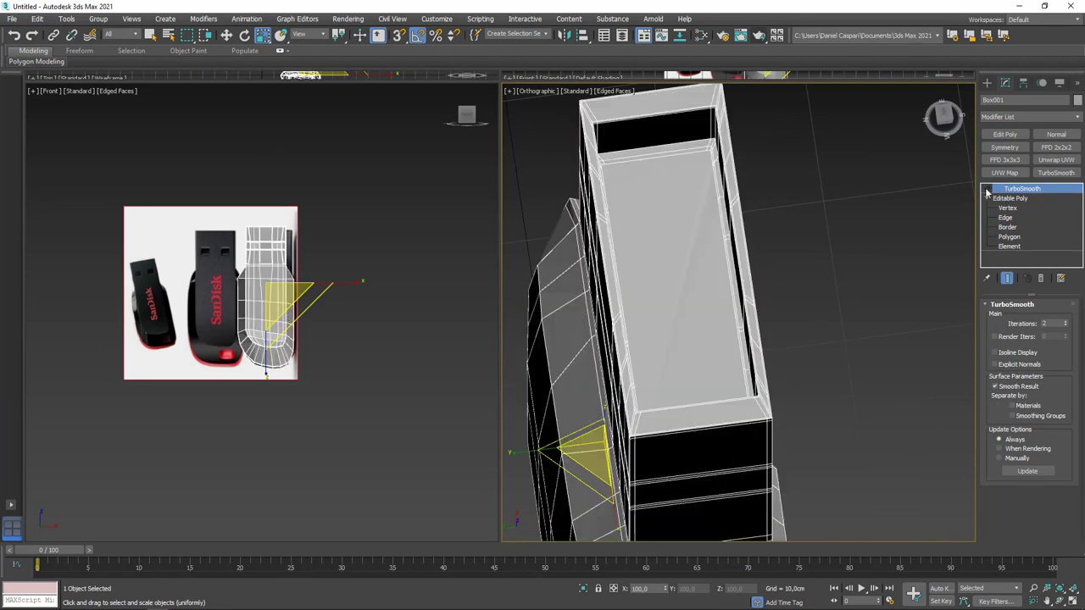
click(1009, 237)
click(987, 189)
click(1007, 227)
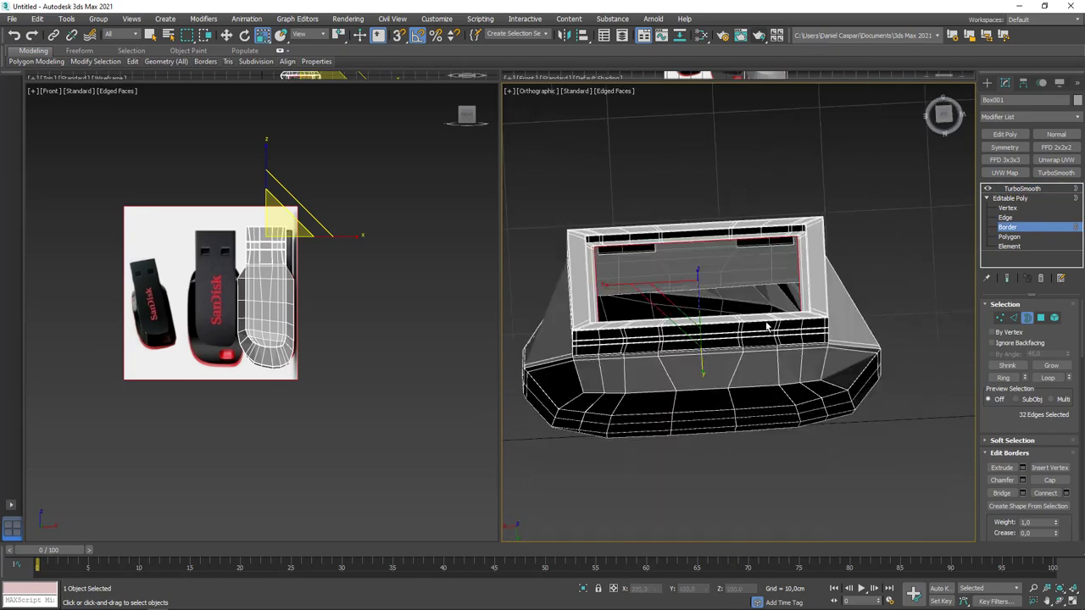
alt+middle_drag(763, 339, 720, 329)
click(1022, 188)
mouse_move(800, 286)
alt+middle_down()
mouse_move(702, 303)
mouse_move(859, 334)
mouse_move(739, 292)
alt+middle_up()
scroll(441, 266, down, 3)
key(F4)
scroll(901, 310, up, 3)
scroll(678, 306, up, 3)
key(f)
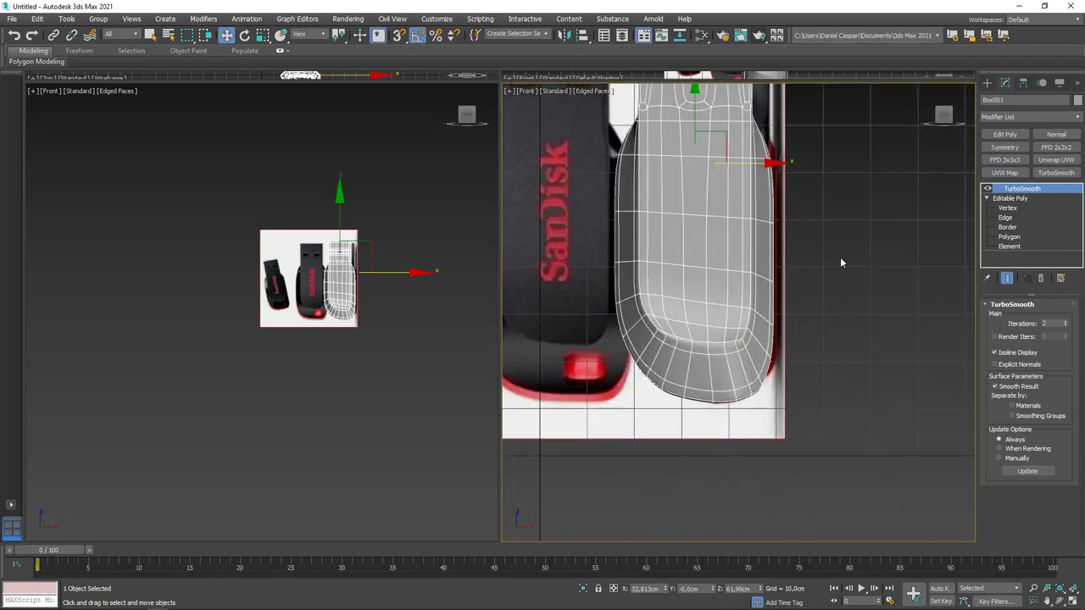
scroll(840, 261, up, 2)
- Draw a new thin box, Box002, across the lower end of the drive body
click(987, 83)
click(1007, 150)
scroll(746, 322, up, 2)
scroll(746, 339, up, 2)
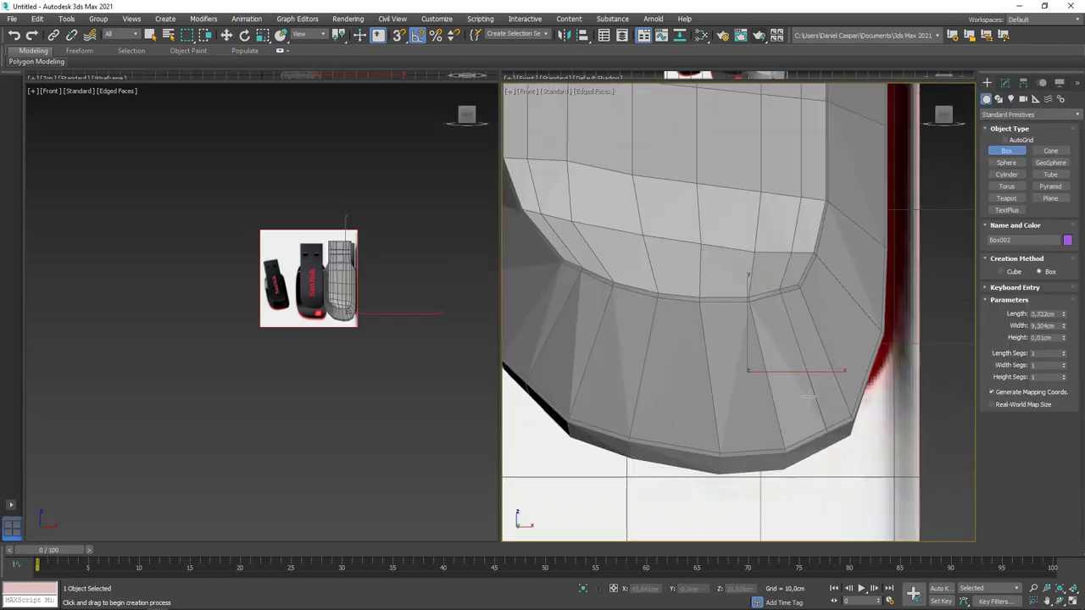
scroll(746, 339, down, 1)
drag(705, 405, 802, 333)
alt+middle_drag(785, 339, 891, 436)
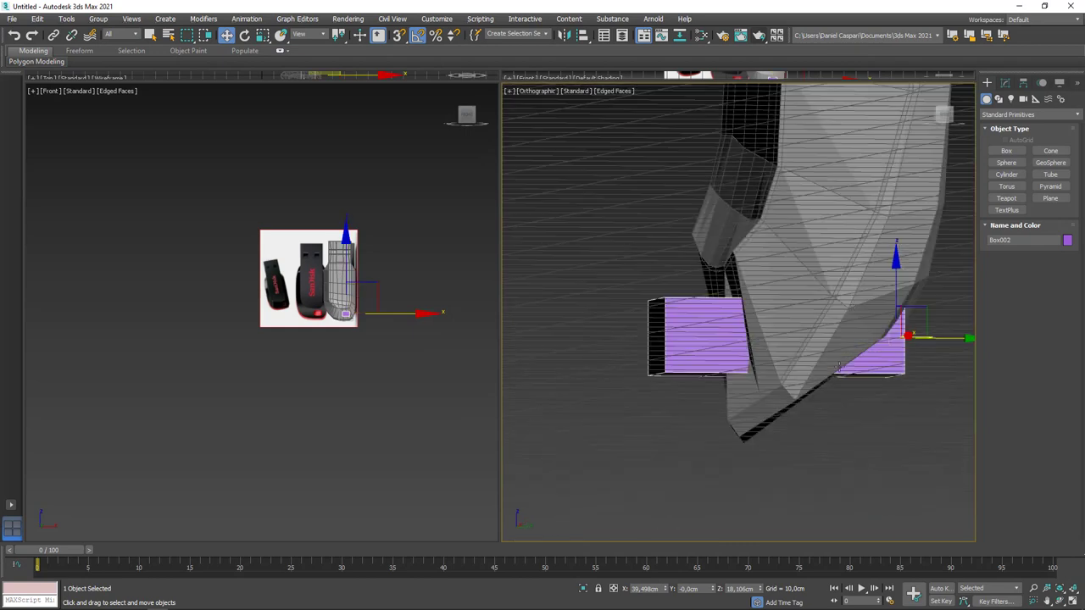
- Make the box editable as polygons, select an end face in the Left view, and chamfer its diagonal edges
key(F3)
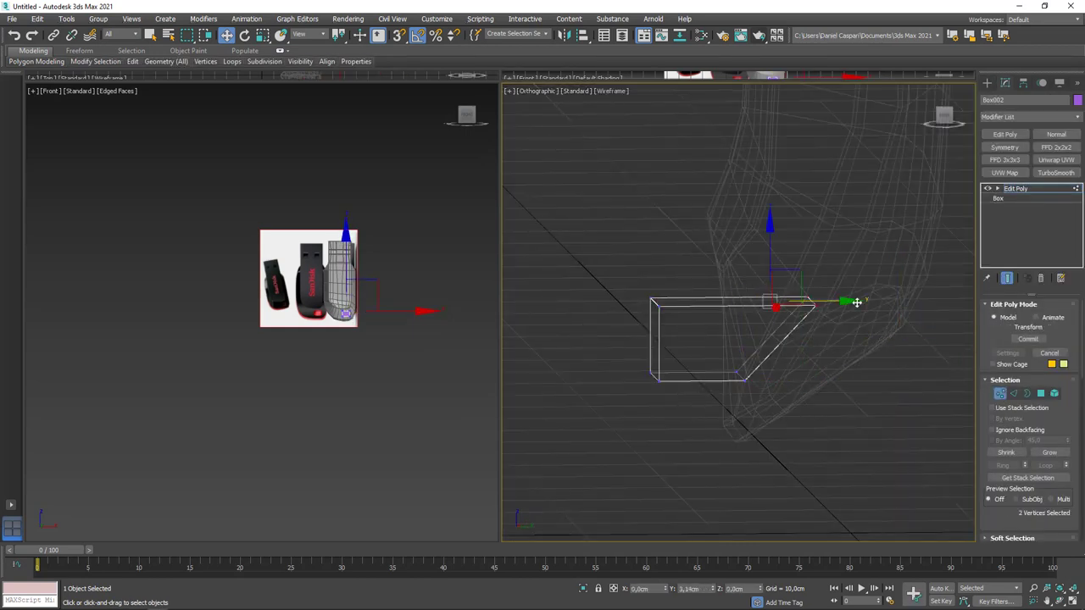
key(l)
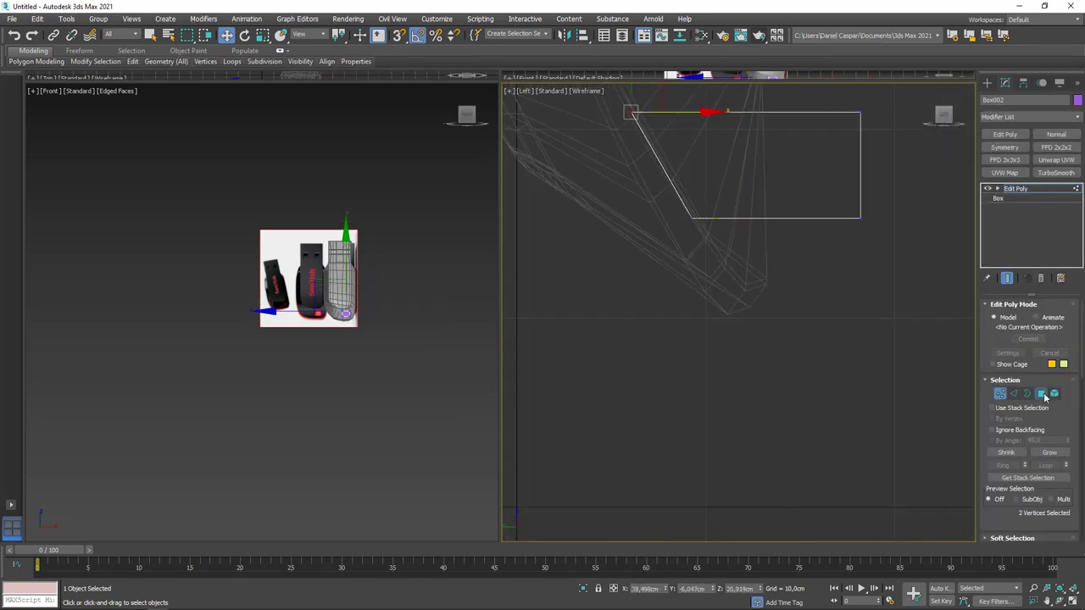
click(1042, 394)
click(704, 213)
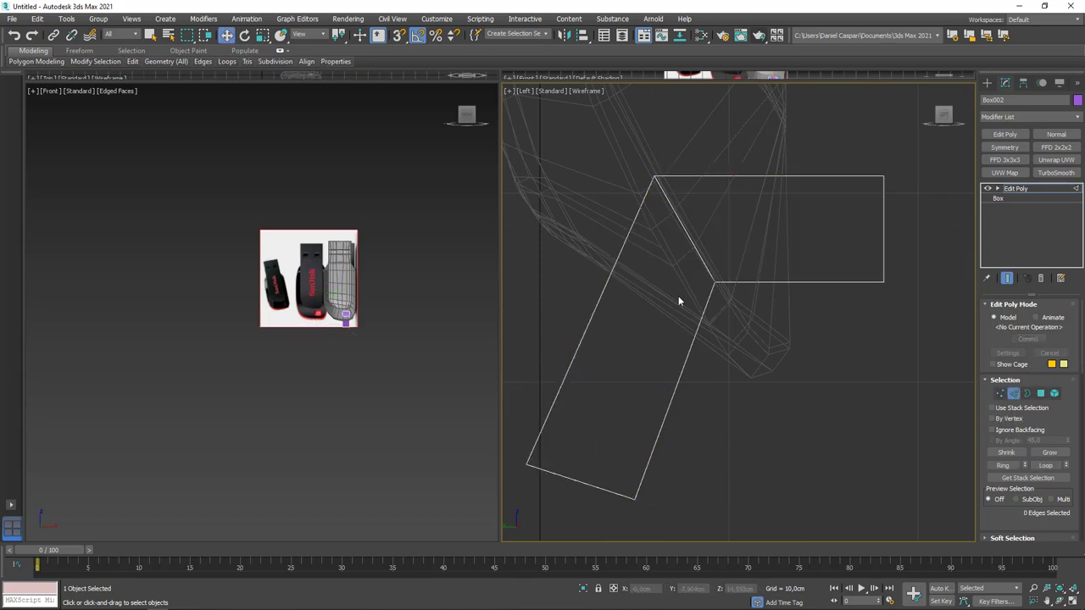
double_click(688, 254)
key(ctrl+shift+c)
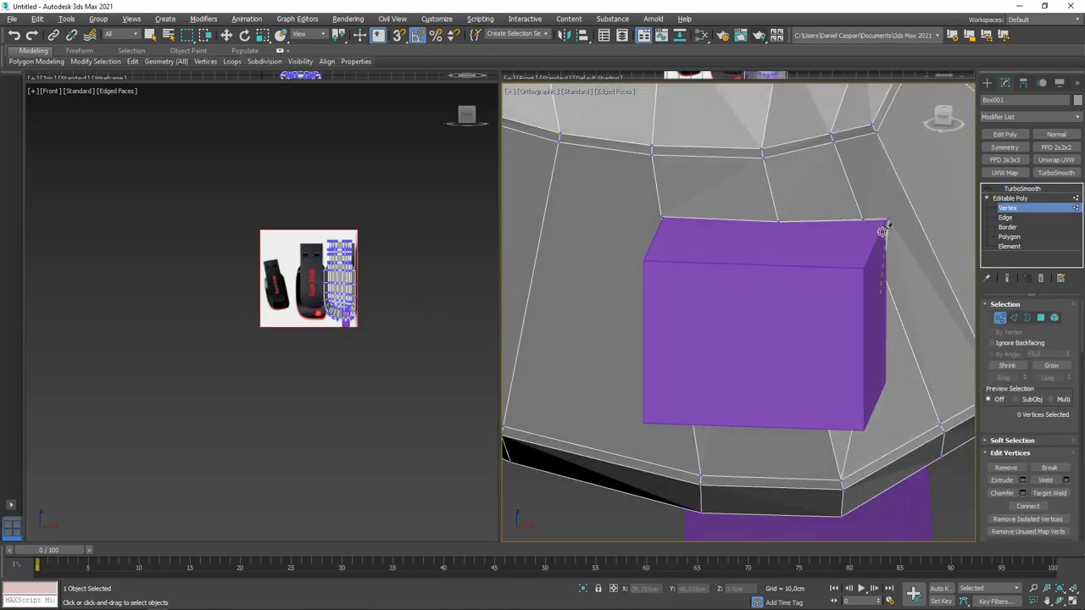
- At Vertex level on the body, set the vertex Constraints to Edge
mouse_move(884, 230)
alt+middle_down()
mouse_move(809, 325)
mouse_move(835, 314)
alt+middle_up()
scroll(835, 314, up, 2)
scroll(824, 260, up, 2)
scroll(783, 284, up, 2)
key(w)
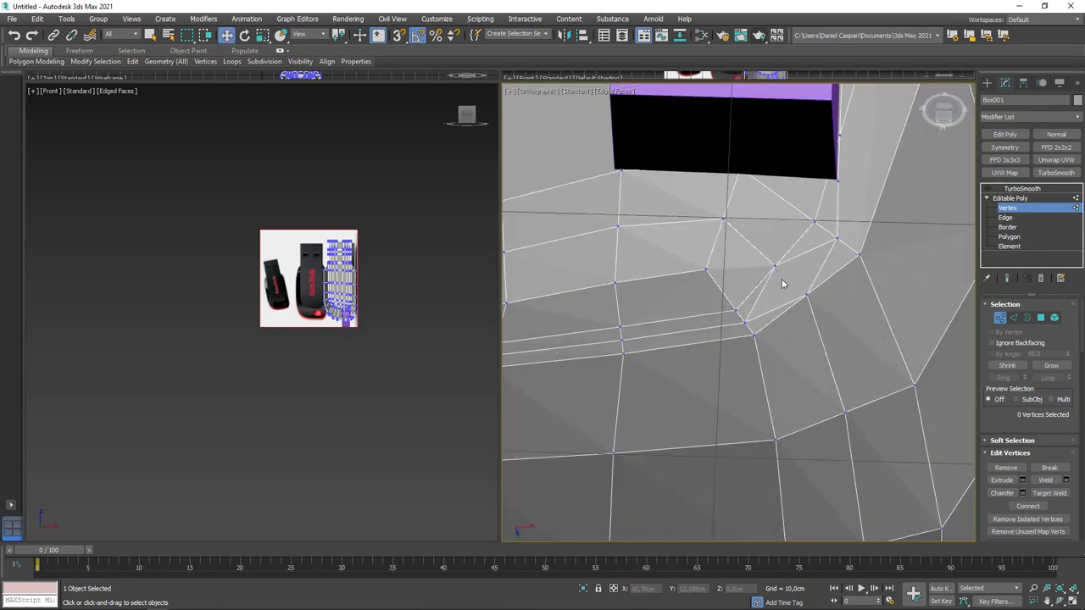
scroll(761, 296, down, 3)
scroll(762, 297, up, 2)
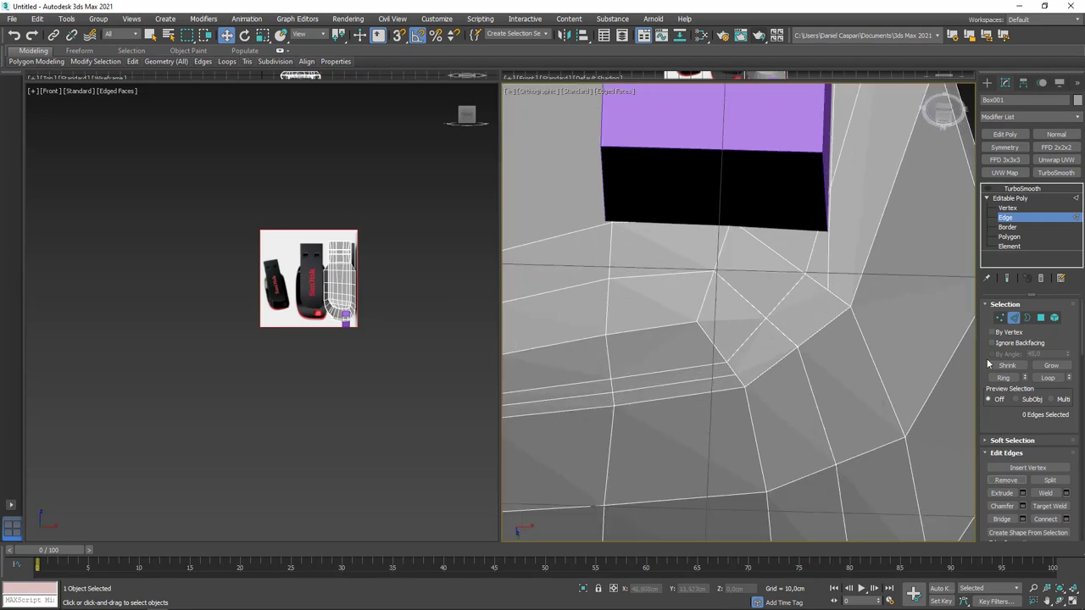
key(1)
scroll(761, 296, down, 2)
scroll(1042, 447, down, 1)
click(1042, 453)
scroll(720, 299, up, 2)
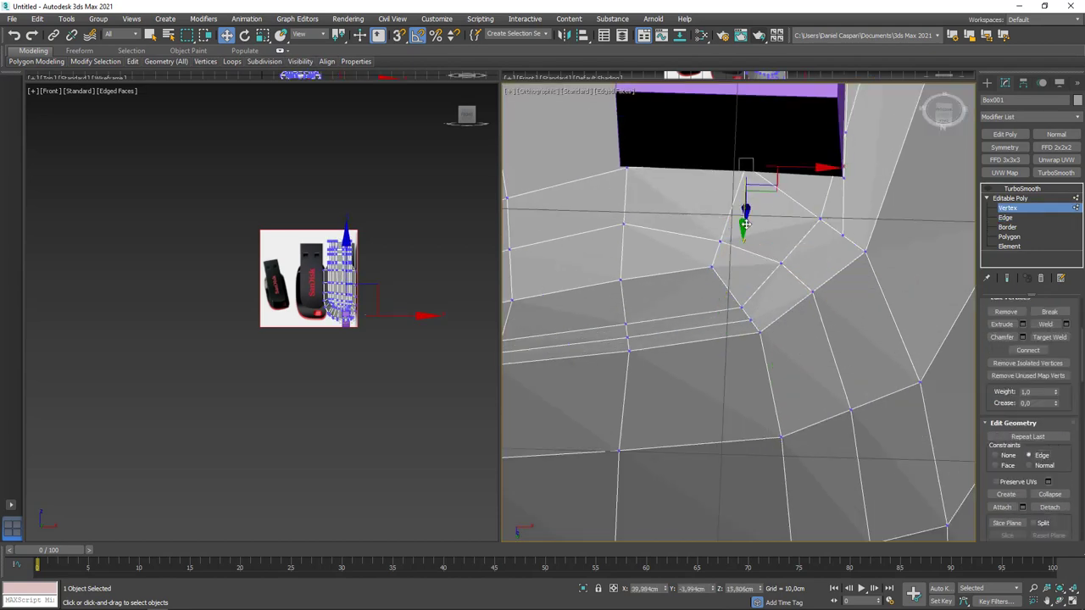
- Use Cut from the quad menu to slice new edges into the body along the cutter box outline
alt+middle_drag(626, 210, 863, 305)
alt+middle_drag(635, 298, 763, 254)
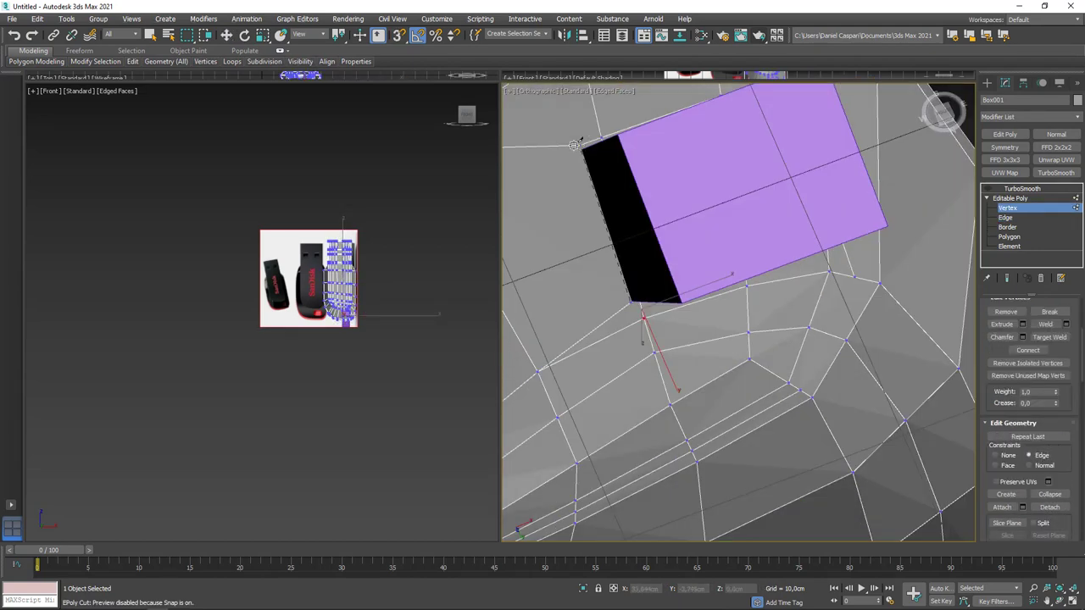
scroll(763, 254, down, 2)
scroll(770, 332, up, 3)
right_click(771, 332)
click(814, 338)
click(841, 333)
alt+middle_drag(840, 333, 1045, 365)
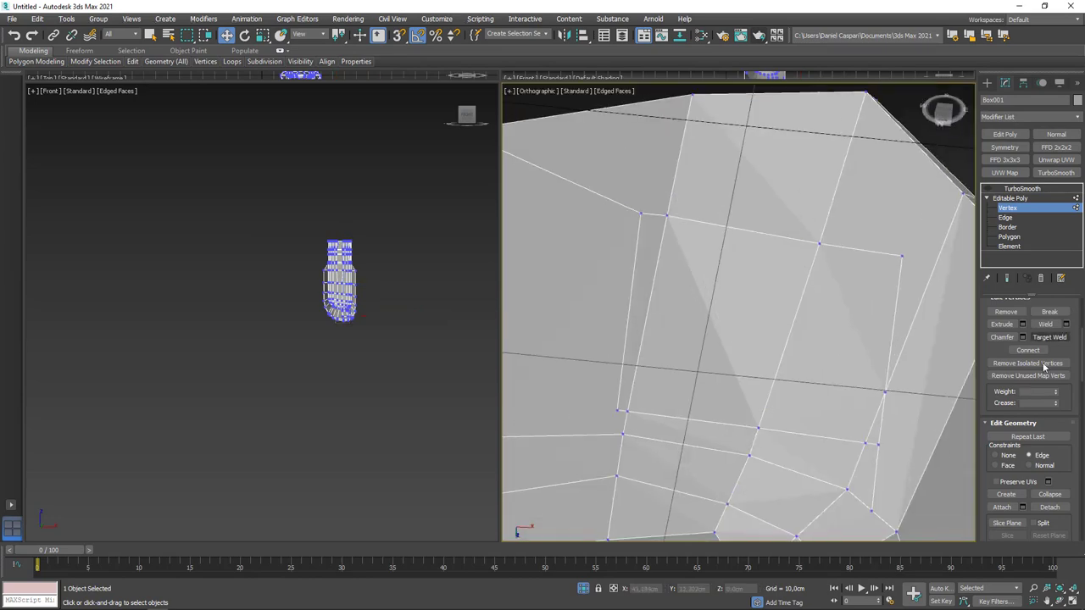
- Target Weld the leftover stray vertices onto their neighbours to clean the topology
click(640, 214)
key(w)
alt+middle_drag(640, 213, 714, 245)
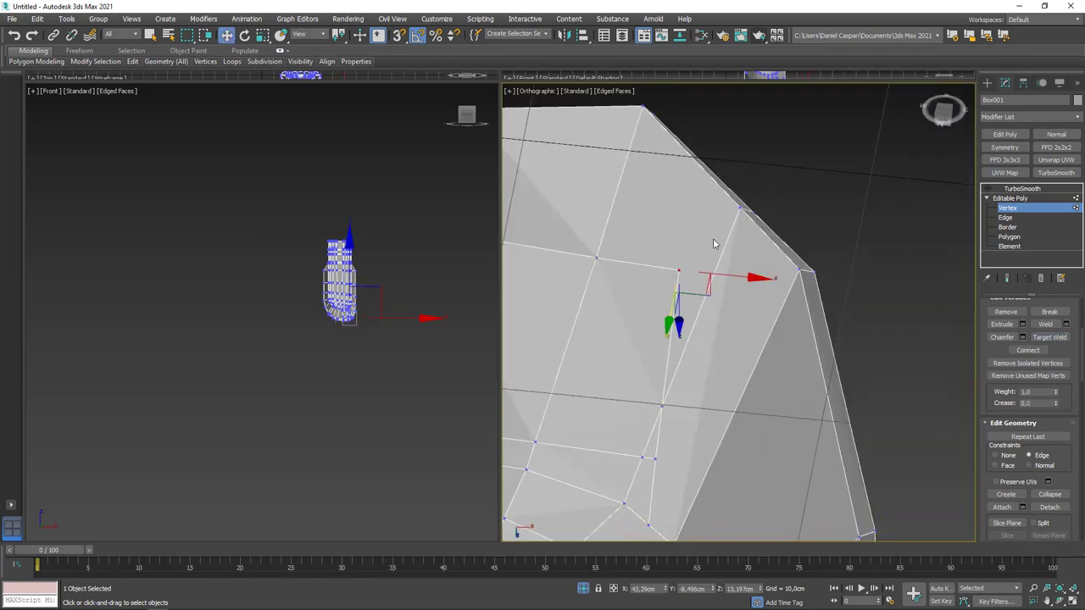
click(1018, 219)
mouse_move(819, 371)
alt+middle_down()
mouse_move(746, 378)
mouse_move(791, 276)
alt+middle_up()
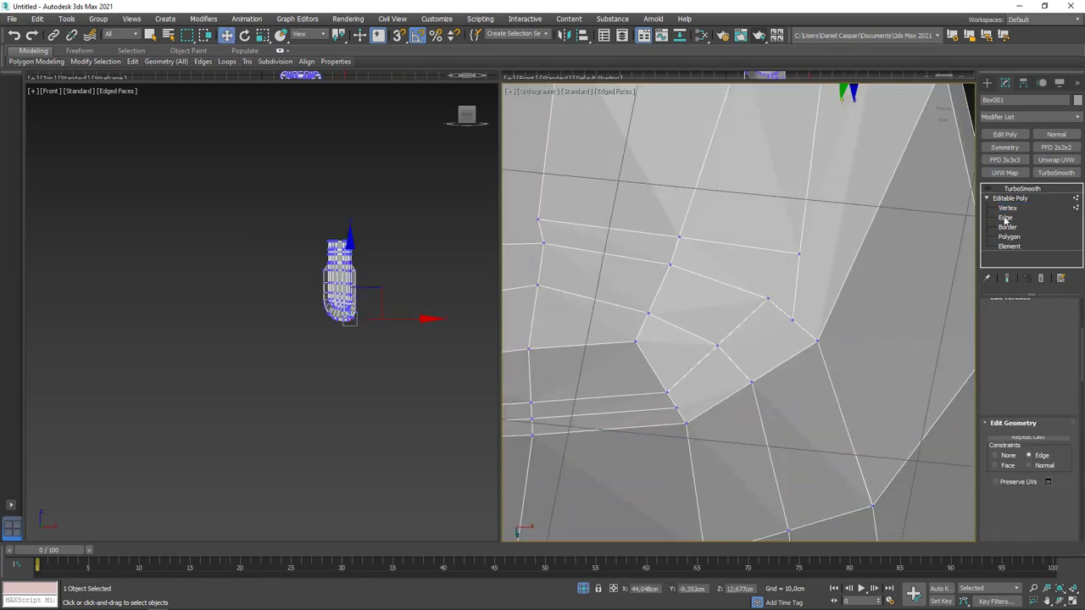
right_click(804, 281)
click(792, 307)
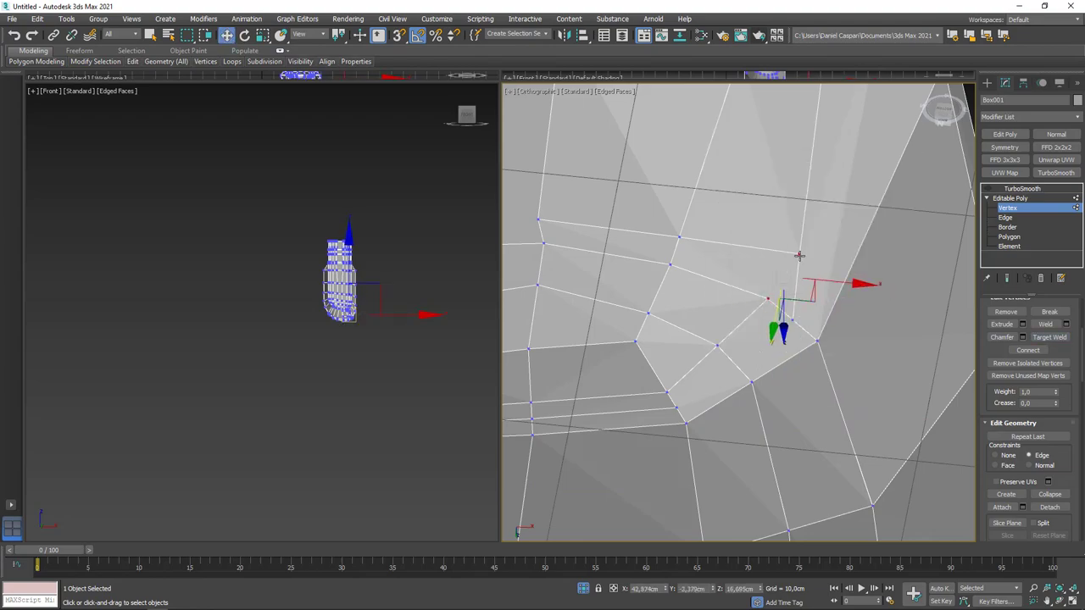
scroll(793, 314, down, 3)
scroll(797, 318, down, 2)
alt+middle_drag(797, 322, 780, 339)
key(2)
scroll(780, 325, up, 3)
scroll(836, 290, up, 2)
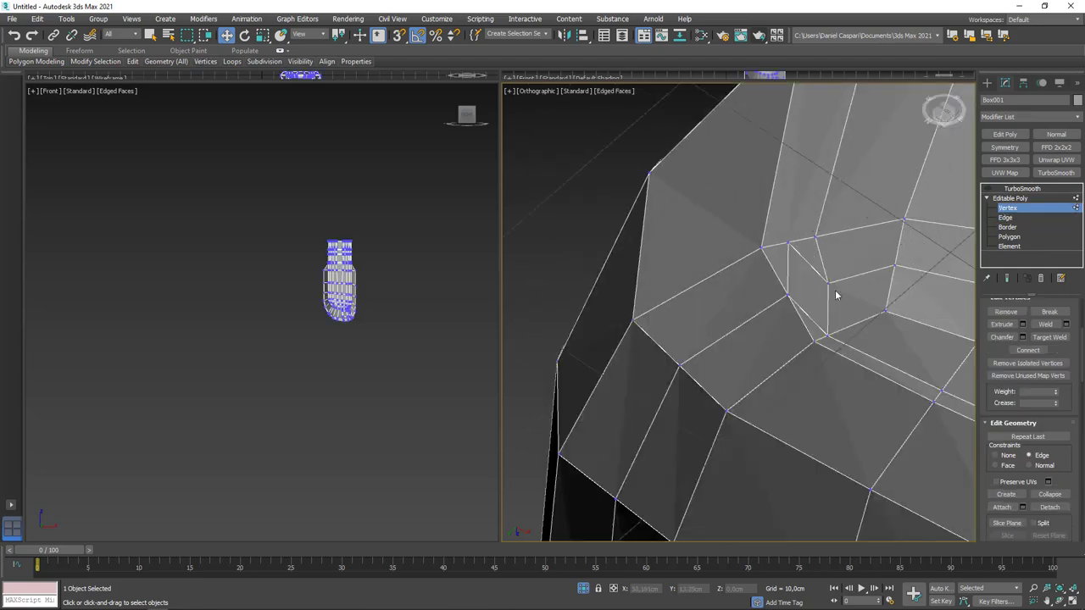
scroll(763, 296, down, 3)
- Zoom in on the drive's rounded end and switch the body to Edge level
alt+middle_drag(763, 296, 695, 212)
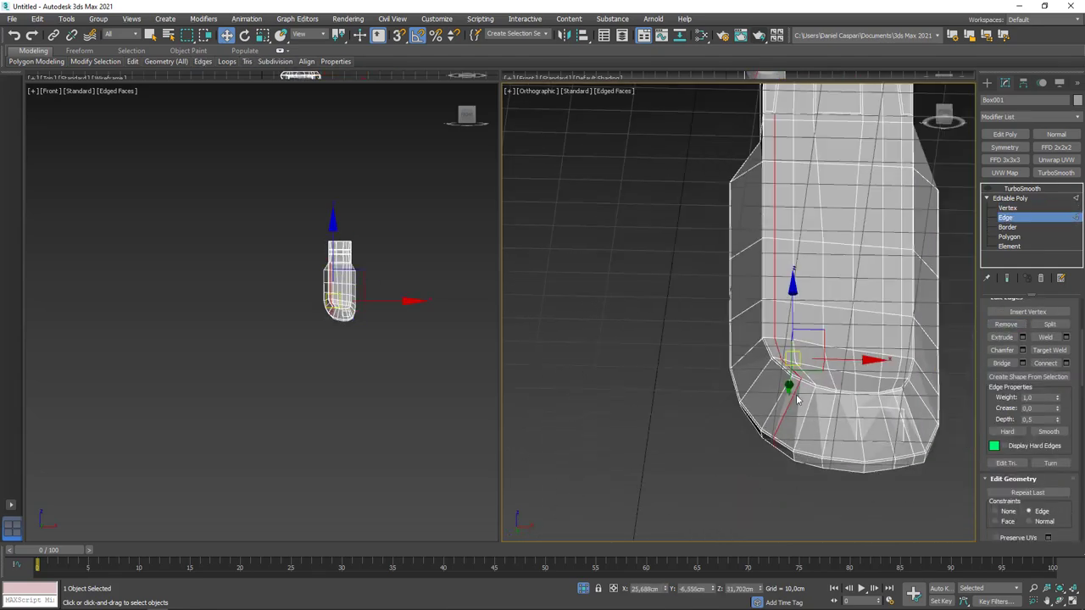
middle_drag(669, 146, 662, 255)
mouse_move(834, 268)
alt+middle_down()
mouse_move(837, 463)
mouse_move(814, 382)
alt+middle_up()
scroll(837, 463, up, 3)
scroll(814, 381, up, 3)
click(1007, 208)
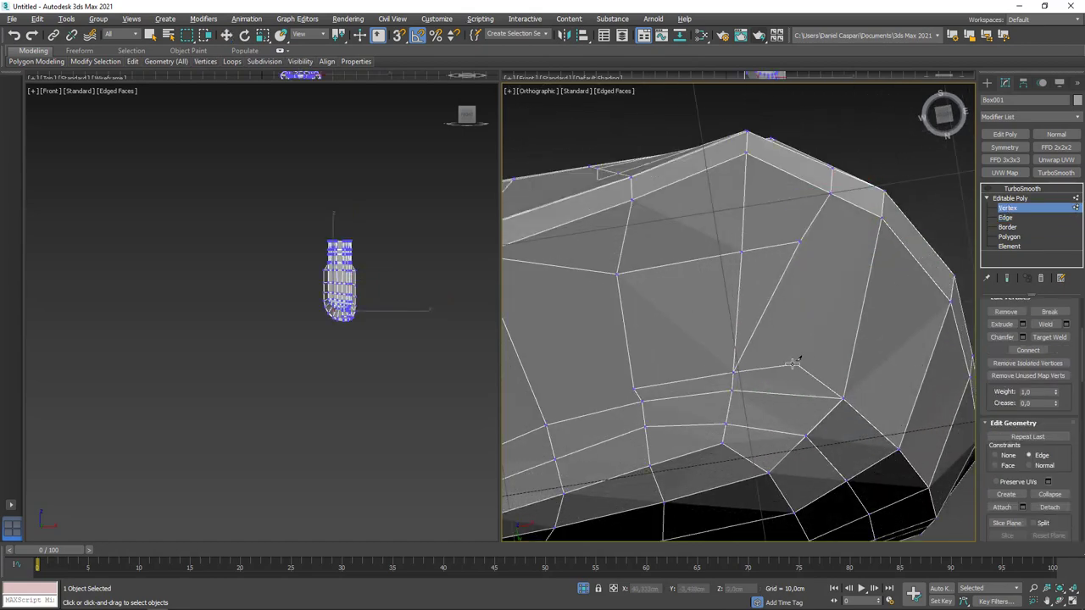
click(1006, 218)
scroll(763, 339, down, 3)
alt+middle_drag(763, 339, 763, 254)
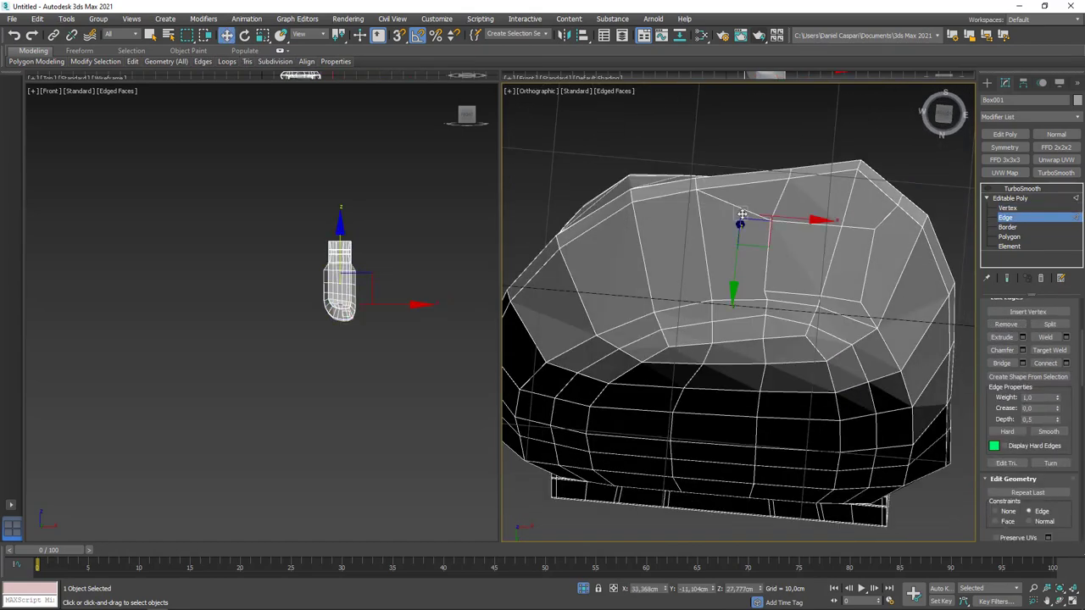
scroll(738, 310, up, 2)
- Connect the selected cap edges to add new loops, then select the two vertices at the new edges
drag(979, 398, 877, 398)
alt+middle_drag(763, 356, 702, 318)
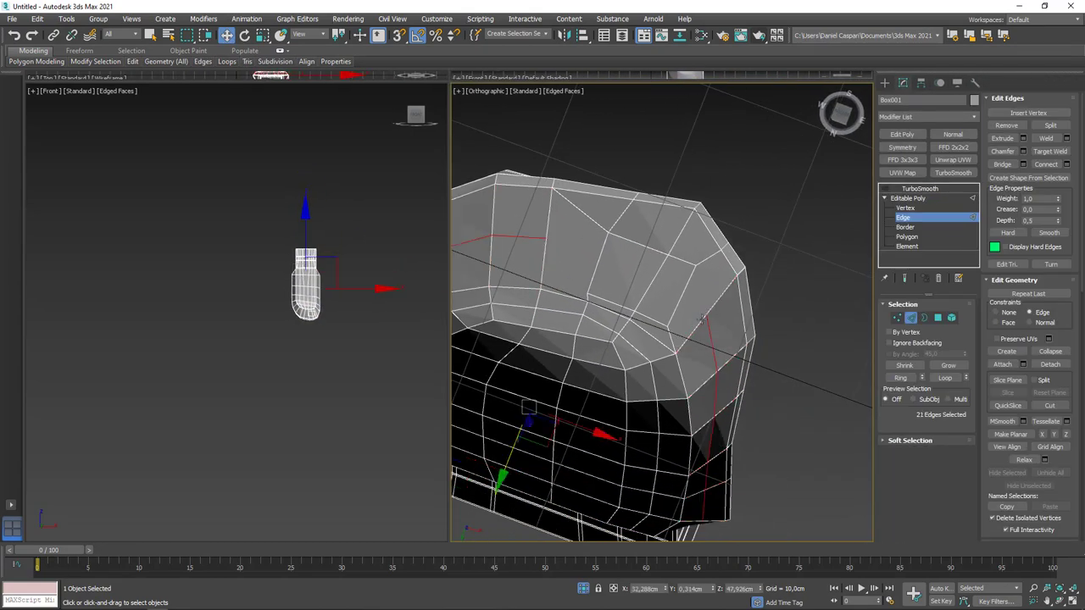
click(668, 368)
mouse_move(668, 367)
alt+middle_down()
mouse_move(685, 416)
mouse_move(775, 381)
mouse_move(753, 322)
alt+middle_up()
key(1)
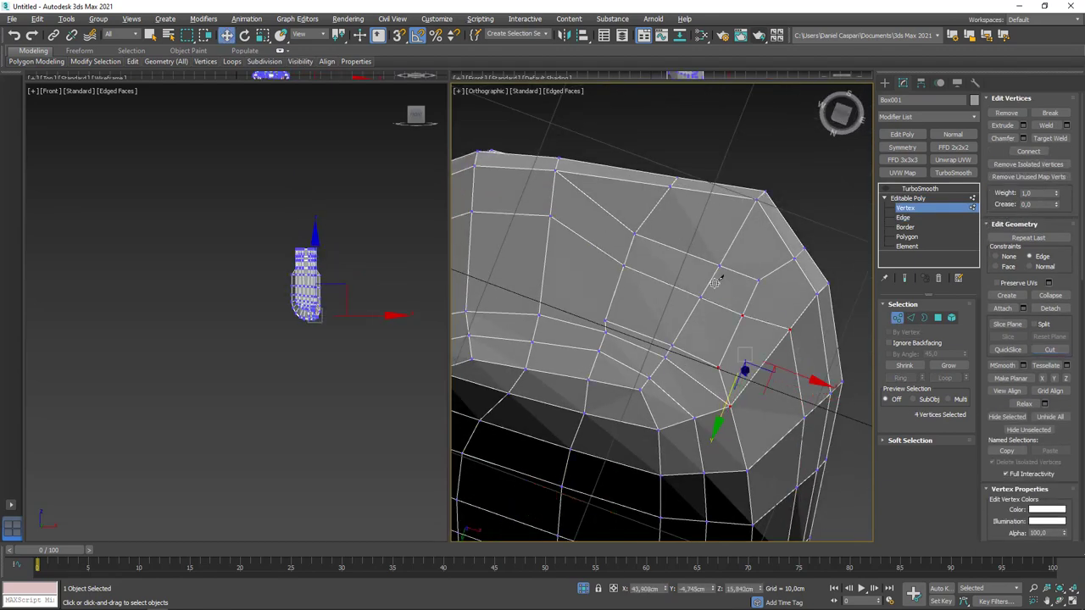
scroll(603, 322, up, 2)
click(670, 316)
- Remove the extra edges around the opening in the drive's end
scroll(763, 349, down, 3)
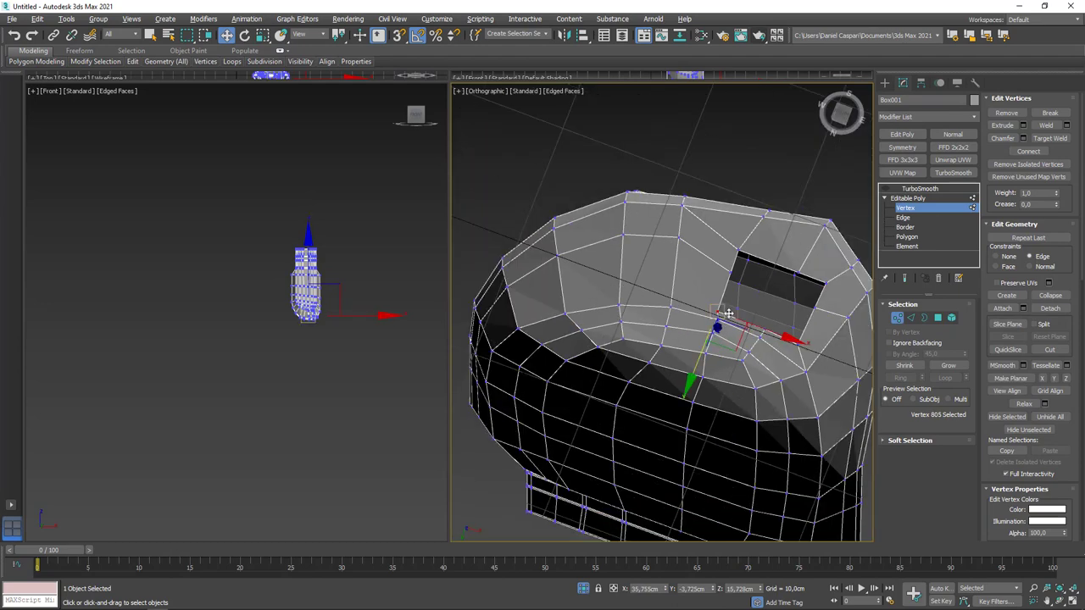
scroll(766, 299, up, 3)
mouse_move(763, 349)
alt+middle_down()
mouse_move(765, 298)
mouse_move(738, 254)
mouse_move(722, 260)
mouse_move(771, 271)
mouse_move(763, 254)
alt+middle_up()
key(2)
click(1018, 126)
- Select a vertex beside the hole and inspect it from below and above
key(1)
scroll(771, 271, down, 3)
scroll(763, 254, up, 2)
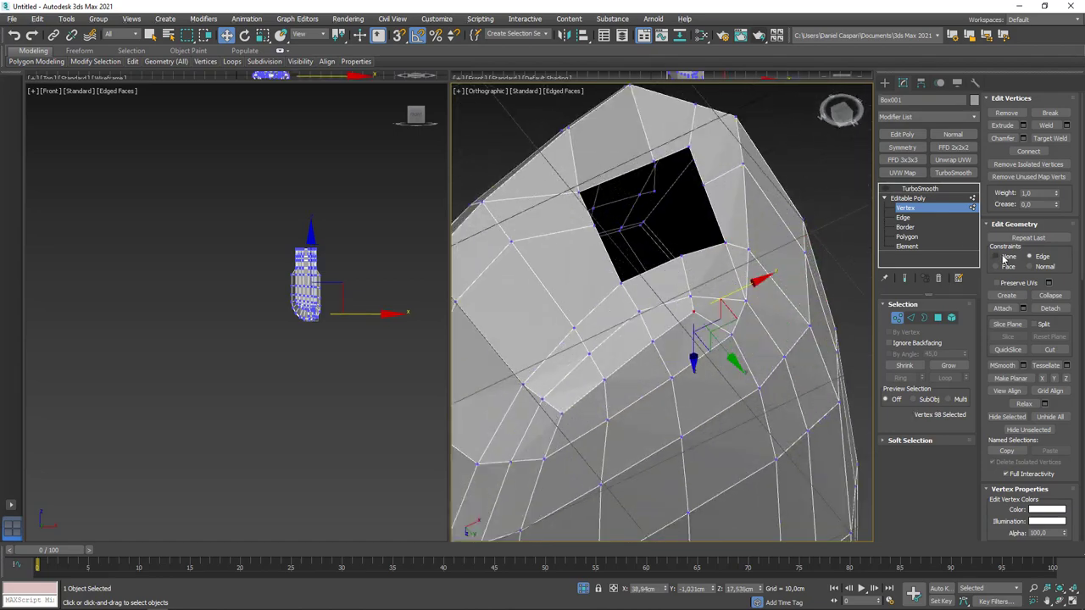
mouse_move(738, 339)
alt+middle_down()
mouse_move(715, 331)
mouse_move(582, 147)
mouse_move(763, 225)
mouse_move(637, 395)
alt+middle_up()
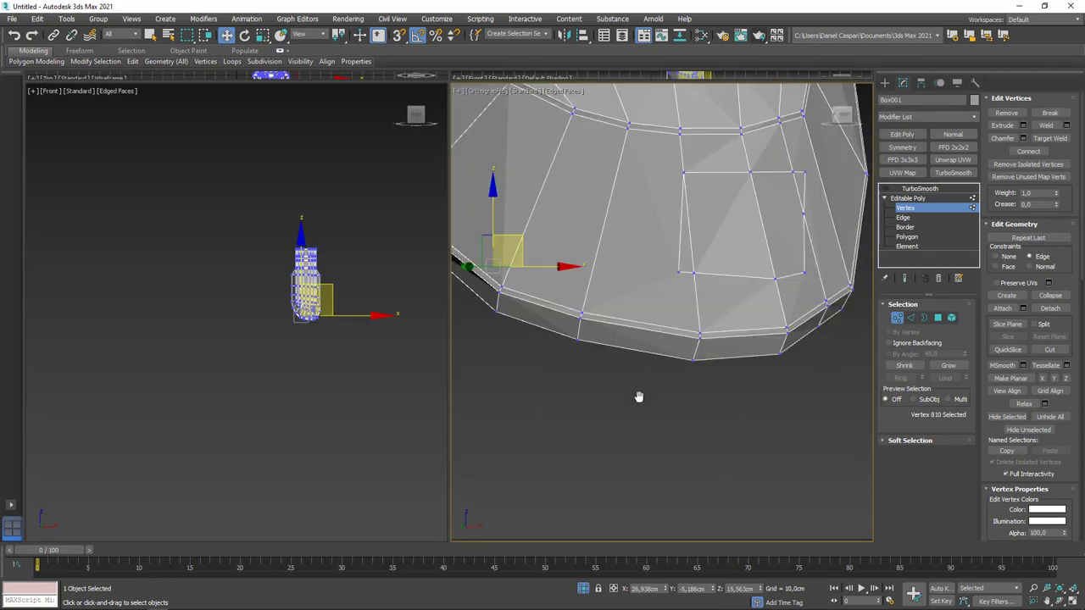
click(653, 275)
alt+middle_drag(653, 275, 627, 293)
click(911, 317)
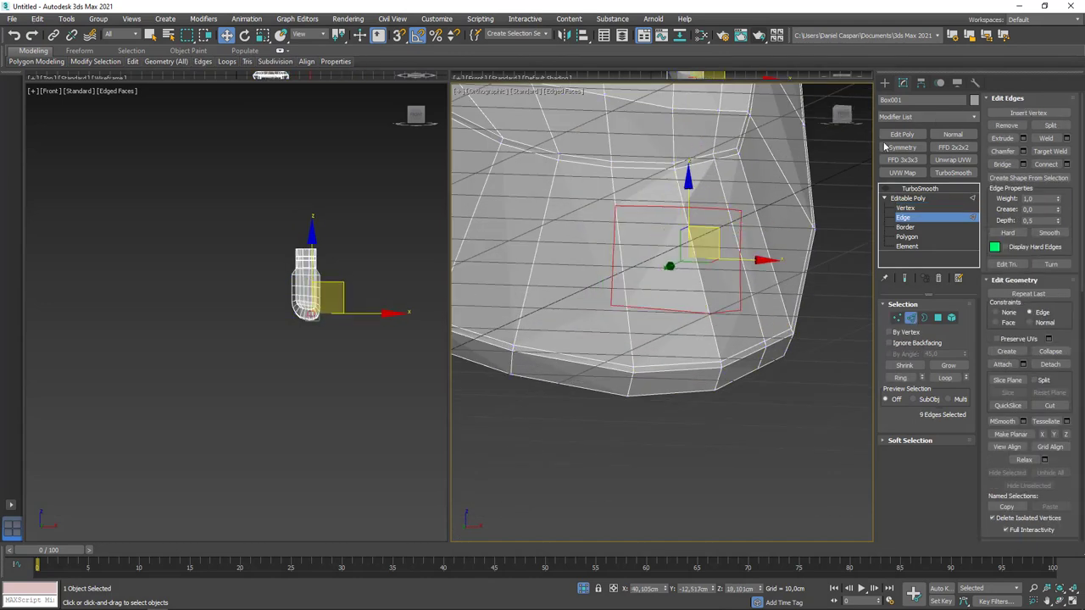
alt+middle_drag(645, 254, 644, 357)
- Select the hole's border rim, then pick a single rim vertex at the end's corner
key(3)
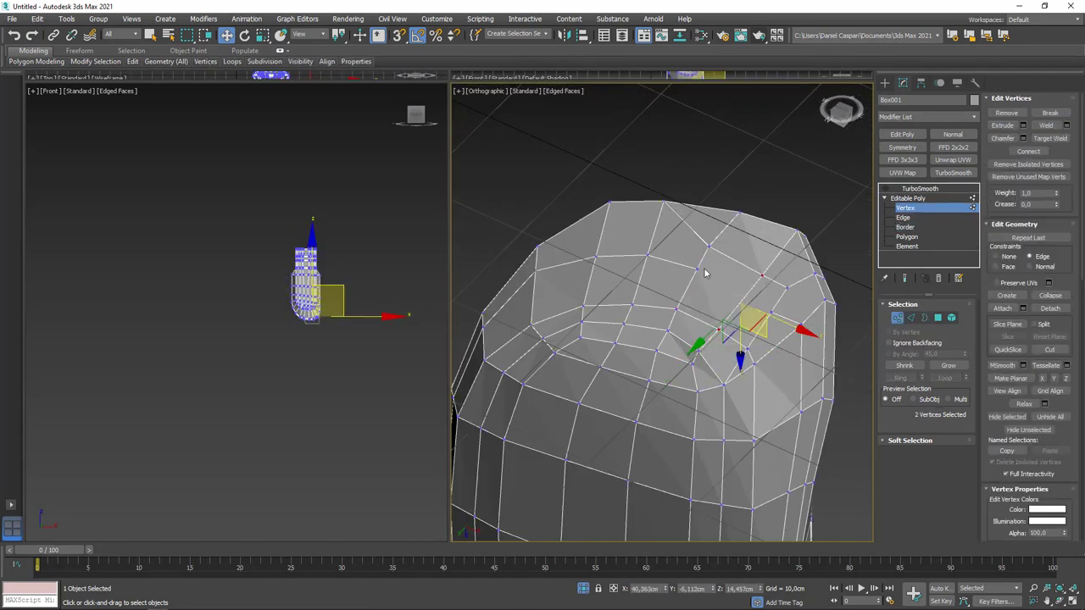
key(2)
alt+middle_drag(644, 339, 678, 381)
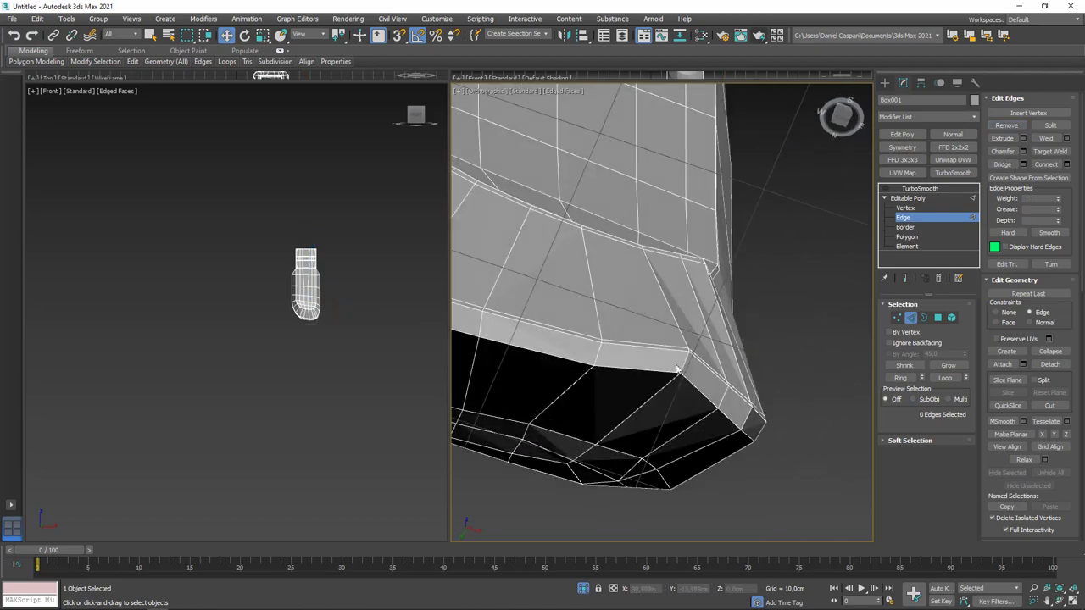
key(1)
mouse_move(717, 424)
alt+middle_down()
mouse_move(704, 398)
mouse_move(743, 361)
mouse_move(656, 311)
mouse_move(689, 280)
alt+middle_up()
click(690, 278)
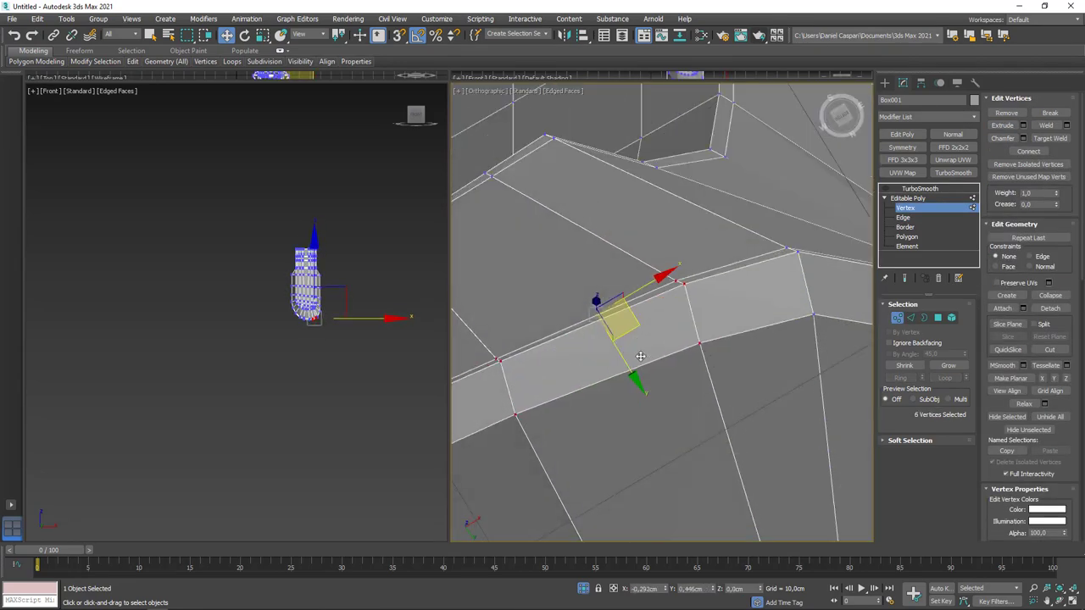
scroll(640, 356, down, 5)
- Toggle TurboSmooth to compare the smoothed end with the cage, then select an edge on the body's side
click(920, 188)
scroll(739, 194, up, 3)
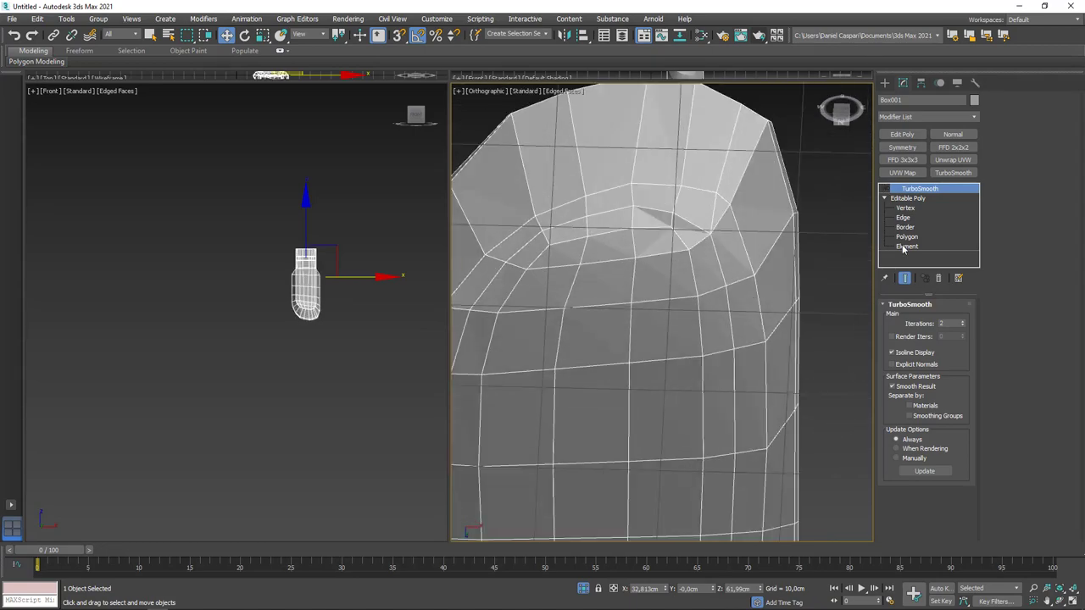
click(906, 208)
alt+middle_drag(727, 246, 696, 434)
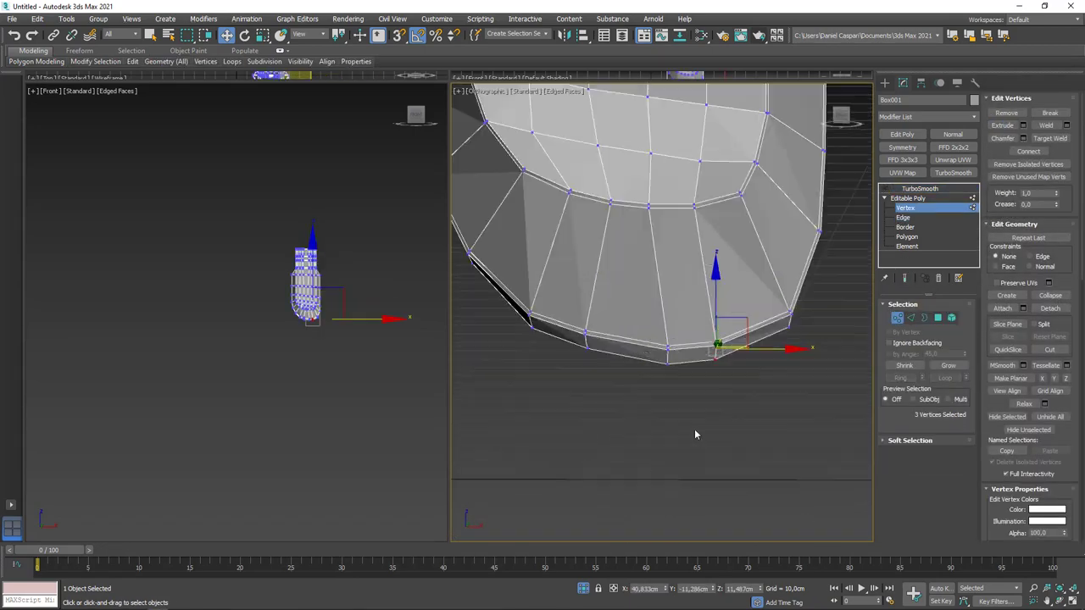
mouse_move(769, 318)
alt+middle_down()
mouse_move(707, 314)
mouse_move(1059, 286)
alt+middle_up()
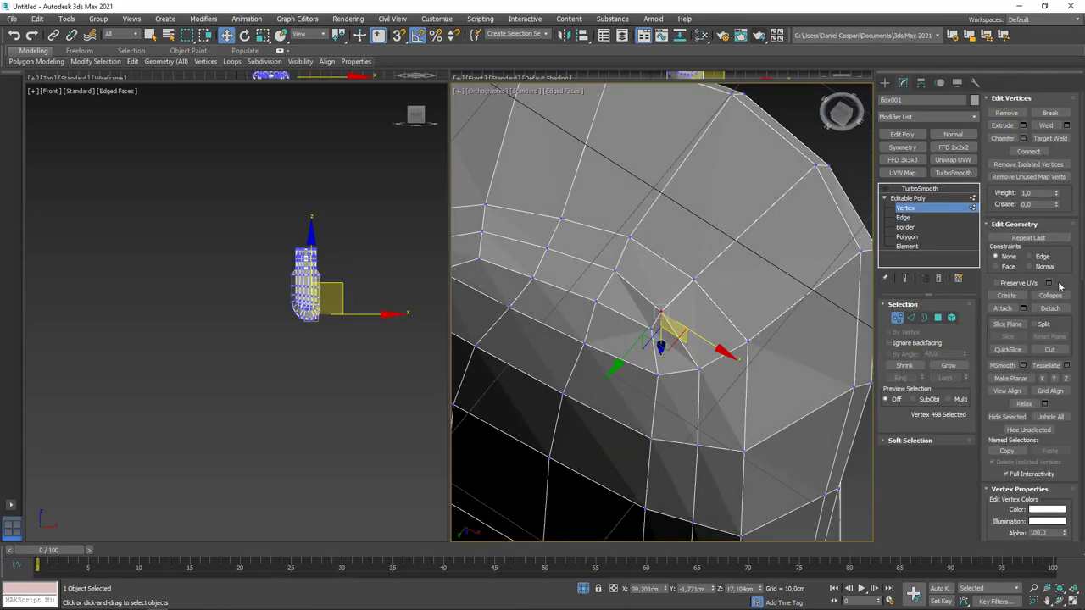
click(919, 188)
mouse_move(775, 314)
alt+middle_down()
mouse_move(698, 393)
mouse_move(593, 296)
mouse_move(705, 196)
alt+middle_up()
scroll(538, 240, up, 2)
click(904, 218)
click(488, 233)
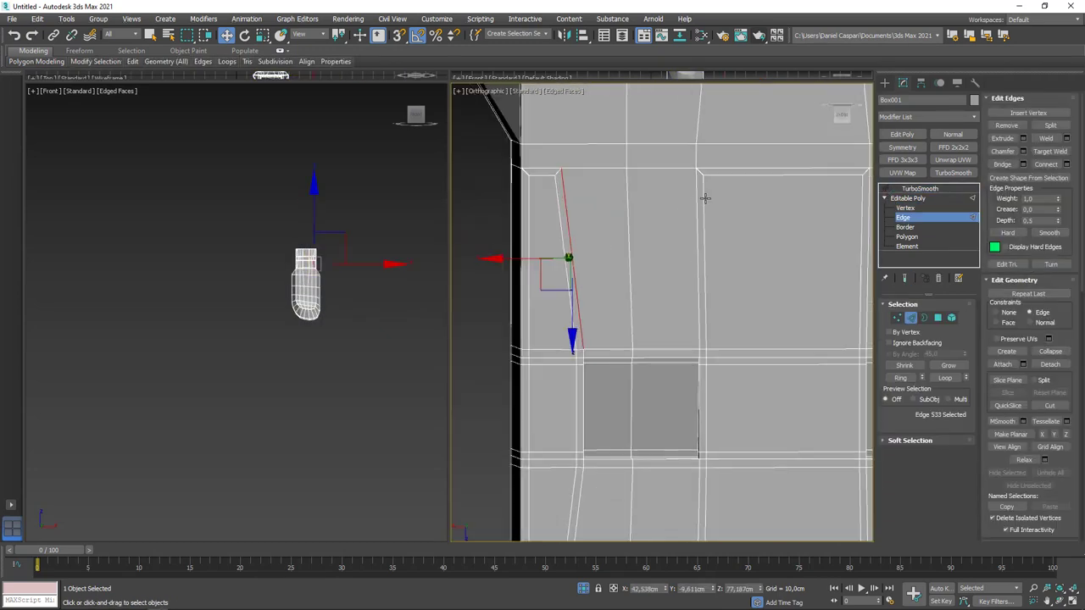
- Select a vertex near the side rectangle at Vertex level
scroll(557, 195, down, 1)
key(1)
middle_drag(680, 240, 648, 266)
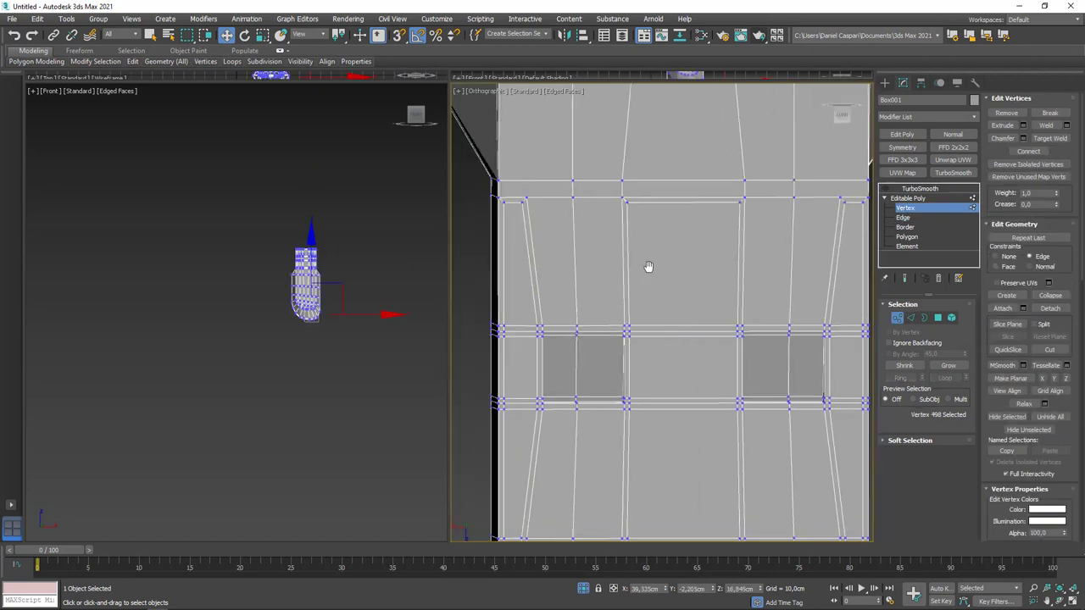
click(523, 201)
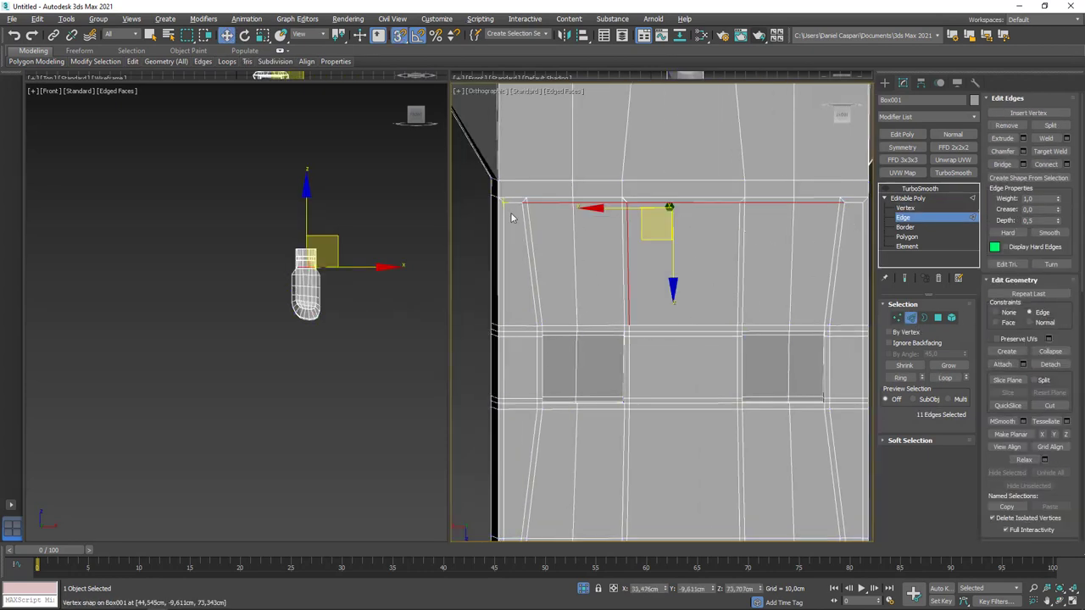
mouse_move(808, 232)
middle_down()
mouse_move(707, 207)
mouse_move(813, 173)
middle_up()
- Select an edge on the body's side and grow it into an edge ring
key(2)
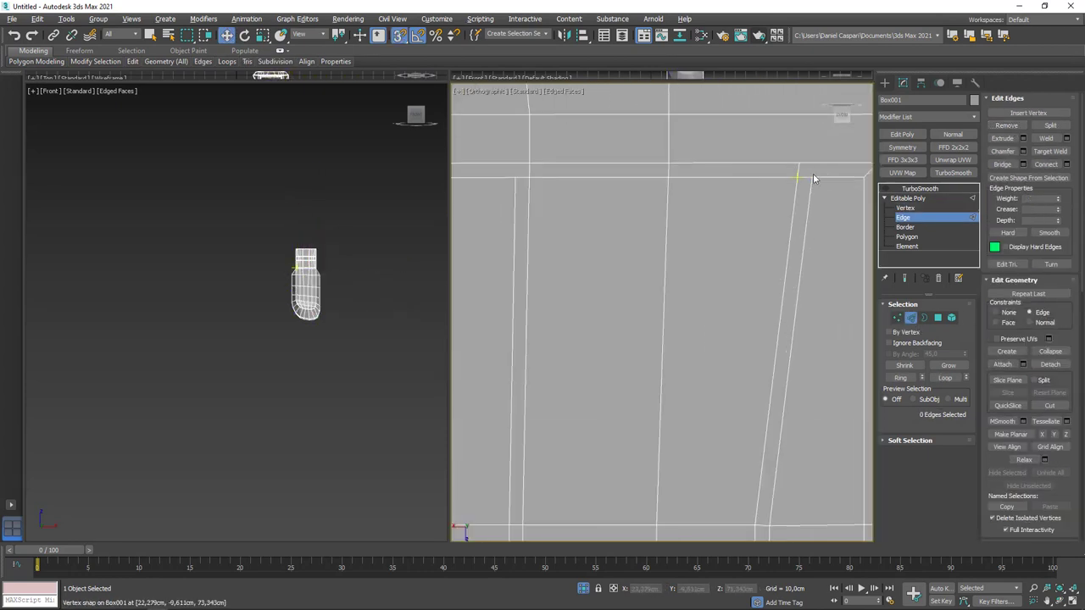
scroll(718, 248, down, 3)
scroll(717, 249, down, 2)
scroll(548, 213, up, 3)
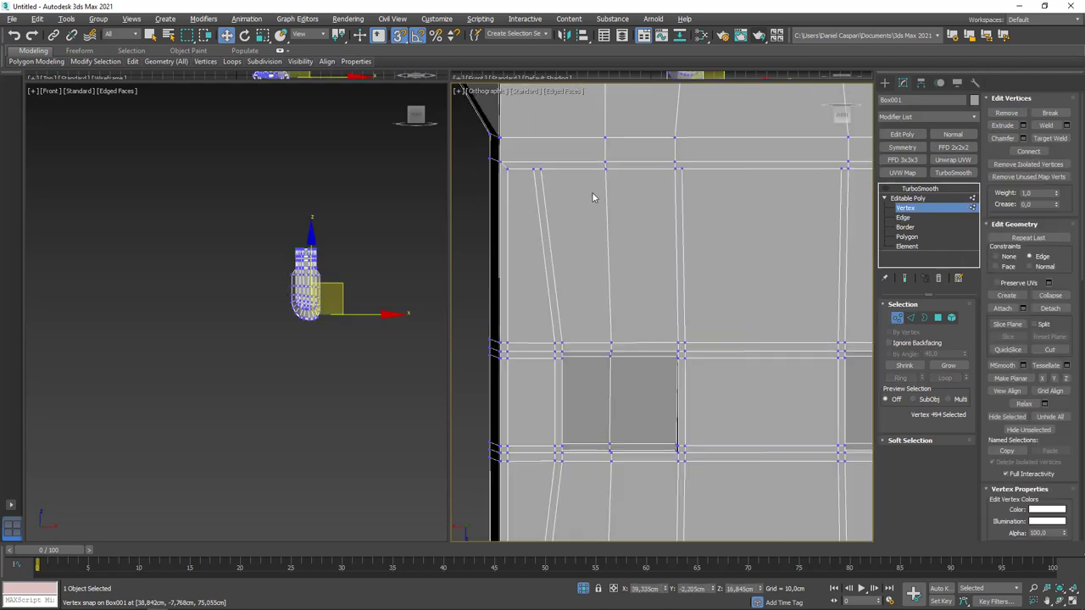
scroll(541, 256, down, 3)
scroll(710, 259, up, 3)
scroll(711, 258, down, 2)
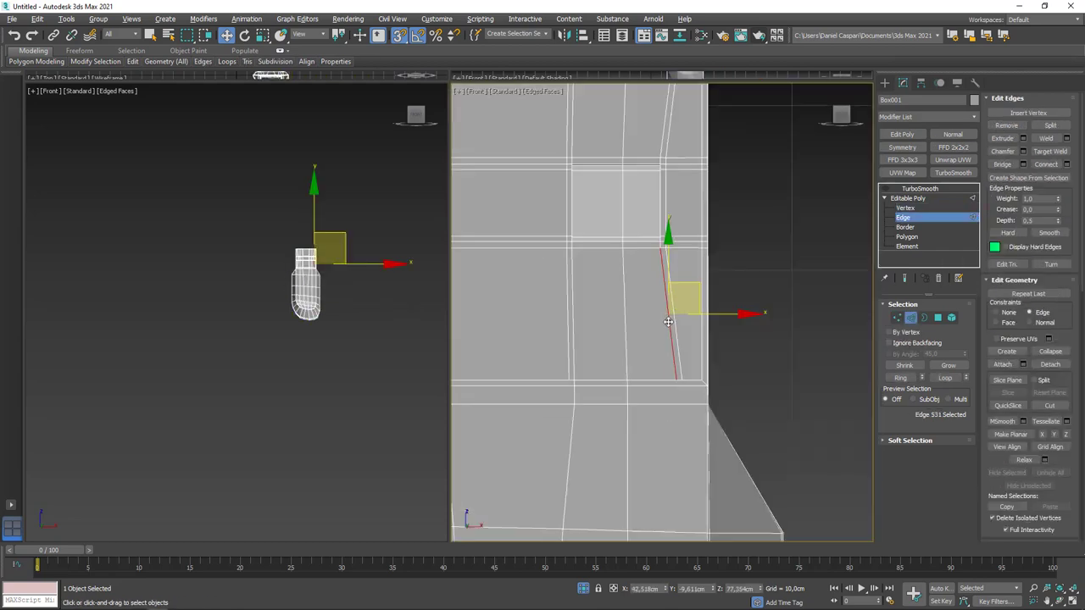
scroll(678, 280, down, 2)
scroll(666, 286, up, 3)
ctrl+click(700, 279)
scroll(666, 285, down, 2)
middle_drag(702, 283, 608, 284)
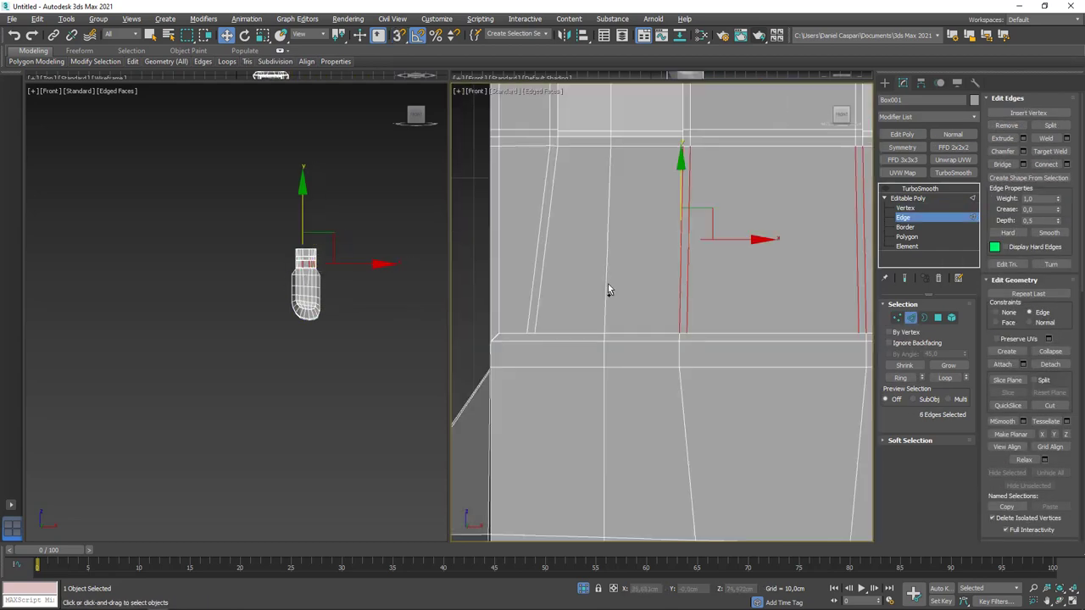
key(alt+r)
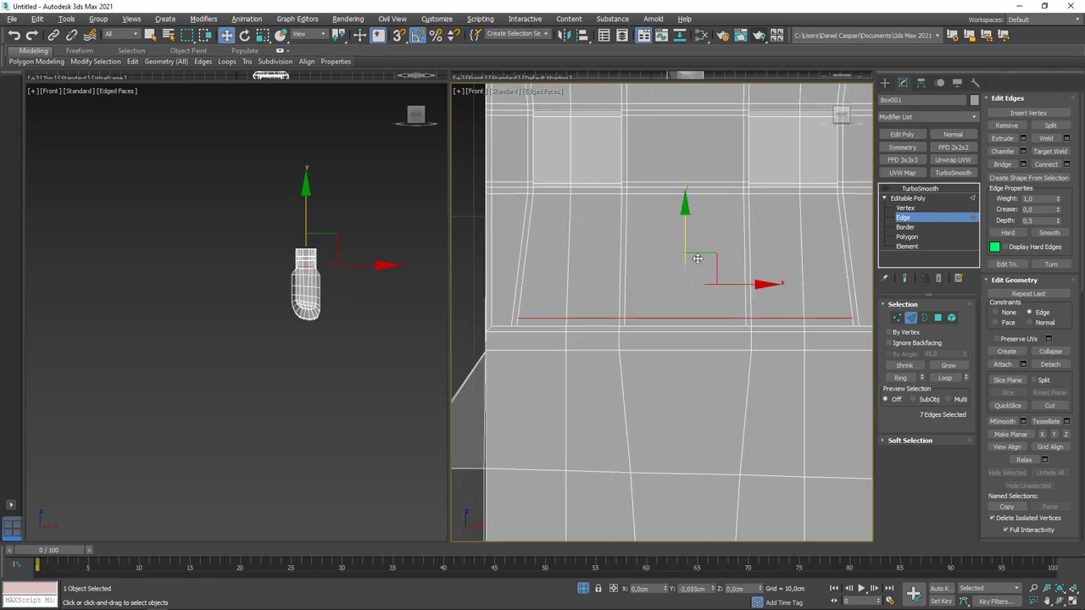
- Select a vertical edge beside the side hole, ready to move it
key(1)
scroll(697, 258, up, 2)
scroll(758, 351, down, 2)
scroll(757, 312, up, 1)
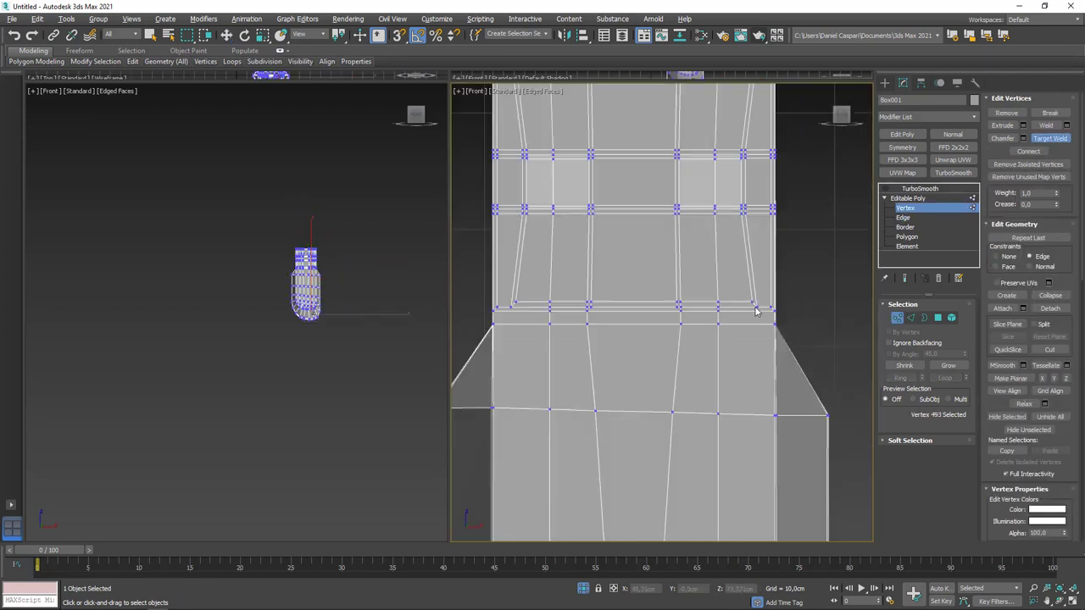
key(2)
key(w)
scroll(757, 312, up, 3)
click(701, 231)
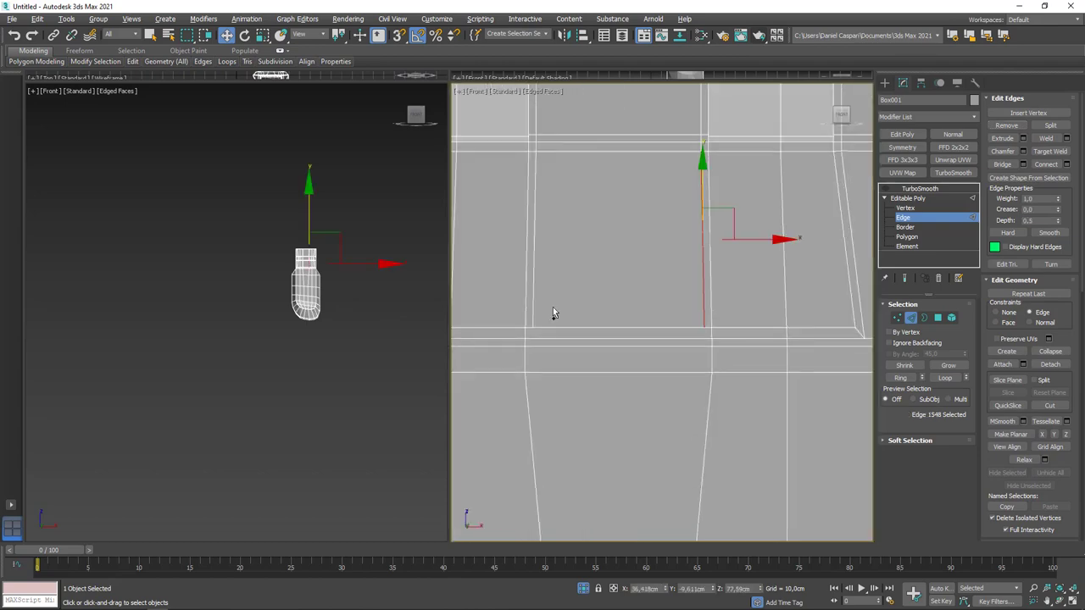
key(1)
scroll(702, 328, down, 3)
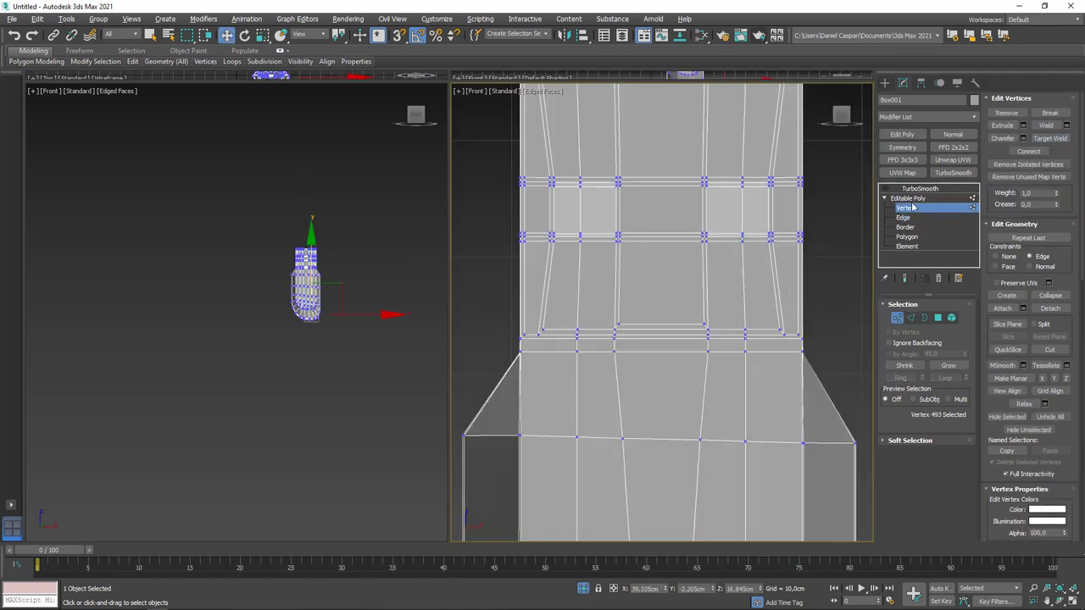
- Preview the TurboSmooth result, then return to the cage and clear the edge selection
click(920, 188)
alt+middle_drag(756, 283, 764, 339)
click(903, 219)
click(905, 208)
scroll(739, 328, up, 3)
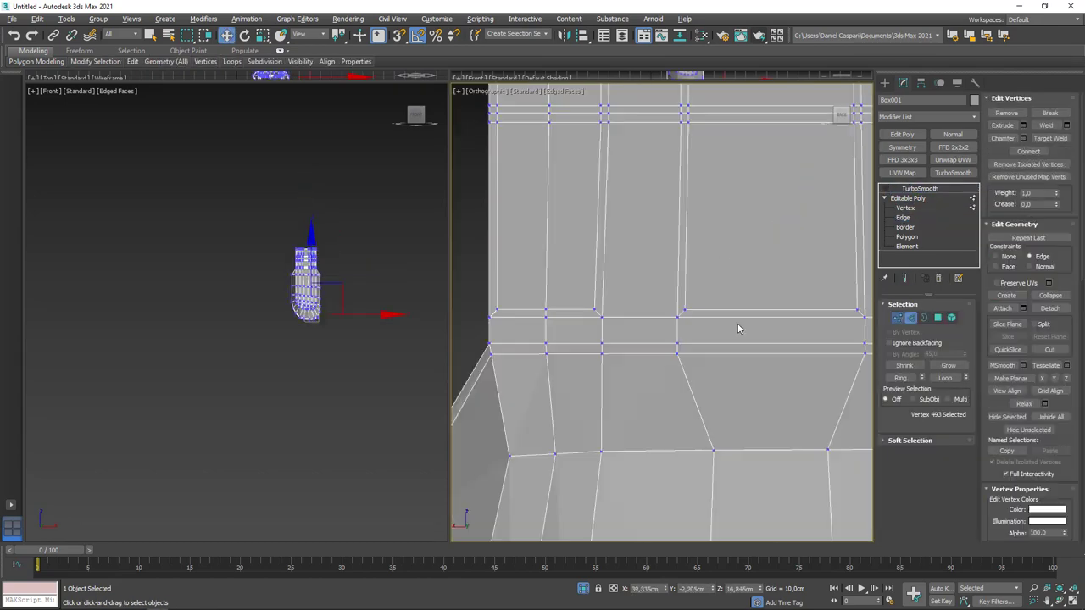
scroll(641, 346, down, 2)
scroll(606, 303, up, 2)
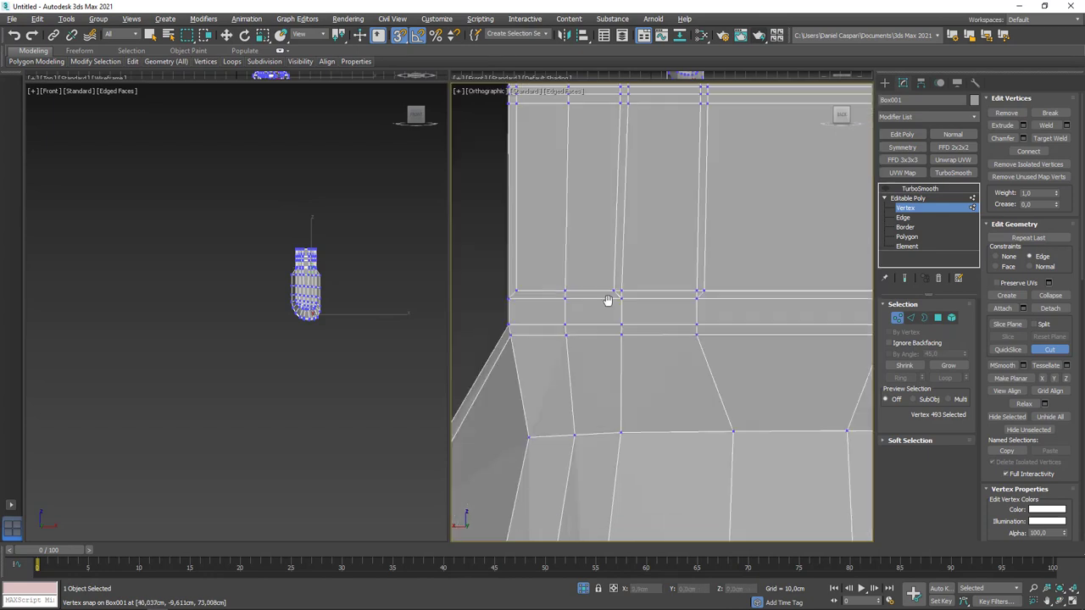
key(w)
key(2)
scroll(635, 332, down, 2)
scroll(661, 317, up, 1)
scroll(662, 317, up, 1)
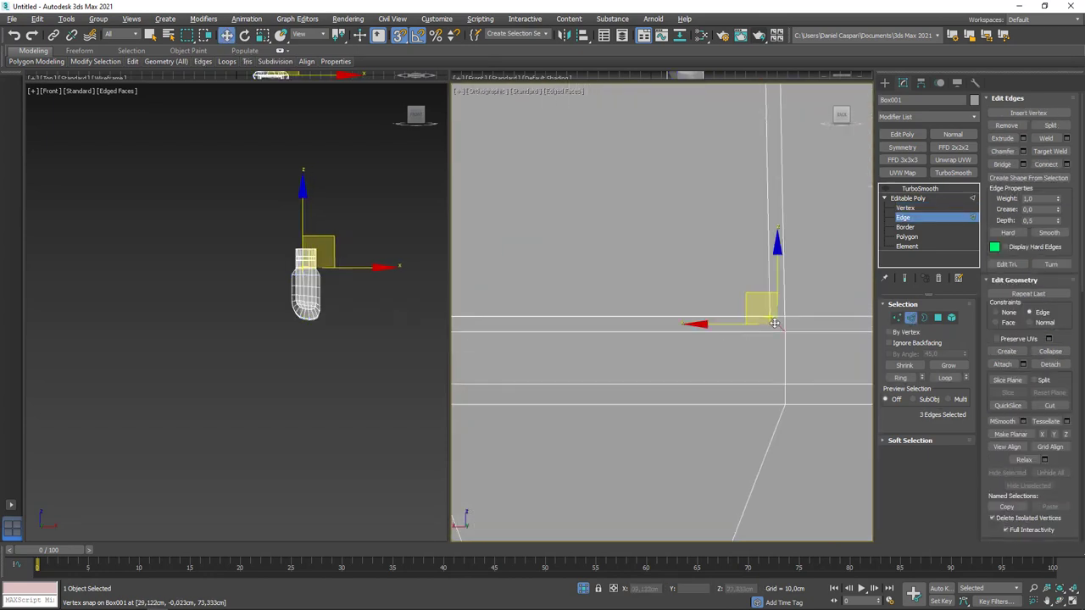
click(819, 342)
scroll(820, 342, down, 2)
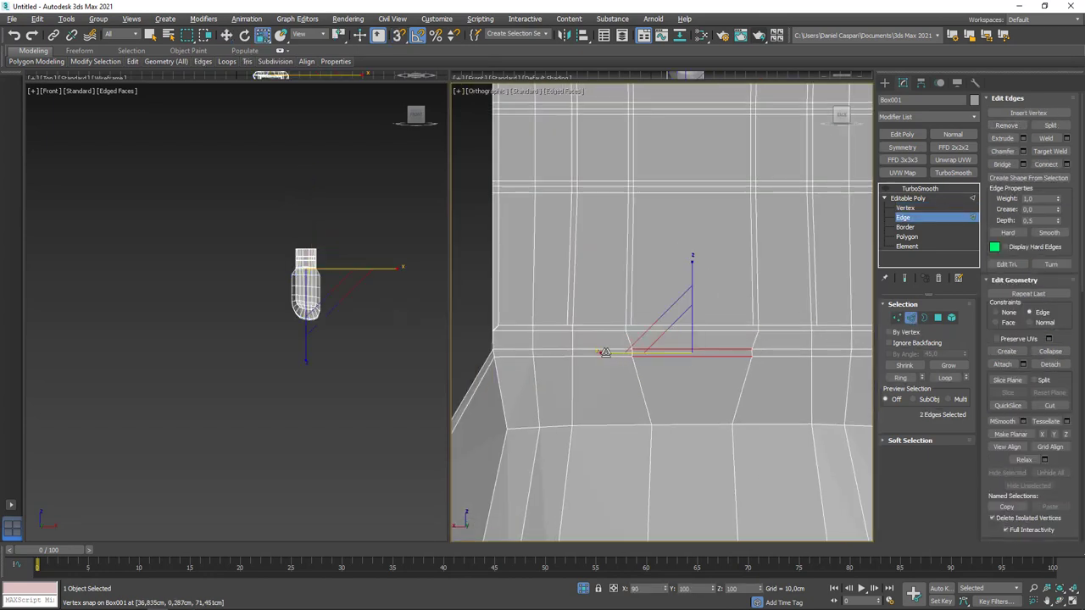
- Select the two connector-base vertices and the body's edge loop, then restore TurboSmooth
click(897, 318)
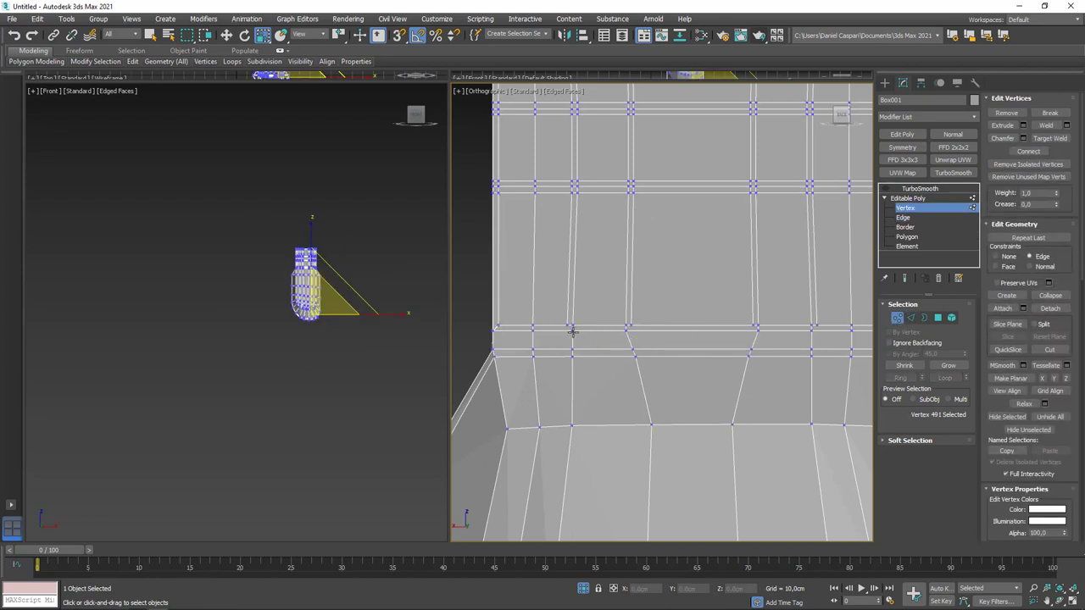
scroll(586, 319, up, 2)
drag(765, 349, 797, 365)
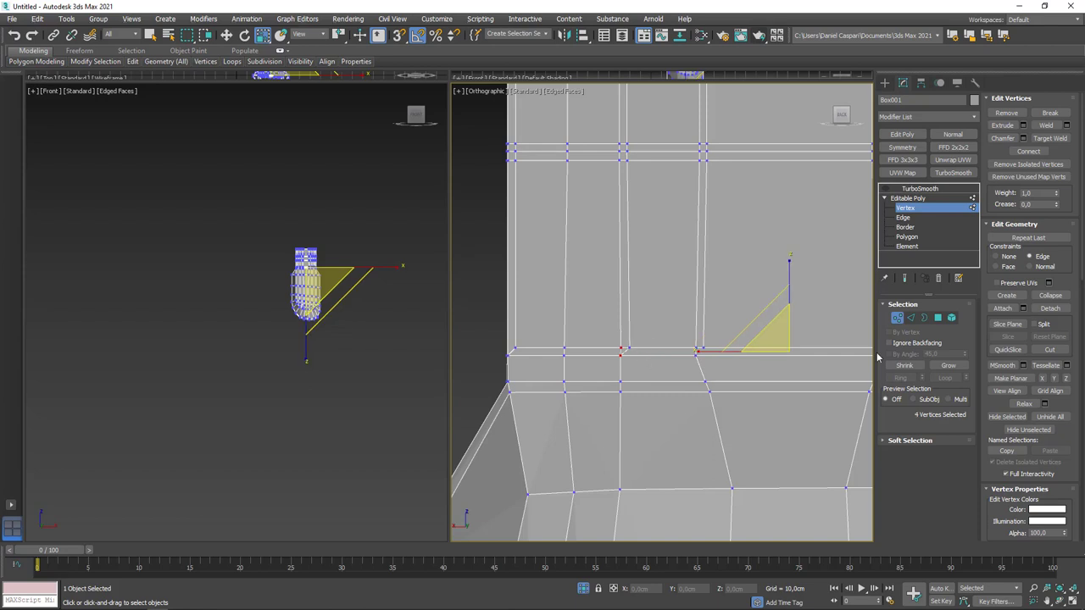
key(2)
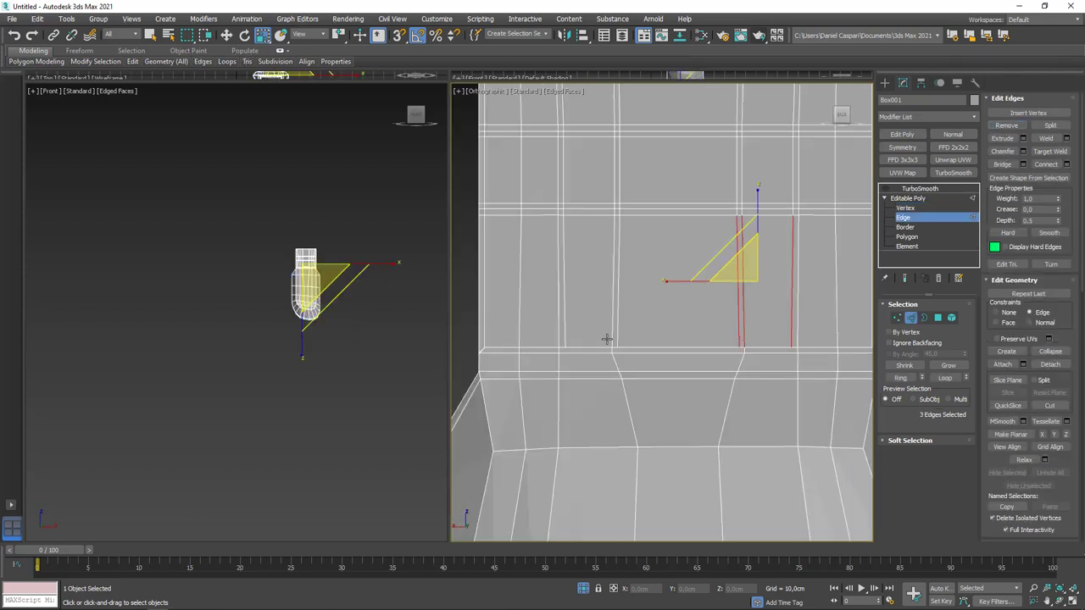
key(2)
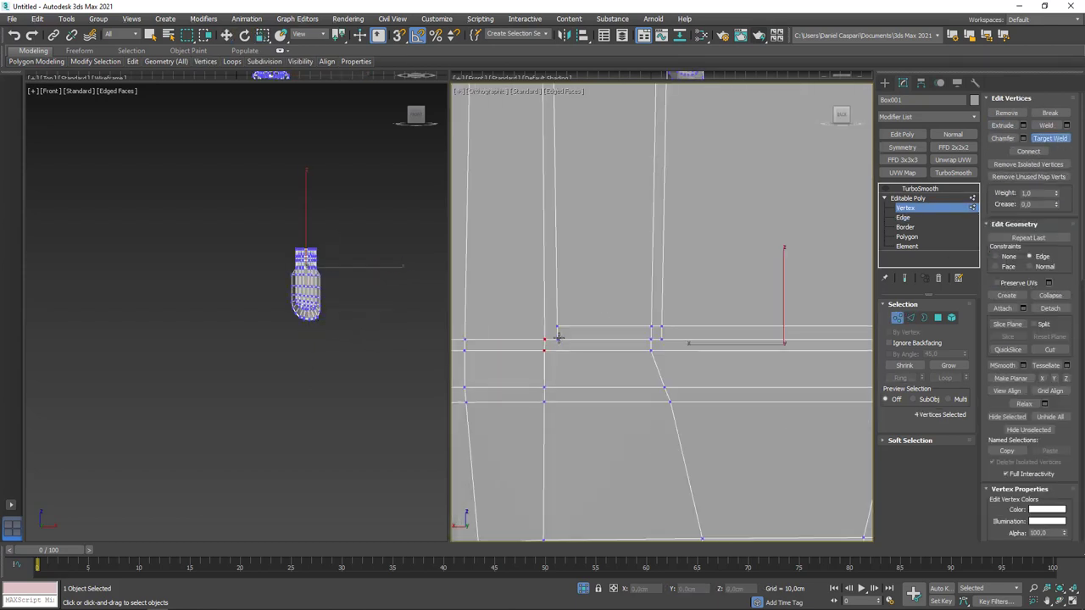
scroll(738, 347, up, 3)
double_click(868, 341)
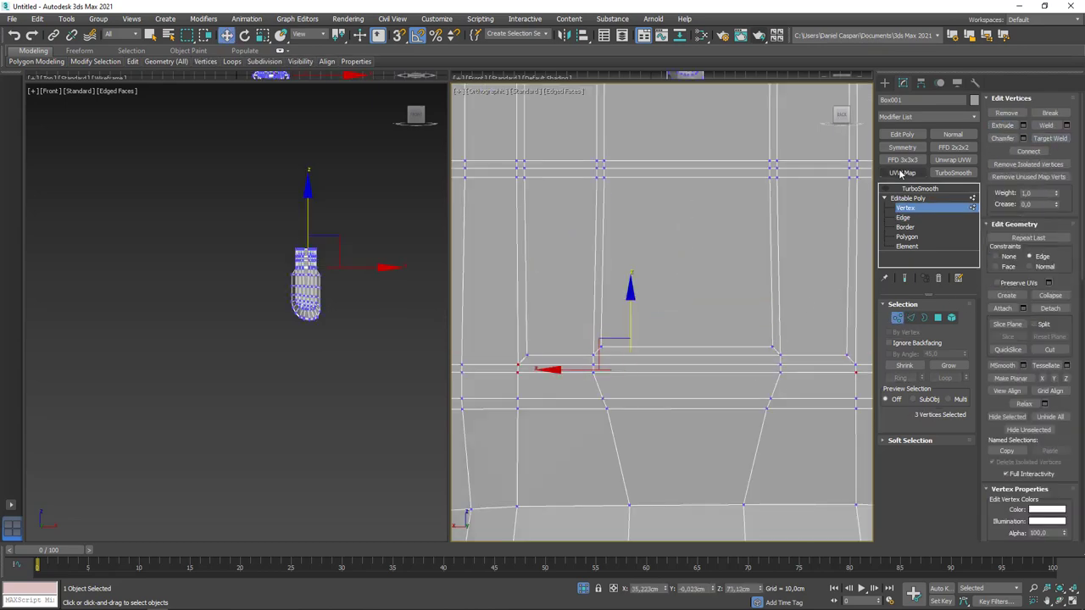
click(920, 188)
- Switch to perspective, grow a polygon selection, and inspect the opening in wireframe
key(p)
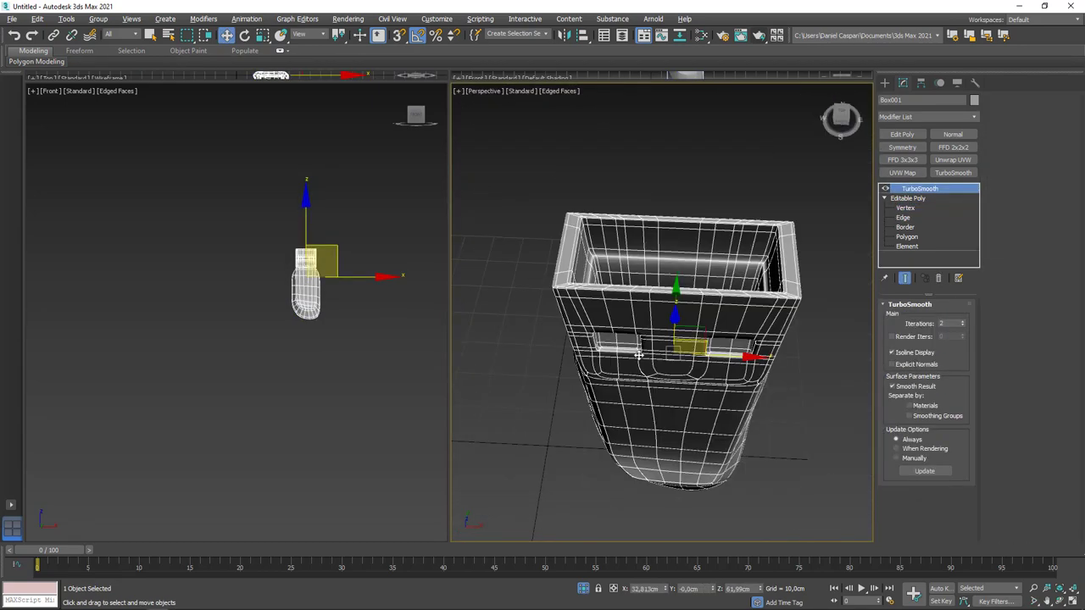
scroll(738, 330, up, 5)
scroll(738, 406, down, 3)
scroll(738, 407, down, 2)
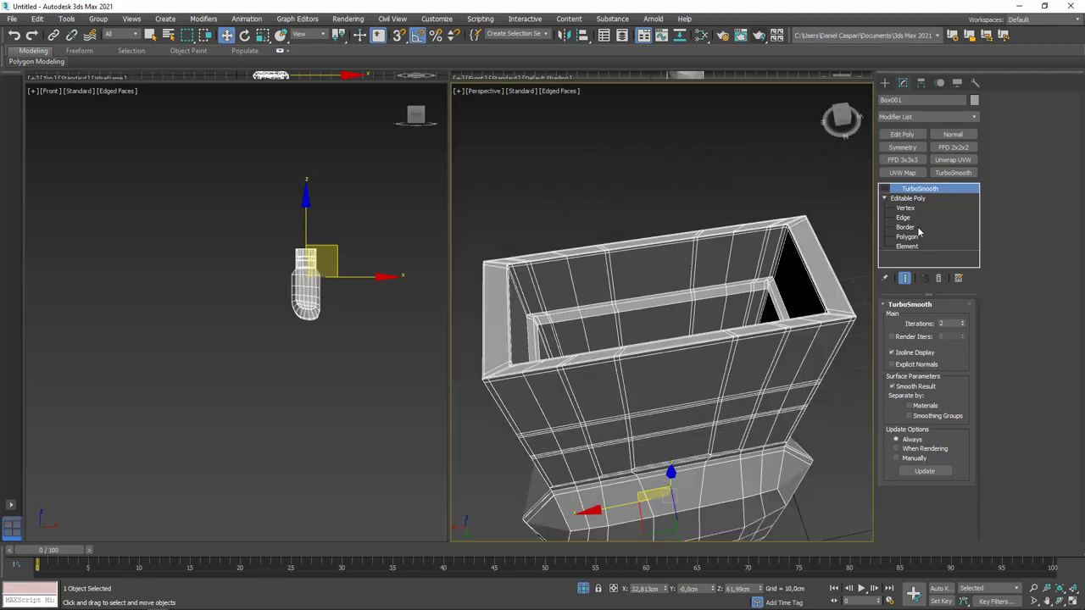
click(906, 227)
alt+middle_drag(726, 362, 763, 322)
key(ctrl+4)
click(949, 365)
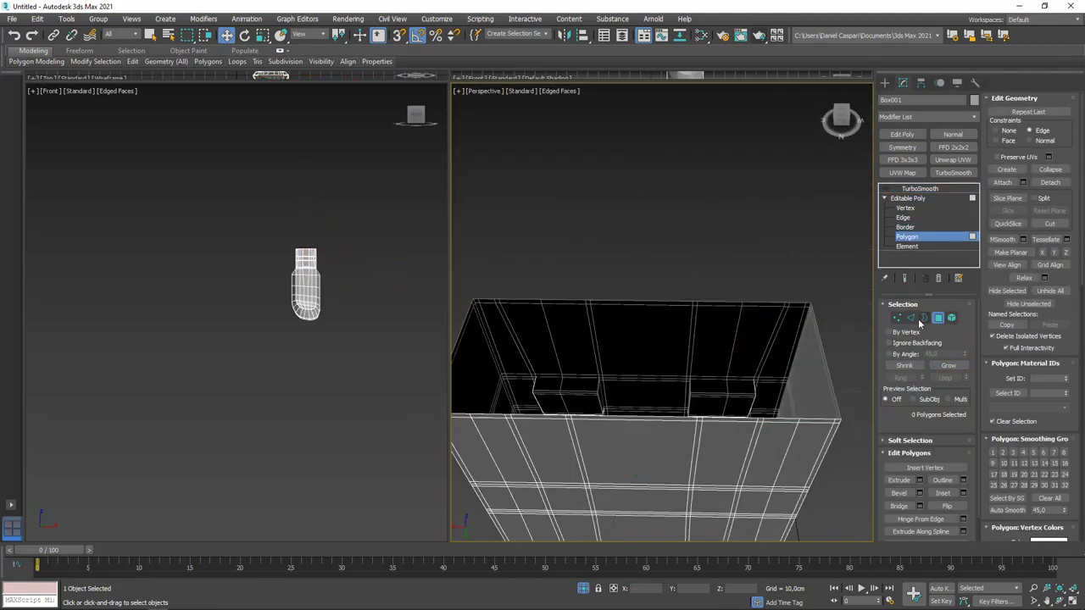
mouse_move(738, 356)
alt+middle_down()
mouse_move(757, 322)
mouse_move(736, 342)
alt+middle_up()
key(F3)
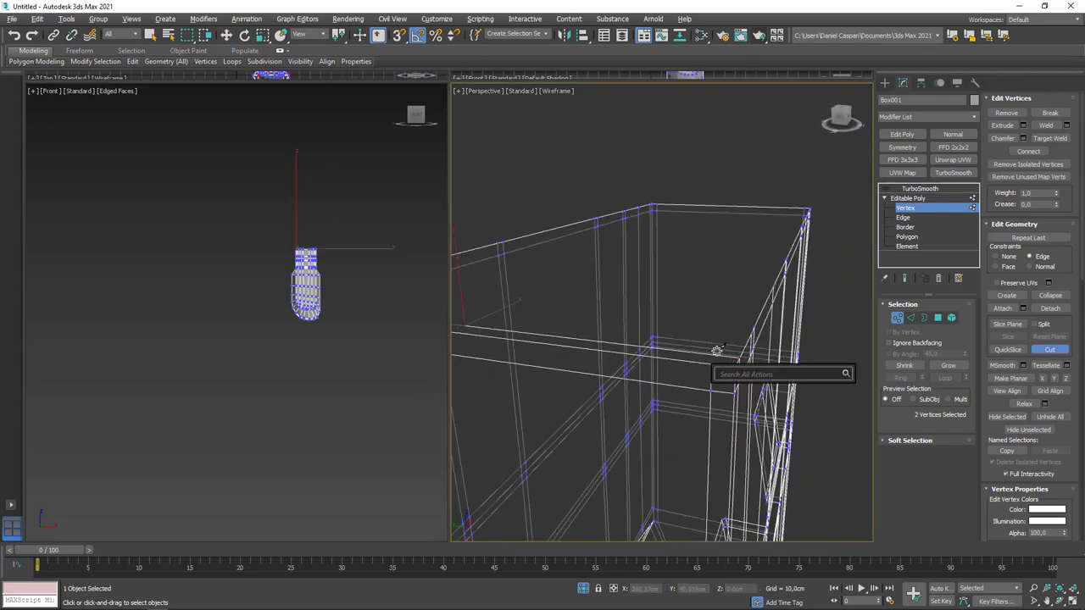
key(F3)
mouse_move(765, 221)
alt+middle_down()
mouse_move(661, 280)
mouse_move(600, 339)
alt+middle_up()
- Snap the four top-left corner vertices of the connector into alignment
key(w)
alt+middle_drag(634, 188, 939, 320)
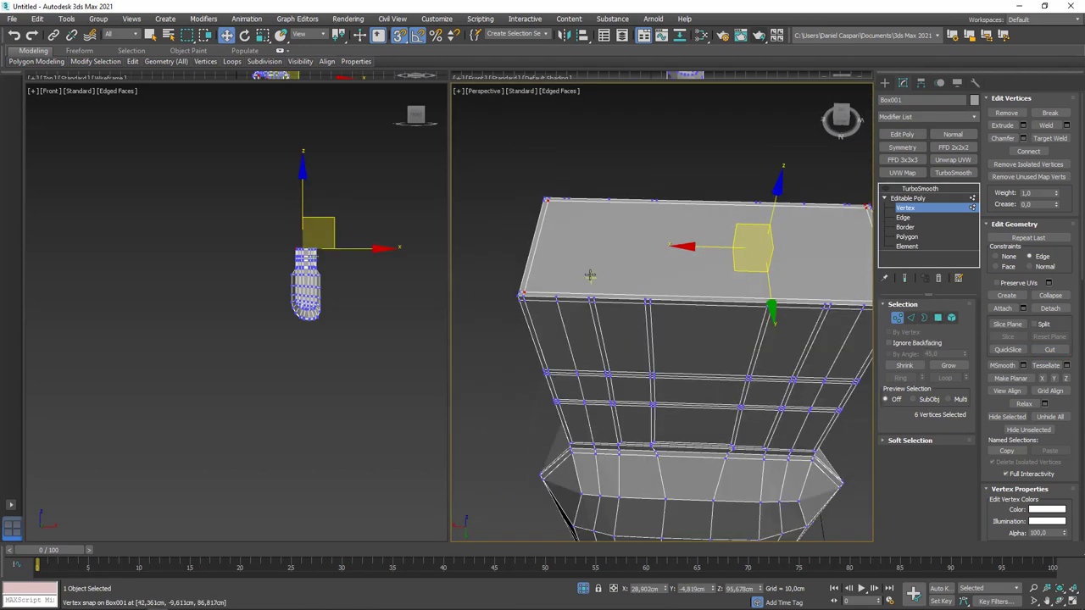
mouse_move(590, 276)
alt+middle_down()
mouse_move(715, 283)
mouse_move(721, 177)
mouse_move(755, 201)
alt+middle_up()
drag(531, 222, 512, 250)
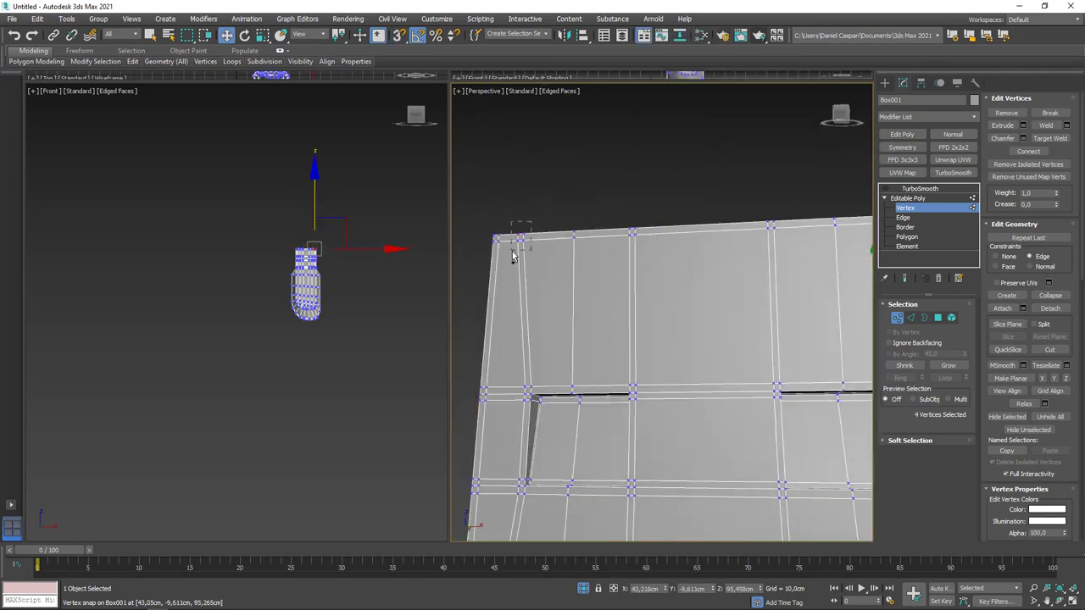
- Detach the connector polygons as a new object, Object001
mouse_move(607, 225)
alt+middle_down()
mouse_move(744, 284)
mouse_move(649, 291)
mouse_move(678, 206)
mouse_move(819, 346)
mouse_move(710, 393)
mouse_move(740, 391)
alt+middle_up()
key(f)
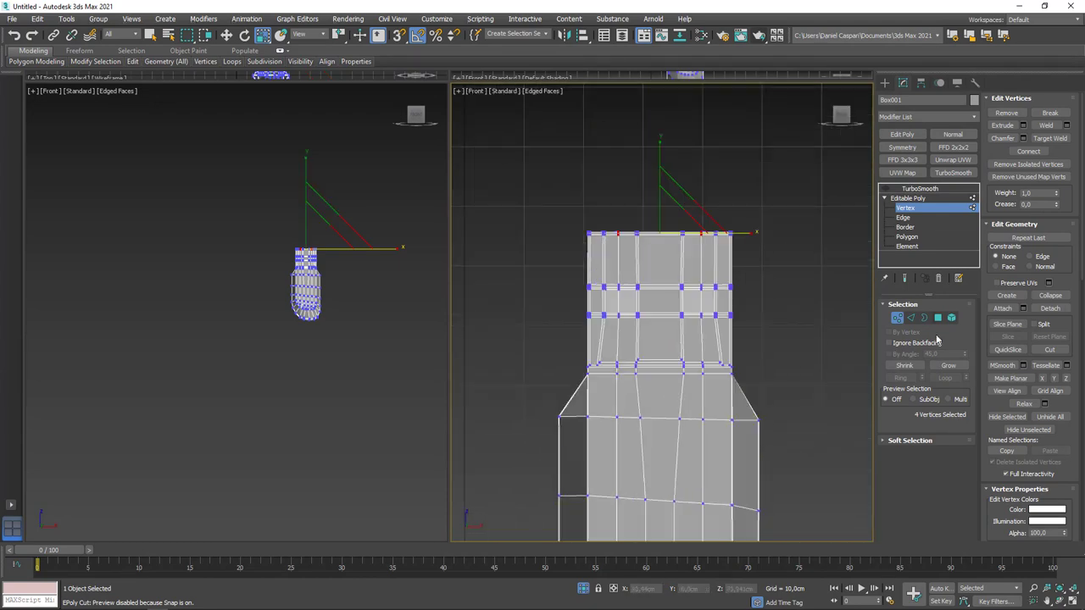
key(4)
click(593, 317)
- Delete the connector's slot polygons to open rectangular holes
key(l)
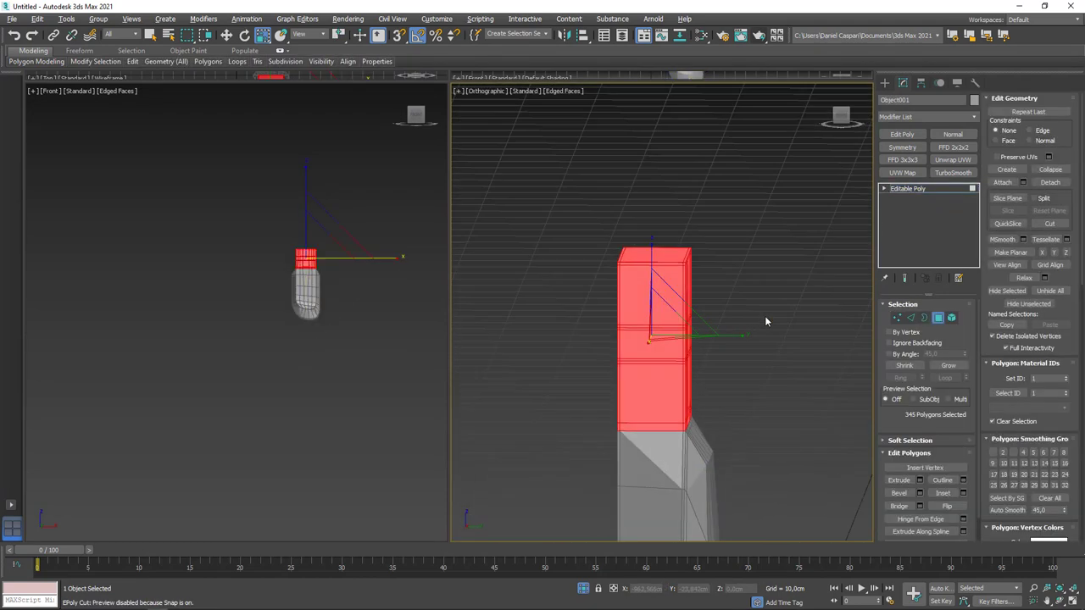
scroll(702, 252, up, 2)
scroll(726, 252, up, 2)
scroll(727, 253, down, 2)
alt+middle_drag(727, 253, 526, 289)
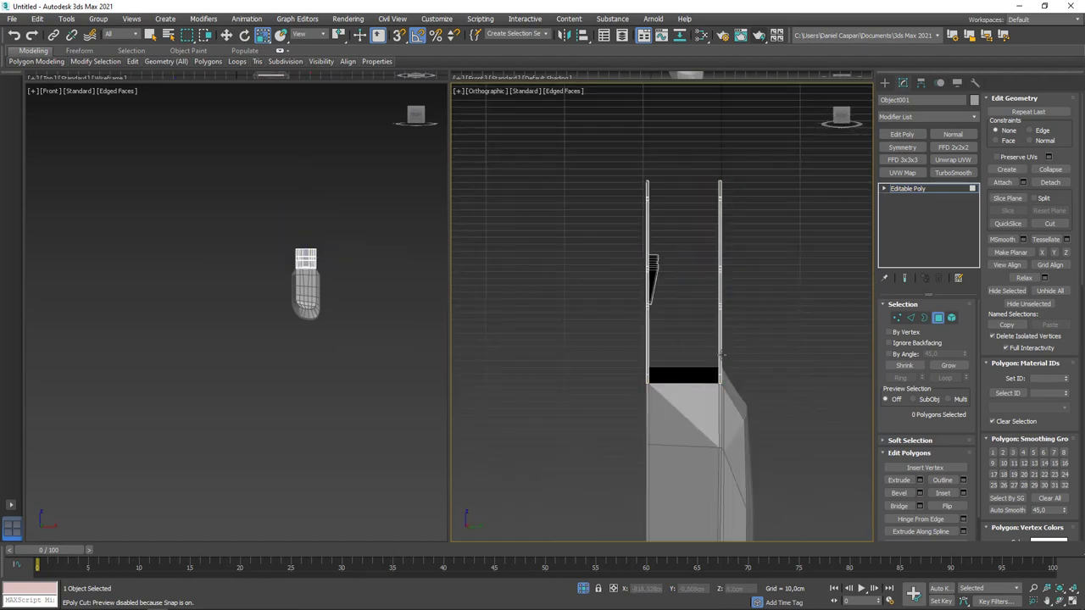
mouse_move(721, 355)
alt+middle_down()
mouse_move(644, 339)
mouse_move(956, 324)
alt+middle_up()
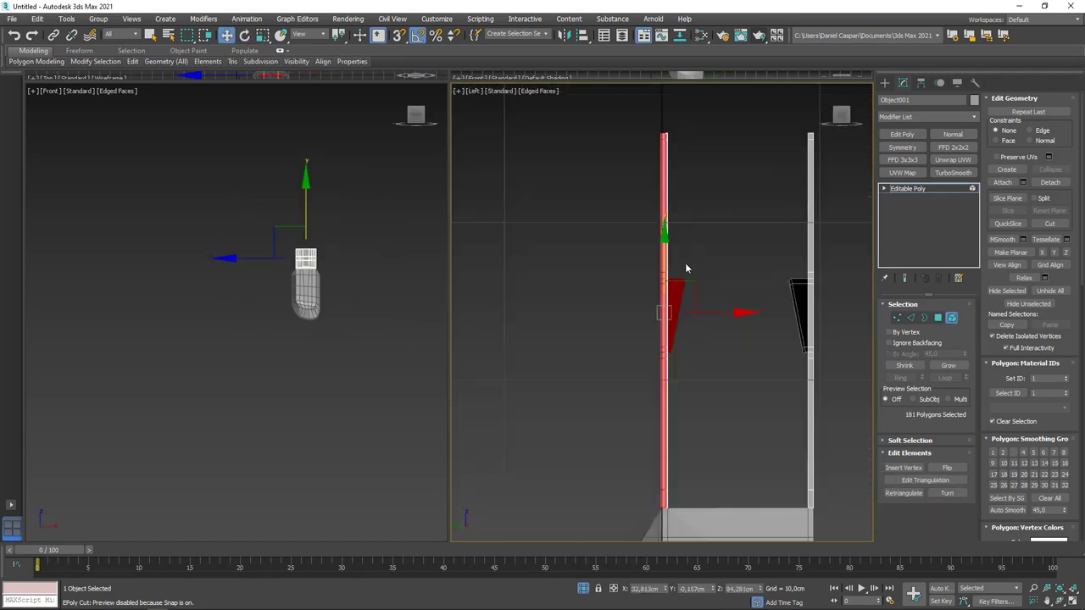
alt+middle_drag(658, 297, 550, 247)
key(2)
scroll(695, 259, up, 3)
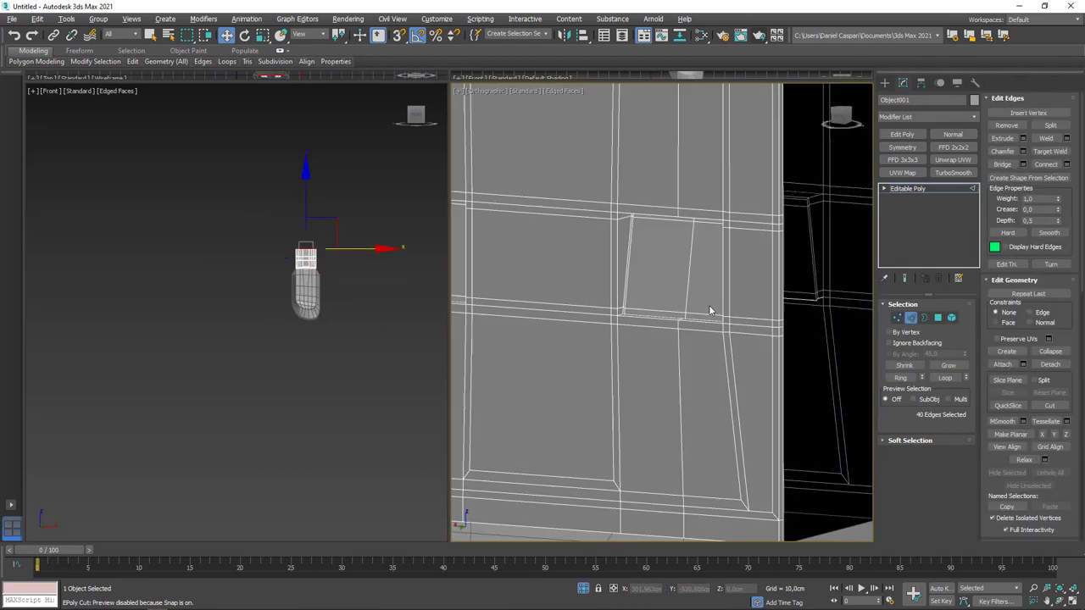
scroll(709, 308, up, 2)
scroll(670, 283, down, 3)
key(4)
scroll(630, 331, up, 3)
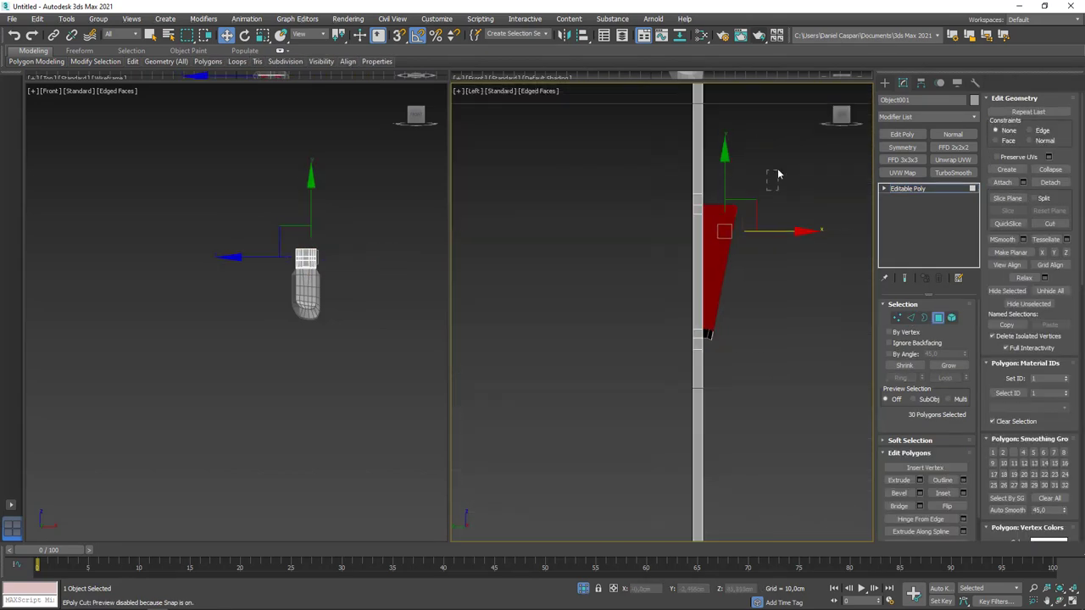
alt+middle_drag(777, 174, 785, 381)
key(Delete)
- Inspect the new holes' borders and edges from several angles
scroll(713, 356, down, 3)
alt+middle_drag(712, 356, 509, 423)
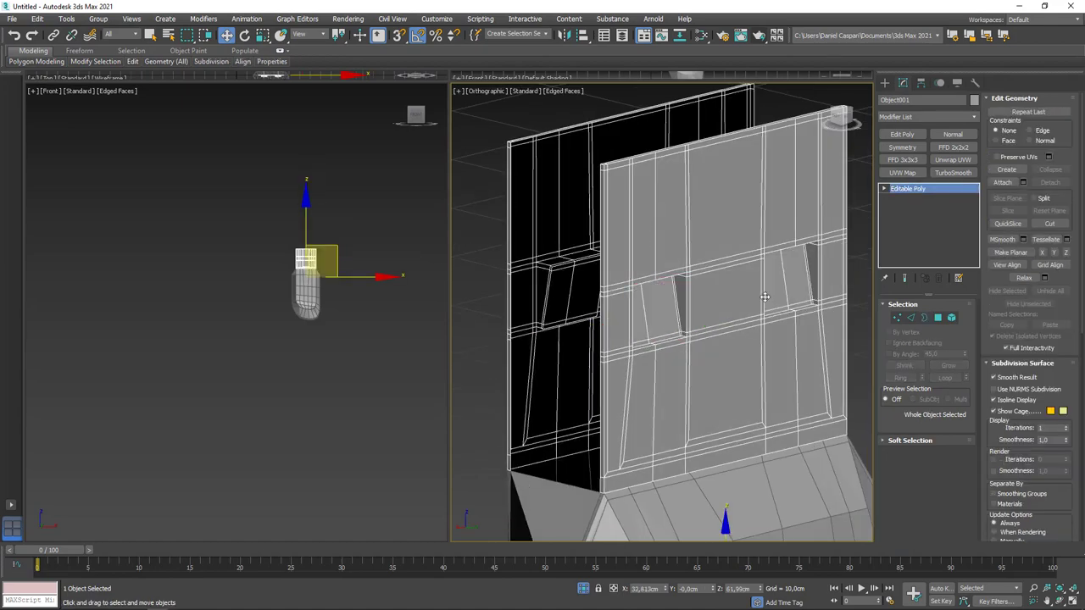
key(3)
scroll(746, 251, up, 3)
alt+middle_drag(746, 251, 635, 247)
scroll(644, 272, down, 3)
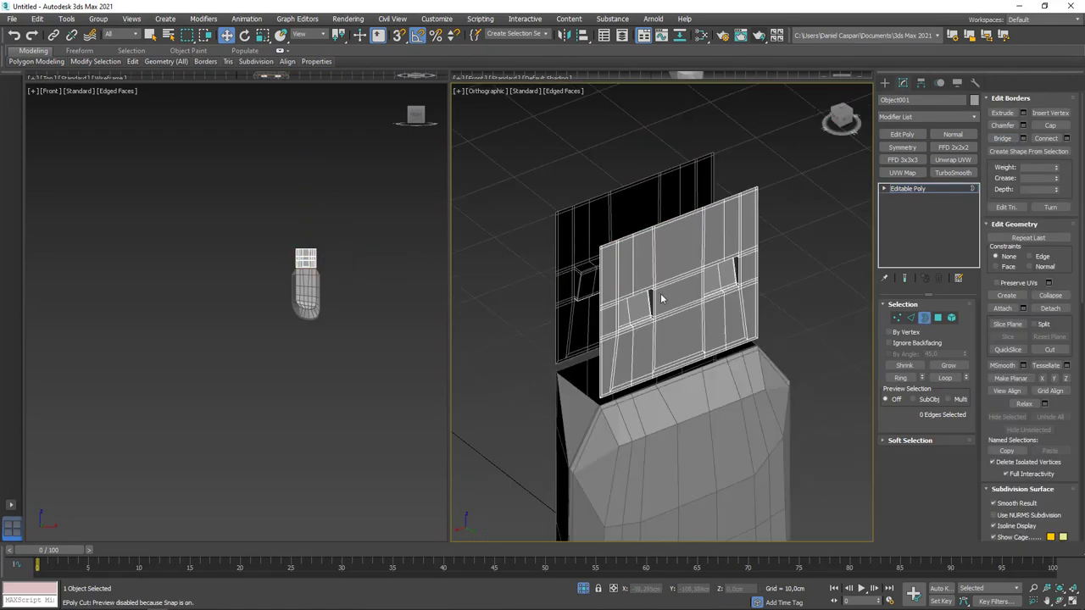
key(2)
mouse_move(653, 295)
alt+middle_down()
mouse_move(812, 360)
mouse_move(586, 439)
mouse_move(690, 405)
mouse_move(794, 434)
mouse_move(646, 429)
alt+middle_up()
scroll(586, 438, up, 3)
scroll(795, 436, up, 2)
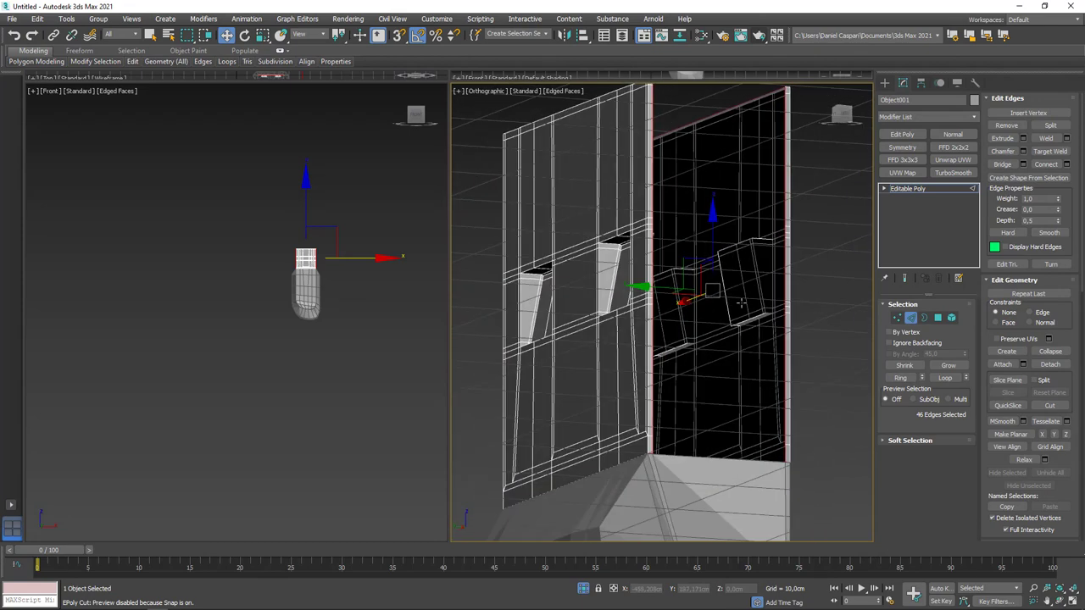
key(f)
key(l)
- Select and frame the edges around the two slots in front view, then clear the selection
alt+drag(615, 288, 630, 326)
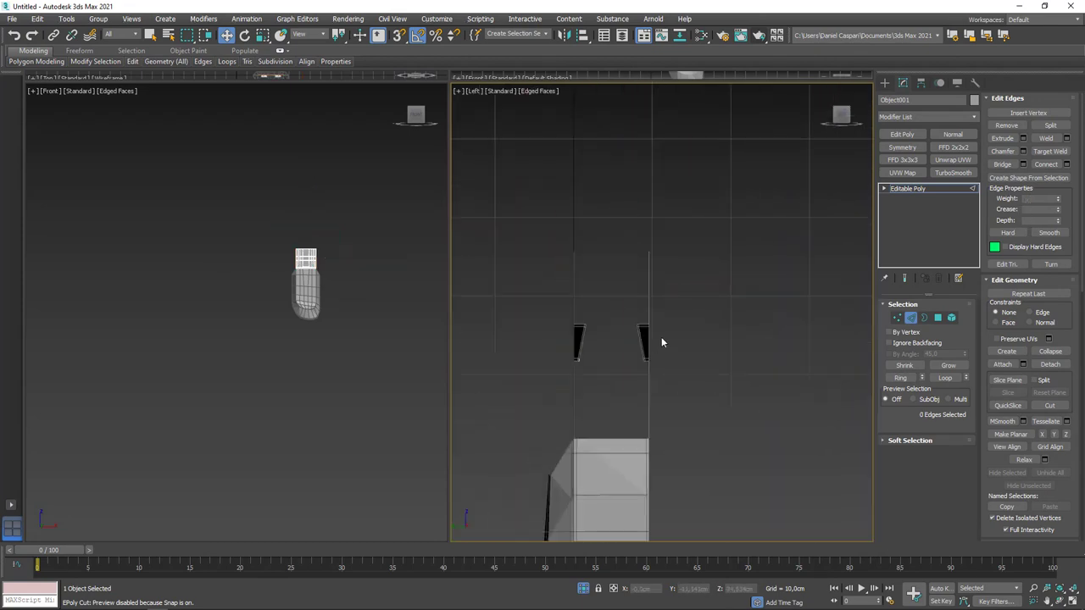
key(2)
key(f)
alt+middle_drag(755, 356, 699, 344)
key(f)
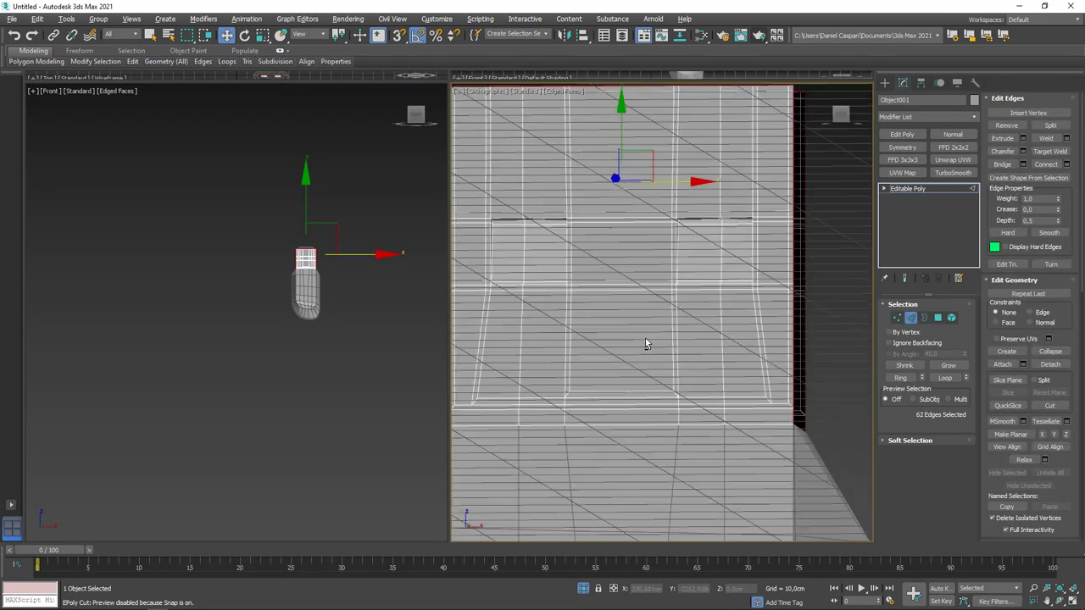
scroll(665, 376, down, 2)
scroll(664, 376, up, 3)
middle_drag(559, 365, 644, 376)
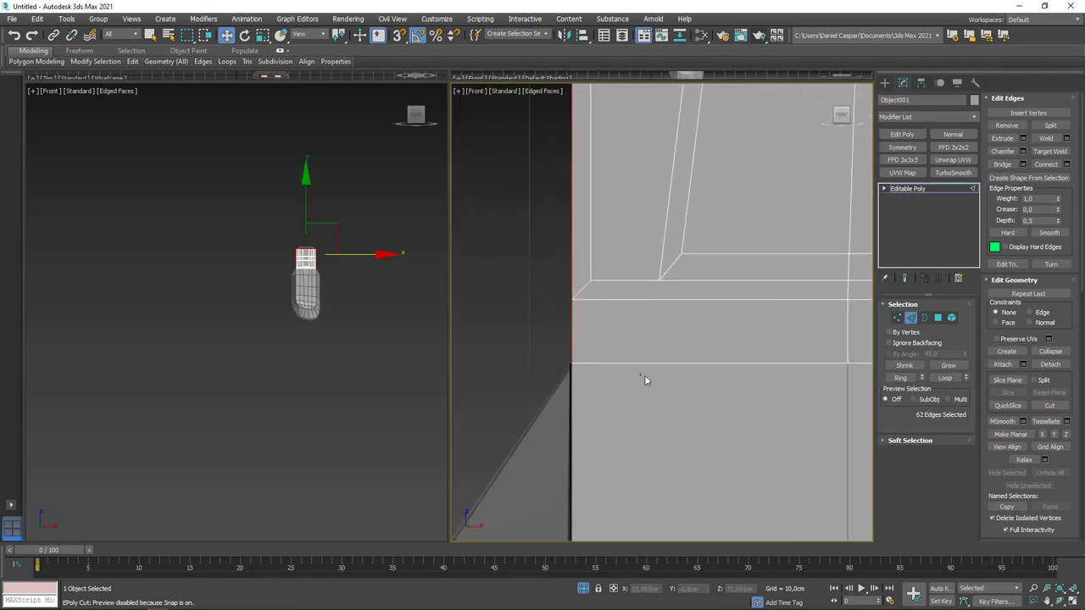
click(644, 373)
scroll(647, 322, down, 1)
key(z)
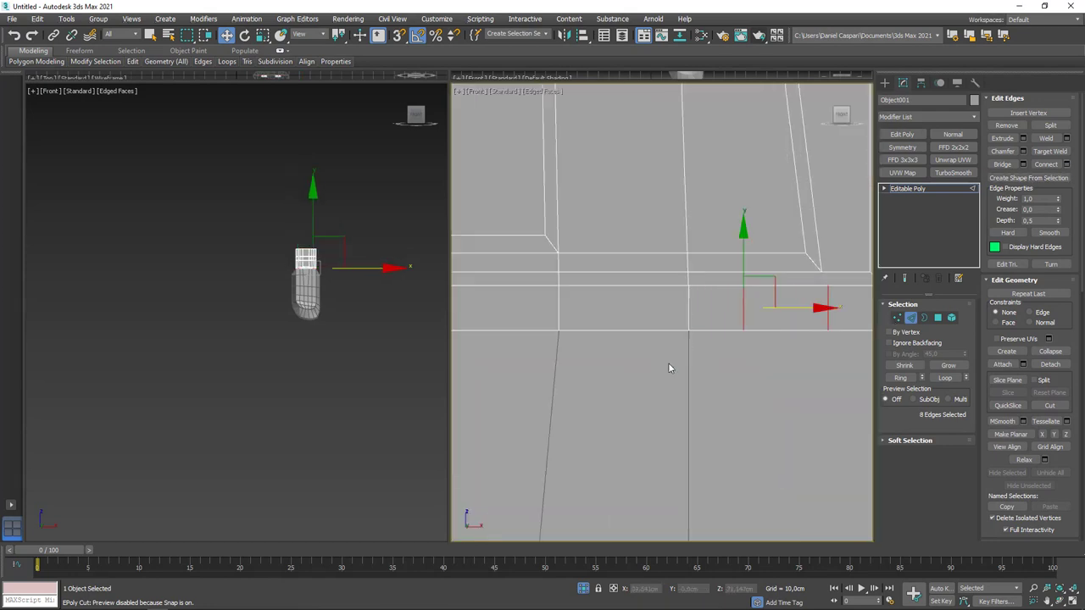
scroll(669, 368, down, 1)
drag(537, 330, 511, 289)
middle_drag(650, 341, 712, 274)
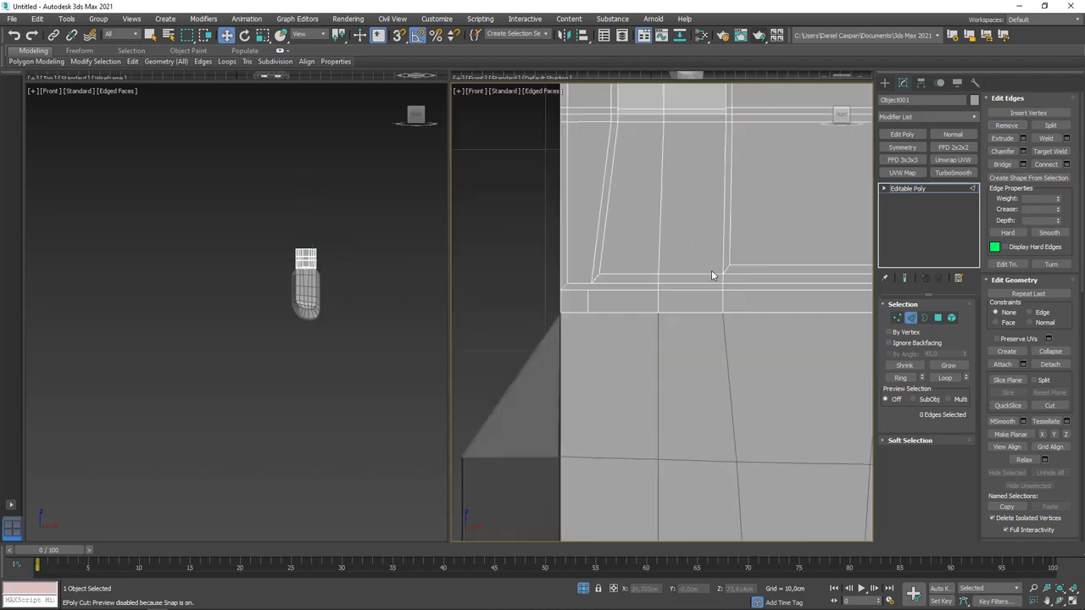
- Select the vertices along the slot edge and grow a polygon selection on the connector
key(1)
mouse_move(763, 356)
middle_down()
mouse_move(612, 356)
mouse_move(698, 280)
middle_up()
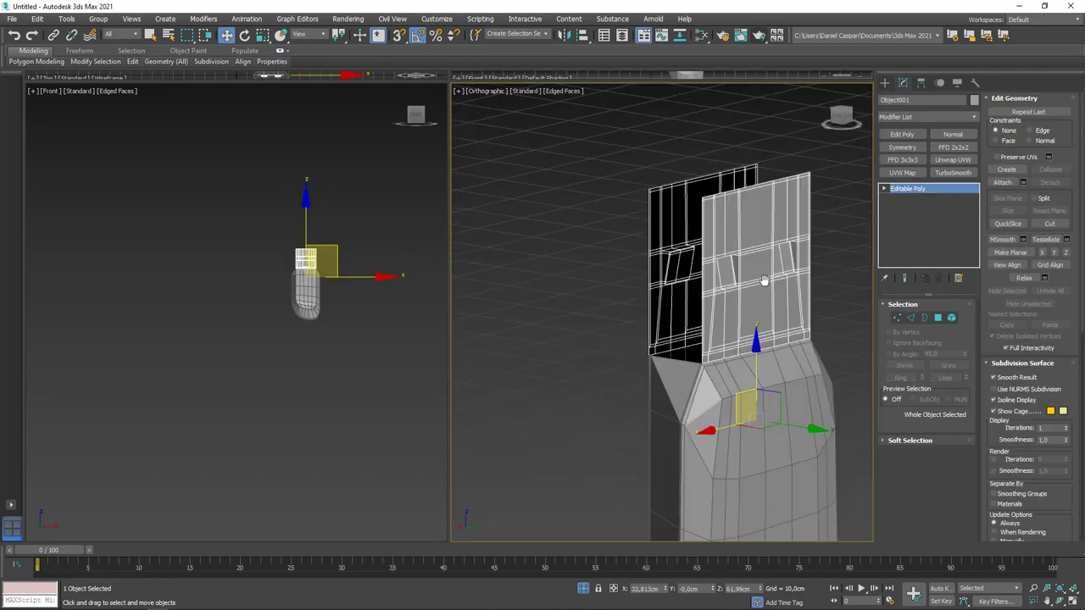
click(925, 317)
click(938, 318)
key(l)
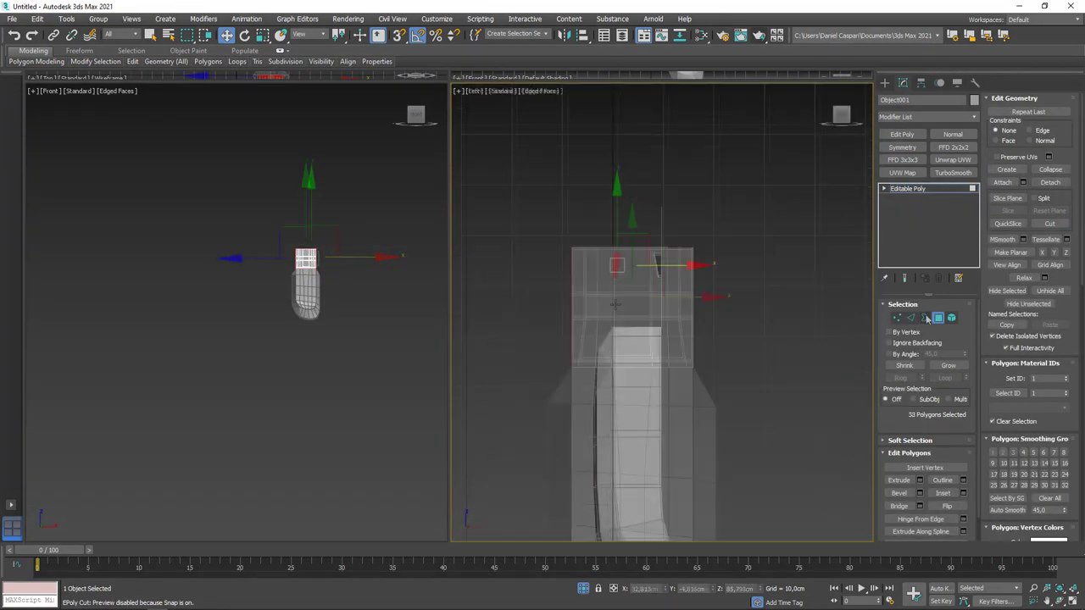
scroll(795, 252, down, 3)
scroll(738, 286, down, 2)
scroll(737, 288, up, 3)
mouse_move(703, 283)
alt+middle_down()
mouse_move(625, 303)
mouse_move(805, 354)
alt+middle_up()
key(ctrl+a)
scroll(507, 390, up, 3)
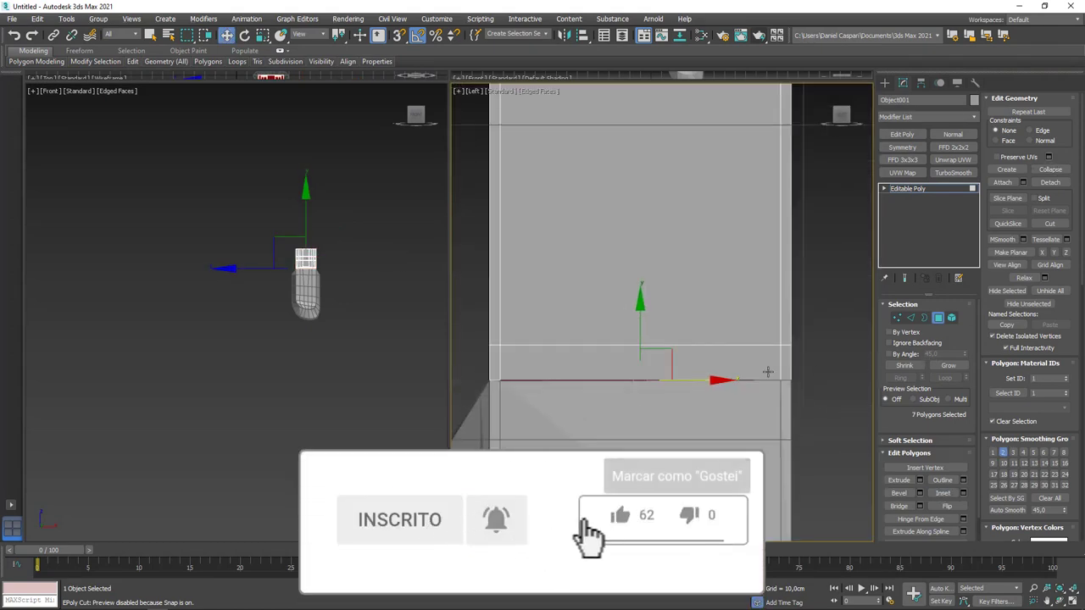
- Return to editing Box001's vertices in front view
click(904, 208)
key(f)
scroll(631, 373, down, 5)
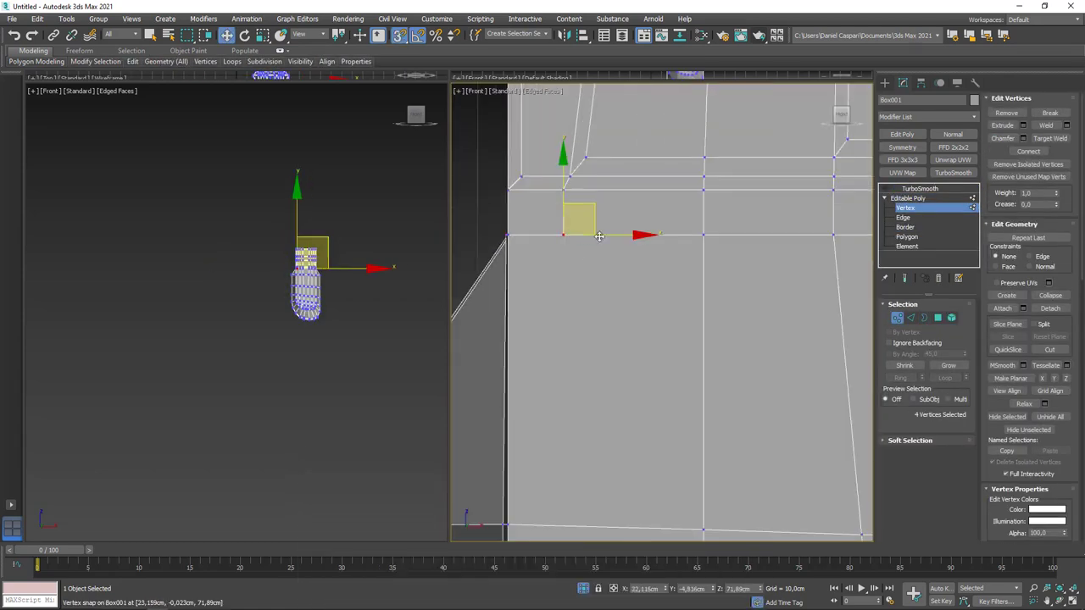
- Select ring edges around the lower band and Connect them into a new horizontal loop
mouse_move(623, 307)
alt+middle_down()
mouse_move(788, 308)
mouse_move(693, 353)
mouse_move(741, 339)
mouse_move(760, 261)
alt+middle_up()
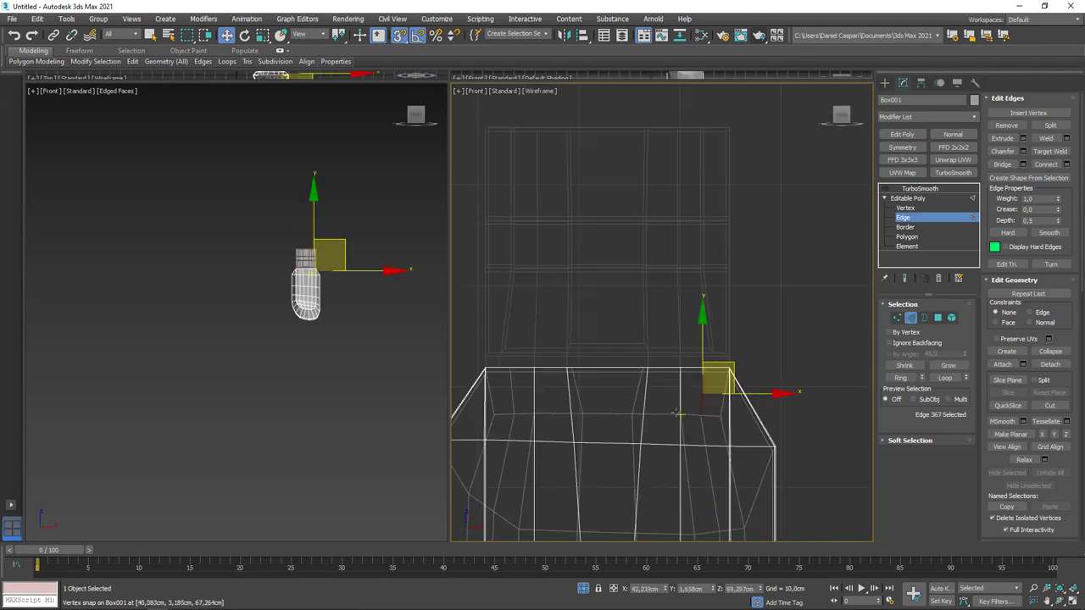
key(F3)
mouse_move(678, 414)
alt+middle_down()
mouse_move(729, 381)
mouse_move(758, 408)
alt+middle_up()
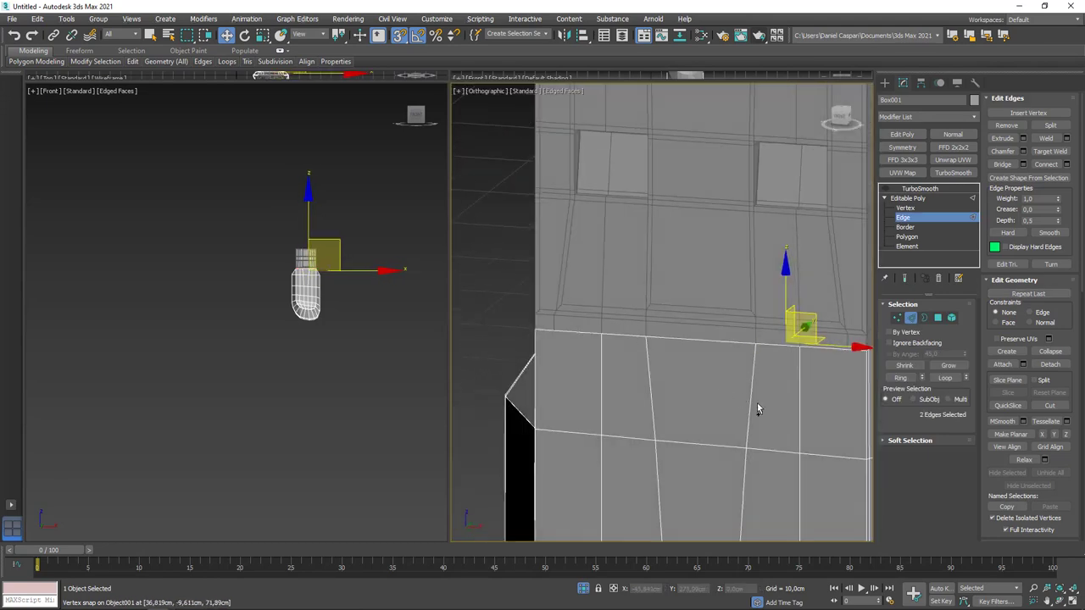
click(124, 142)
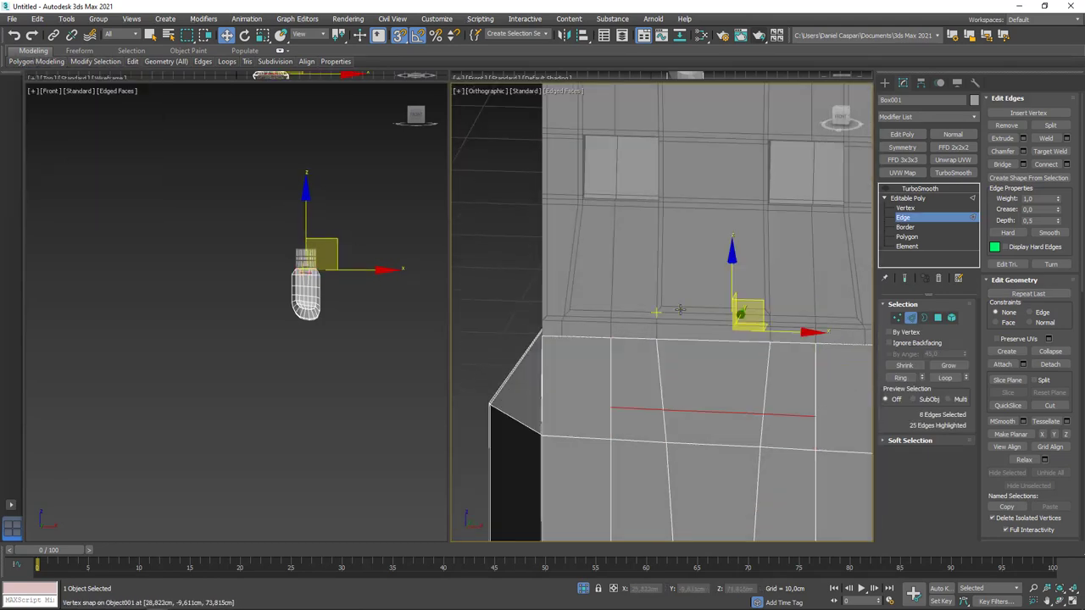
alt+middle_drag(610, 373, 560, 352)
key(ctrl+shift+e)
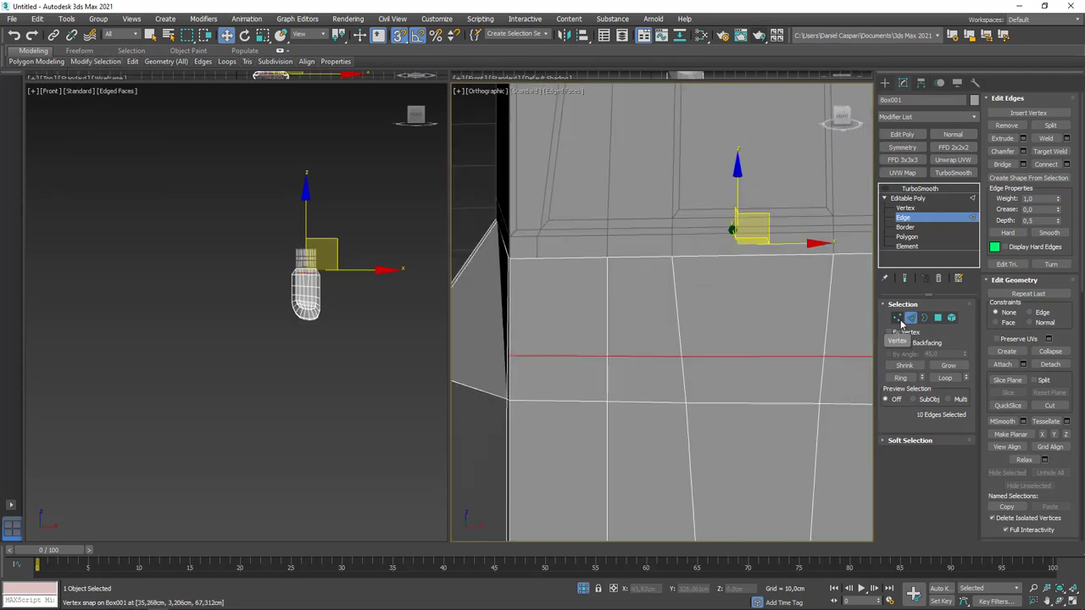
key(f)
- Add another band edge to the selection and check the loops from the back and angled views
ctrl+click(591, 318)
key(k)
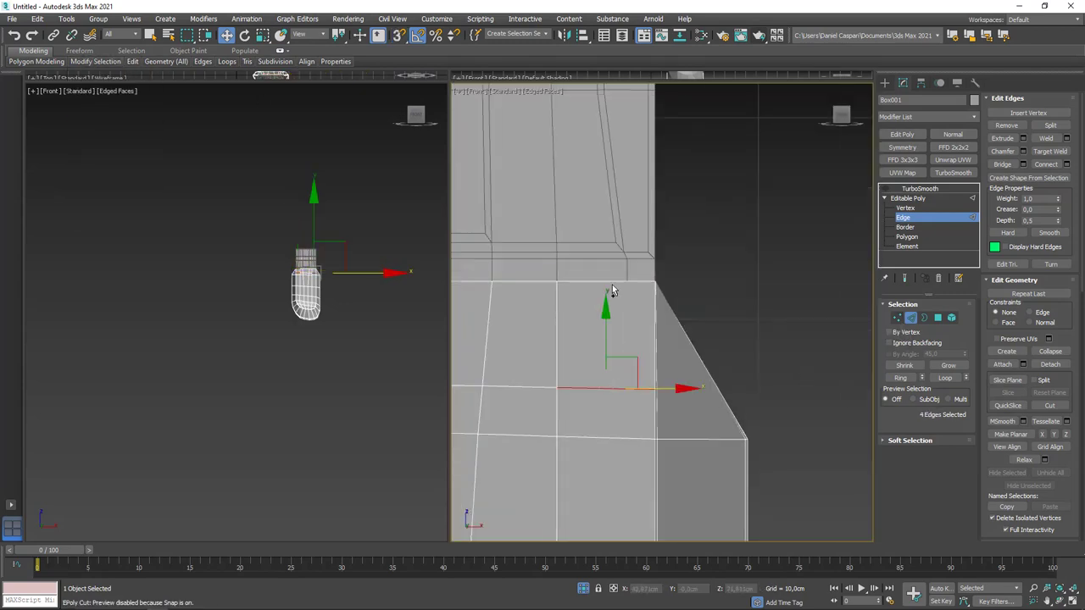
mouse_move(613, 291)
alt+middle_down()
mouse_move(589, 419)
mouse_move(547, 334)
mouse_move(694, 348)
mouse_move(594, 344)
mouse_move(645, 339)
alt+middle_up()
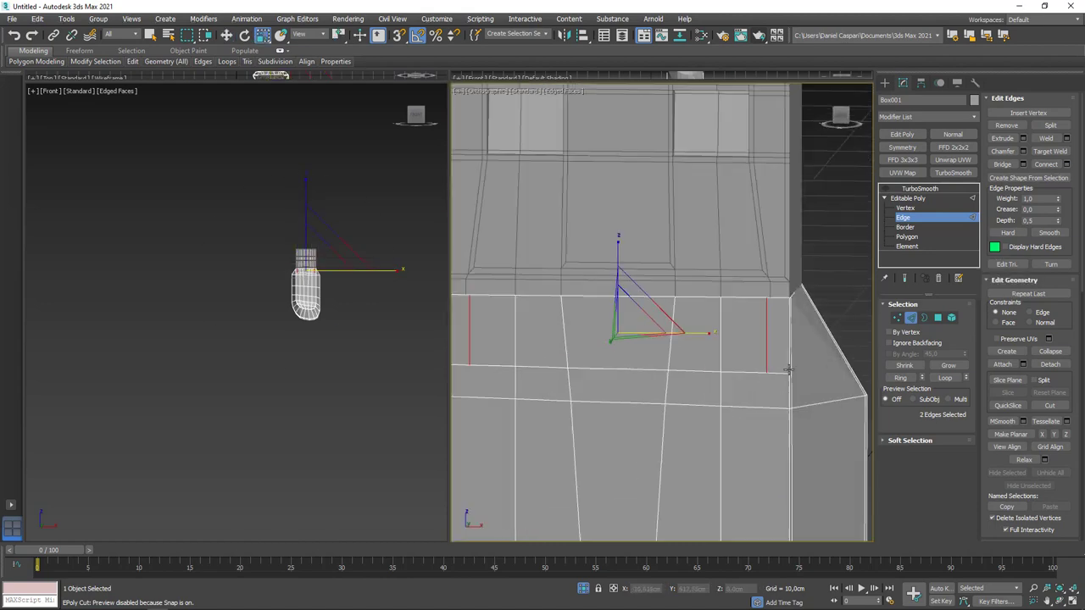
scroll(721, 356, up, 4)
key(1)
scroll(514, 359, down, 3)
scroll(509, 387, down, 3)
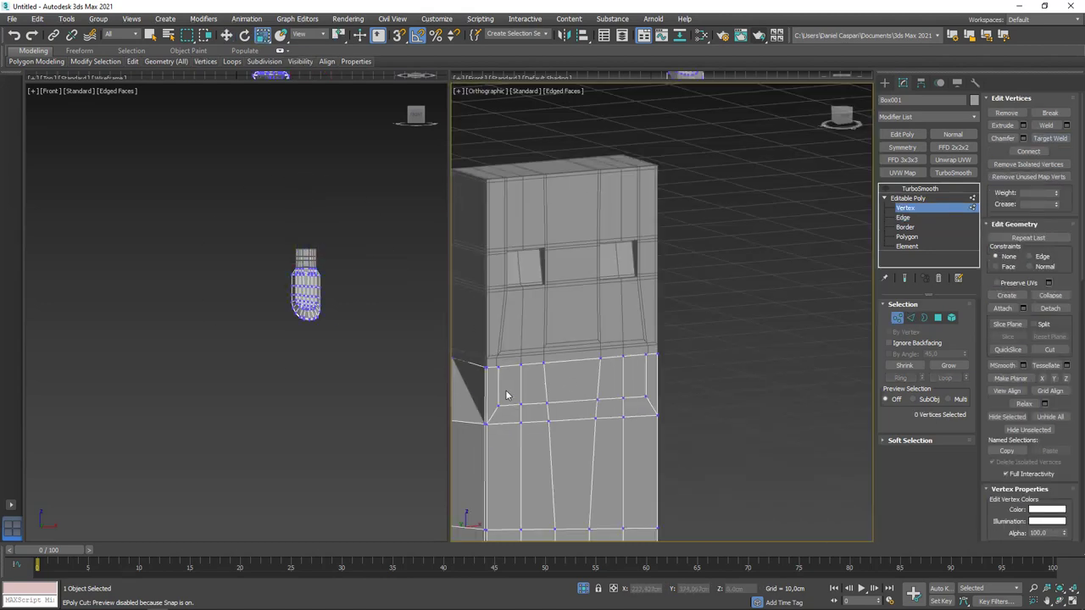
scroll(758, 347, up, 4)
key(2)
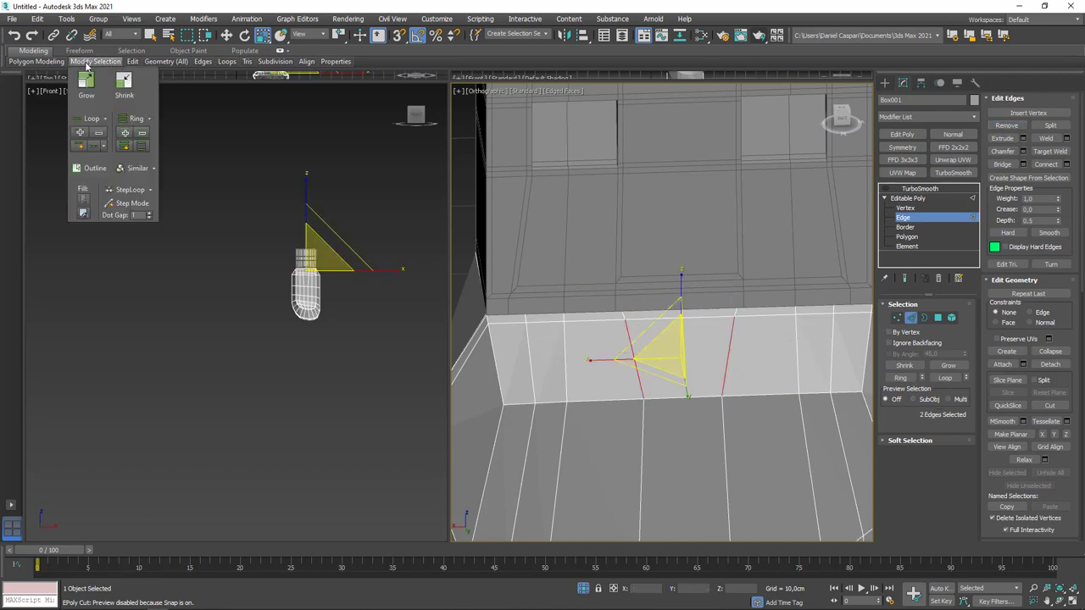
- Select an edge on the lower band and extend it to its full edge loop
middle_drag(644, 356, 593, 322)
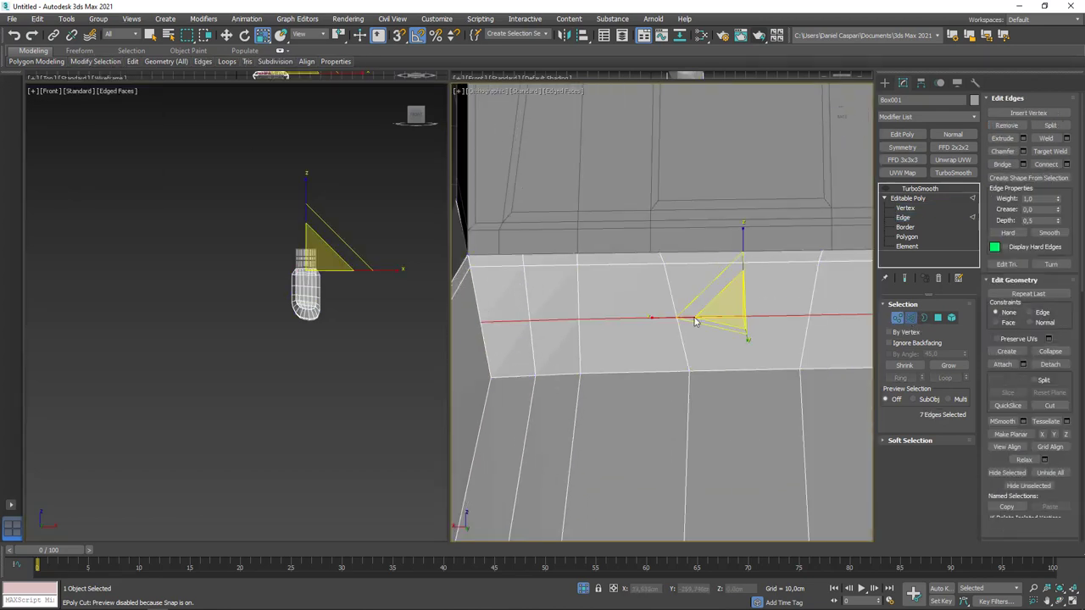
click(823, 267)
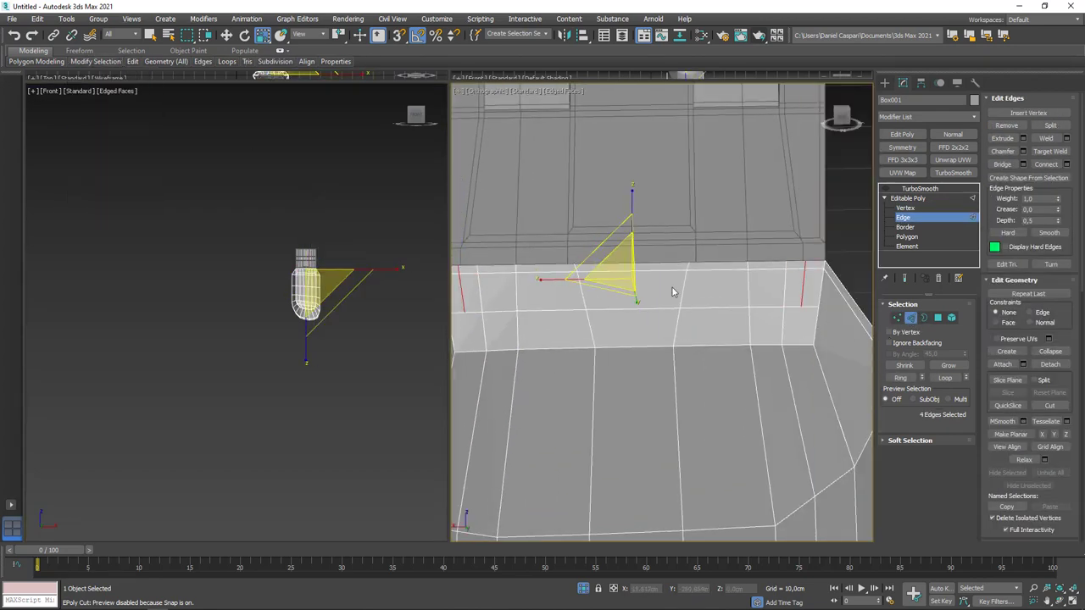
alt+middle_drag(820, 293, 571, 320)
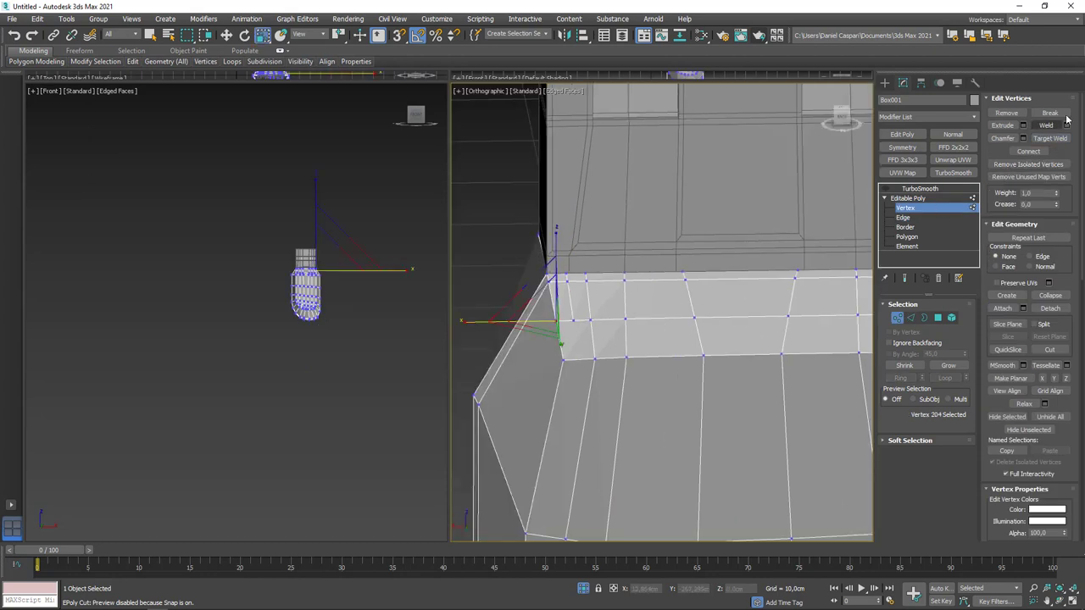
key(2)
alt+middle_drag(560, 360, 636, 345)
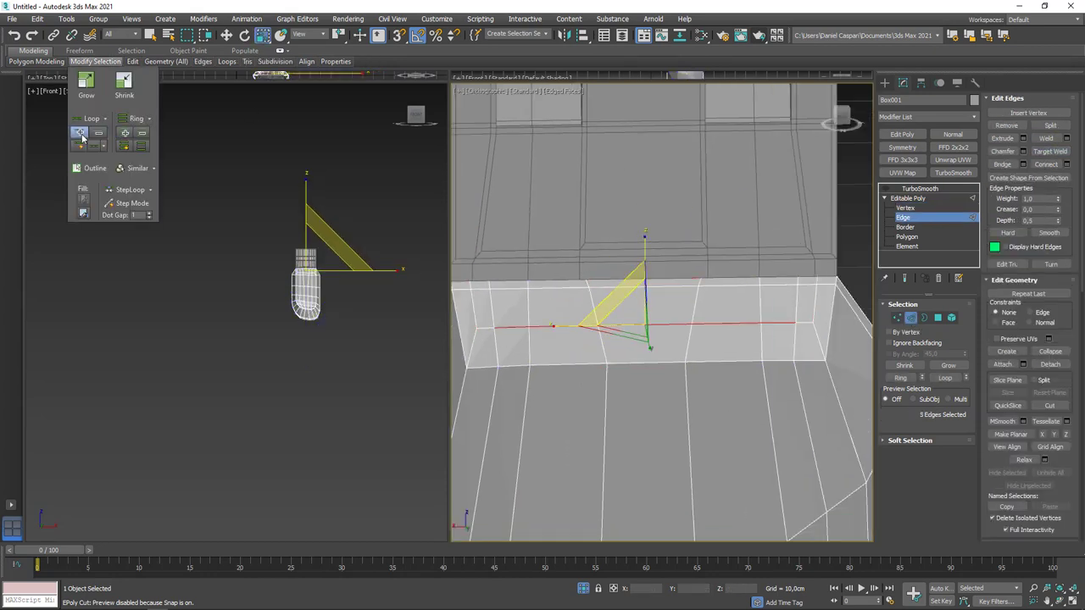
click(594, 326)
mouse_move(593, 327)
alt+middle_down()
mouse_move(636, 354)
mouse_move(632, 314)
alt+middle_up()
click(89, 136)
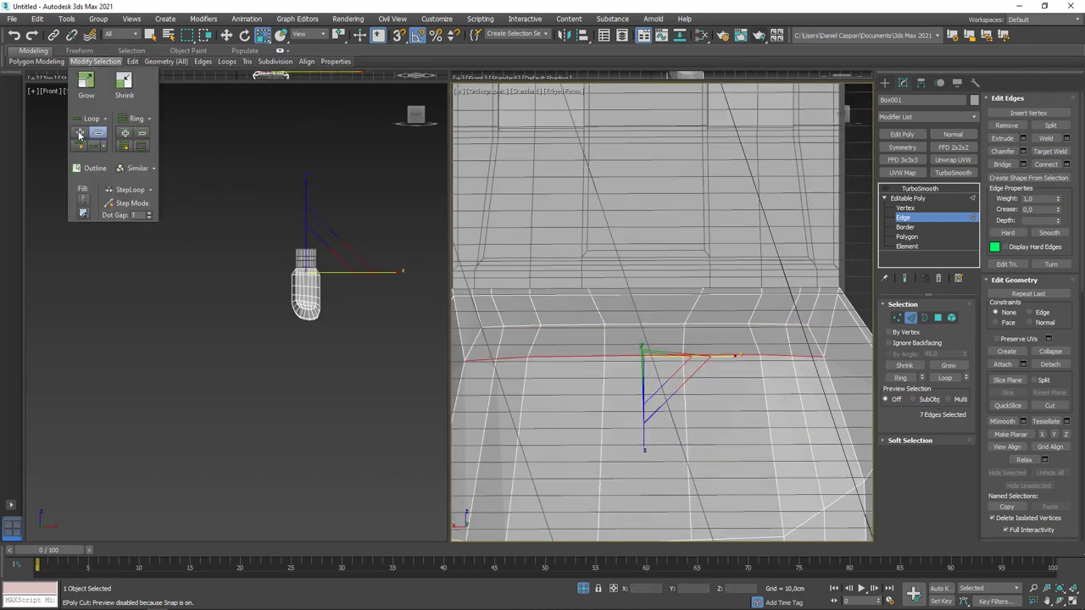
alt+middle_drag(623, 275, 655, 250)
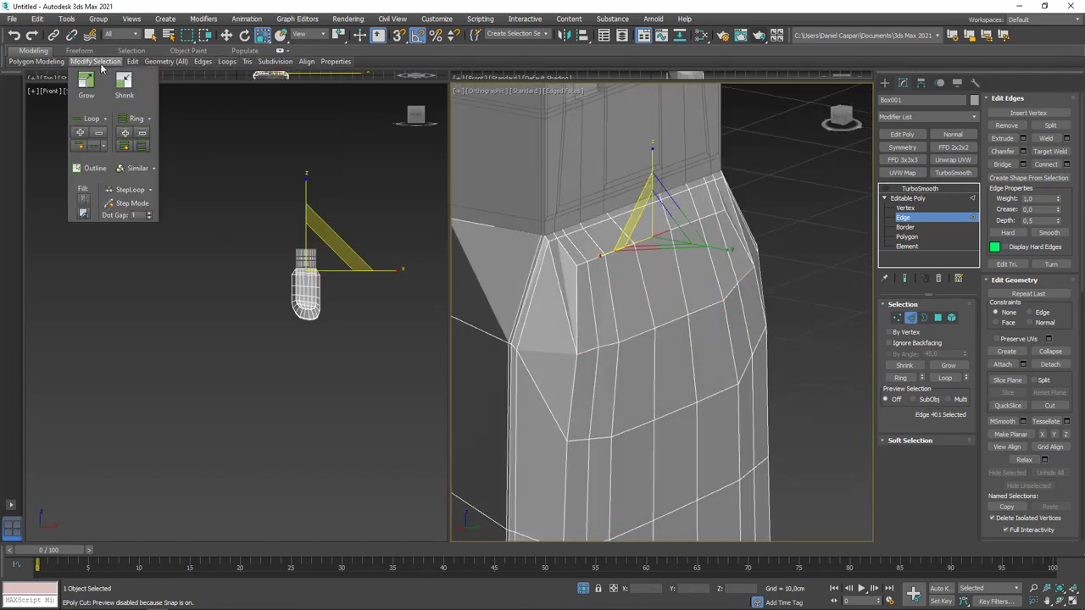
mouse_move(594, 322)
alt+middle_down()
mouse_move(644, 288)
mouse_move(720, 277)
alt+middle_up()
- Preview the smoothed body, then return to the base mesh in Border selection mode
key(Page_Up)
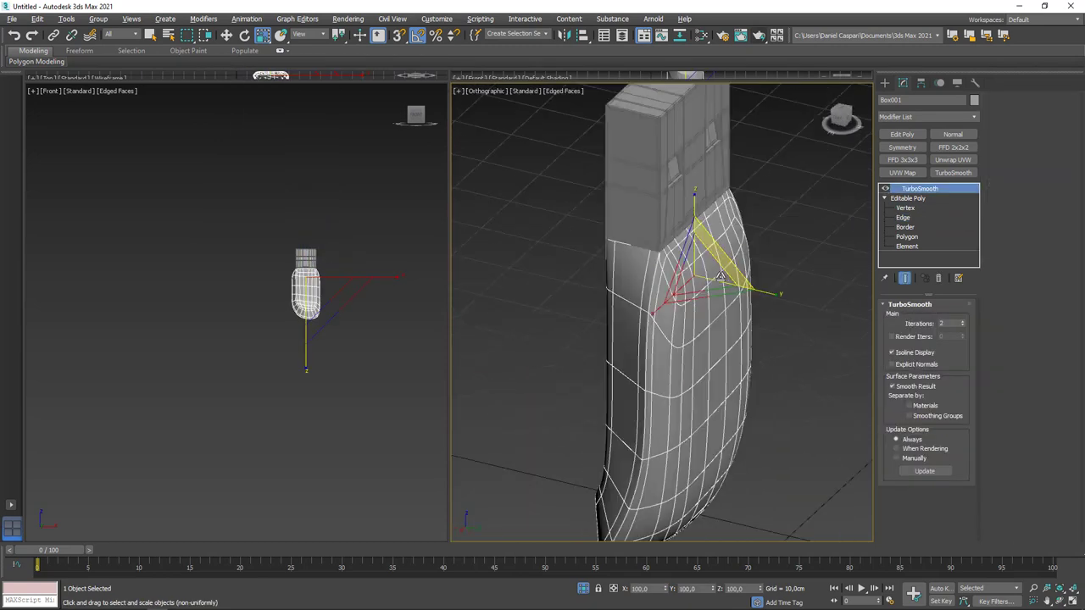
key(Page_Down)
scroll(720, 276, up, 5)
key(1)
scroll(680, 286, up, 3)
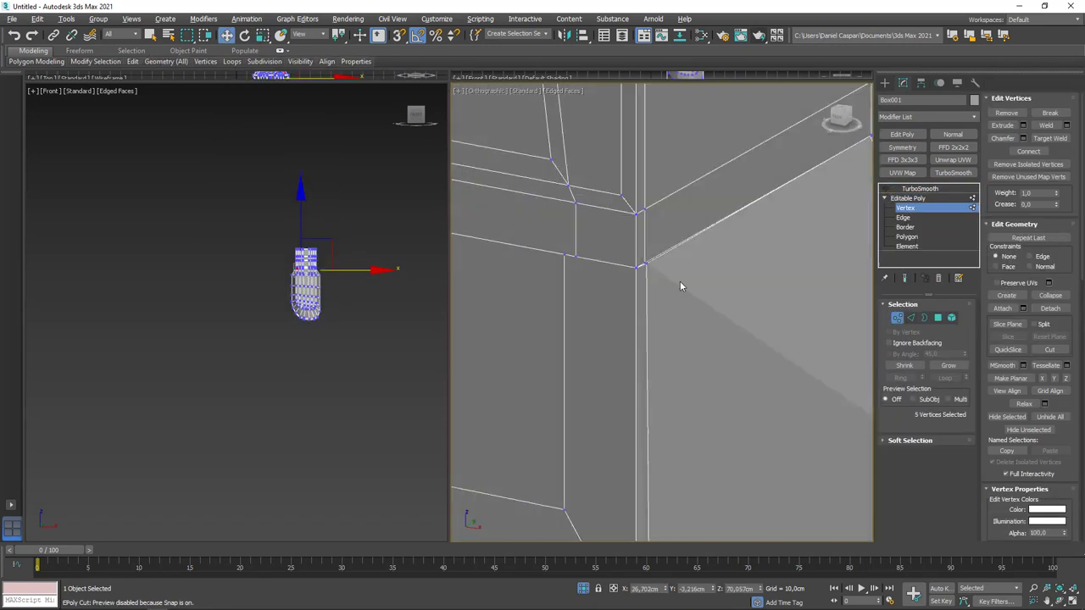
click(923, 319)
scroll(725, 404, up, 5)
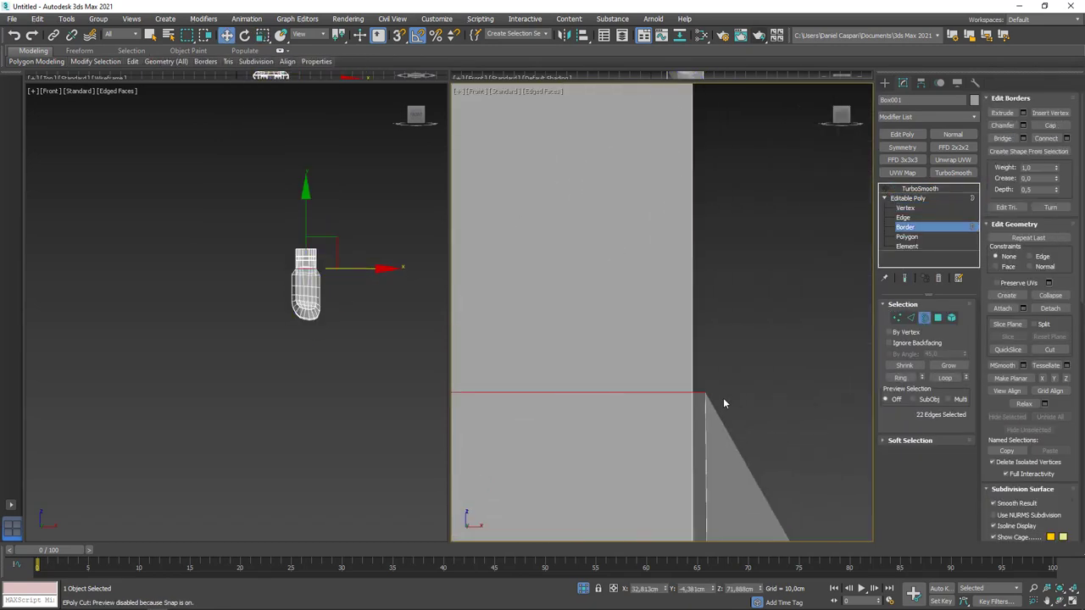
scroll(699, 399, down, 5)
- Extend the edge selection along the seam in wireframe, then view the seam head-on
alt+middle_drag(644, 373, 593, 348)
key(F3)
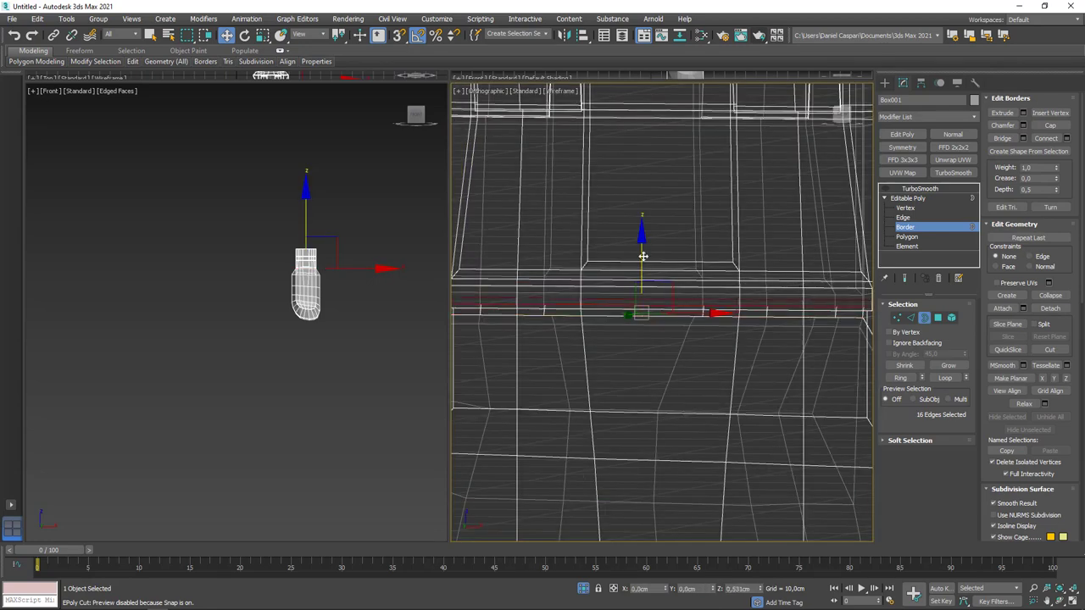
scroll(567, 342, up, 3)
scroll(713, 250, down, 4)
scroll(698, 342, up, 4)
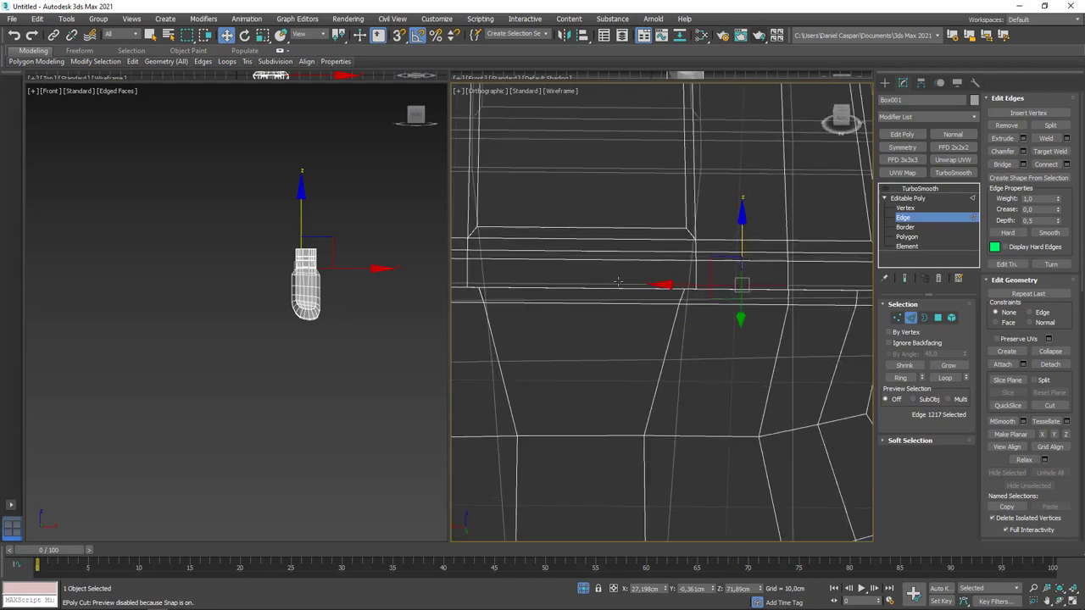
click(82, 133)
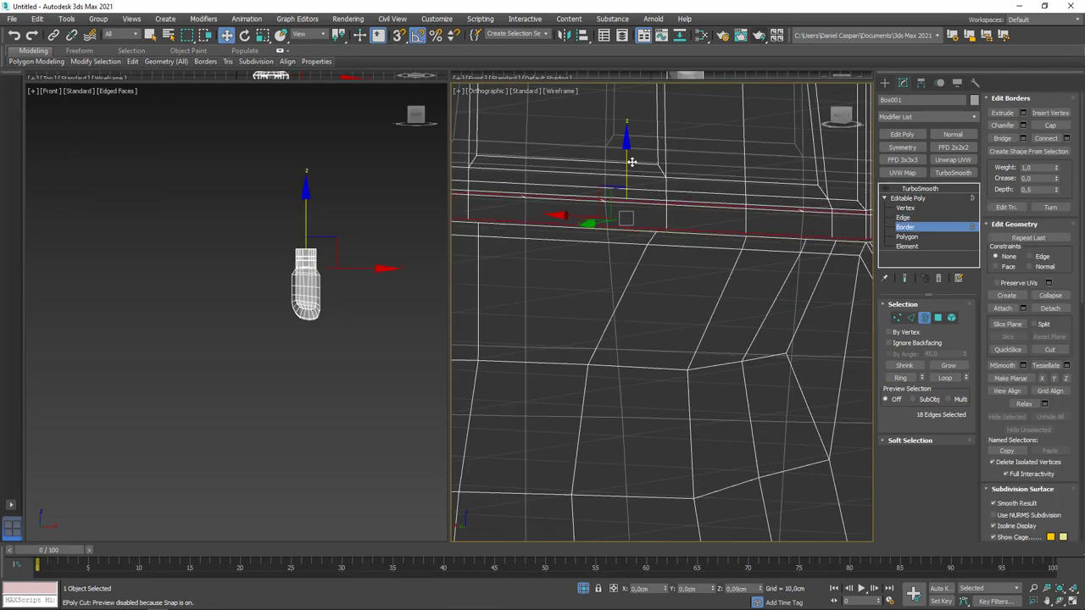
key(F3)
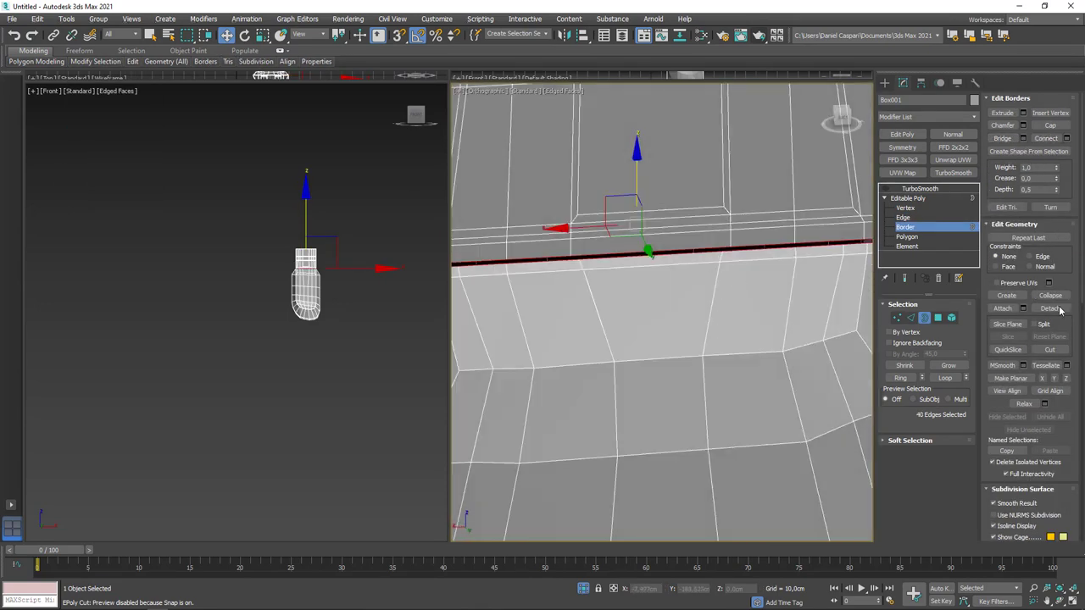
alt+middle_drag(607, 268, 689, 317)
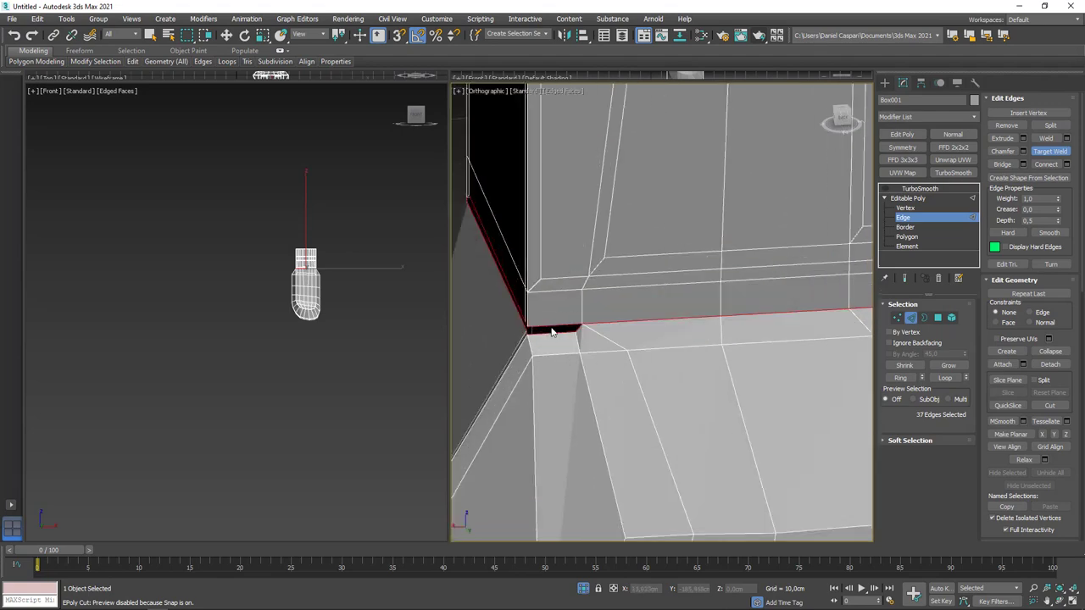
mouse_move(547, 336)
alt+middle_down()
mouse_move(715, 314)
mouse_move(638, 292)
mouse_move(697, 283)
mouse_move(704, 364)
alt+middle_up()
- Select the open border at the seam and zoom in on a seam edge
click(924, 317)
key(w)
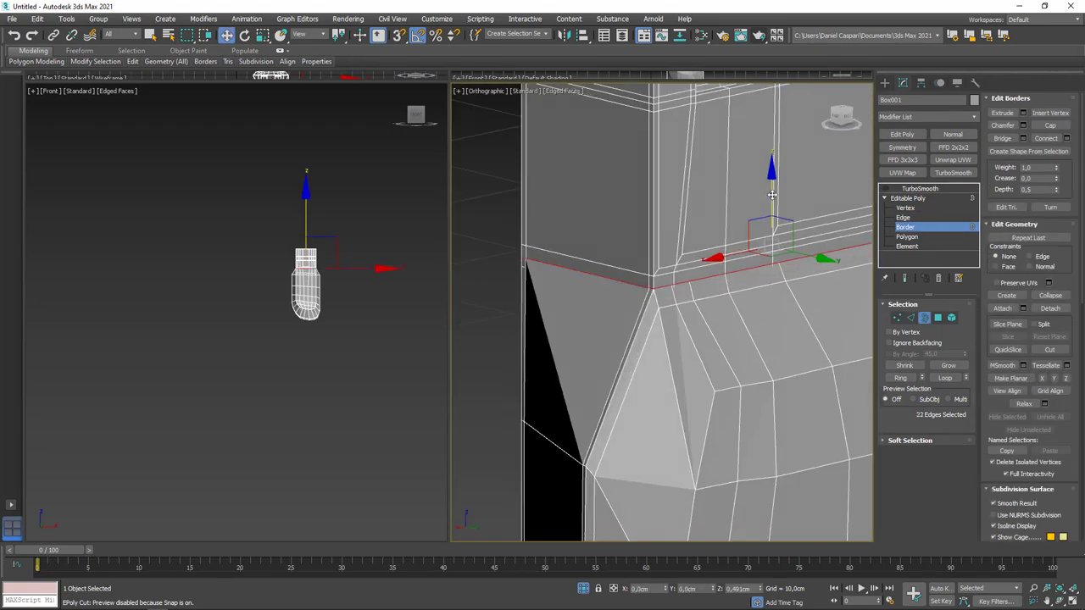
alt+middle_drag(782, 200, 855, 234)
key(2)
click(721, 310)
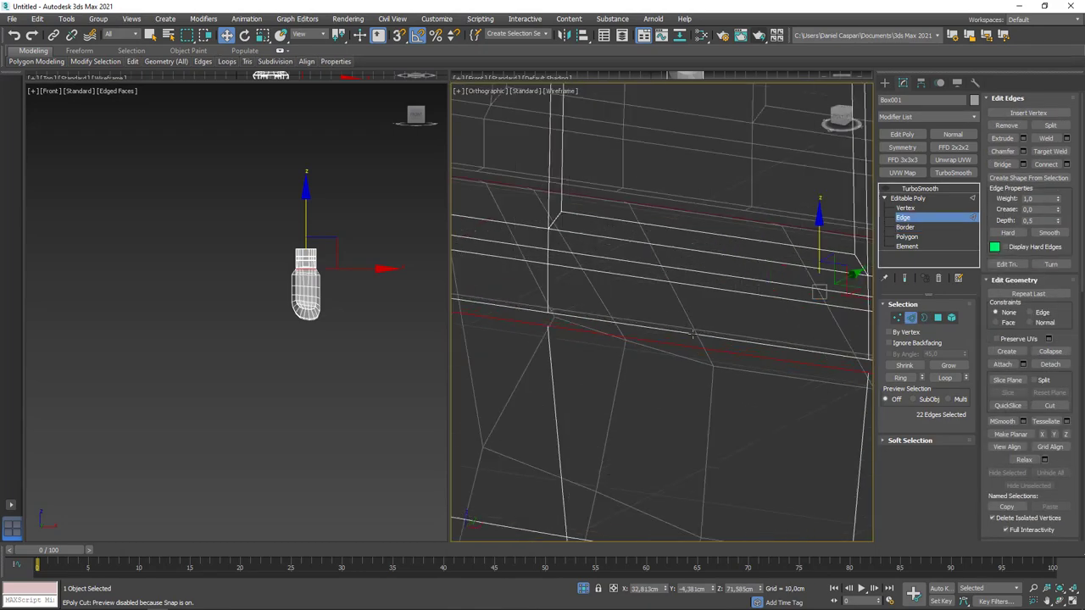
key(z)
key(F3)
key(3)
alt+middle_drag(758, 314, 563, 345)
key(2)
click(562, 345)
key(z)
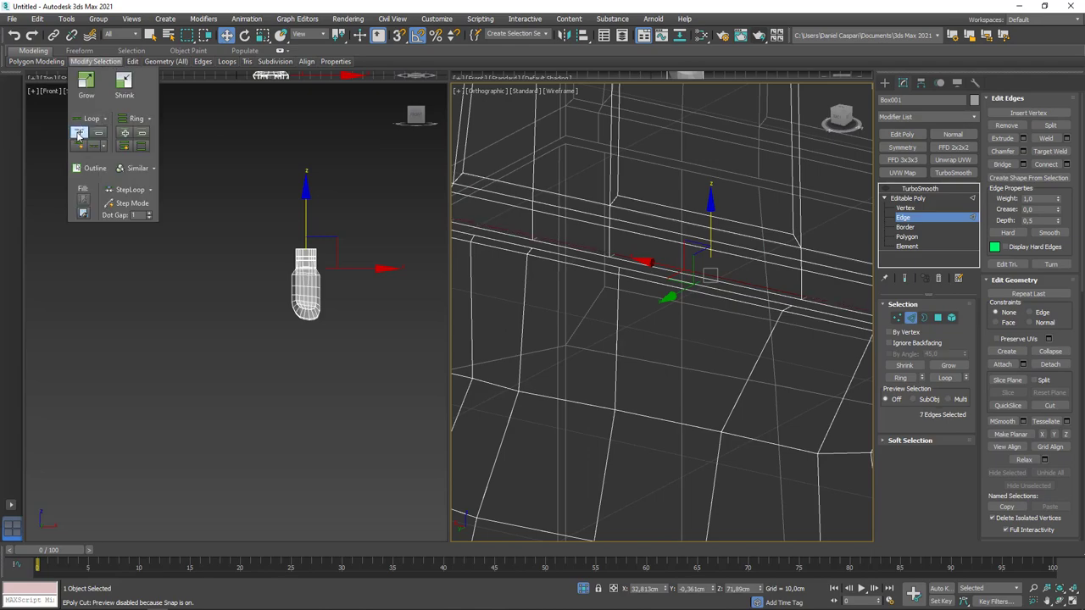
- Select both border loops at the seam and preview the continuous smoothed surface
key(3)
click(707, 322)
alt+middle_drag(707, 322, 792, 345)
scroll(792, 344, up, 3)
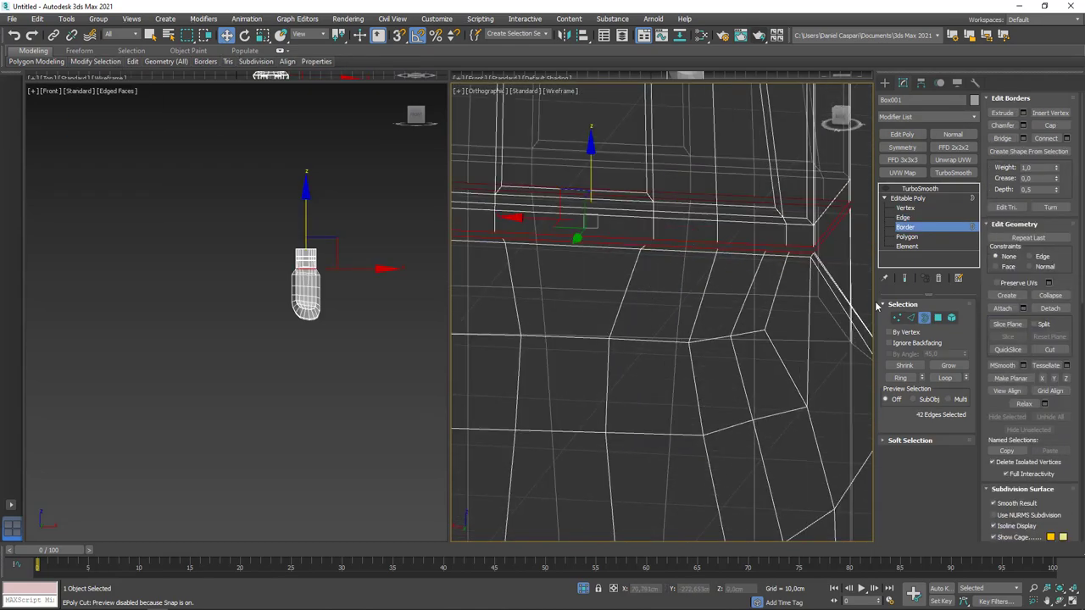
key(2)
alt+middle_drag(877, 307, 780, 253)
key(F3)
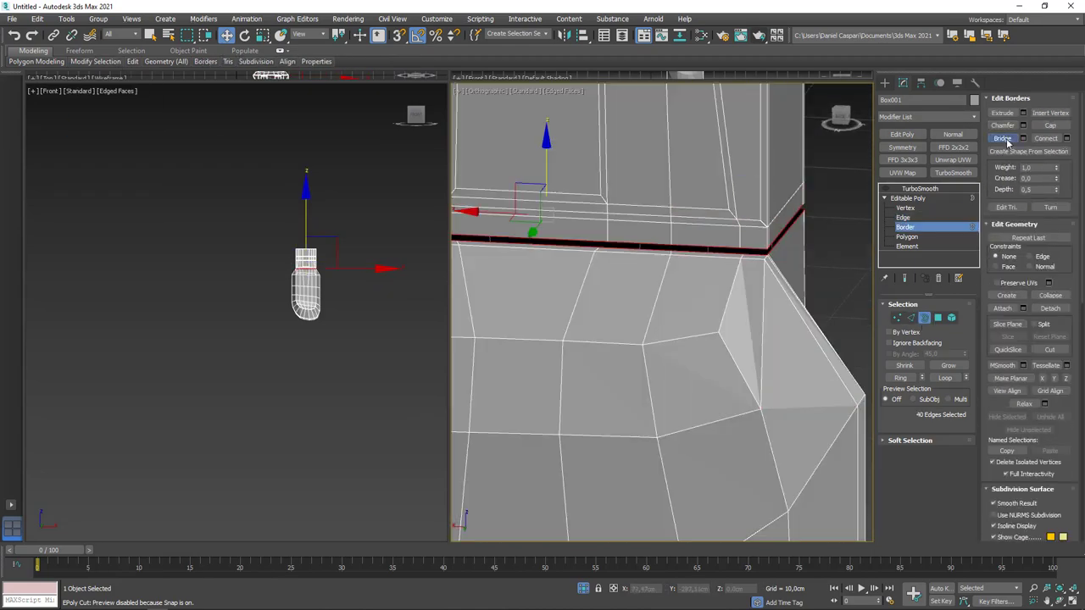
scroll(642, 274, down, 5)
click(919, 189)
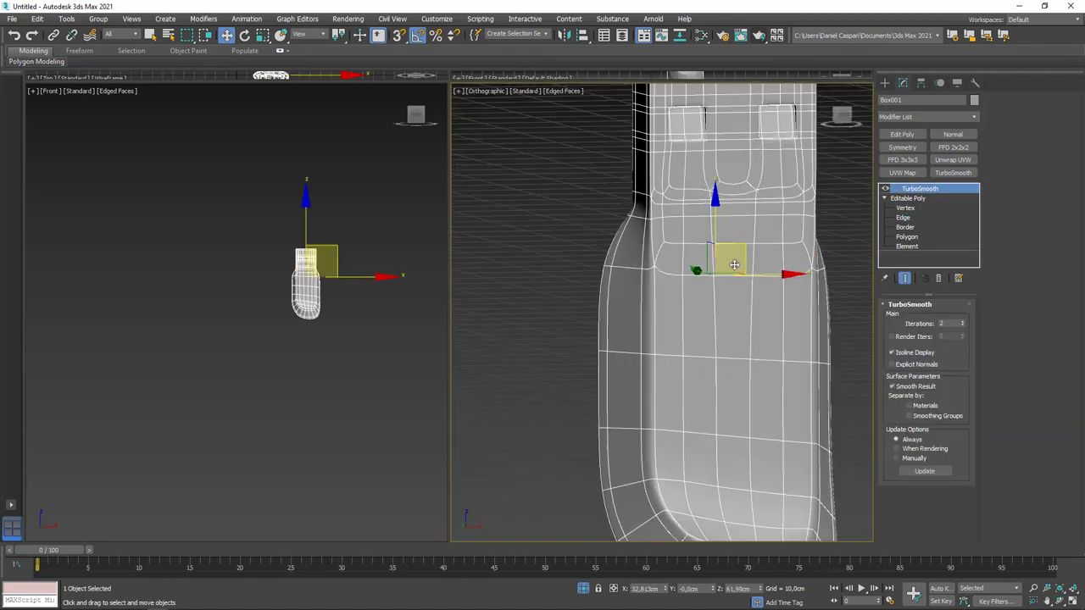
alt+middle_drag(734, 265, 695, 445)
- Draw a new cutter box across the body's side in the front view
key(f)
click(904, 151)
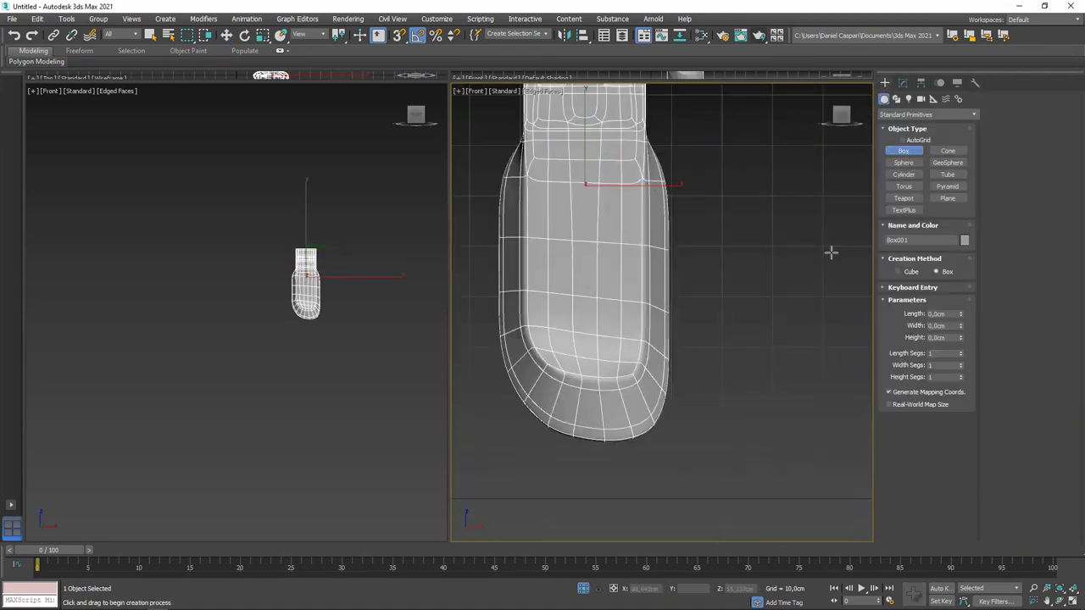
scroll(594, 339, up, 4)
key(F3)
drag(543, 318, 653, 393)
click(654, 393)
key(w)
key(F3)
alt+middle_drag(653, 393, 691, 359)
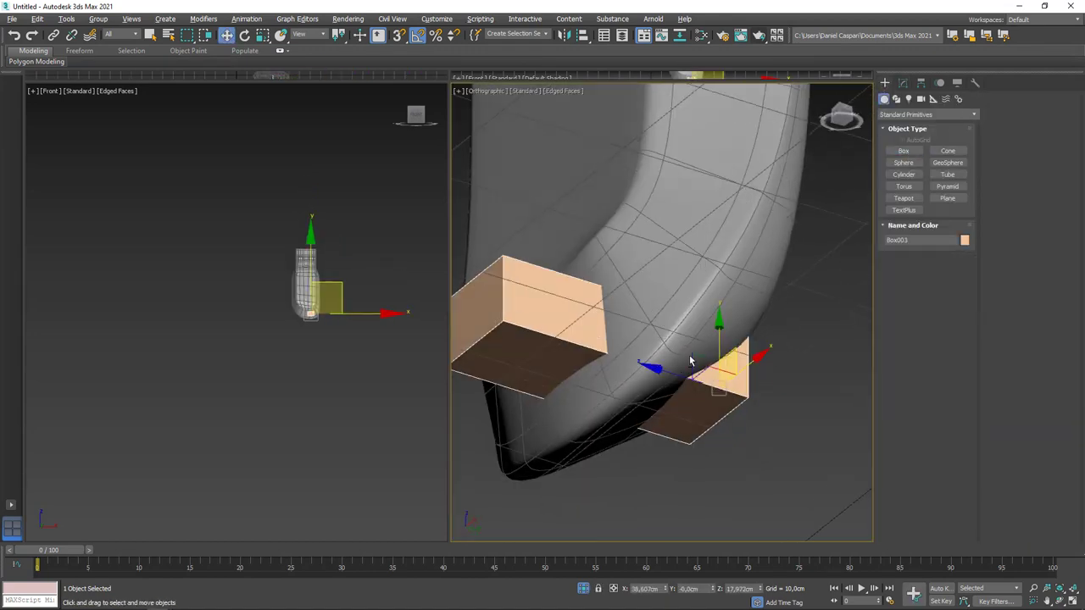
- Make the cutter box editable and reshape it into the body from the left view
key(l)
key(F3)
drag(472, 325, 615, 324)
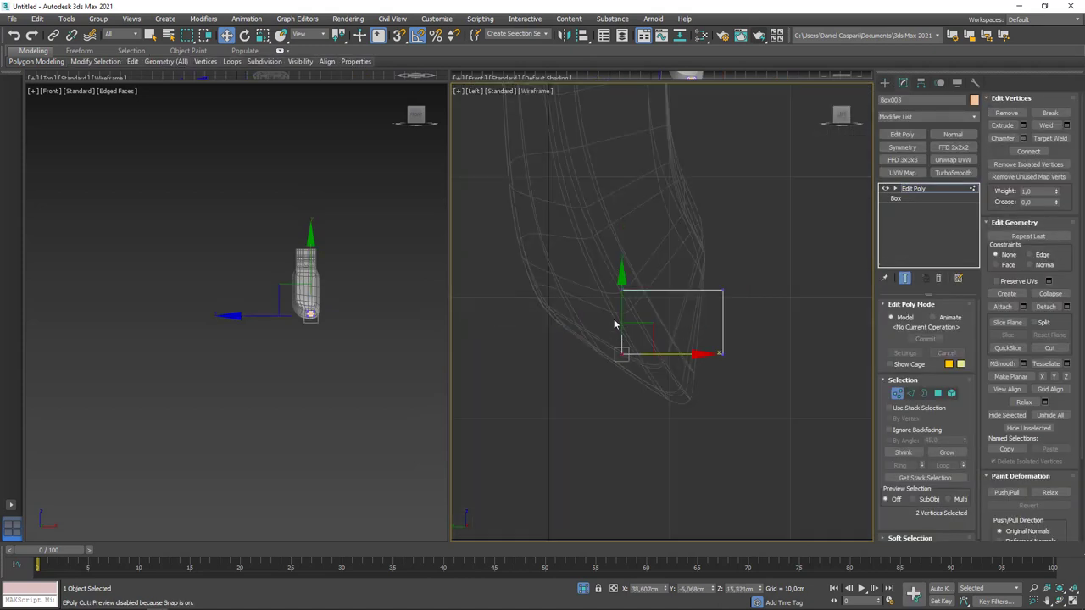
drag(636, 349, 610, 381)
click(892, 403)
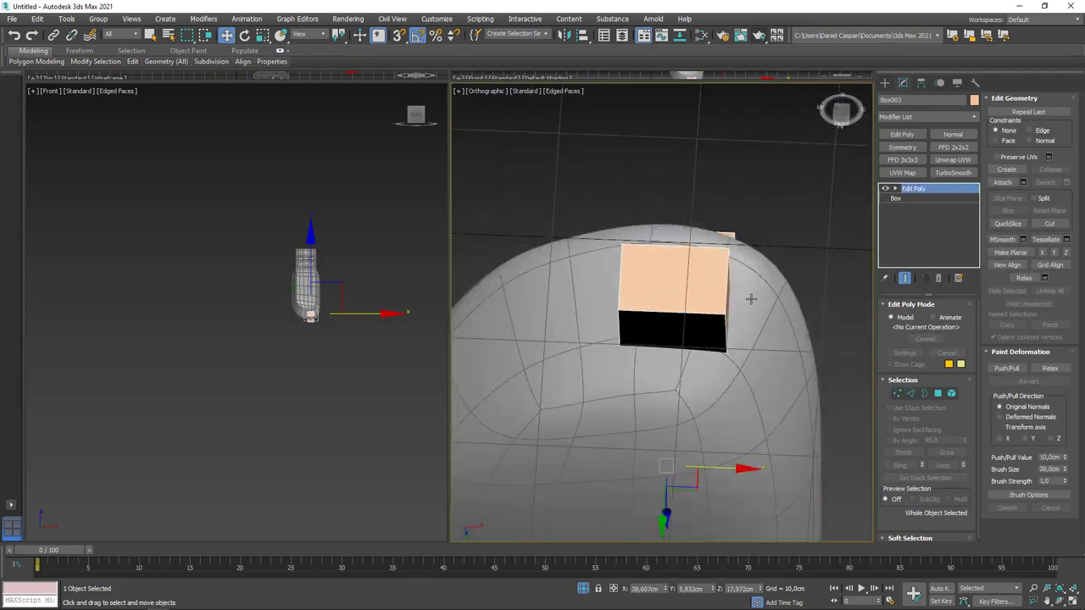
mouse_move(869, 332)
alt+middle_down()
mouse_move(726, 334)
mouse_move(701, 317)
mouse_move(704, 497)
mouse_move(746, 272)
alt+middle_up()
scroll(746, 272, down, 5)
- Disable Box001's TurboSmooth, insert an Edit Poly below it, and delete the top polygons
click(885, 188)
click(908, 198)
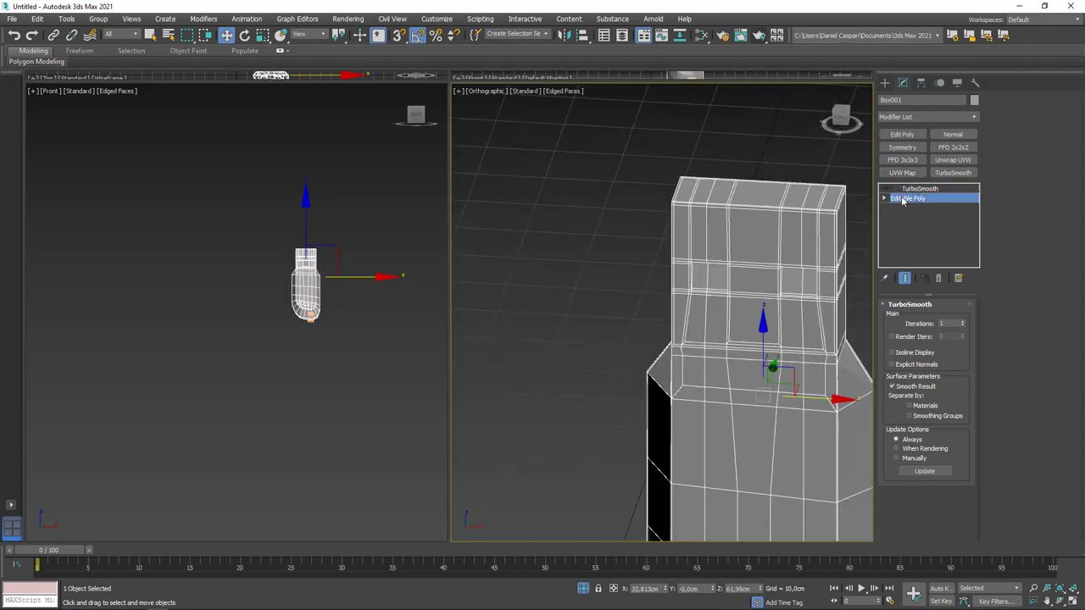
click(902, 134)
click(945, 453)
scroll(683, 256, up, 3)
key(Delete)
- Select the open top border, inner wall polygons and middle vertices of the body
alt+middle_drag(684, 340, 683, 256)
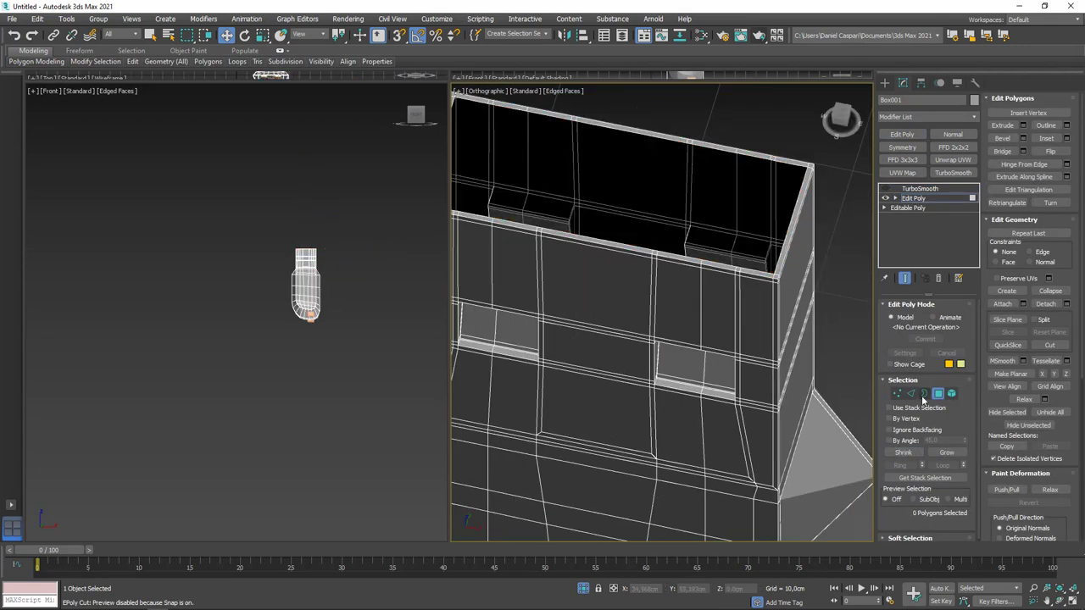
key(3)
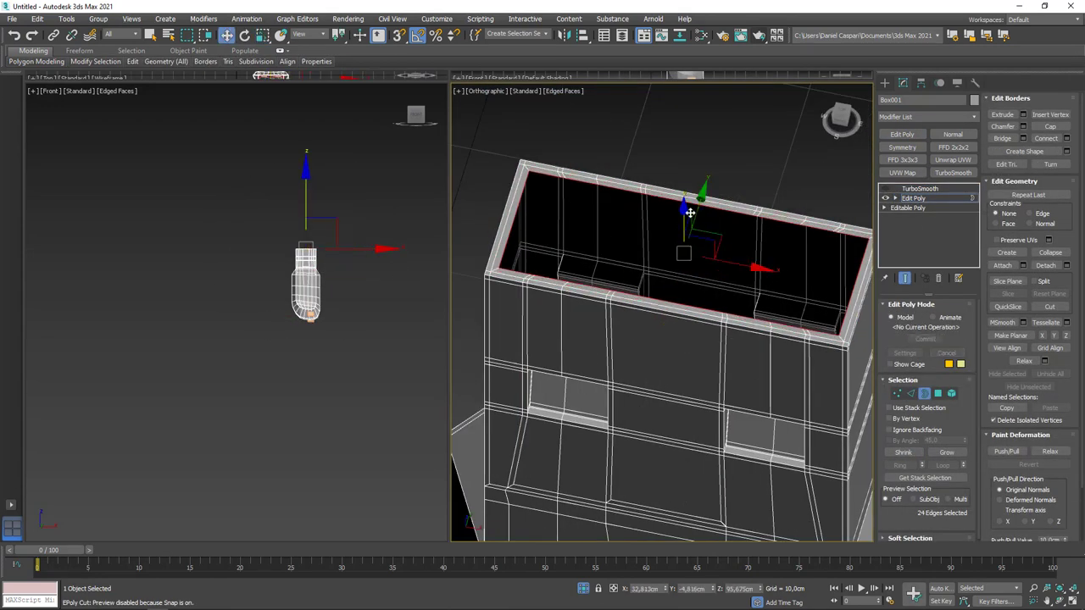
mouse_move(688, 265)
alt+middle_down()
mouse_move(569, 310)
mouse_move(795, 278)
mouse_move(543, 240)
alt+middle_up()
ctrl+click(938, 394)
key(l)
key(1)
drag(723, 246, 677, 195)
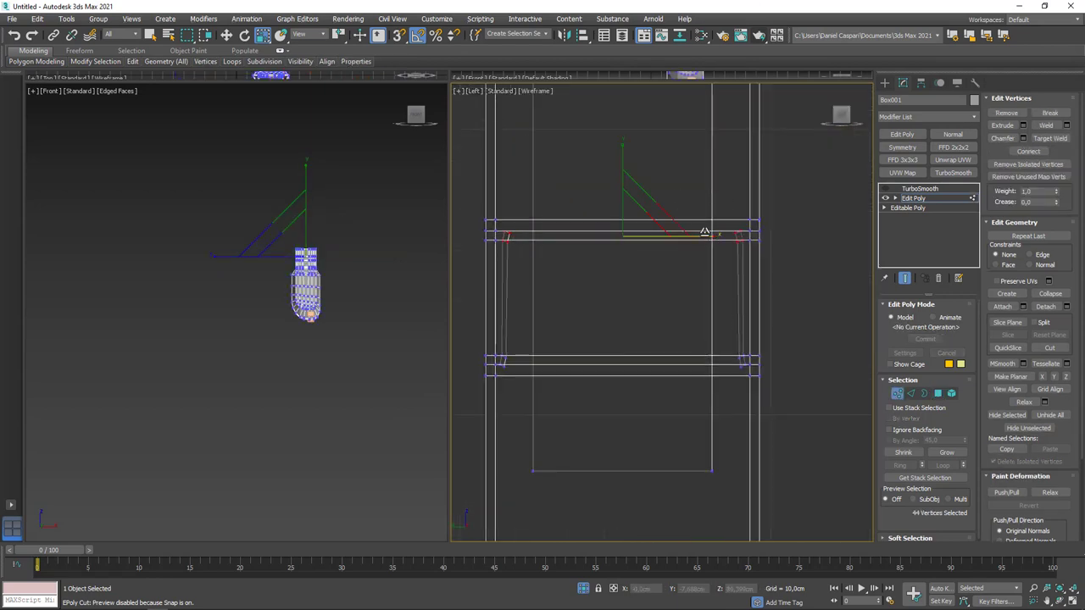
click(936, 394)
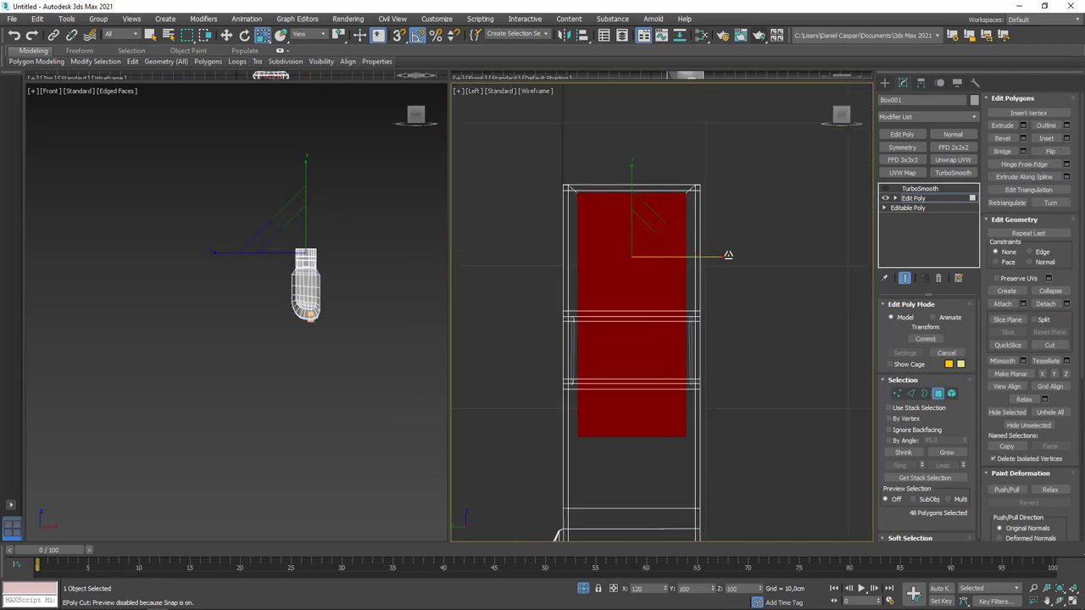
click(914, 190)
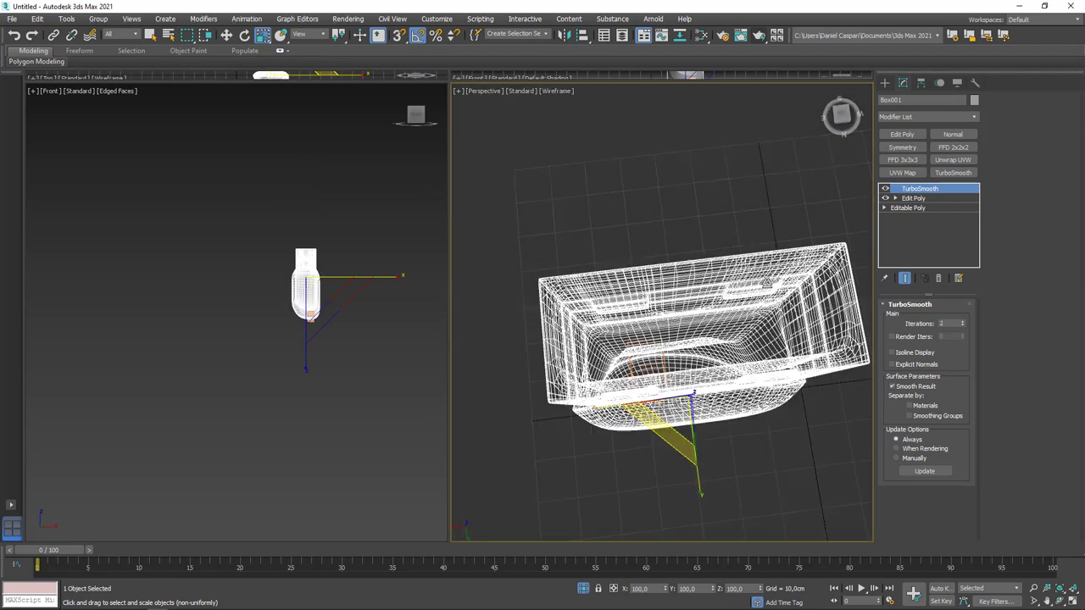
- Select the cage vertices around the connector opening in the Edit Poly layer
alt+middle_drag(750, 263, 895, 200)
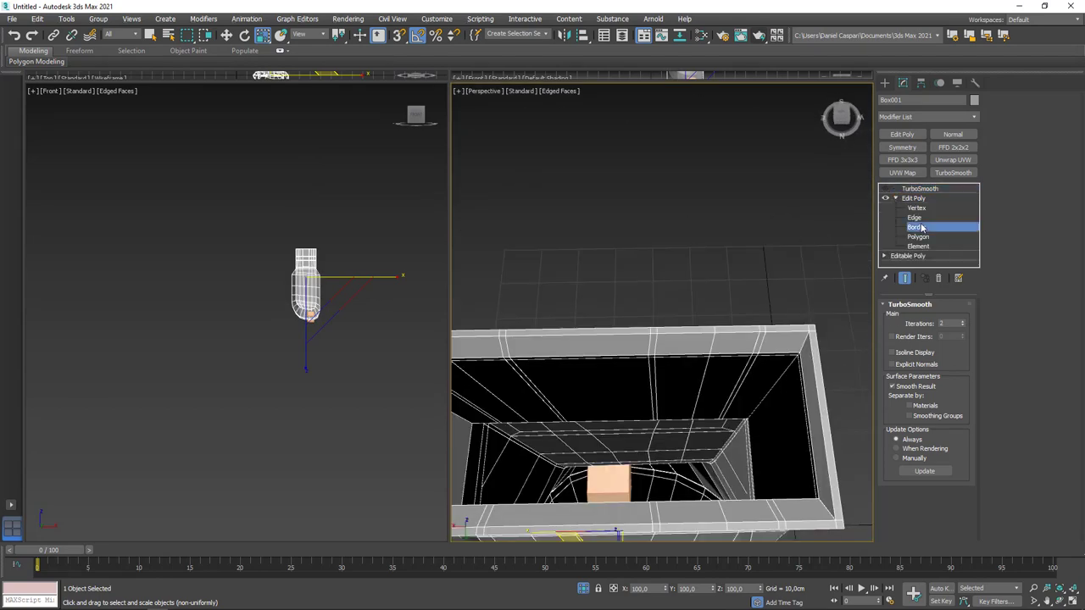
key(1)
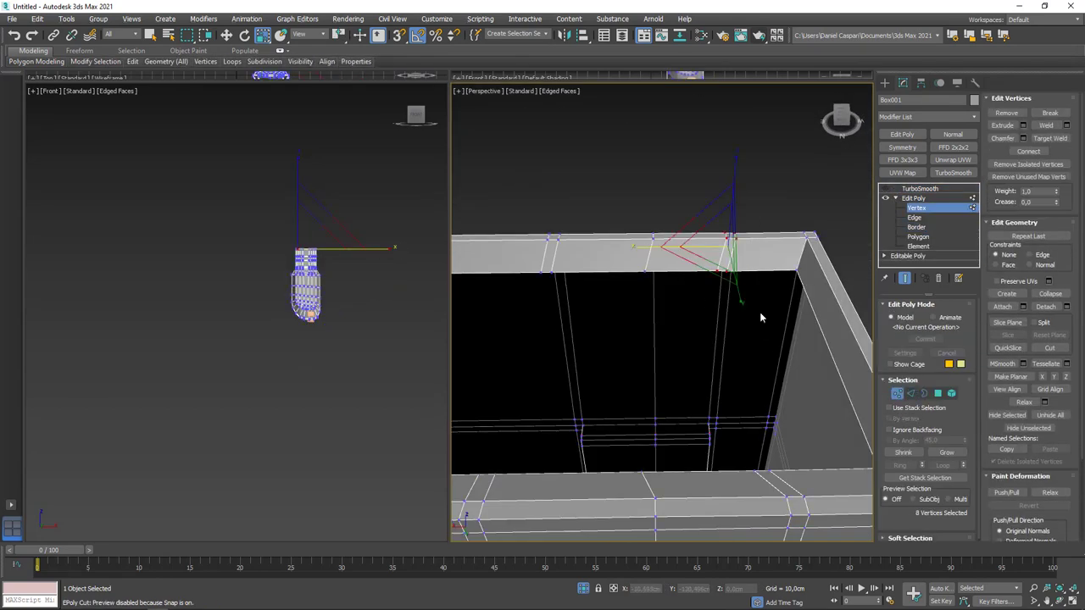
click(897, 394)
alt+middle_drag(601, 351, 610, 295)
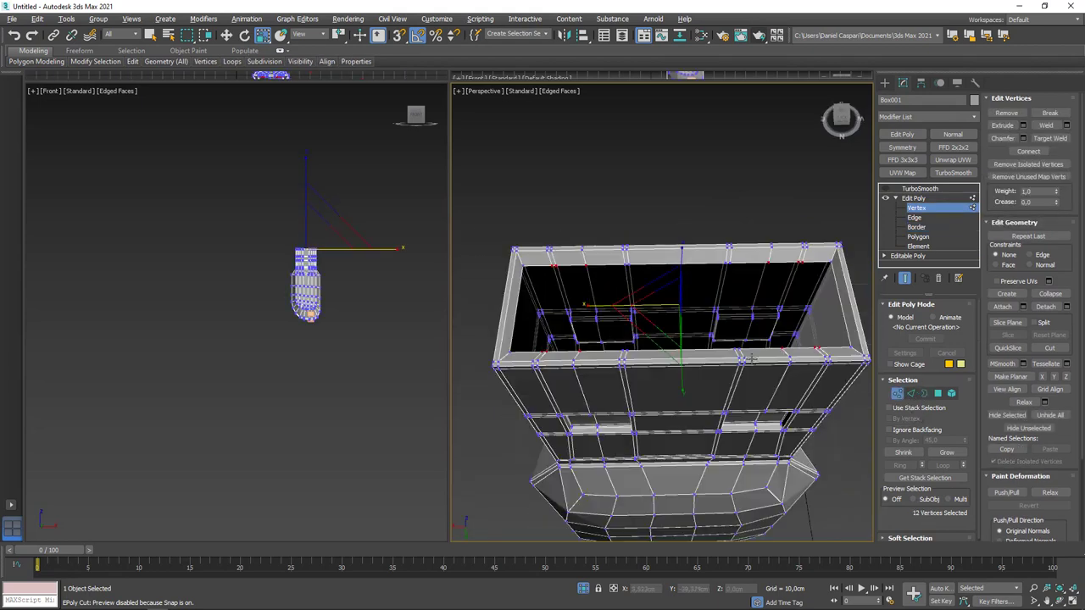
scroll(610, 295, down, 5)
scroll(611, 295, up, 5)
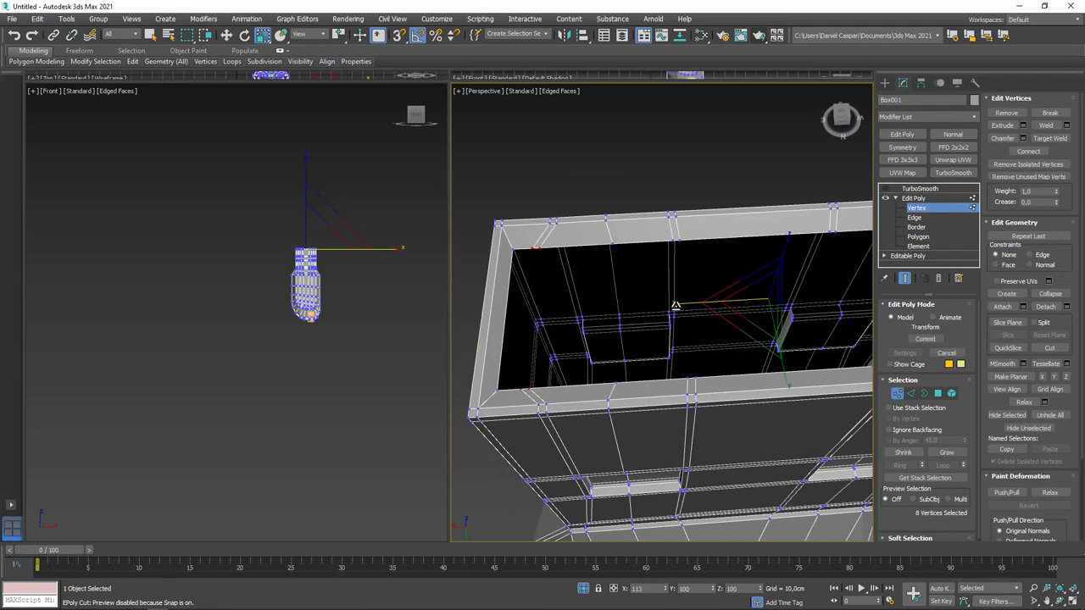
mouse_move(768, 337)
alt+middle_down()
mouse_move(600, 260)
mouse_move(687, 318)
mouse_move(697, 274)
alt+middle_up()
- Connect edges with a pinch of 83 and inspect the smoothed body from several angles
key(2)
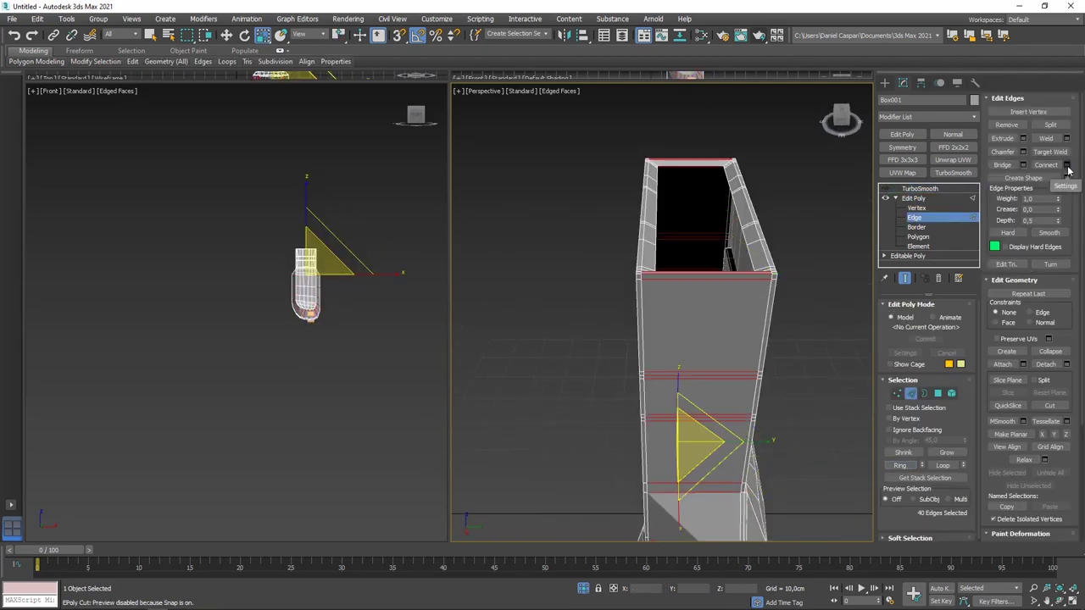
drag(674, 339, 676, 292)
middle_drag(675, 292, 737, 205)
alt+middle_drag(775, 271, 691, 130)
key(w)
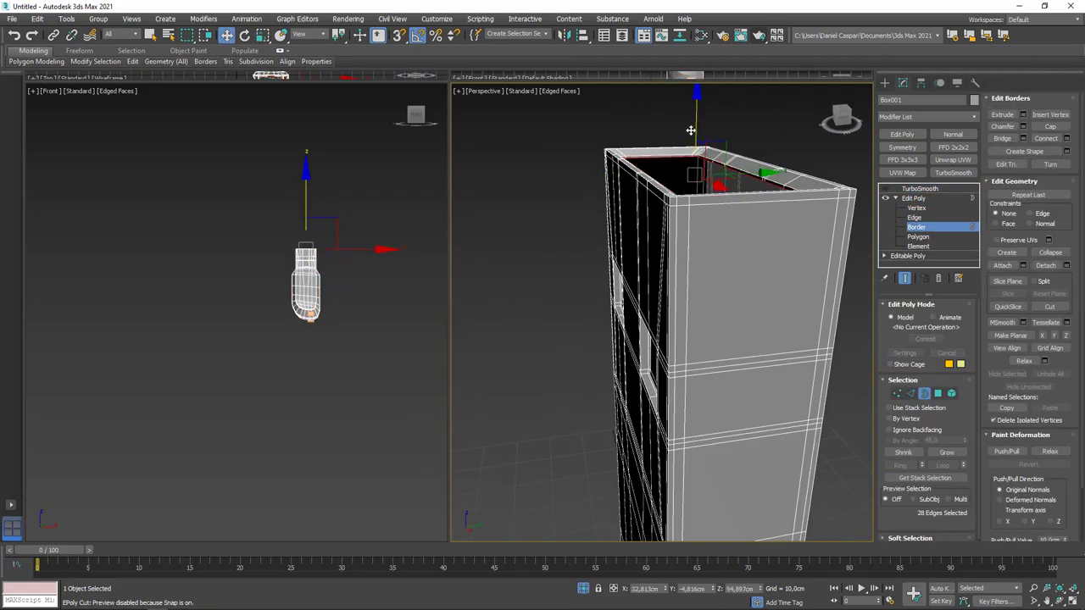
alt+middle_drag(758, 381, 800, 364)
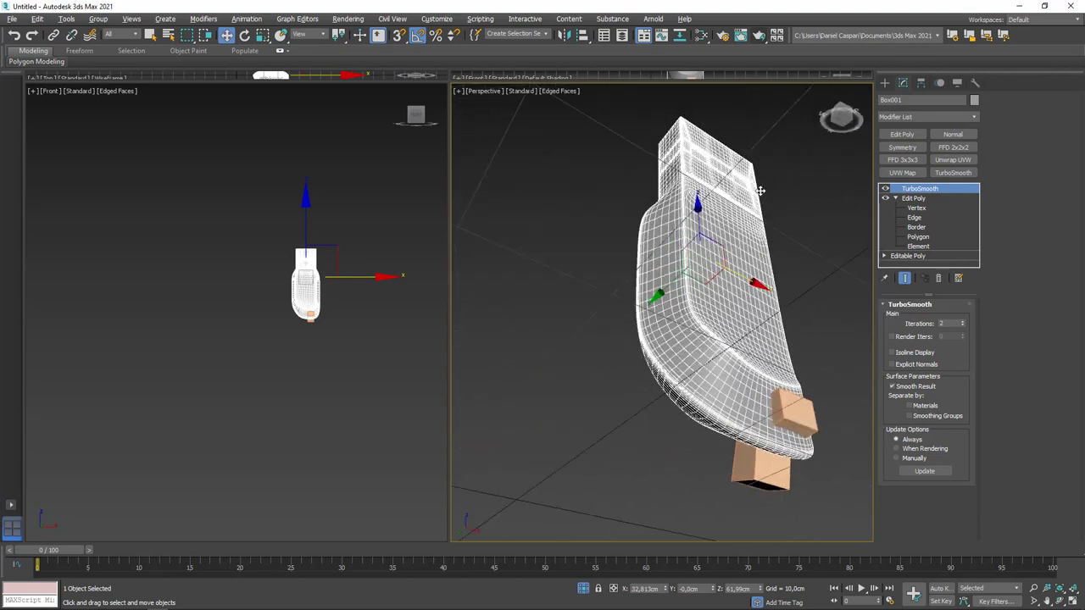
- Lower the TurboSmooth Iterations to 1 and bring the whole body back into view
click(964, 328)
scroll(740, 342, up, 3)
scroll(739, 337, down, 5)
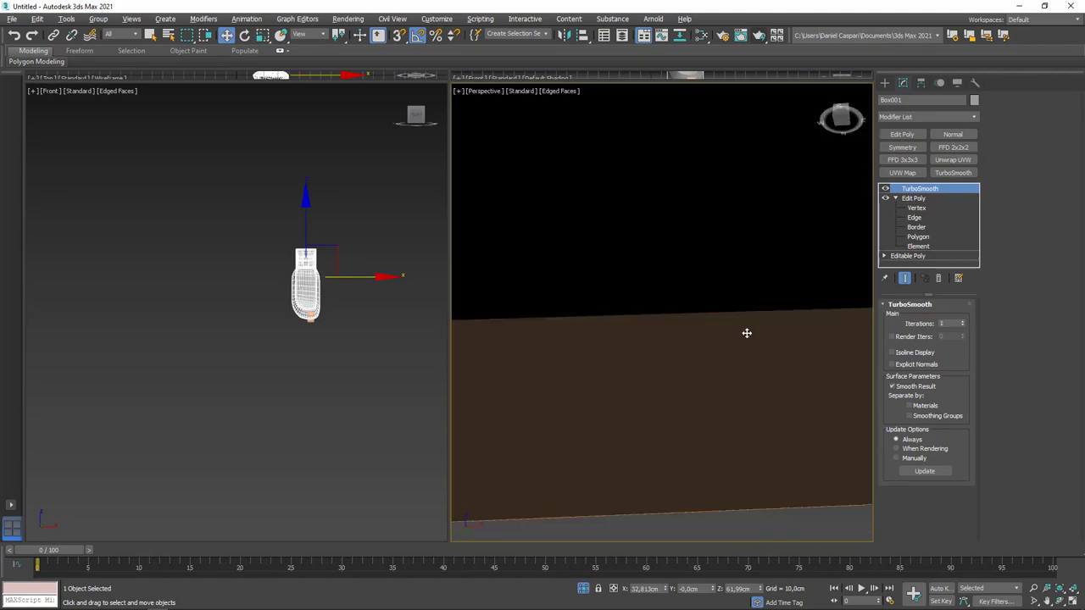
mouse_move(746, 332)
alt+middle_down()
mouse_move(723, 179)
mouse_move(729, 255)
alt+middle_up()
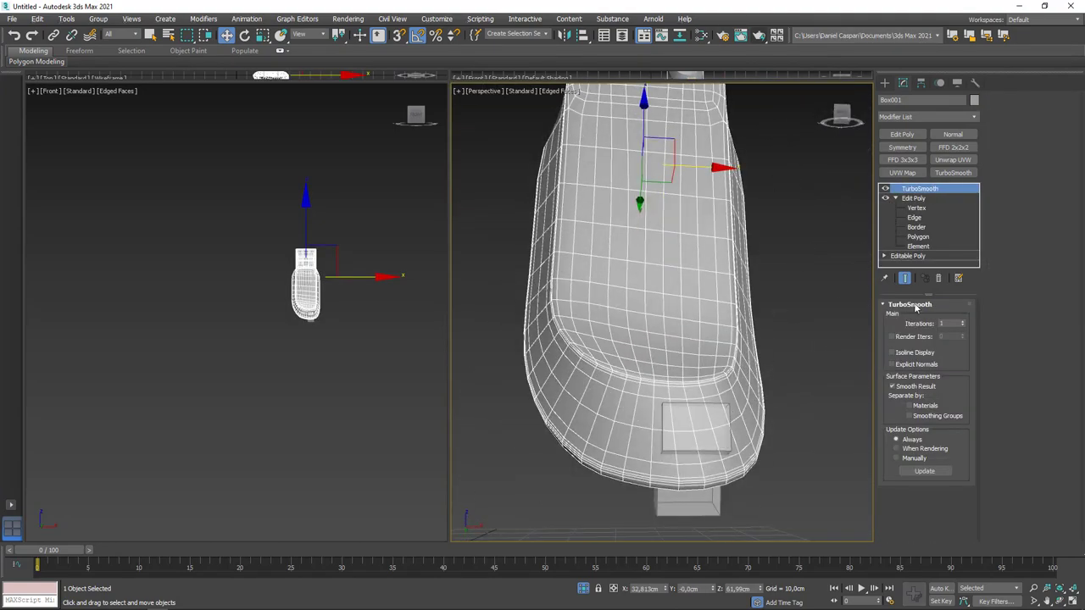
- Add an Edit Poly modifier above TurboSmooth and cut a rectangular outline into the body's side
click(902, 134)
scroll(690, 310, up, 3)
scroll(605, 276, up, 2)
key(alt+c)
scroll(642, 303, up, 2)
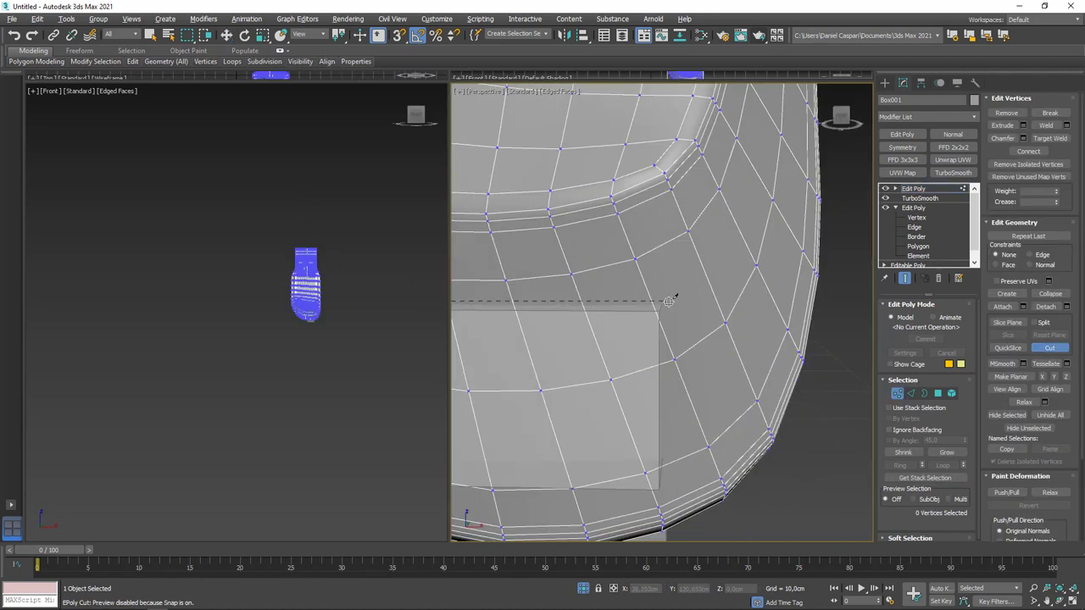
scroll(685, 361, up, 4)
scroll(690, 412, down, 3)
scroll(738, 407, up, 3)
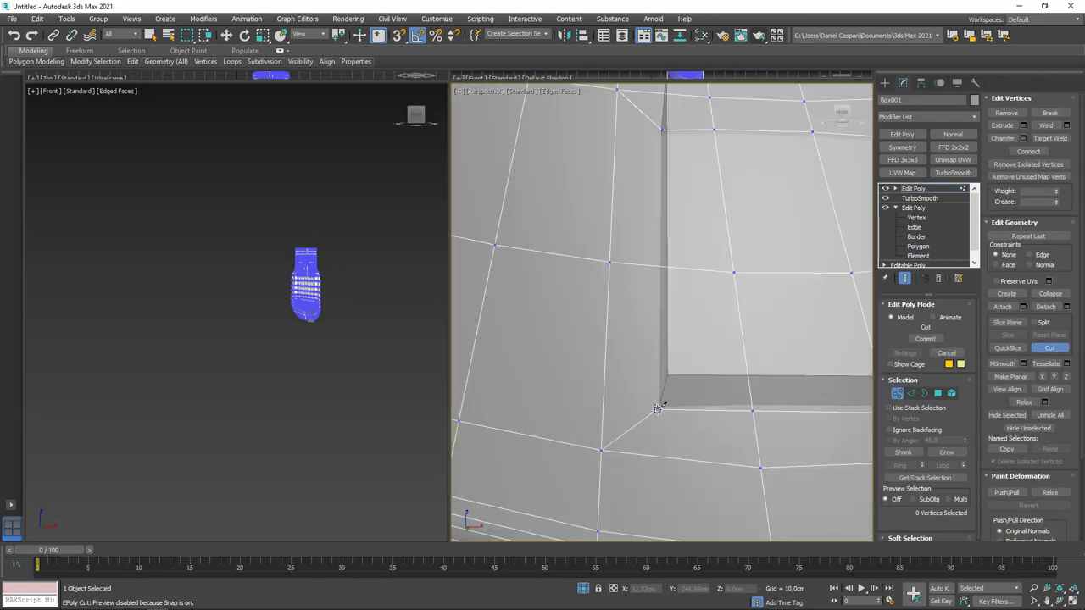
scroll(662, 240, down, 1)
scroll(649, 227, down, 1)
scroll(678, 322, down, 1)
scroll(717, 415, down, 2)
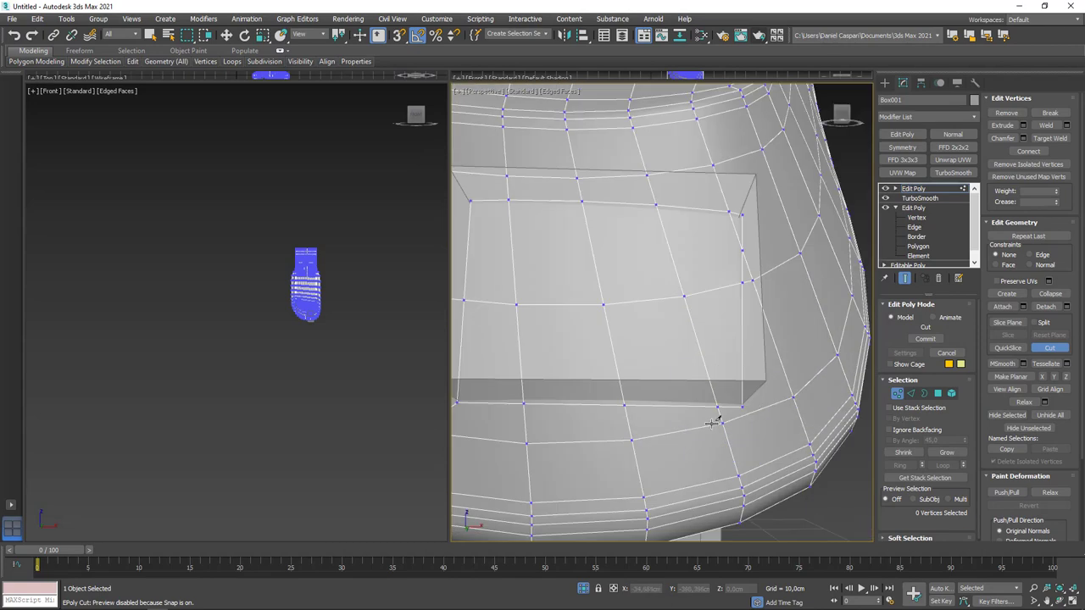
scroll(719, 418, down, 1)
right_click(719, 418)
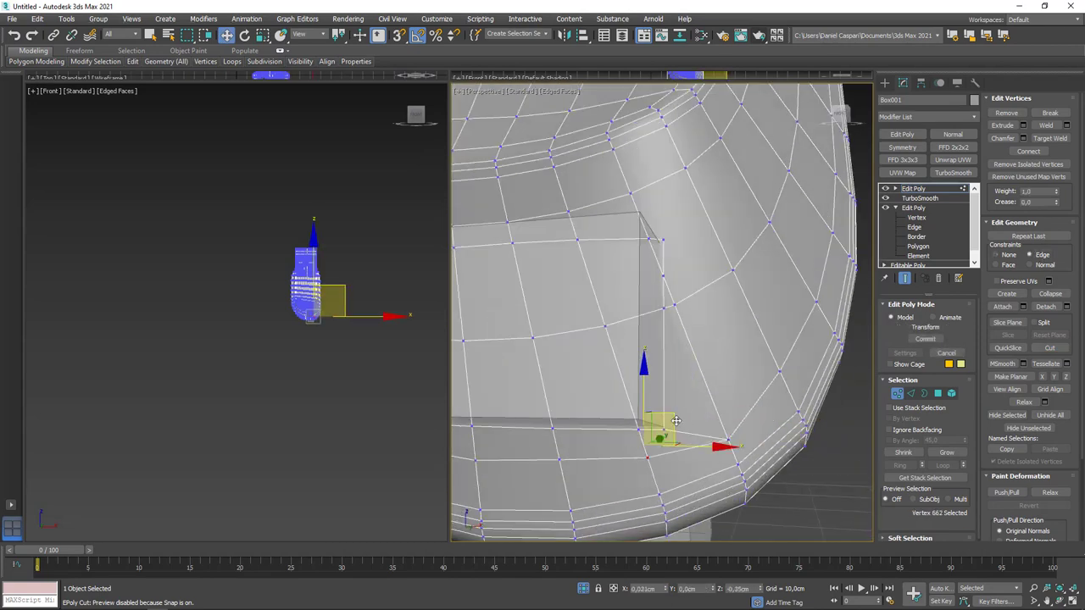
- Move an outline vertex to square up the rectangle, undoing stray vertex and edge selections
scroll(628, 415, up, 2)
drag(690, 302, 727, 310)
click(627, 154)
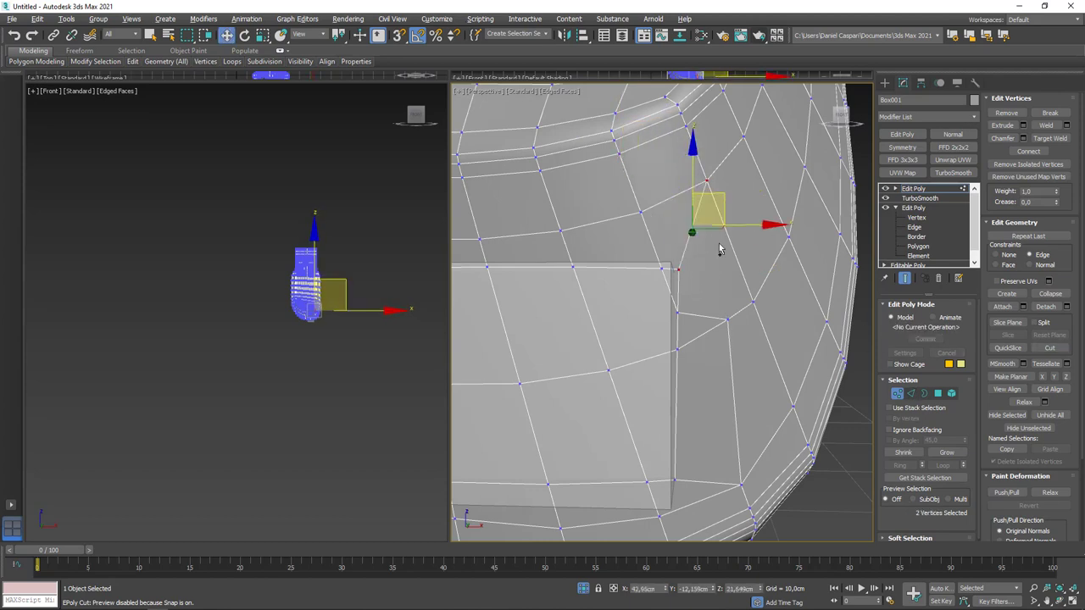
key(ctrl+z)
key(2)
click(685, 307)
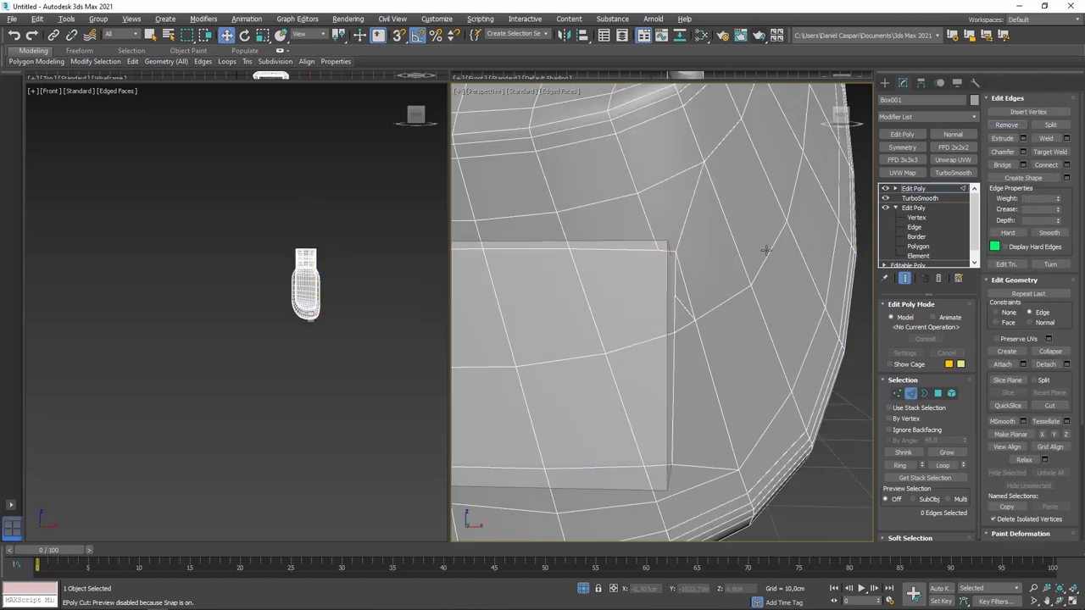
scroll(766, 250, down, 2)
key(ctrl+z)
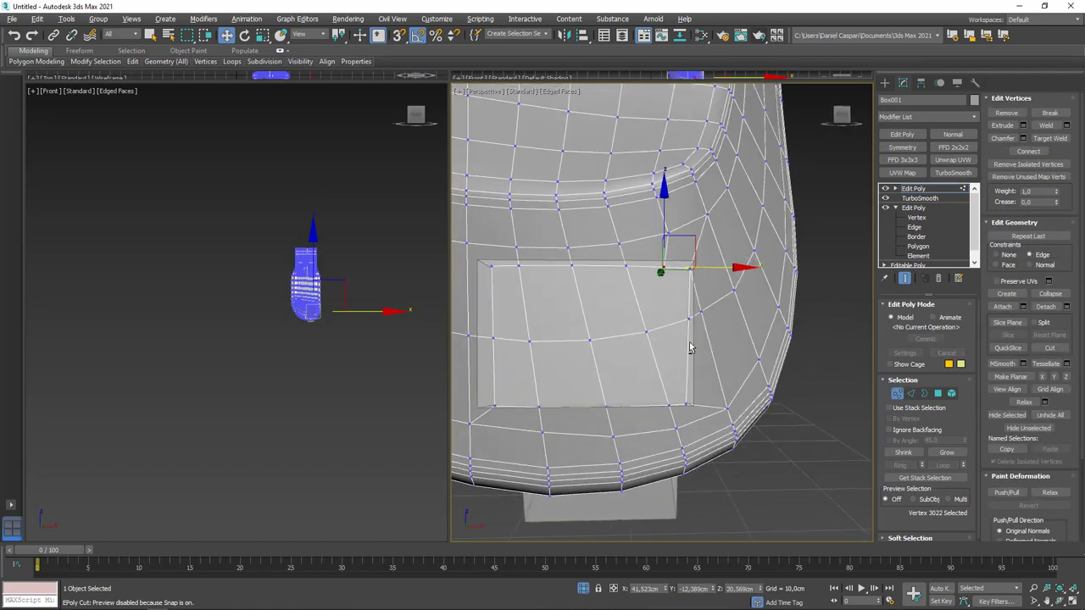
- Orbit around the panel corner, then select the two outline corner vertices before switching to Polygon mode
mouse_move(689, 348)
alt+middle_down()
mouse_move(630, 305)
mouse_move(926, 395)
alt+middle_up()
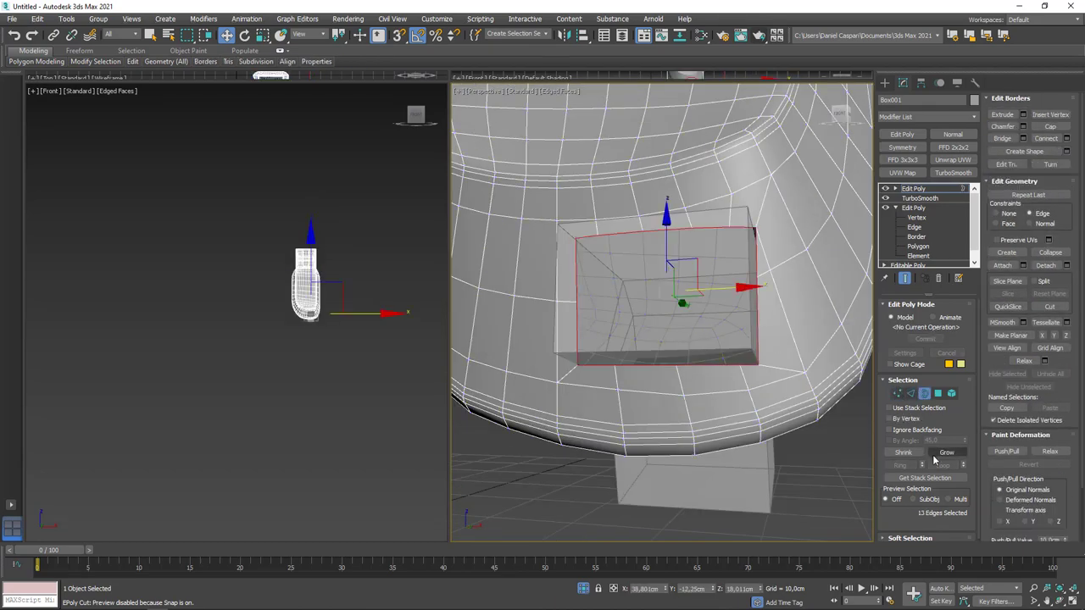
mouse_move(935, 459)
alt+middle_down()
mouse_move(899, 407)
mouse_move(830, 356)
mouse_move(763, 339)
mouse_move(797, 334)
mouse_move(702, 322)
alt+middle_up()
key(1)
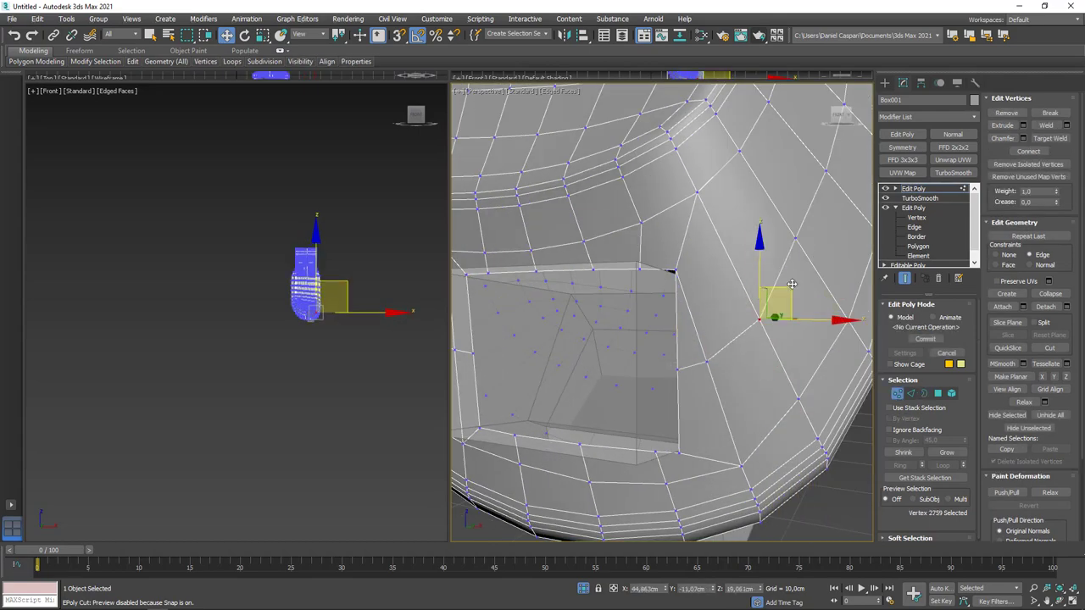
mouse_move(792, 284)
alt+middle_down()
mouse_move(741, 370)
mouse_move(737, 305)
mouse_move(761, 386)
mouse_move(621, 337)
alt+middle_up()
mouse_move(802, 323)
alt+middle_down()
mouse_move(646, 238)
mouse_move(653, 271)
mouse_move(654, 240)
mouse_move(697, 303)
mouse_move(714, 386)
alt+middle_up()
key(w)
scroll(653, 240, up, 5)
ctrl+click(715, 386)
key(4)
scroll(652, 405, down, 5)
- Select the polygon inside the cut outline and the edges along the hole's top and right side
scroll(687, 238, up, 6)
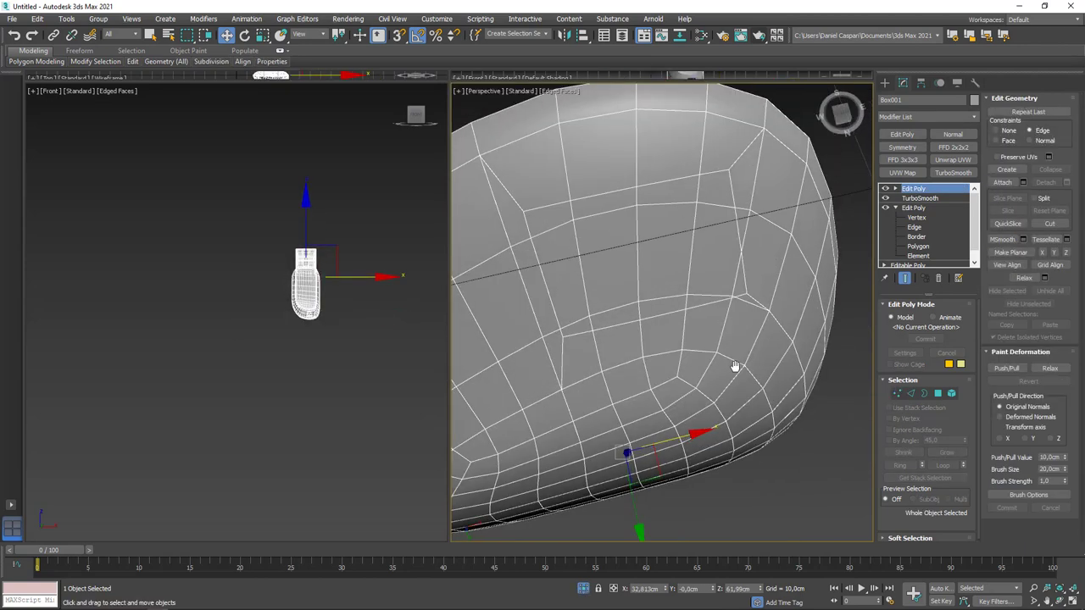
click(688, 239)
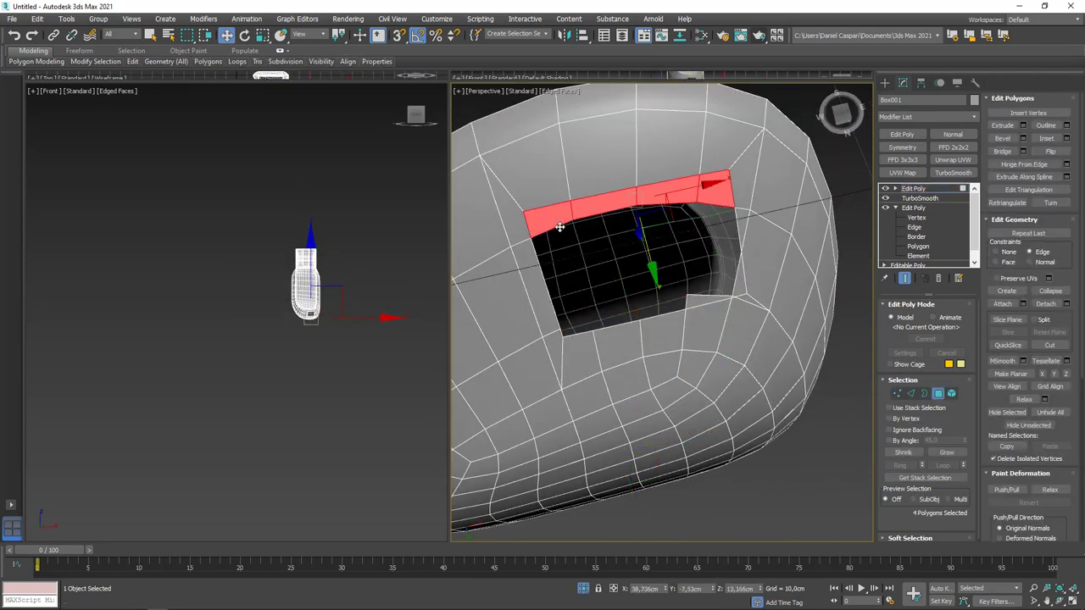
key(2)
scroll(750, 302, up, 4)
click(704, 299)
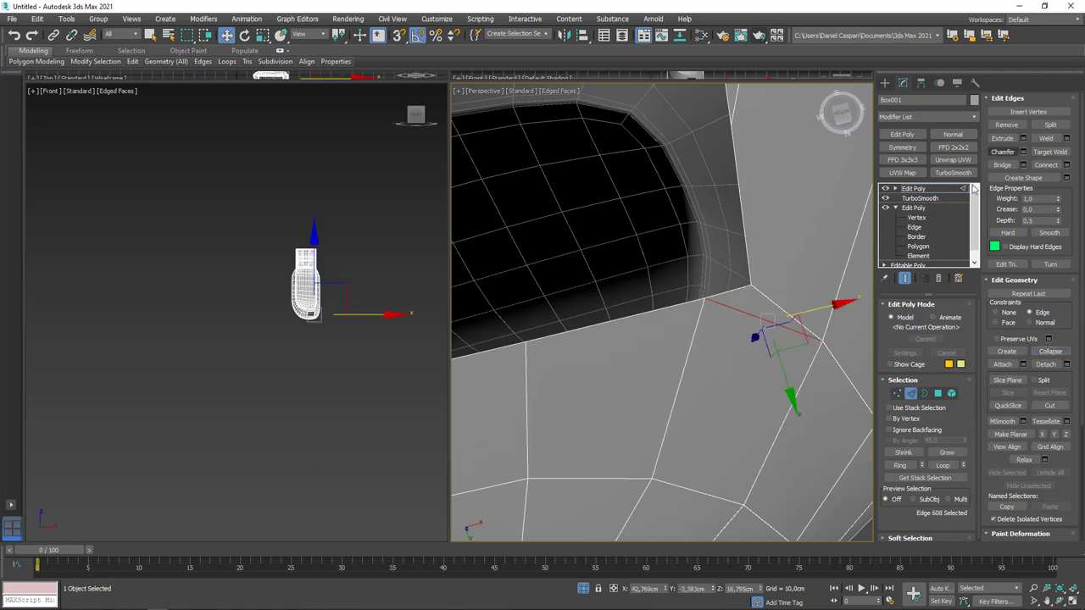
scroll(814, 351, down, 4)
key(1)
scroll(765, 303, up, 4)
scroll(671, 291, up, 2)
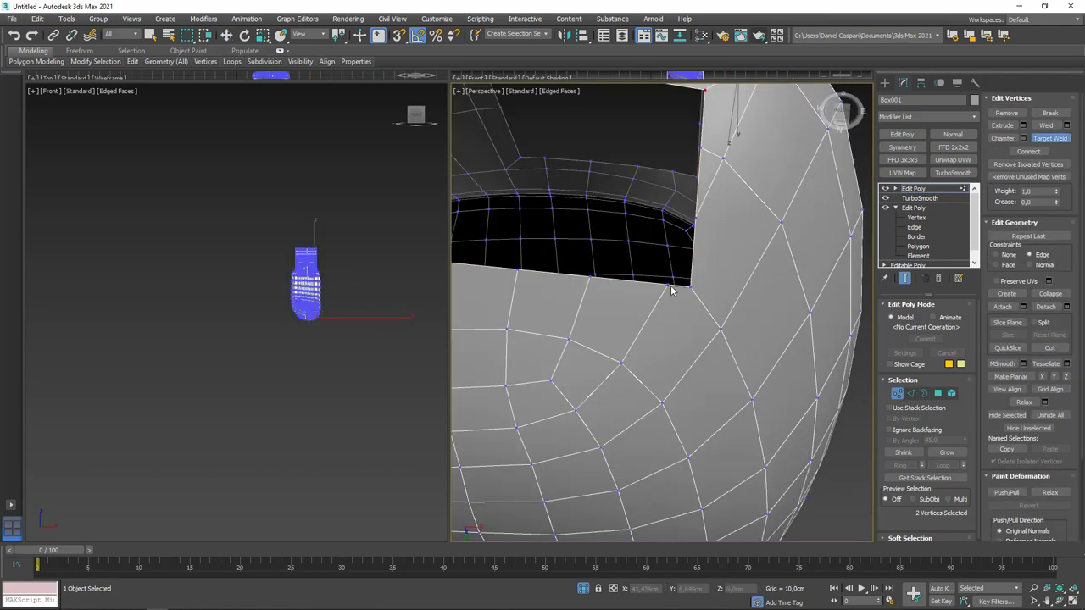
scroll(671, 290, down, 3)
key(2)
click(710, 290)
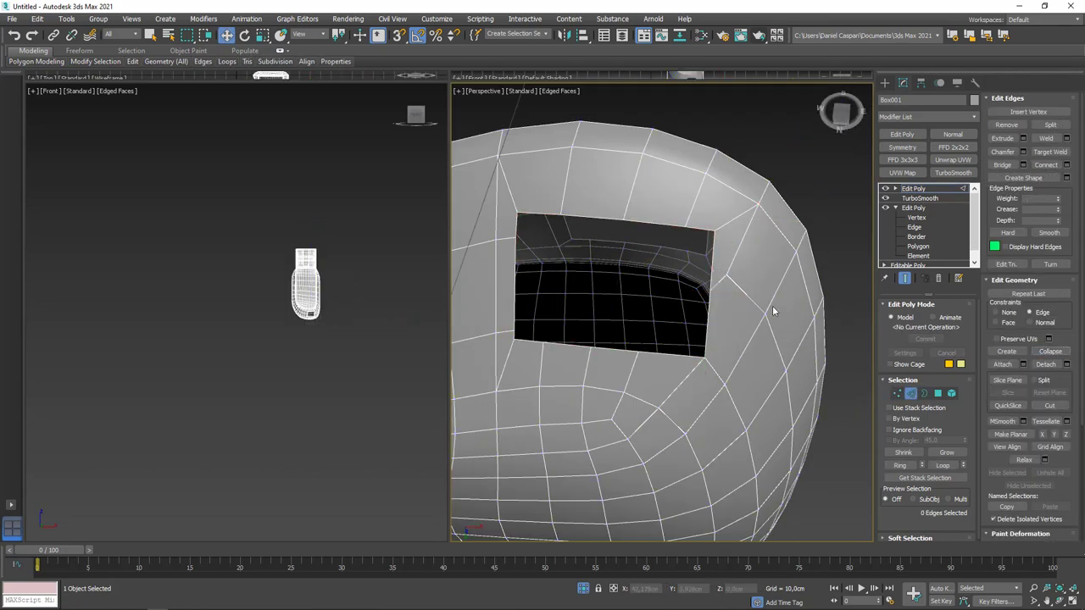
alt+middle_drag(773, 311, 763, 331)
- Select the hole's border loop and bridge the edge rows to form the hole's floor
key(3)
click(719, 362)
scroll(822, 342, up, 2)
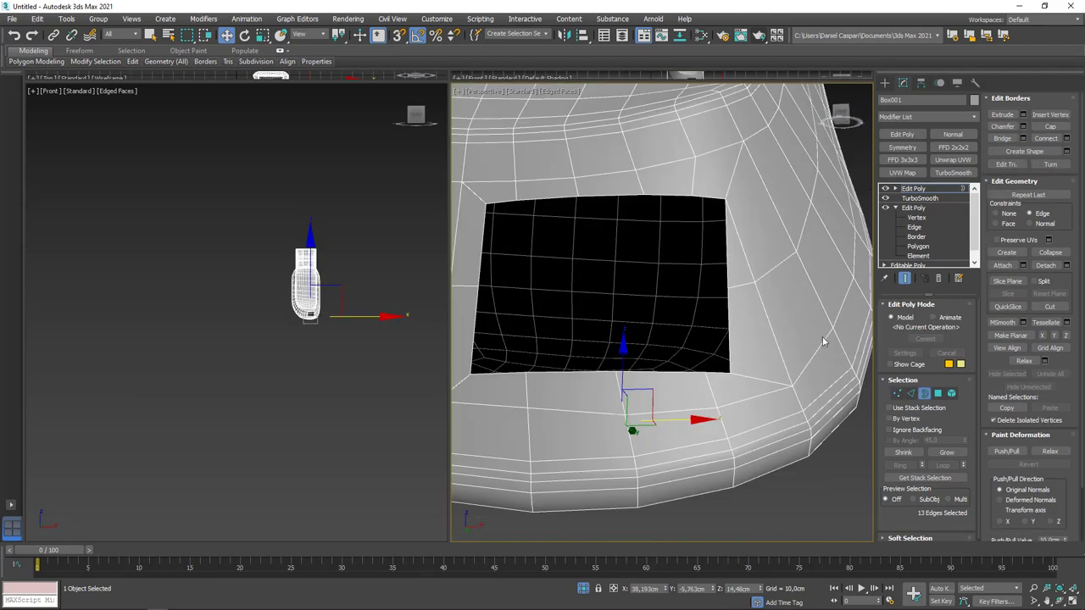
key(2)
scroll(785, 387, down, 3)
scroll(707, 298, up, 2)
scroll(717, 341, down, 2)
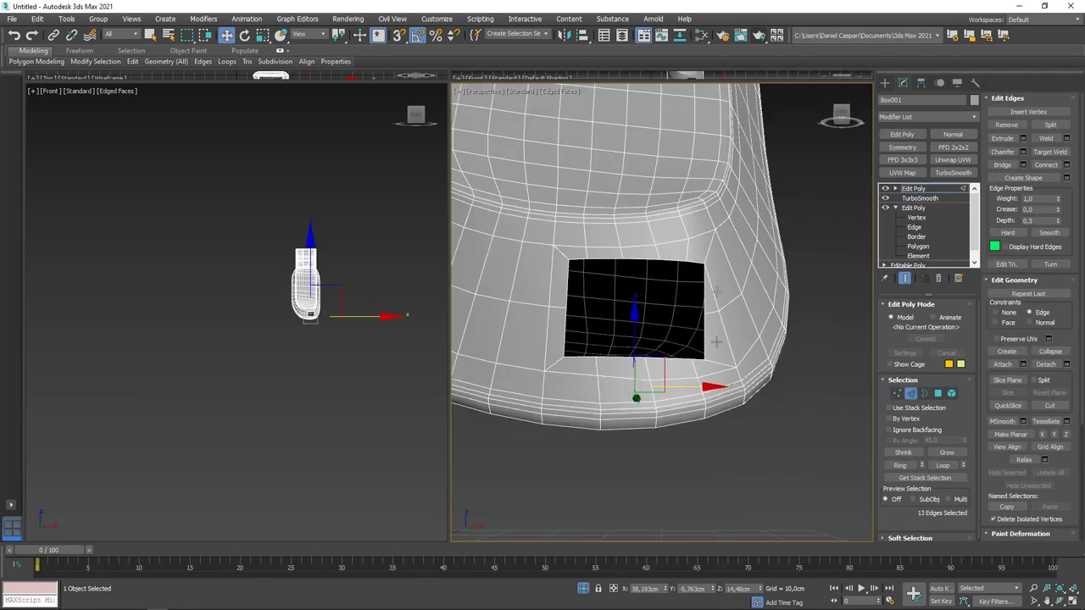
alt+middle_drag(716, 342, 898, 397)
mouse_move(532, 346)
alt+middle_down()
mouse_move(678, 339)
mouse_move(686, 290)
mouse_move(764, 363)
alt+middle_up()
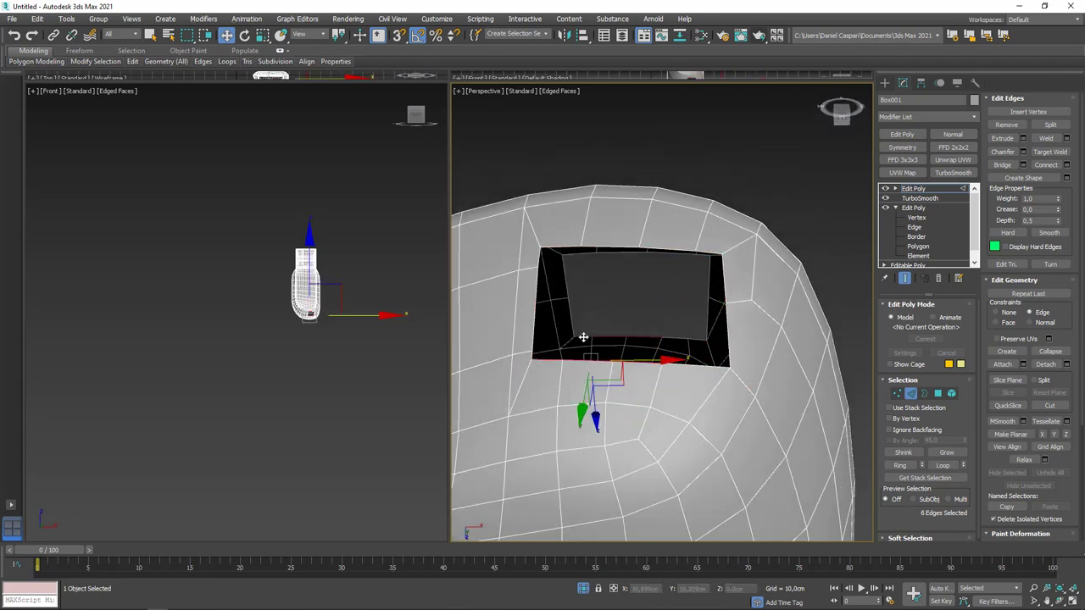
shift+drag(694, 364, 674, 291)
alt+middle_drag(673, 290, 692, 325)
- Cut new edges connecting the hole's corners to nearby vertices of the surrounding mesh
key(alt+c)
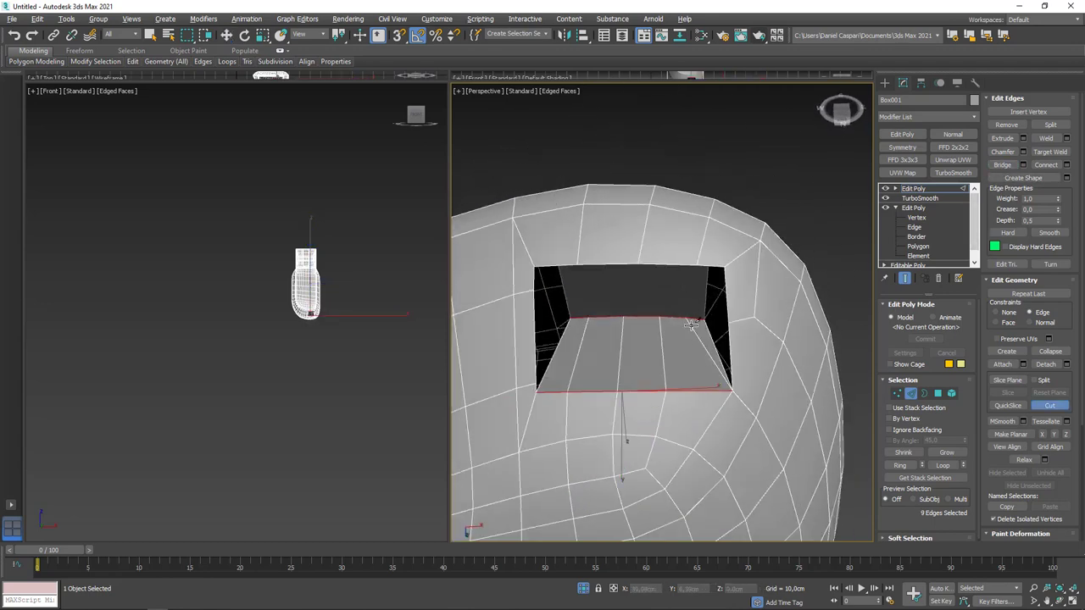
key(1)
scroll(686, 387, up, 3)
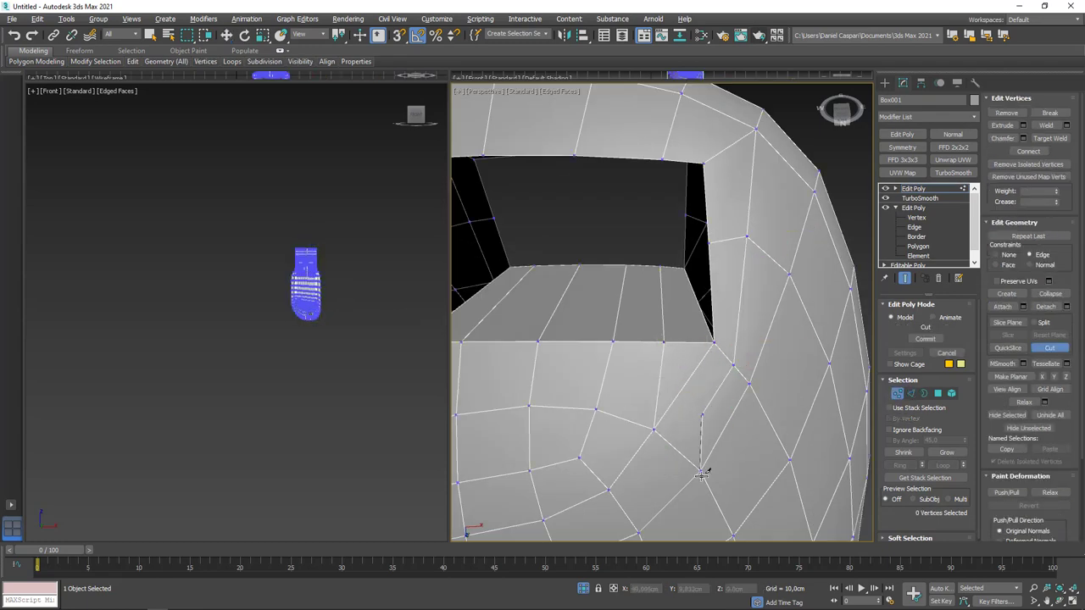
scroll(712, 421, down, 3)
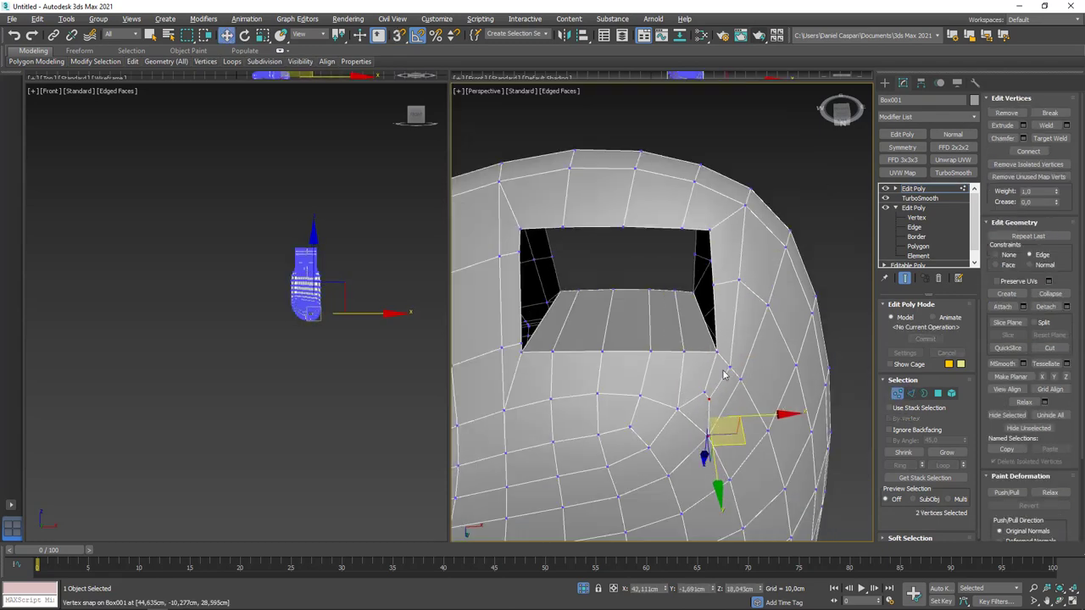
key(2)
scroll(721, 376, down, 3)
mouse_move(721, 375)
alt+middle_down()
mouse_move(695, 375)
mouse_move(699, 339)
alt+middle_up()
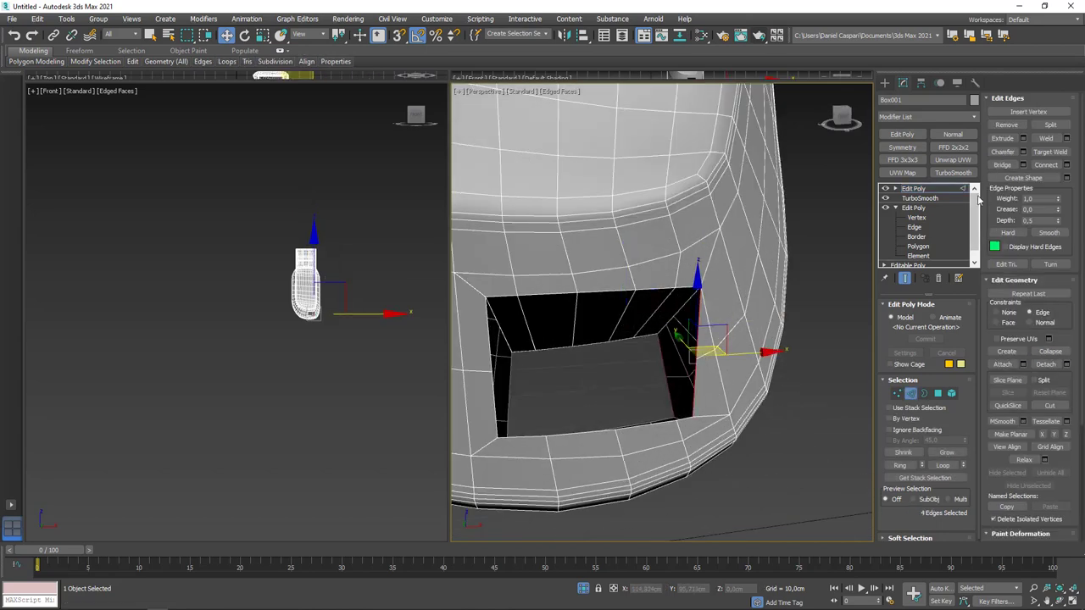
mouse_move(840, 382)
alt+middle_down()
mouse_move(782, 451)
mouse_move(669, 447)
alt+middle_up()
- Loop-select the edges around the hole rim and select the hole's left border
key(alt+l)
alt+middle_drag(644, 356, 738, 351)
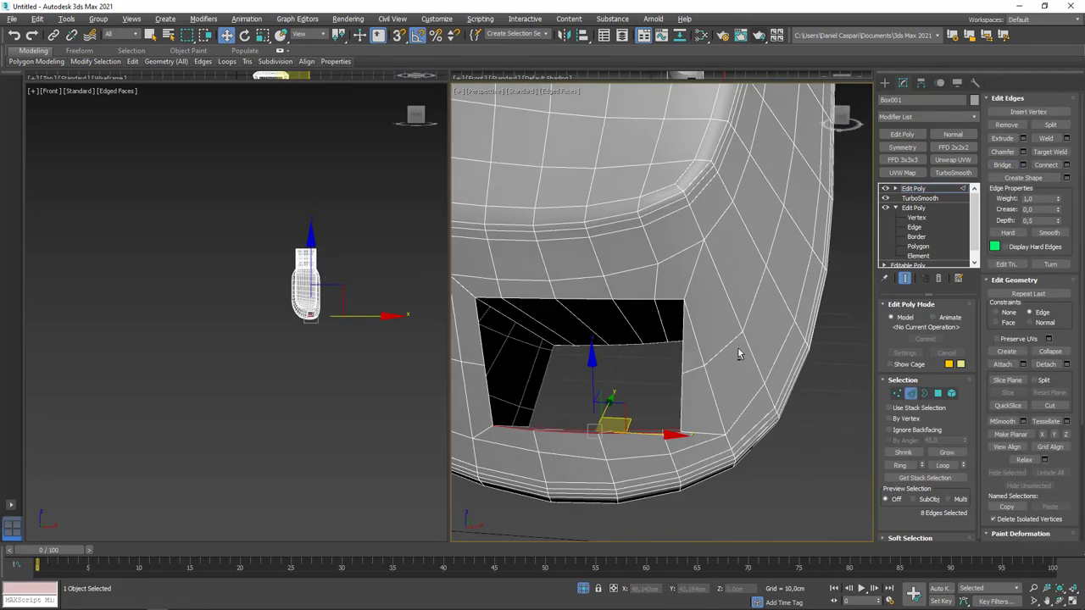
key(3)
click(503, 412)
alt+middle_drag(503, 412, 552, 469)
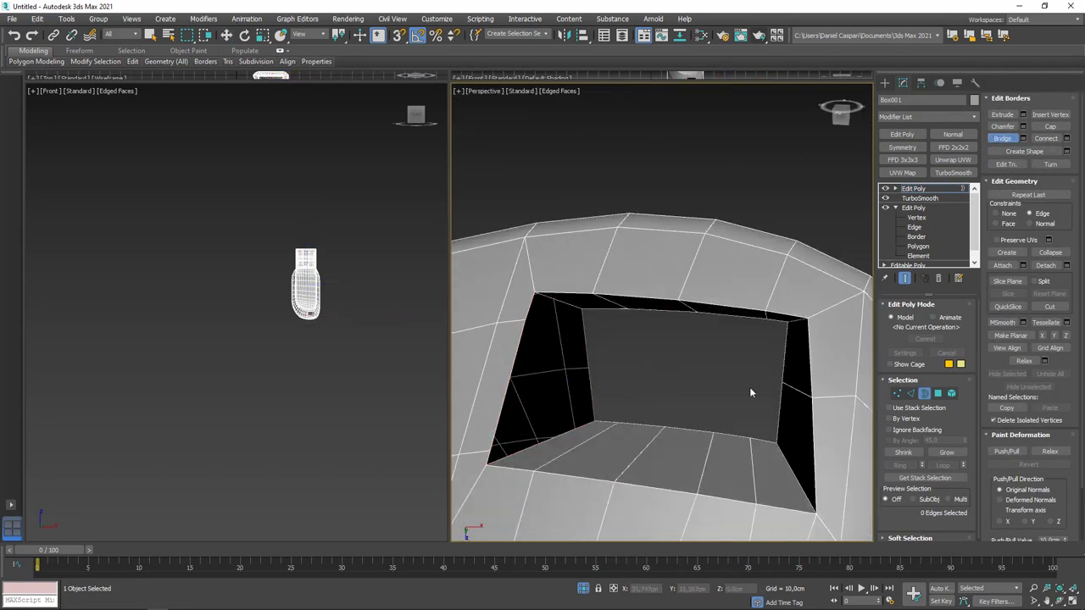
key(2)
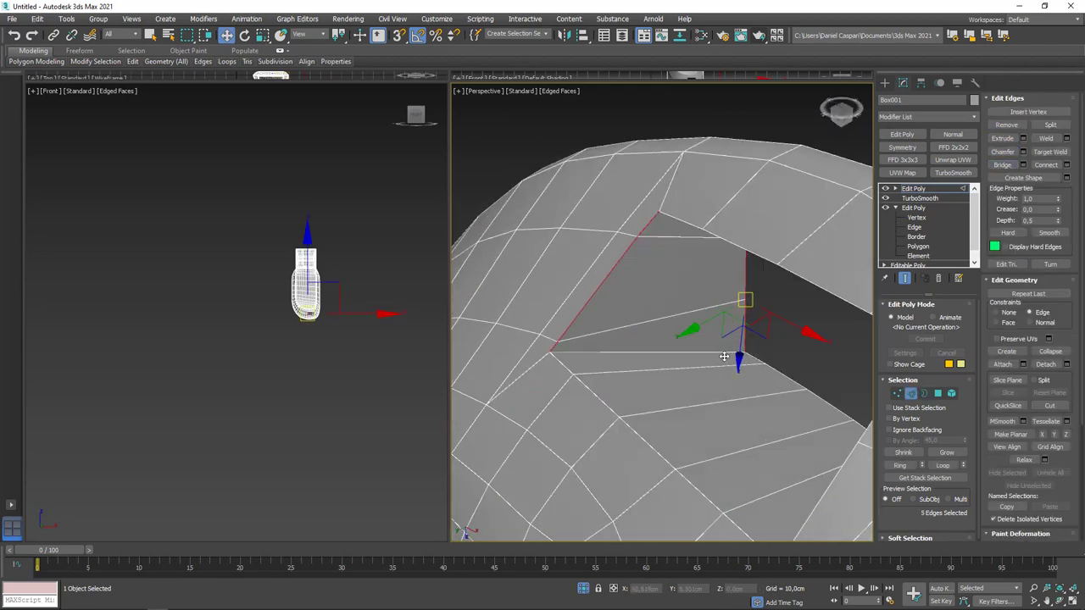
alt+middle_drag(662, 356, 712, 323)
- Tidy the edges and vertices below the hole, welding stray vertices into alignment
key(1)
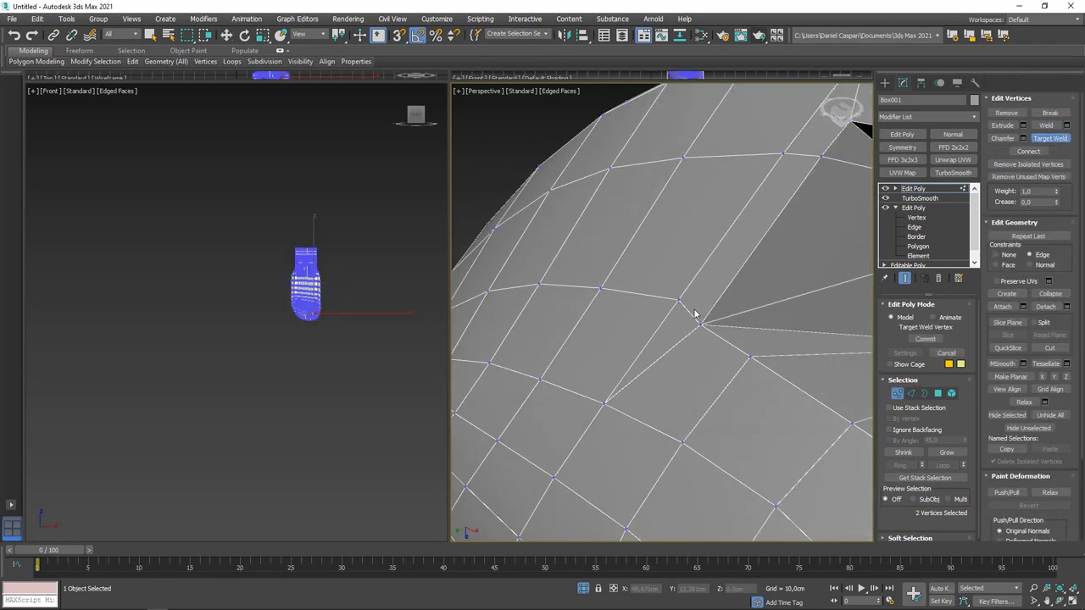
alt+middle_drag(628, 329, 618, 379)
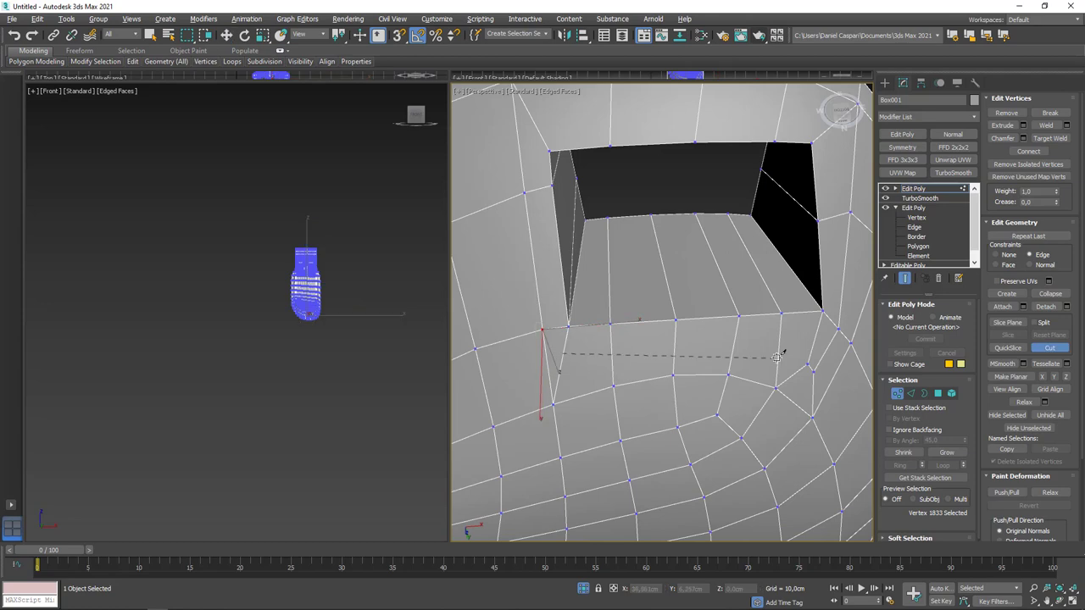
key(w)
mouse_move(824, 365)
alt+middle_down()
mouse_move(707, 296)
mouse_move(731, 345)
alt+middle_up()
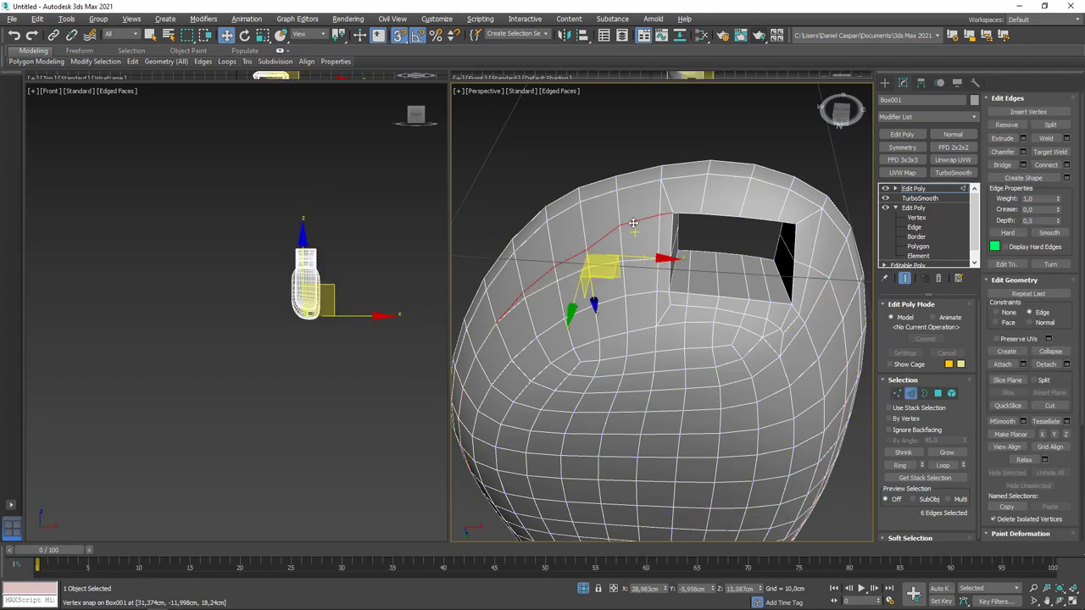
key(2)
click(740, 296)
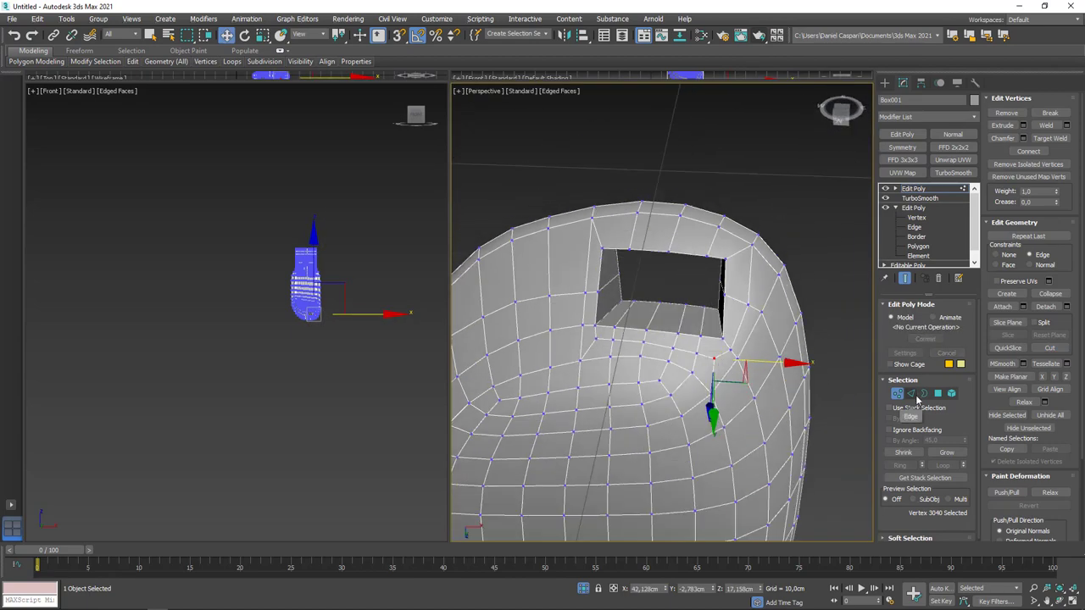
key(2)
key(1)
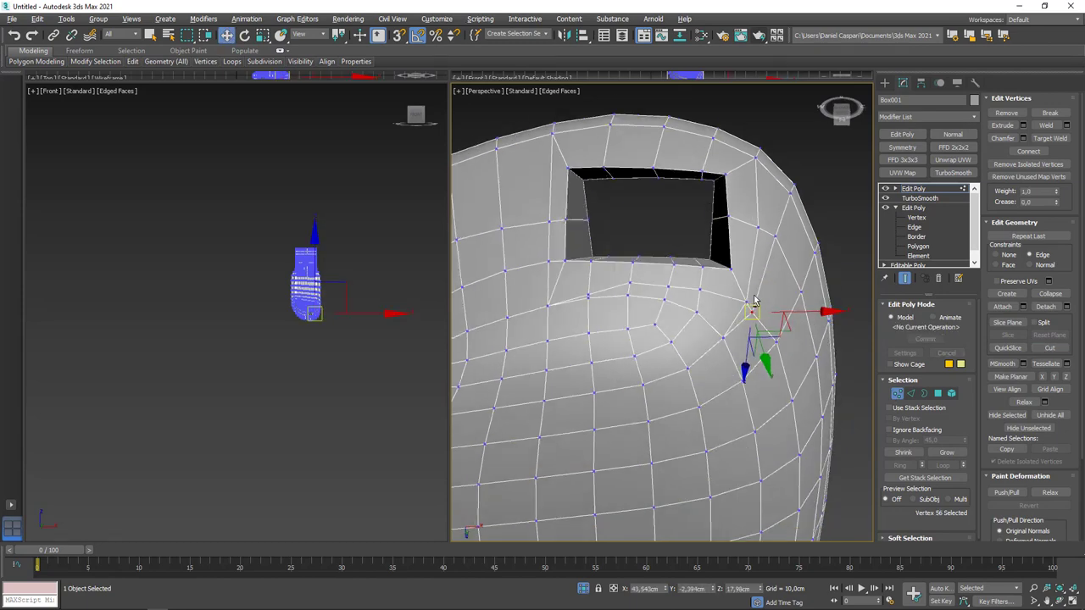
click(751, 305)
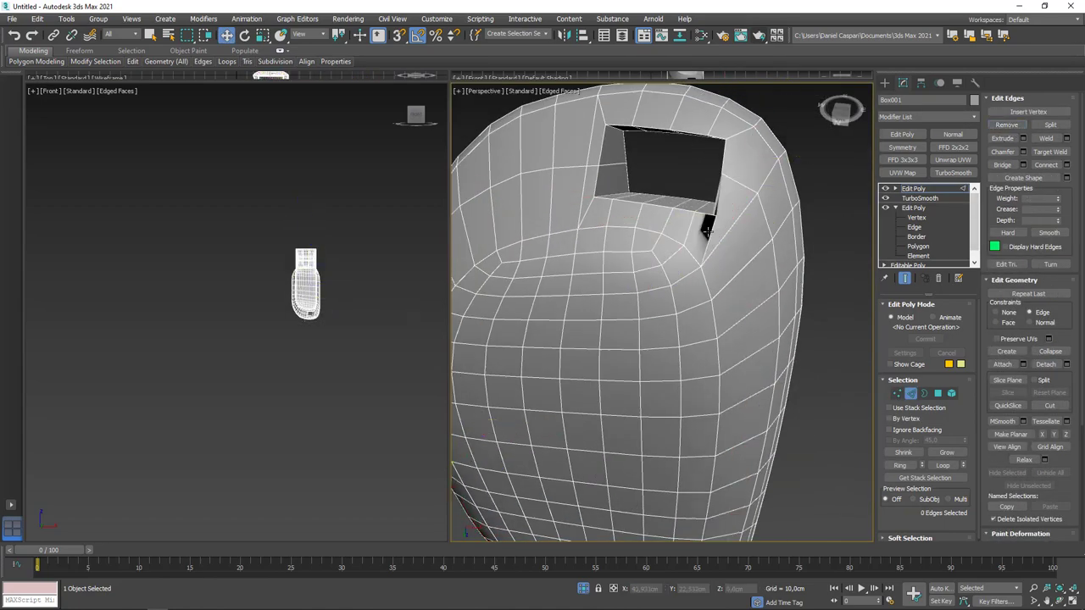
- Weld the two vertices by the hole's corner, then add a TurboSmooth modifier at 2 iterations on top
click(897, 393)
click(693, 268)
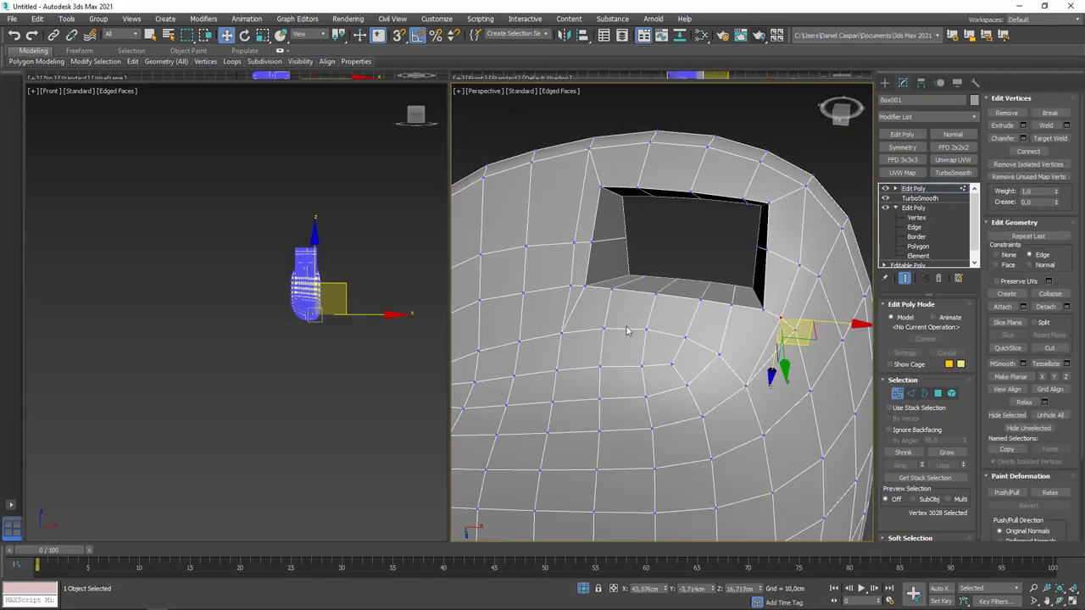
drag(746, 396, 780, 337)
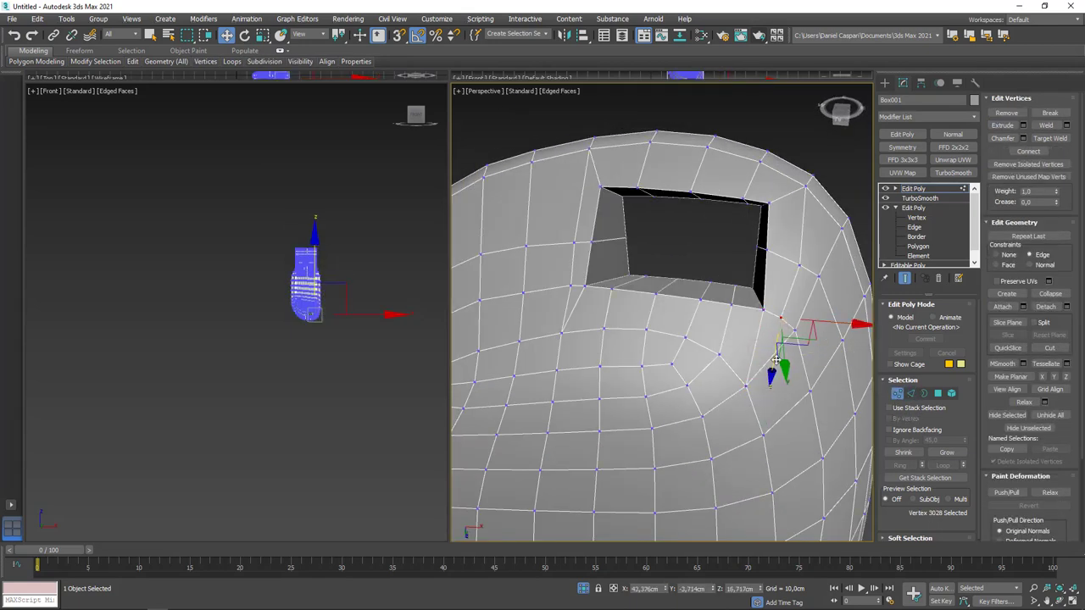
click(953, 173)
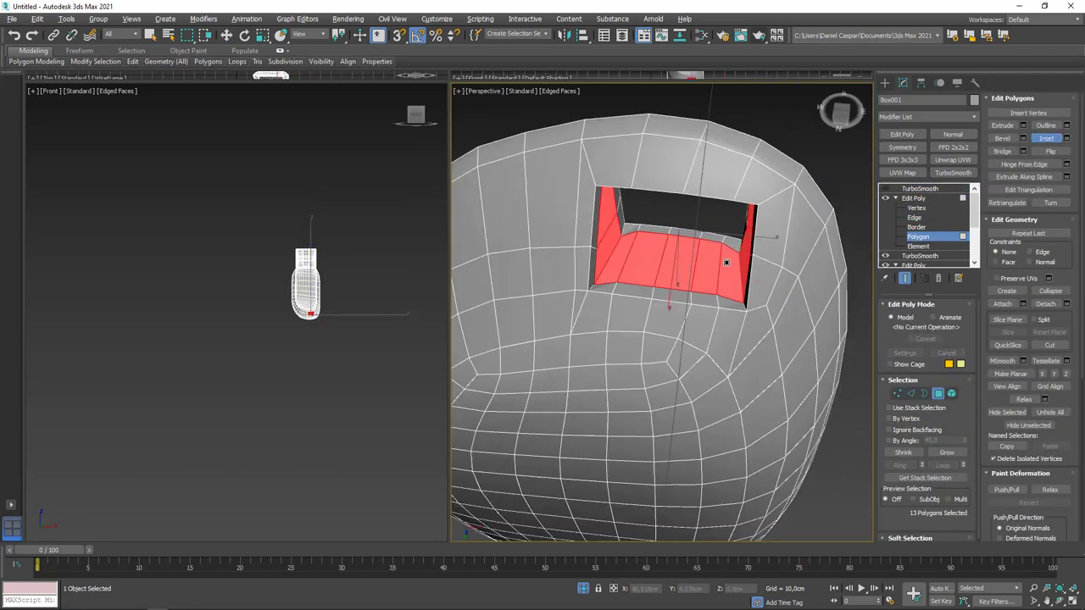
- Bevel the 13 hole polygons with height 0 and outline -0.455cm, then box-select vertices in the Left view
drag(670, 343, 672, 360)
right_click(670, 335)
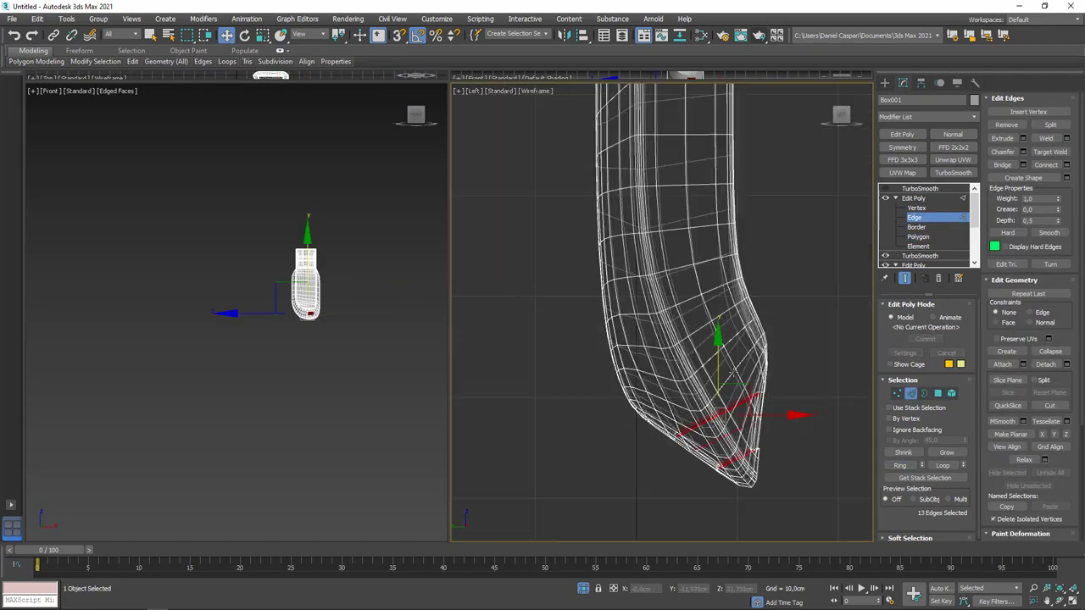
key(1)
drag(722, 381, 648, 450)
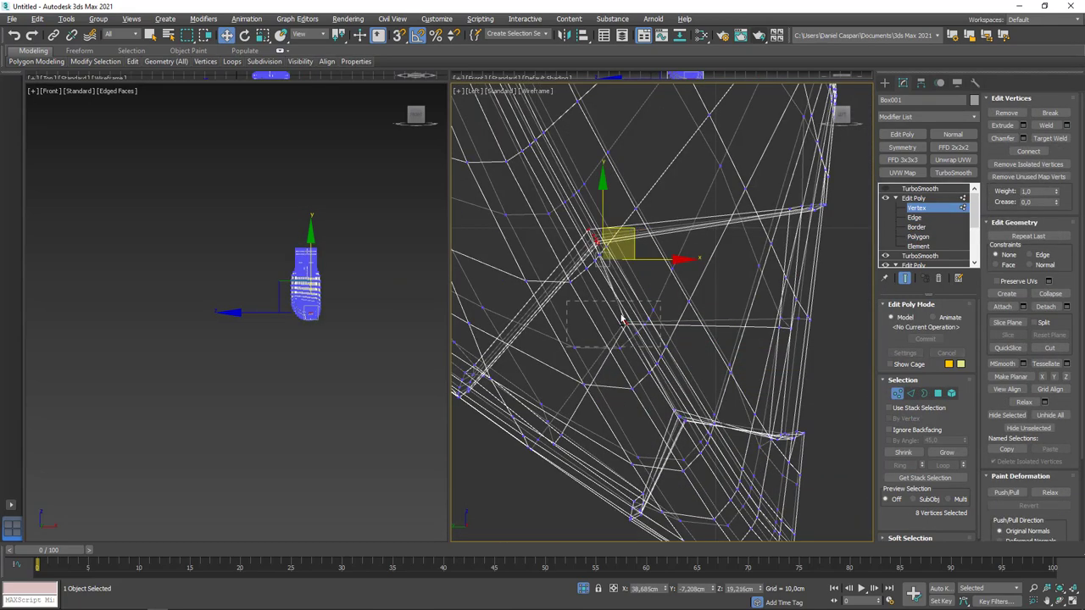
click(913, 395)
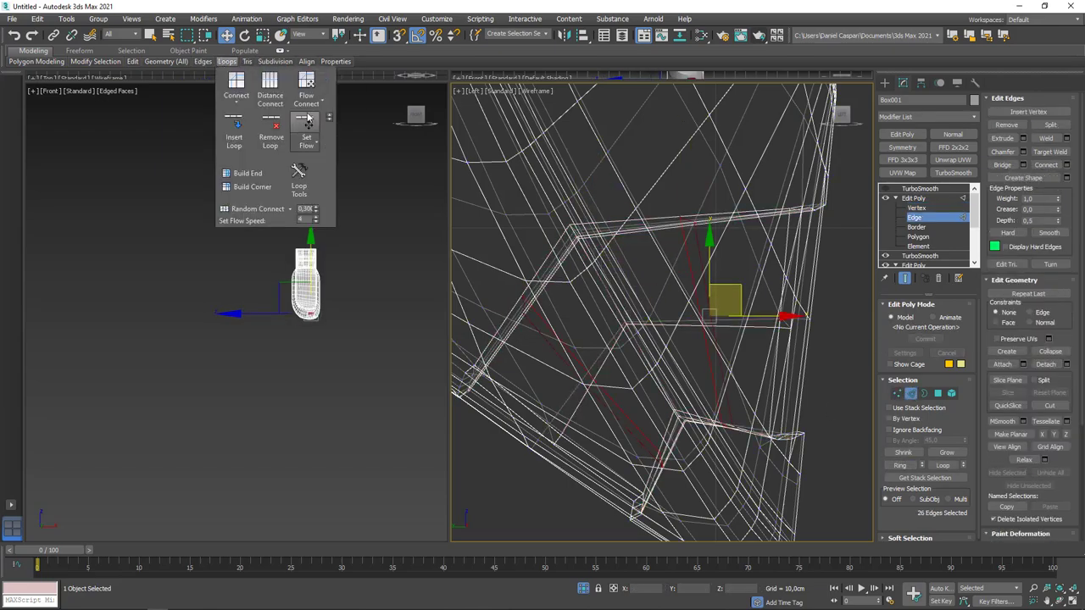
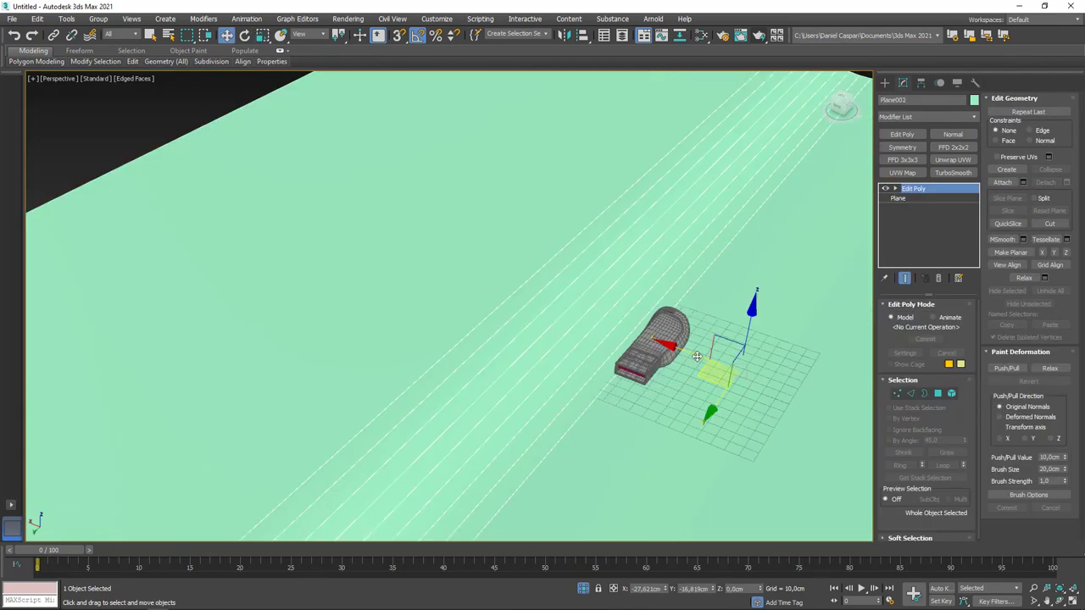
- Create VRayMtl Material #27 beside Material #26 and start a V-Ray interactive render
click(884, 82)
click(897, 98)
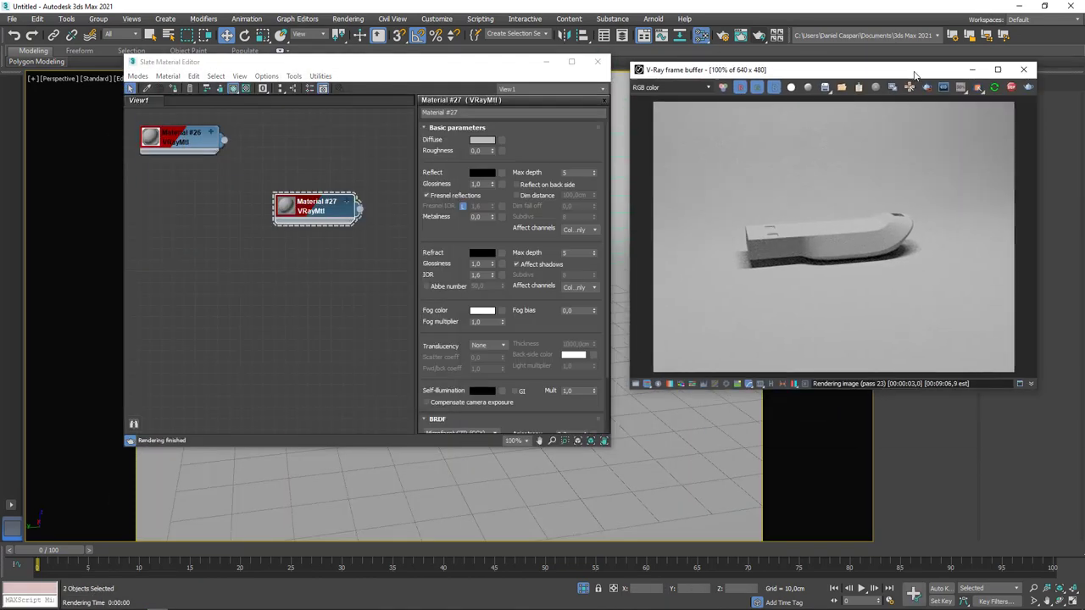
- Give Material #27 a grey reflection colour and lower its reflection glossiness to 0.77
drag(342, 214, 320, 213)
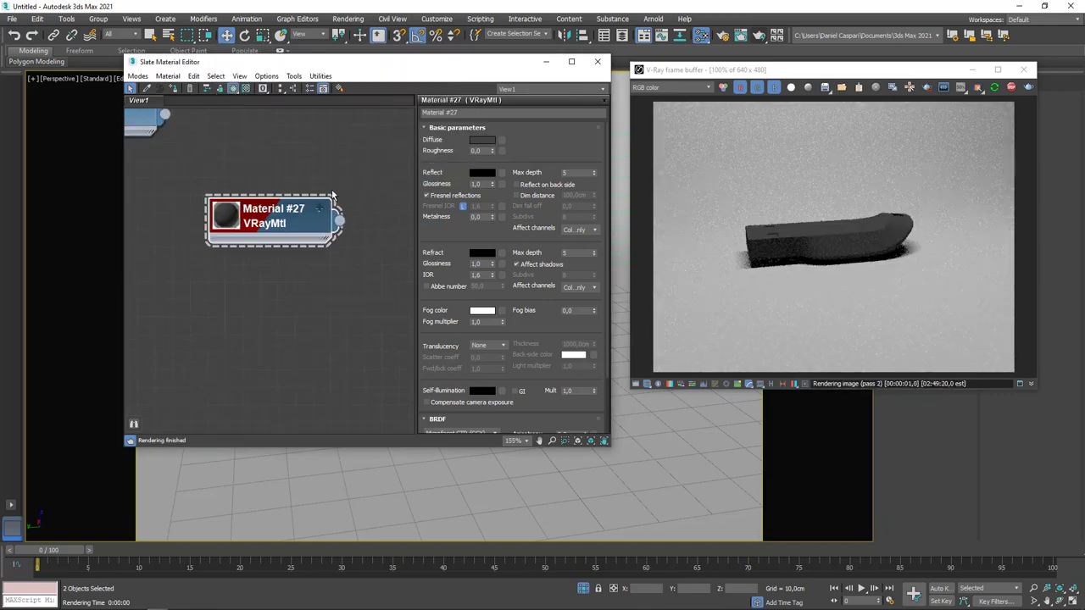
click(481, 173)
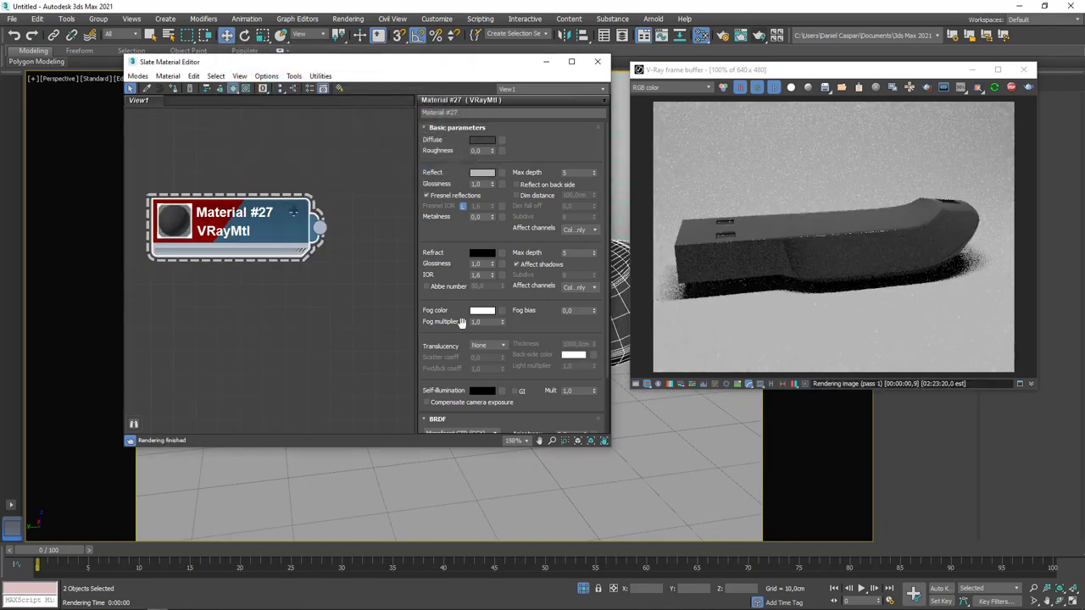
click(418, 175)
drag(492, 184, 490, 195)
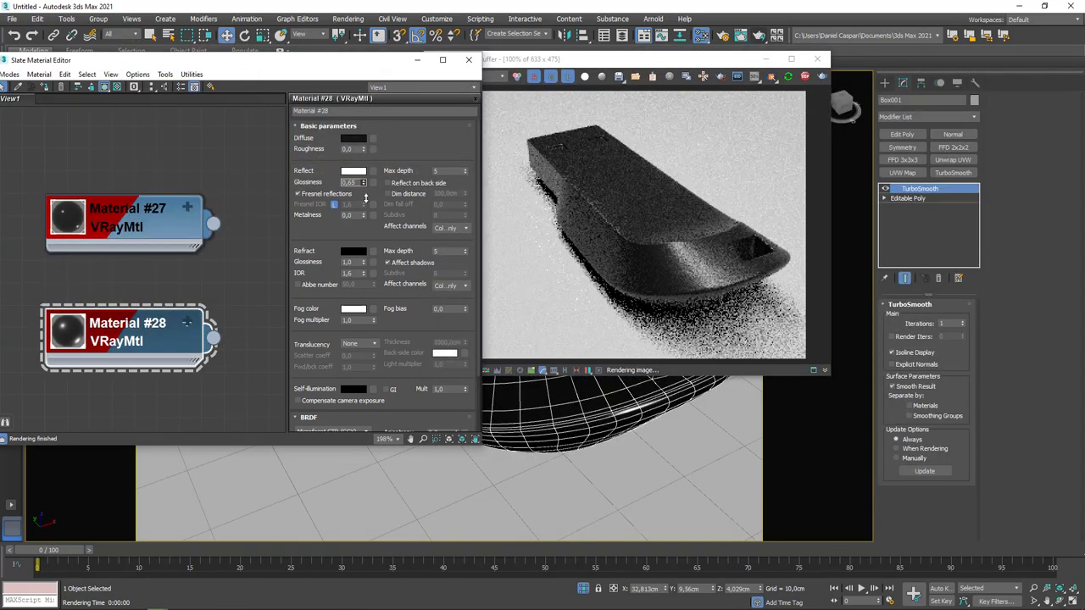
- Add a Noise map to Material #28's bump slot with size 0,005
scroll(365, 197, down, 5)
drag(148, 340, 191, 297)
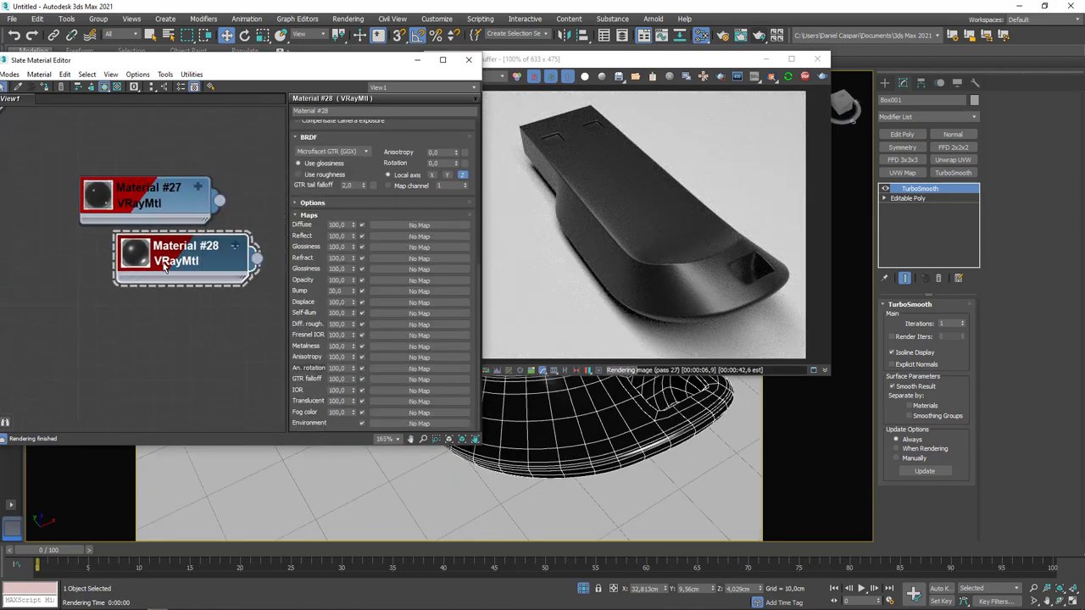
drag(160, 182, 106, 221)
click(225, 357)
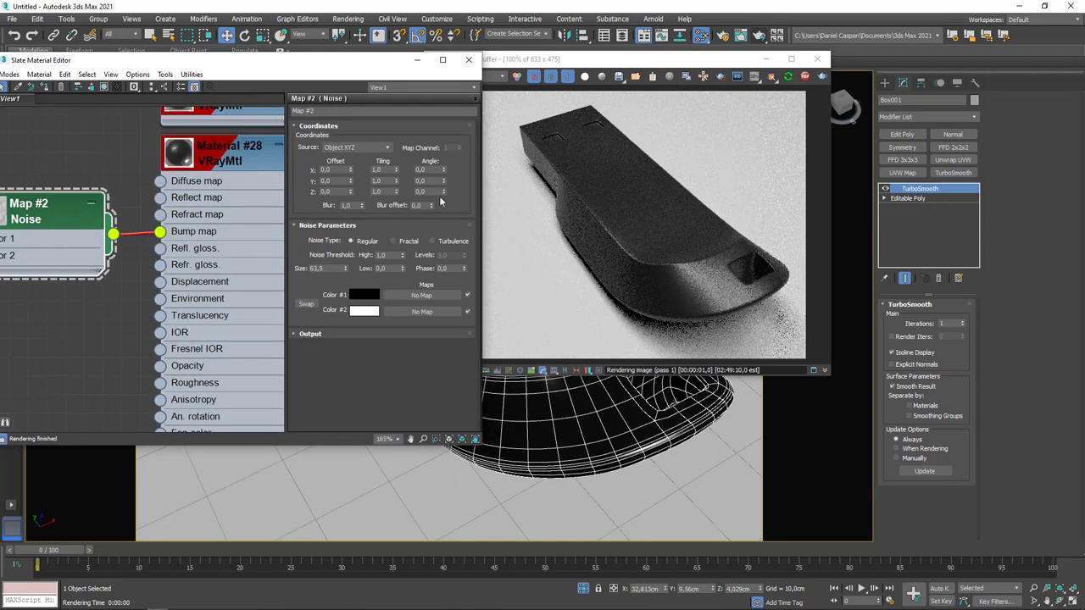
drag(347, 268, 345, 266)
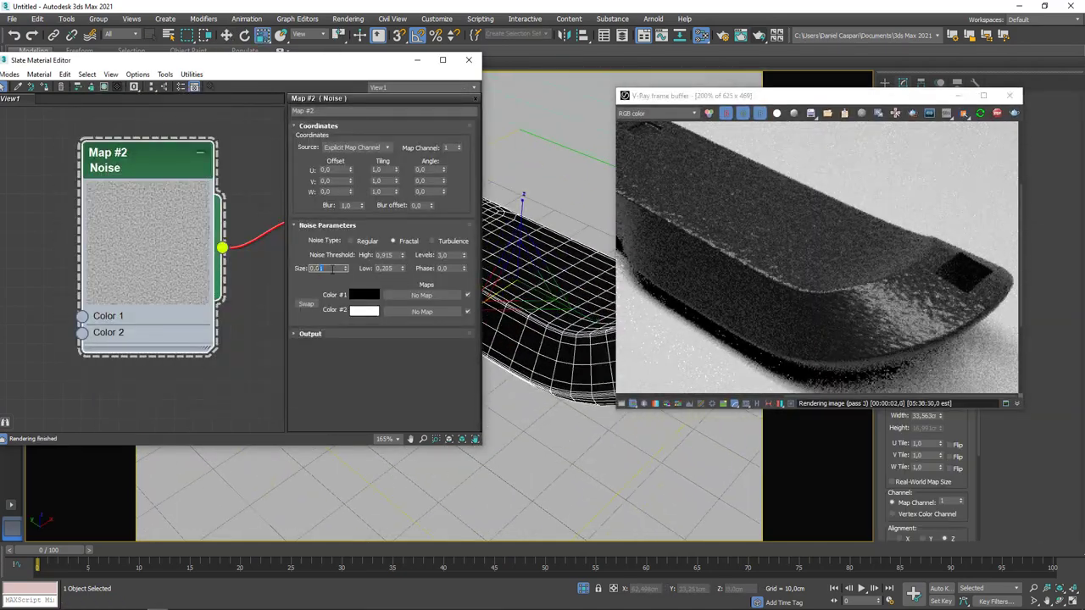
text(0,005)
key(Return)
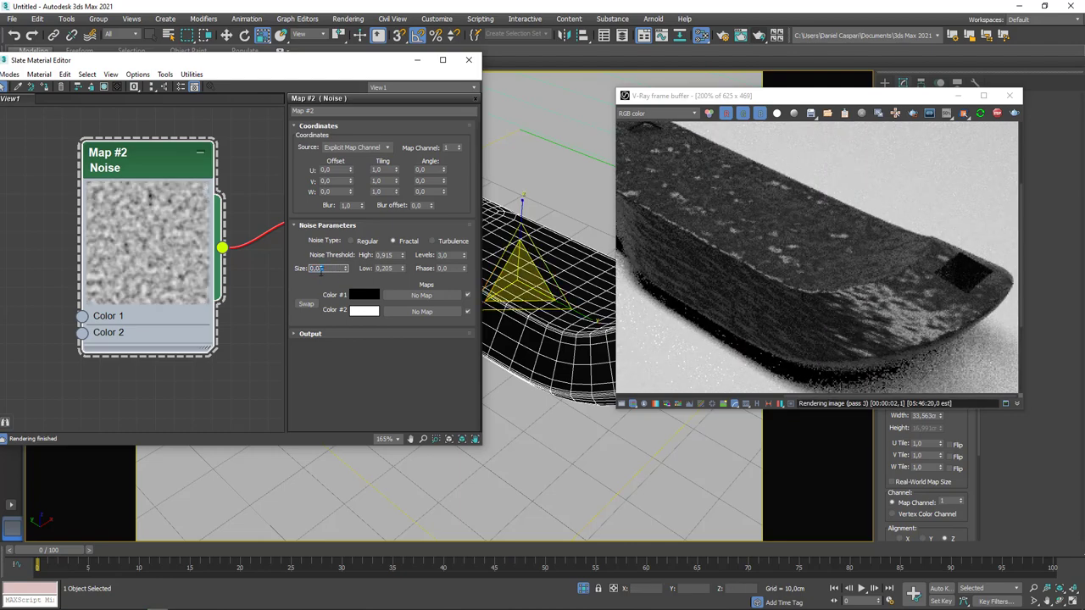
- Duplicate Material #28 into a new material, Material #29
scroll(798, 277, up, 2)
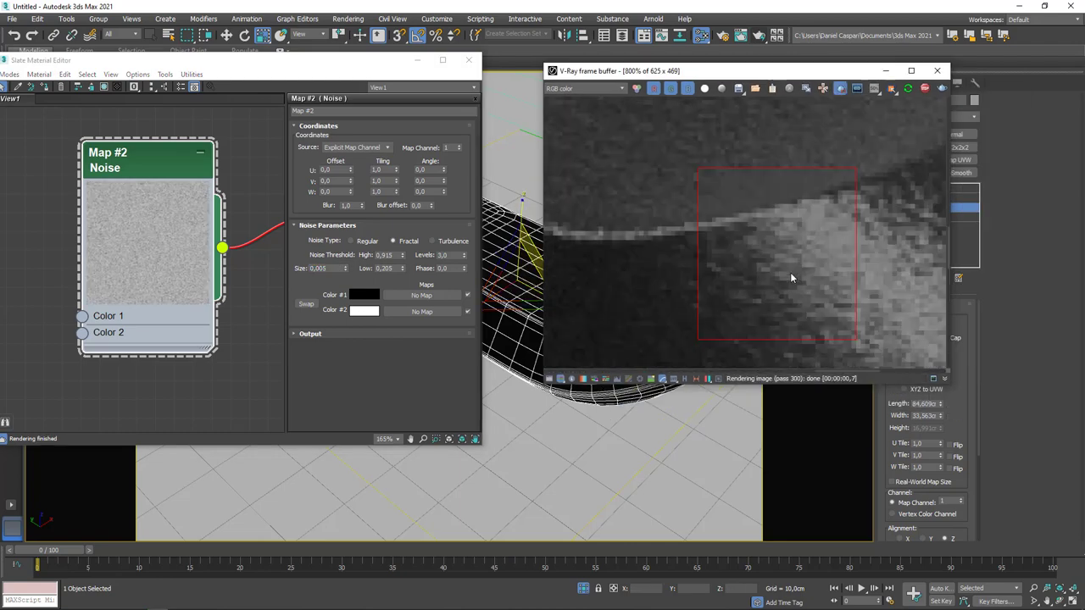
scroll(757, 263, down, 2)
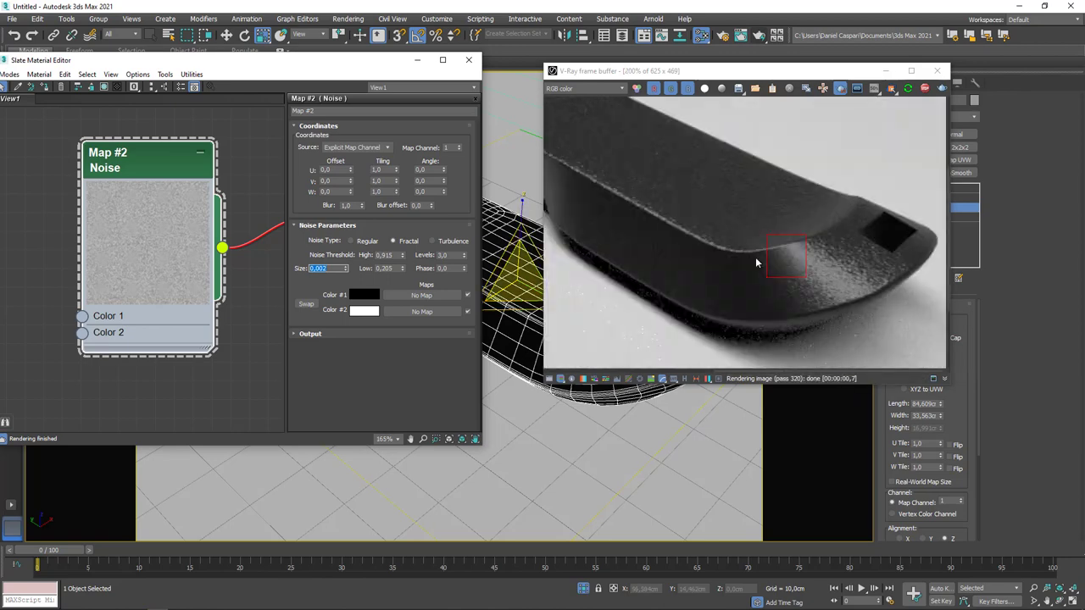
scroll(218, 161, down, 2)
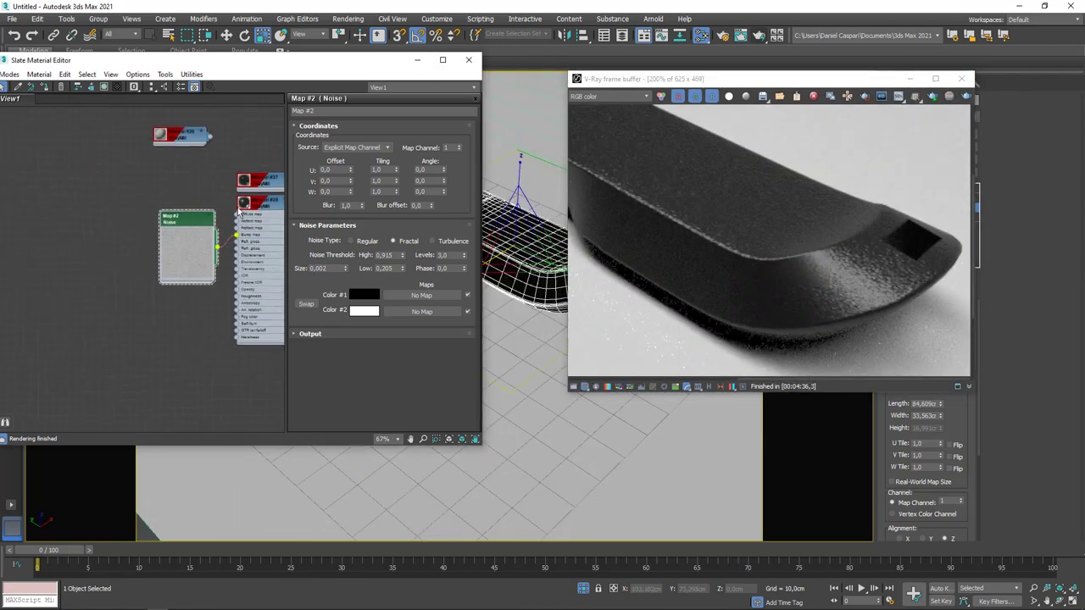
shift+drag(258, 222, 254, 269)
- Give Material #29 a red diffuse colour and assign it to the pen drive
click(353, 136)
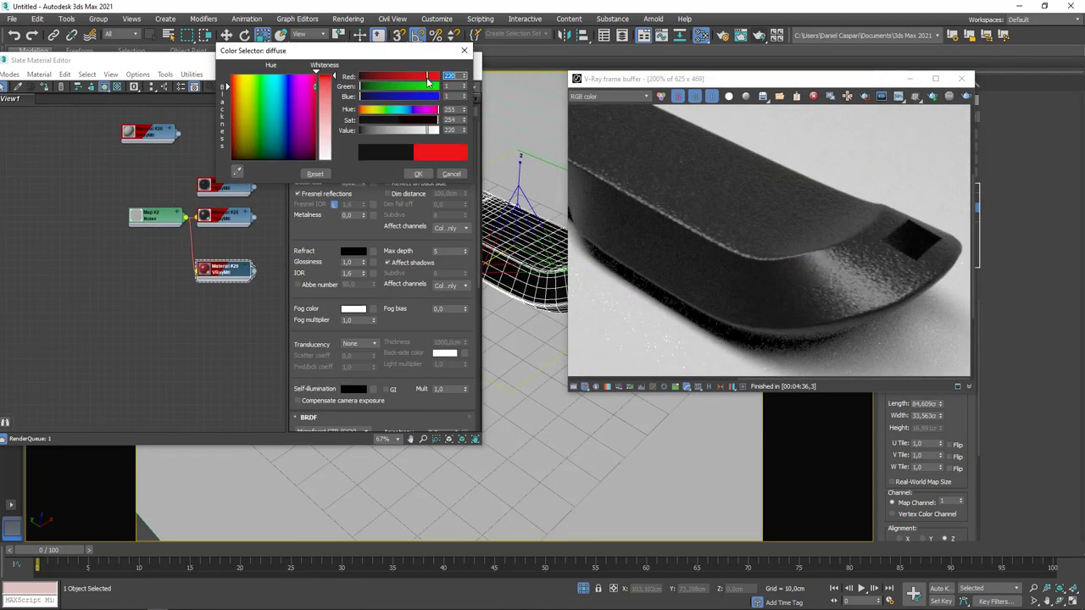
click(418, 173)
right_click(222, 265)
click(246, 287)
- Hide the material editor, render the drive and browse the reference photos
key(m)
key(shift+q)
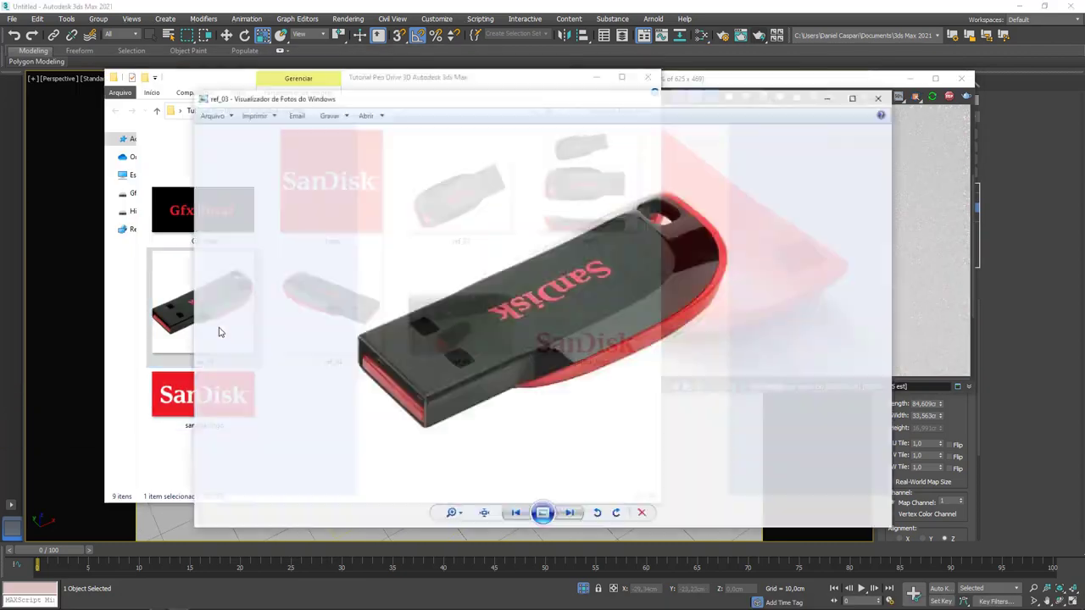
click(570, 514)
click(571, 514)
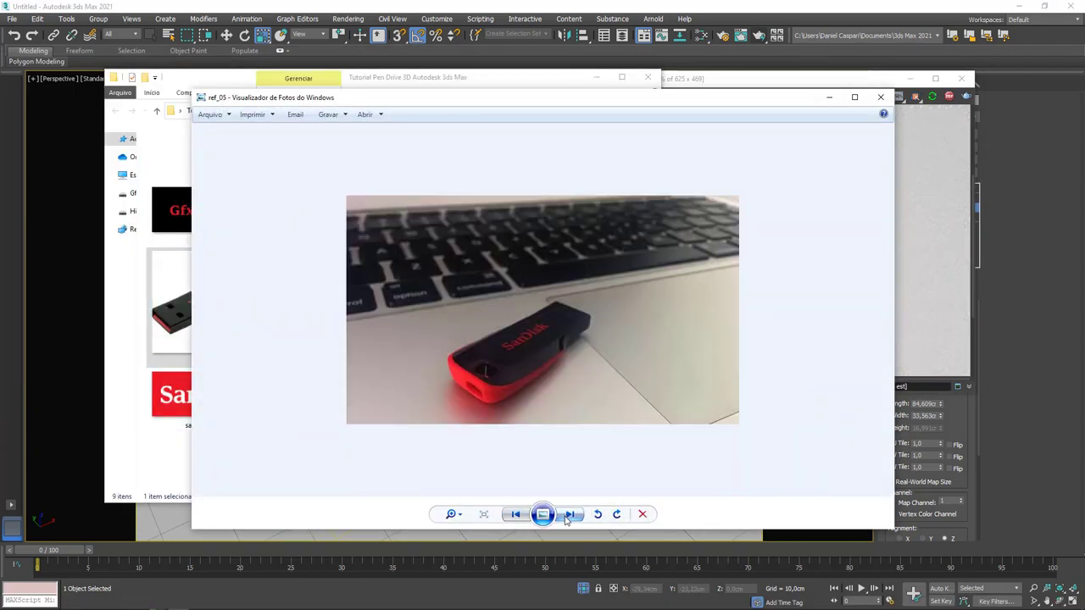
click(881, 97)
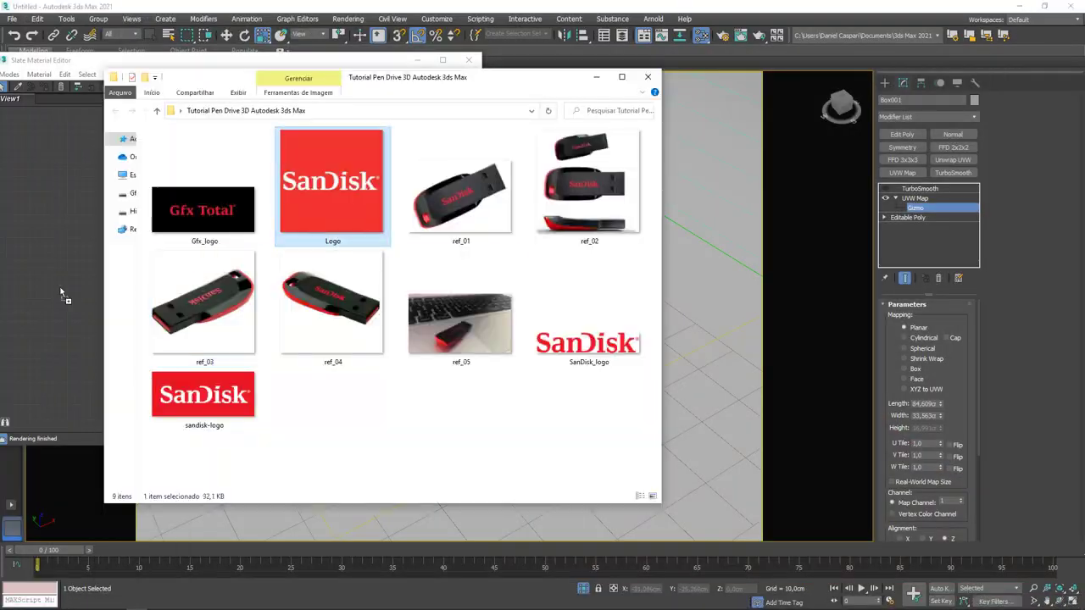
- Add the SanDisk Logo image as a bitmap node and select Material #29 for editing
drag(332, 189, 44, 285)
double_click(212, 288)
click(354, 135)
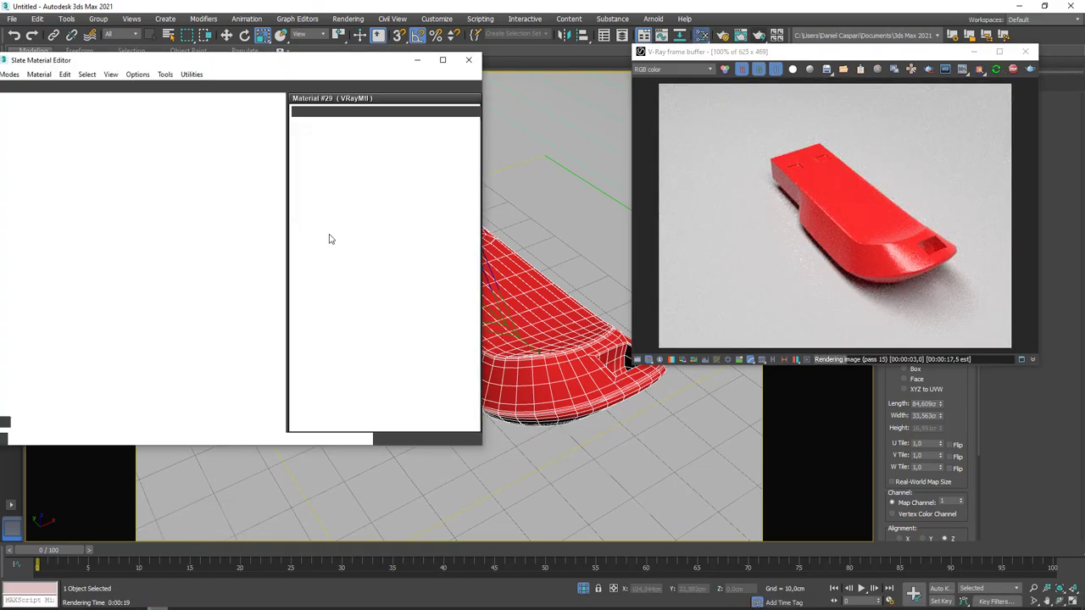
click(353, 170)
click(415, 174)
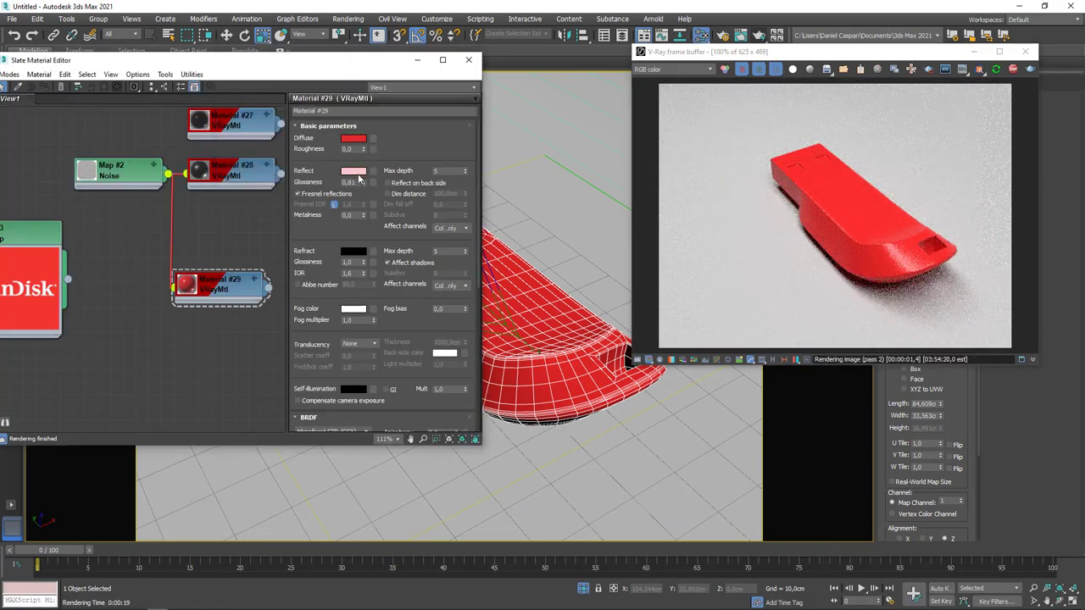
- Compare with the ref_02 reference photo and set Material #29's reflection to pale pink
click(180, 603)
key(Left)
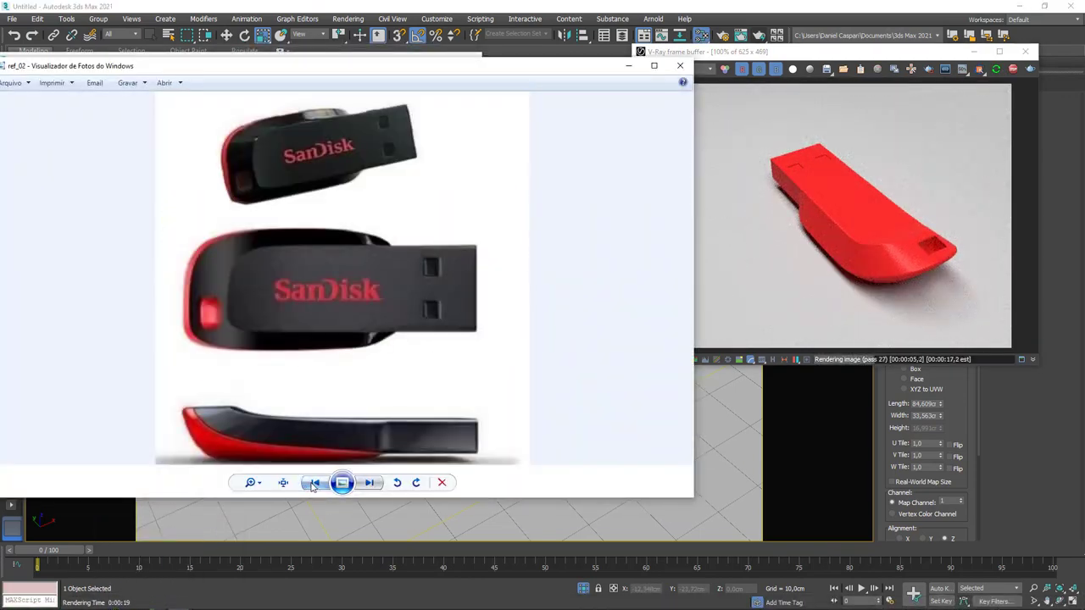
key(Right)
key(Left)
scroll(204, 346, up, 3)
scroll(107, 449, up, 3)
scroll(107, 449, down, 3)
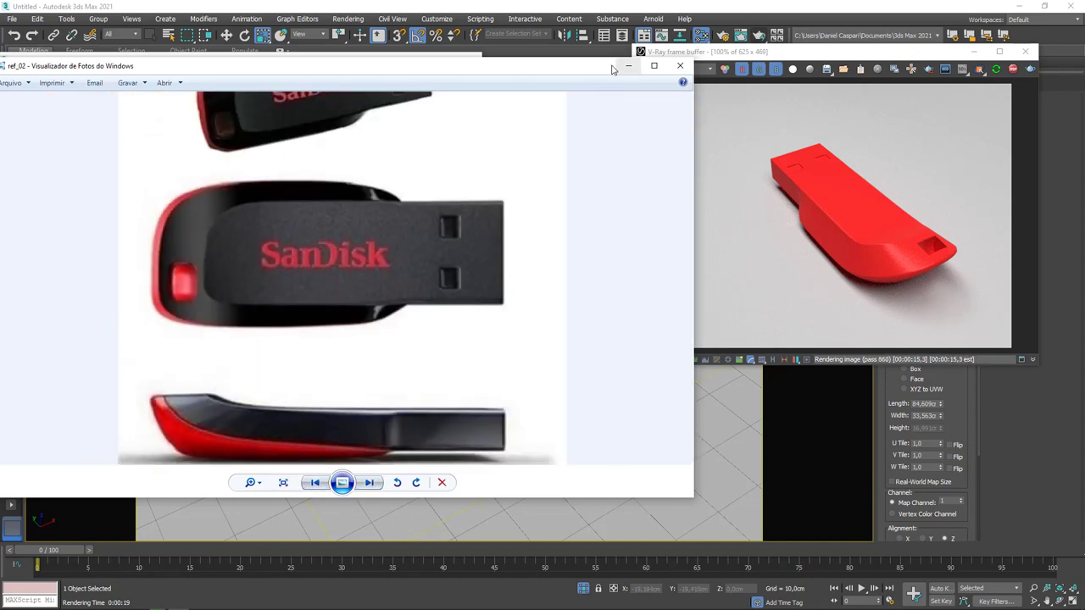
key(alt+Tab)
click(353, 171)
click(415, 173)
scroll(257, 225, down, 1)
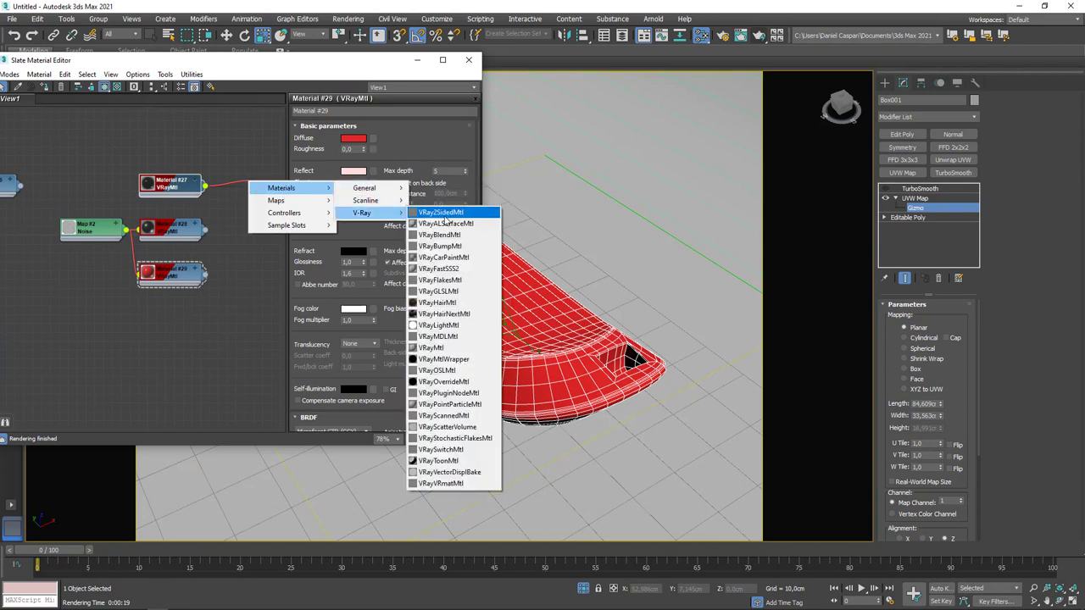
- Create a Multi/Sub-Object material and delete the drive's UVW Map modifier
click(445, 245)
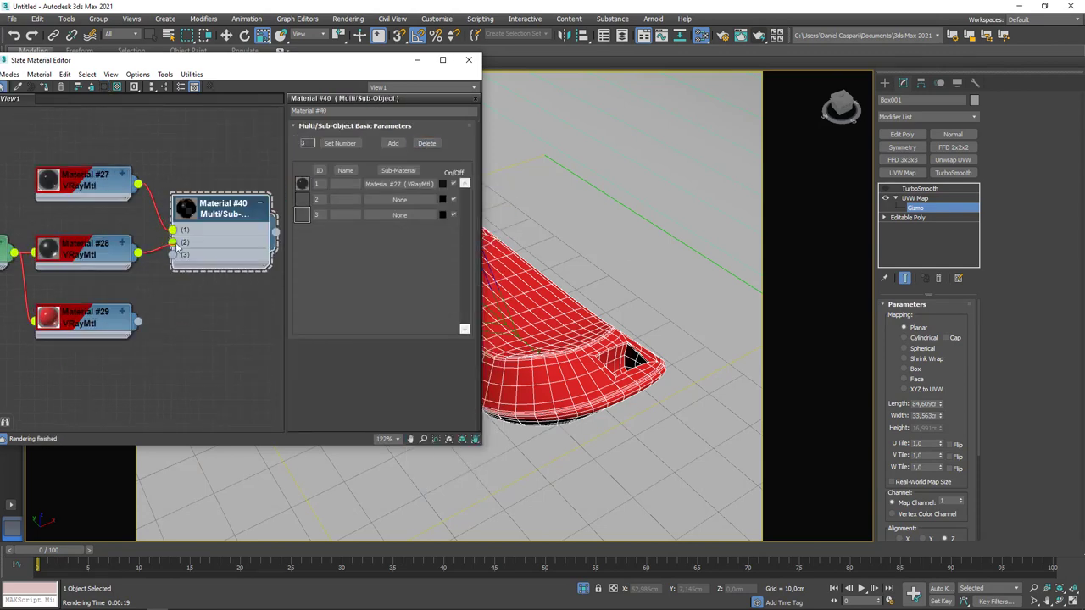
scroll(547, 342, down, 5)
click(913, 197)
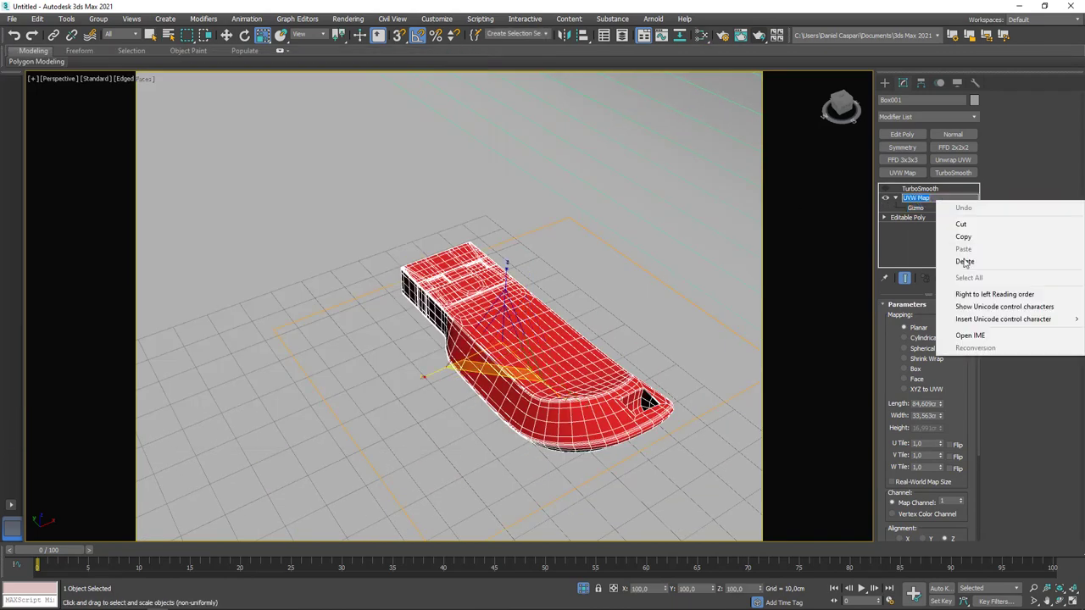
right_click(924, 198)
click(949, 213)
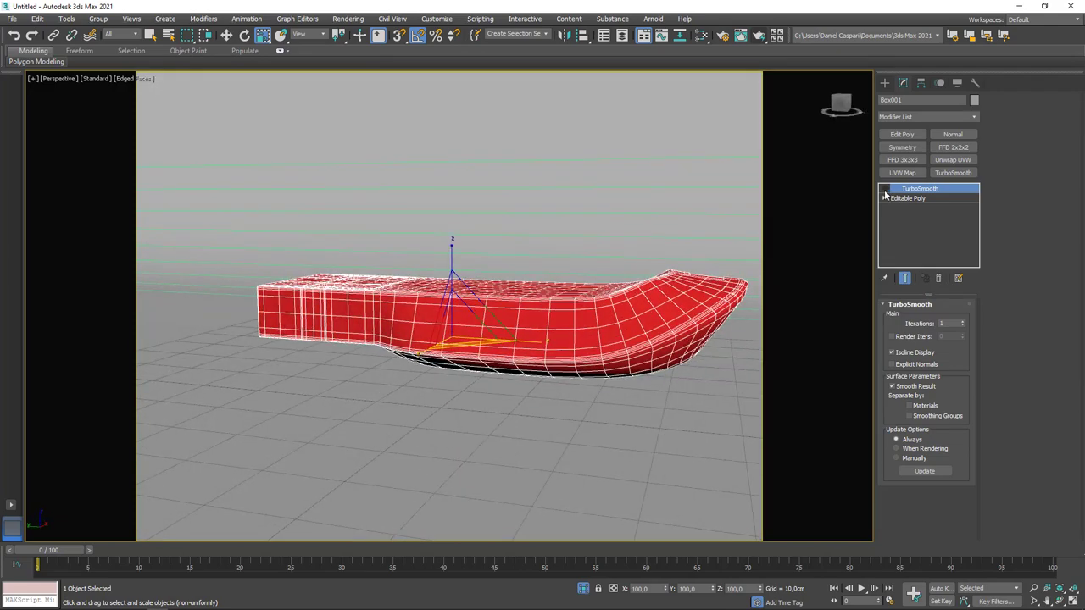
click(907, 197)
- Select the cap polygons, growing the selection twice around the cap
alt+middle_drag(509, 322, 593, 322)
key(l)
scroll(736, 367, up, 3)
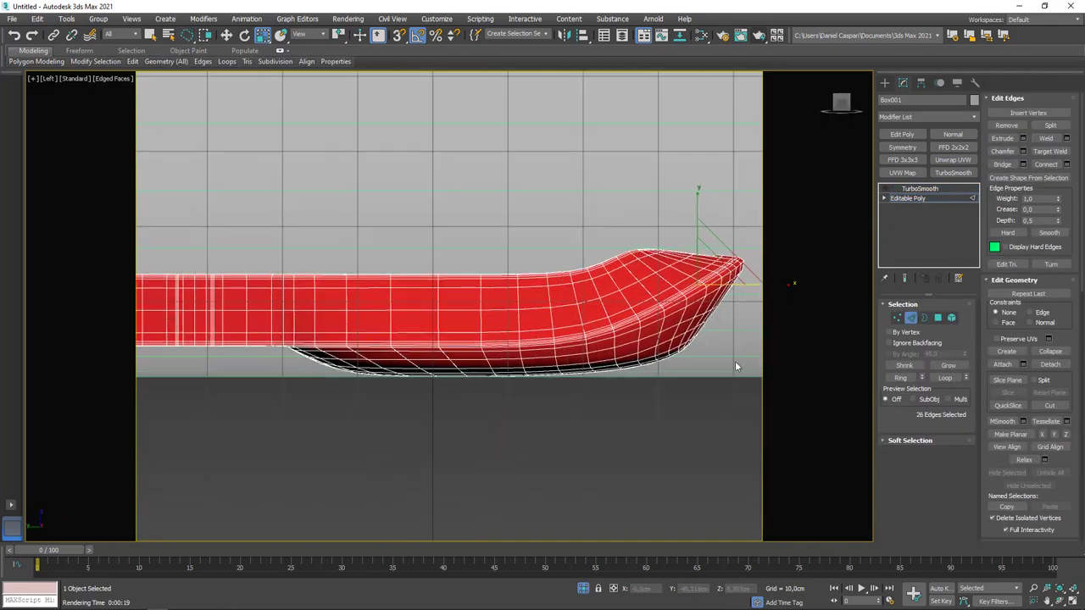
key(4)
mouse_move(629, 354)
alt+middle_down()
mouse_move(717, 382)
mouse_move(624, 407)
mouse_move(679, 356)
mouse_move(593, 339)
alt+middle_up()
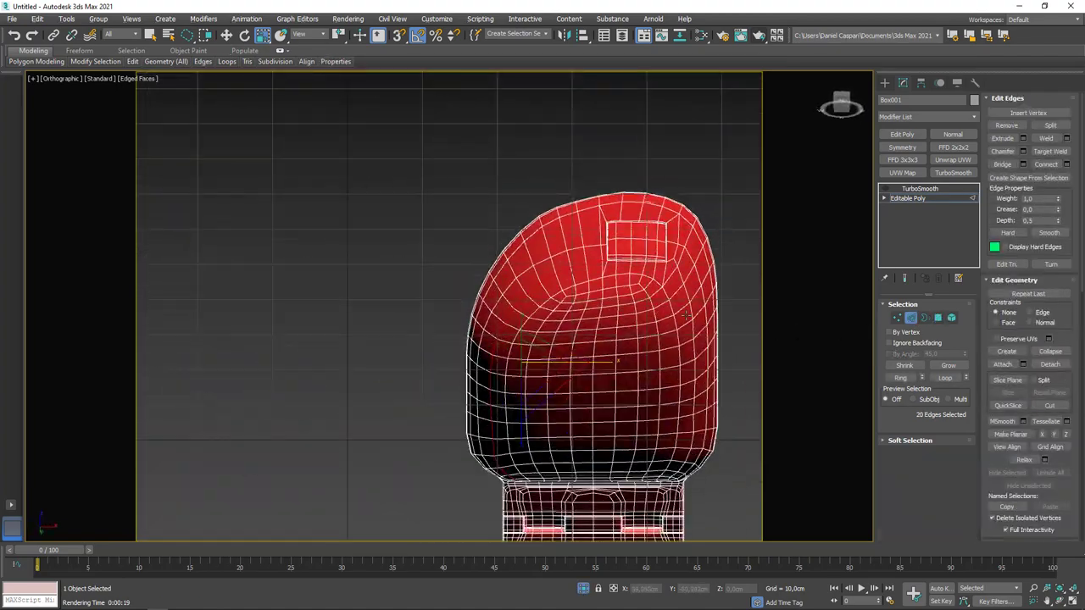
scroll(509, 254, up, 3)
click(949, 366)
click(949, 366)
mouse_move(763, 364)
alt+middle_down()
mouse_move(727, 351)
mouse_move(817, 353)
alt+middle_up()
scroll(643, 301, up, 2)
alt+middle_drag(644, 301, 599, 332)
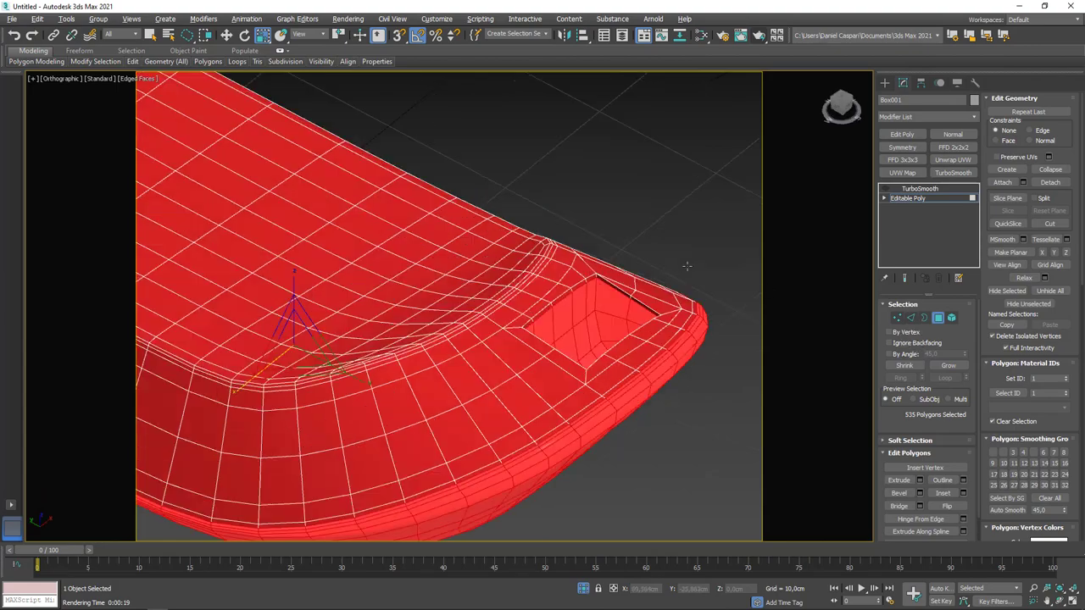
scroll(599, 332, up, 2)
alt+click(599, 333)
- Remove the inner opening polygons from the cap selection
scroll(357, 147, down, 3)
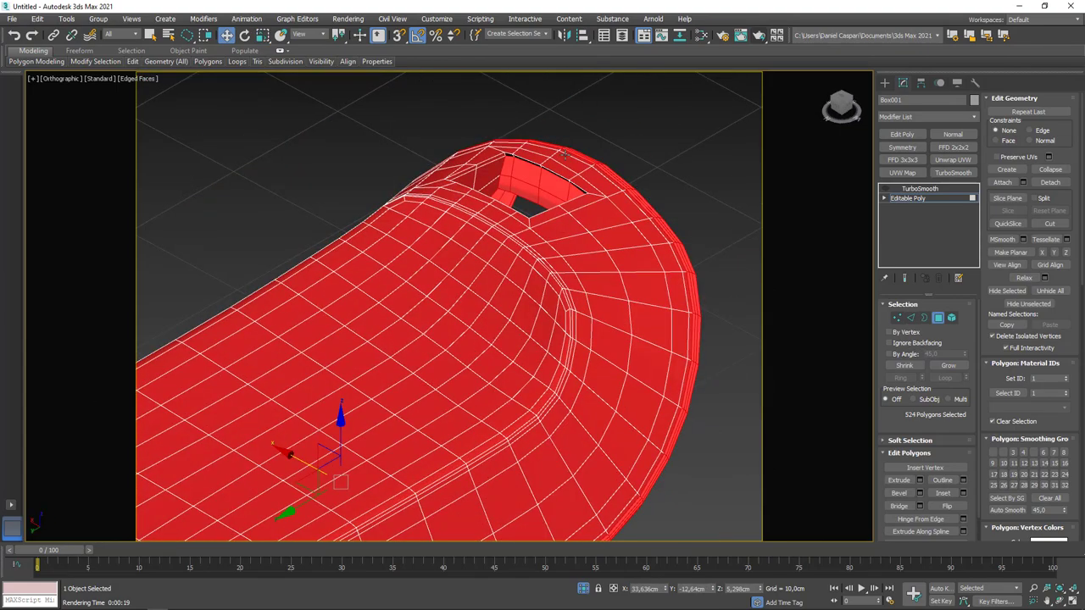
alt+middle_drag(357, 147, 255, 169)
scroll(254, 170, up, 3)
alt+click(181, 189)
alt+middle_drag(181, 189, 379, 337)
scroll(379, 336, down, 3)
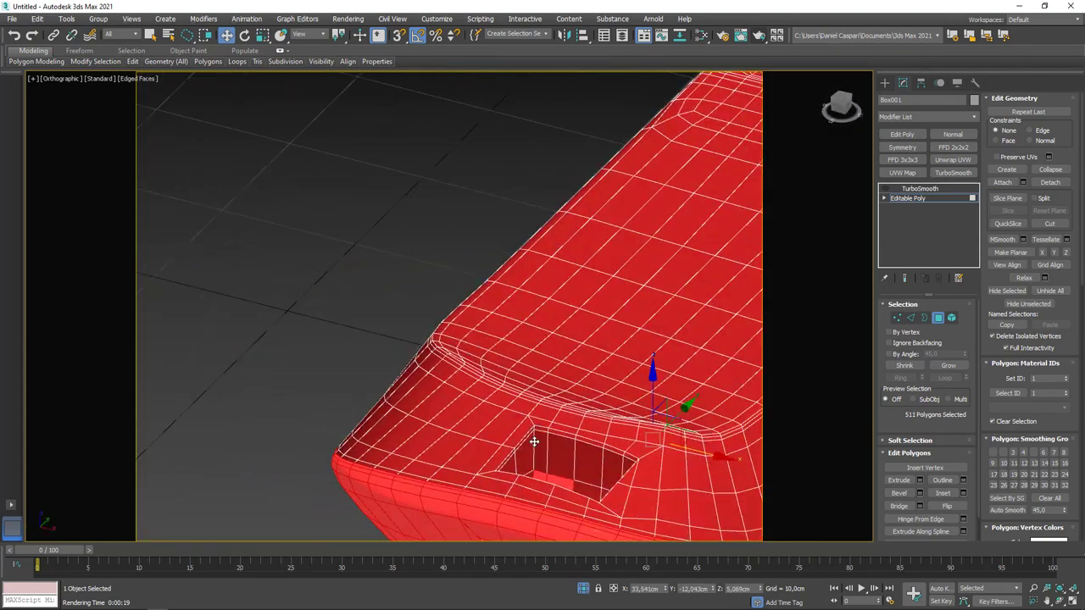
mouse_move(532, 446)
alt+middle_down()
mouse_move(509, 254)
mouse_move(562, 387)
mouse_move(586, 334)
mouse_move(642, 358)
mouse_move(679, 322)
alt+middle_up()
scroll(562, 388, up, 3)
ctrl+click(545, 387)
alt+click(545, 388)
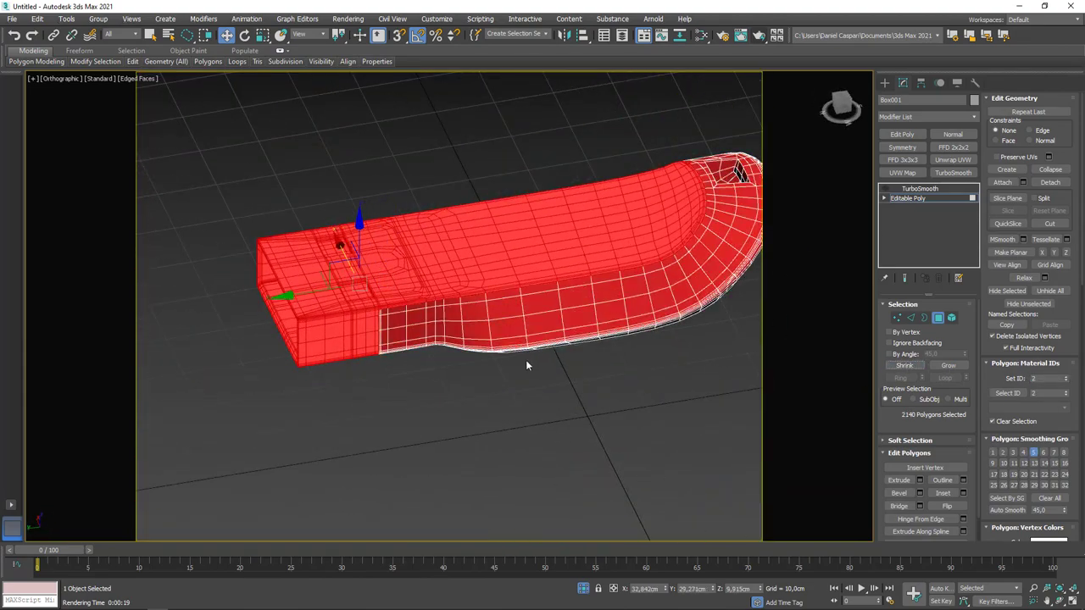
- Select the body polygons from the left view in wireframe and shrink the selection
key(l)
drag(471, 353, 399, 349)
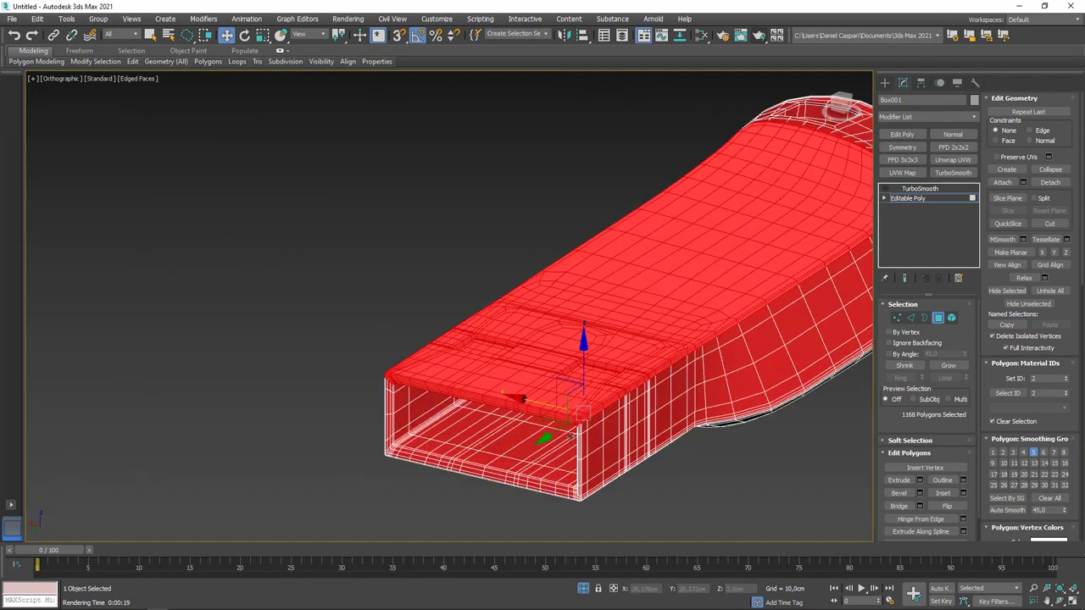
alt+middle_drag(398, 350, 441, 382)
key(l)
middle_drag(305, 365, 380, 425)
scroll(379, 425, up, 3)
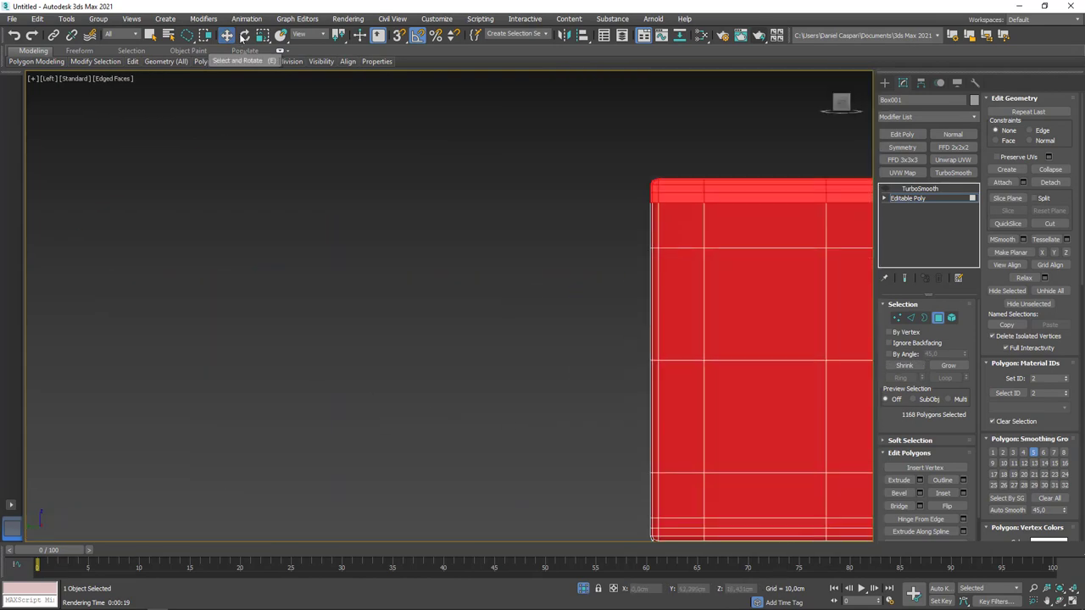
key(F3)
alt+drag(445, 251, 446, 253)
key(p)
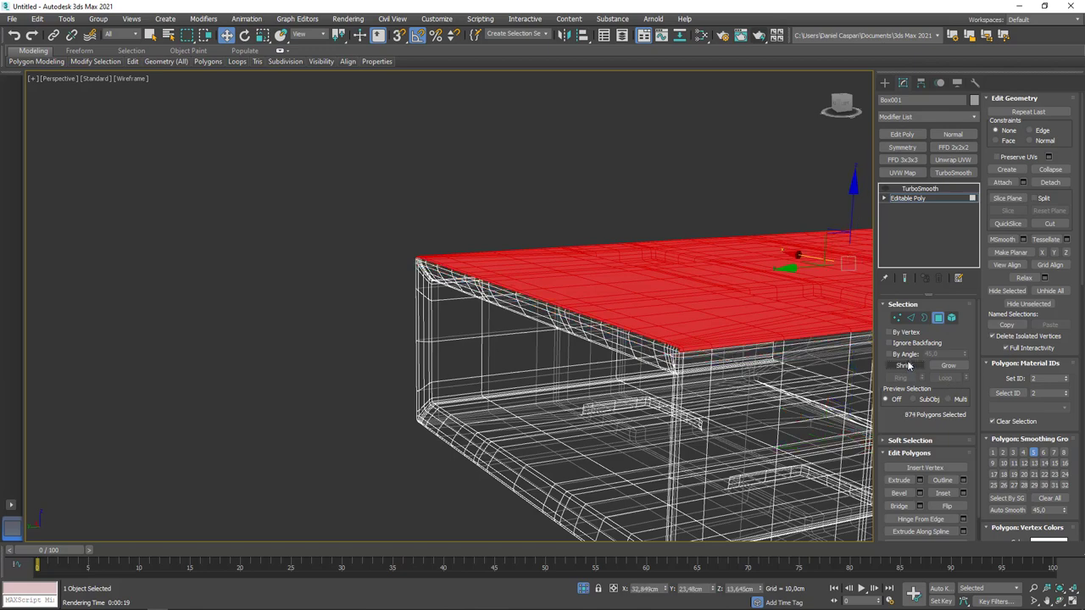
click(905, 366)
key(l)
middle_drag(513, 163, 513, 353)
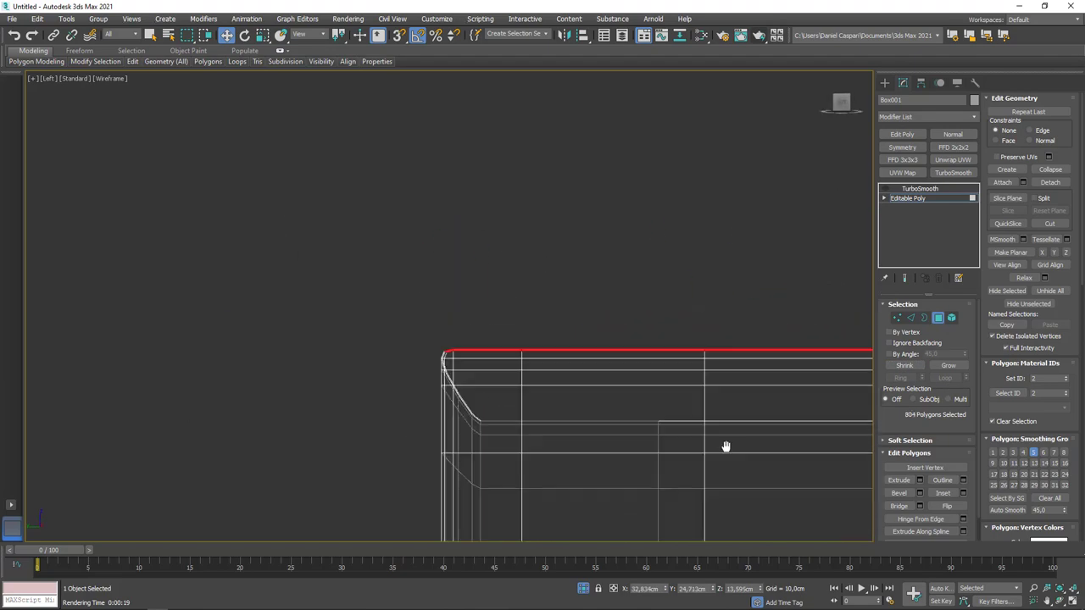
click(915, 199)
- Bring up the material editor and narrow the polygon selection to a thin strip
key(p)
key(m)
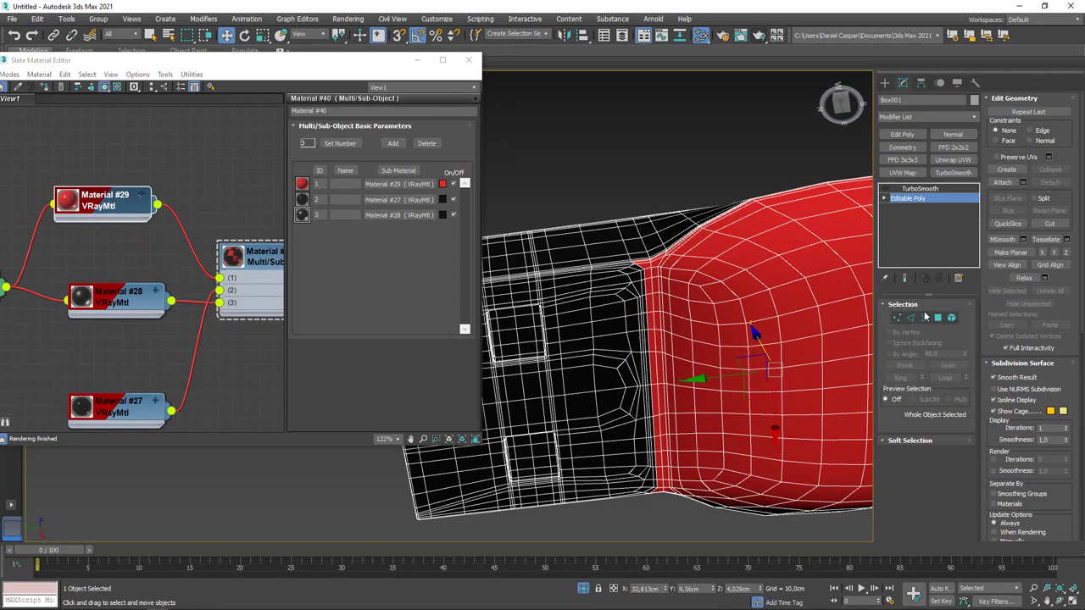
click(619, 361)
mouse_move(619, 361)
alt+middle_down()
mouse_move(628, 356)
mouse_move(646, 391)
alt+middle_up()
scroll(627, 356, up, 3)
scroll(734, 450, up, 5)
scroll(654, 322, down, 4)
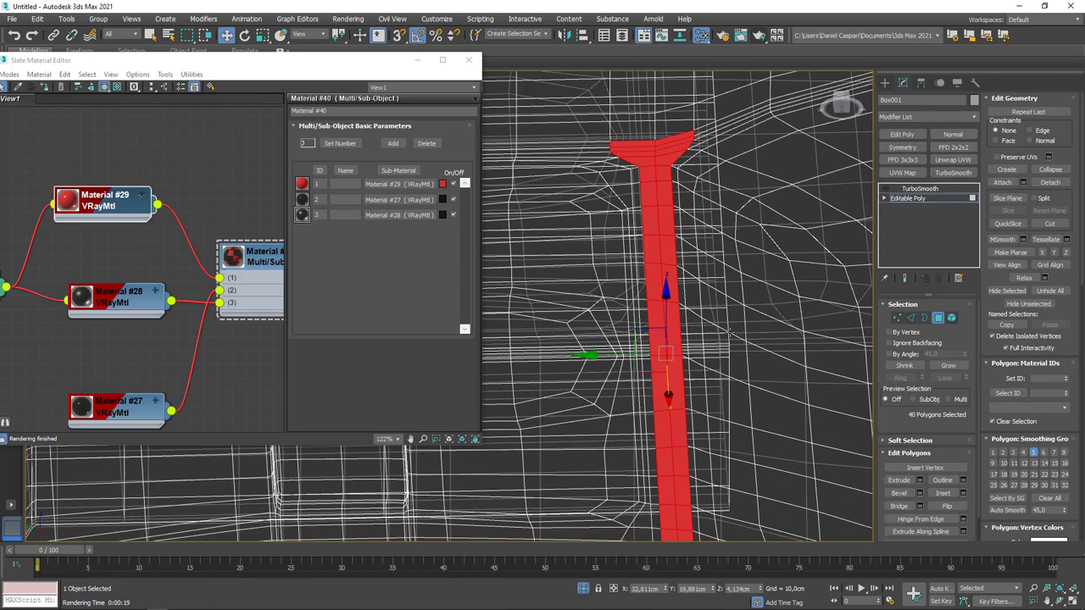
click(906, 367)
- Inspect the cap rim, switching between edge and polygon sub-object modes
ctrl+click(910, 317)
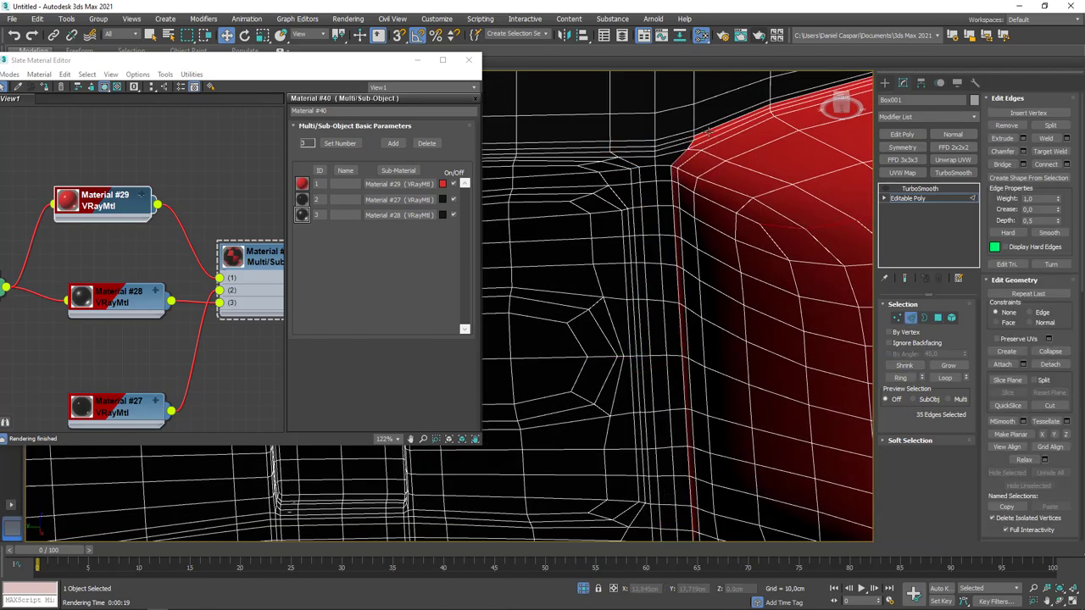
mouse_move(678, 297)
alt+middle_down()
mouse_move(729, 271)
mouse_move(690, 244)
mouse_move(712, 322)
alt+middle_up()
ctrl+click(938, 317)
scroll(719, 326, down, 3)
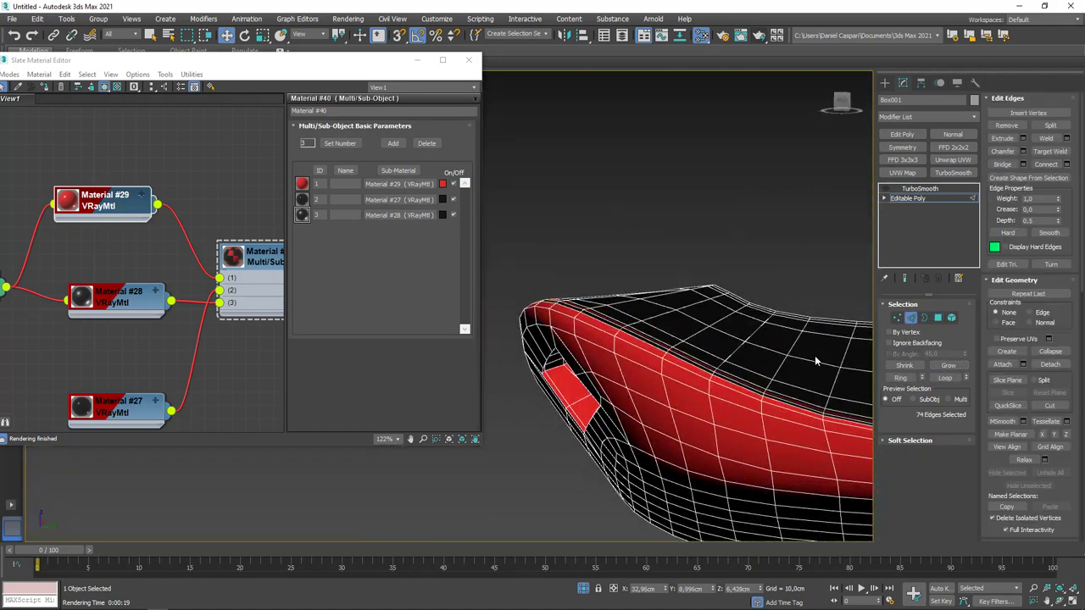
key(ctrl+2)
alt+middle_drag(679, 373, 702, 408)
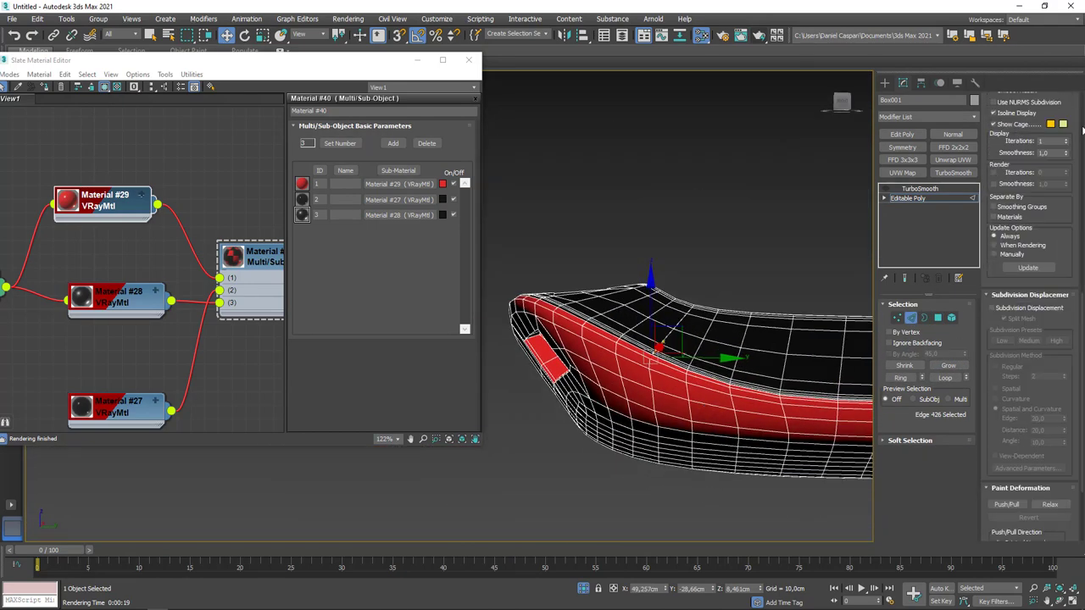
key(4)
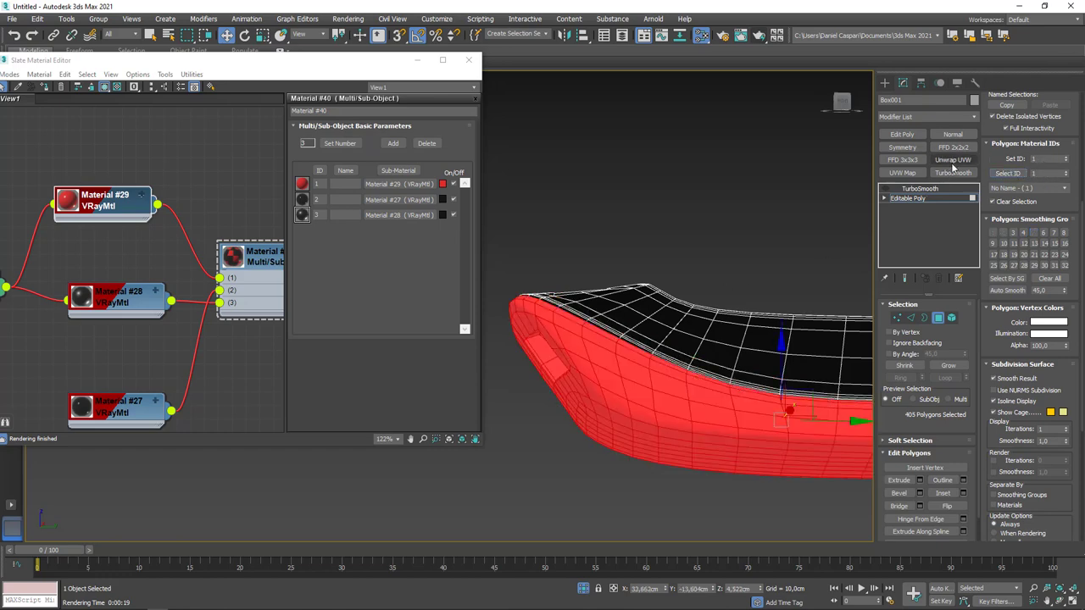
- Add an FFD 3x3x3 modifier and enter its control points level
click(903, 160)
click(926, 208)
scroll(779, 268, down, 5)
scroll(779, 268, up, 10)
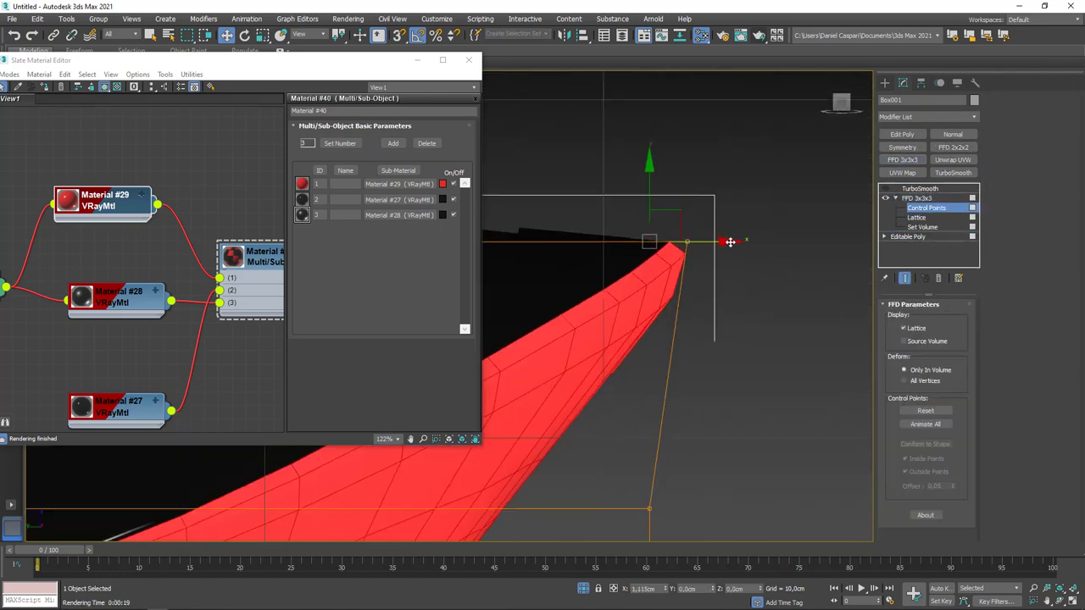
- Pull an FFD corner point outward, then re-add and delete the FFD modifier
drag(730, 243, 766, 247)
click(903, 159)
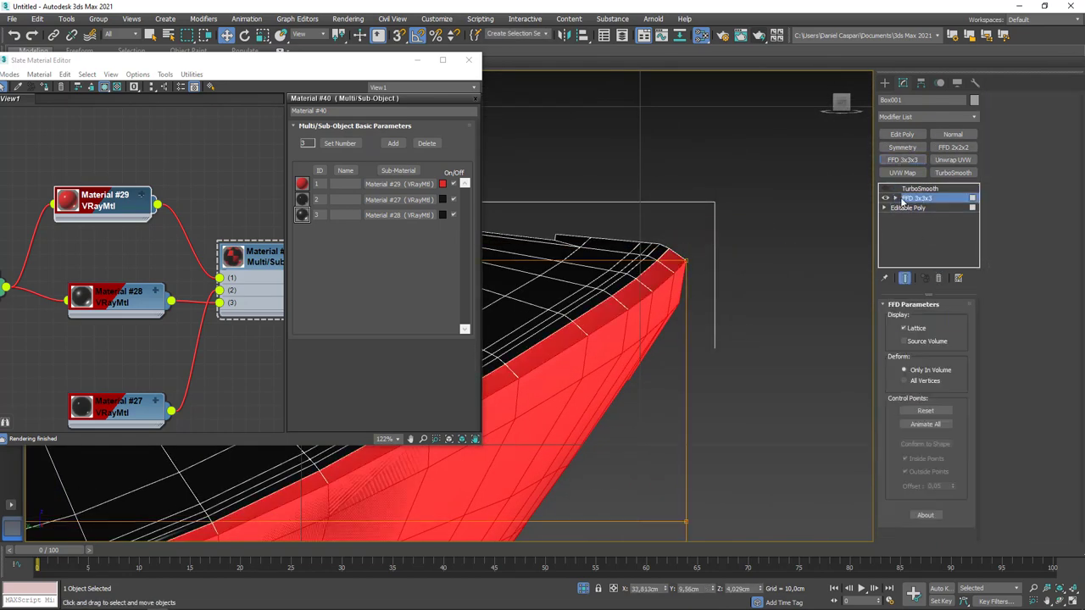
scroll(729, 216, down, 5)
scroll(763, 255, up, 8)
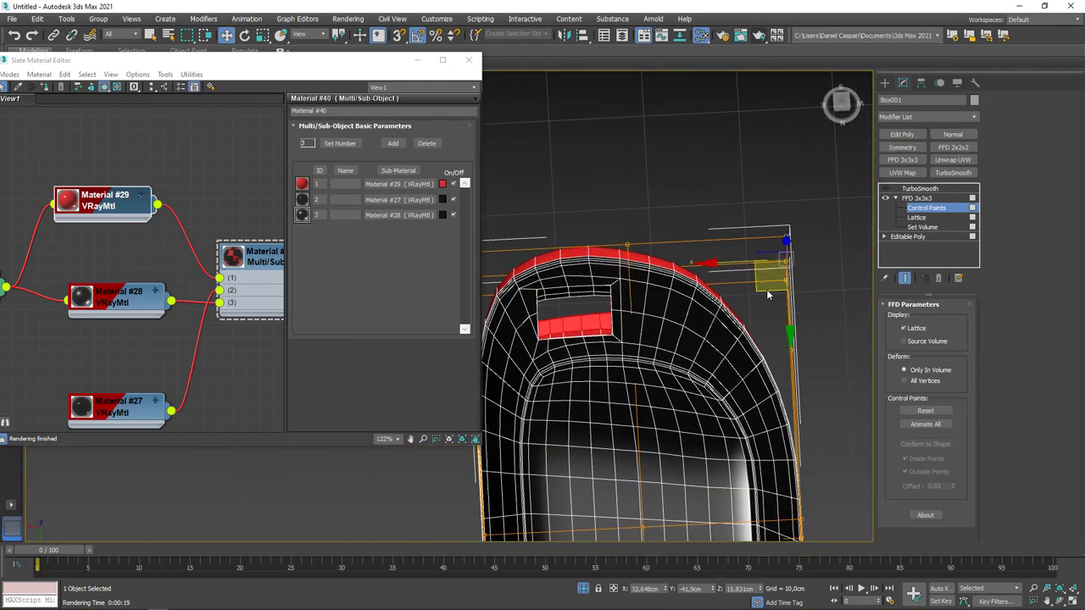
mouse_move(763, 255)
alt+middle_down()
mouse_move(582, 272)
mouse_move(746, 339)
mouse_move(718, 305)
mouse_move(763, 337)
alt+middle_up()
scroll(747, 338, down, 3)
scroll(719, 305, up, 3)
right_click(917, 198)
click(988, 290)
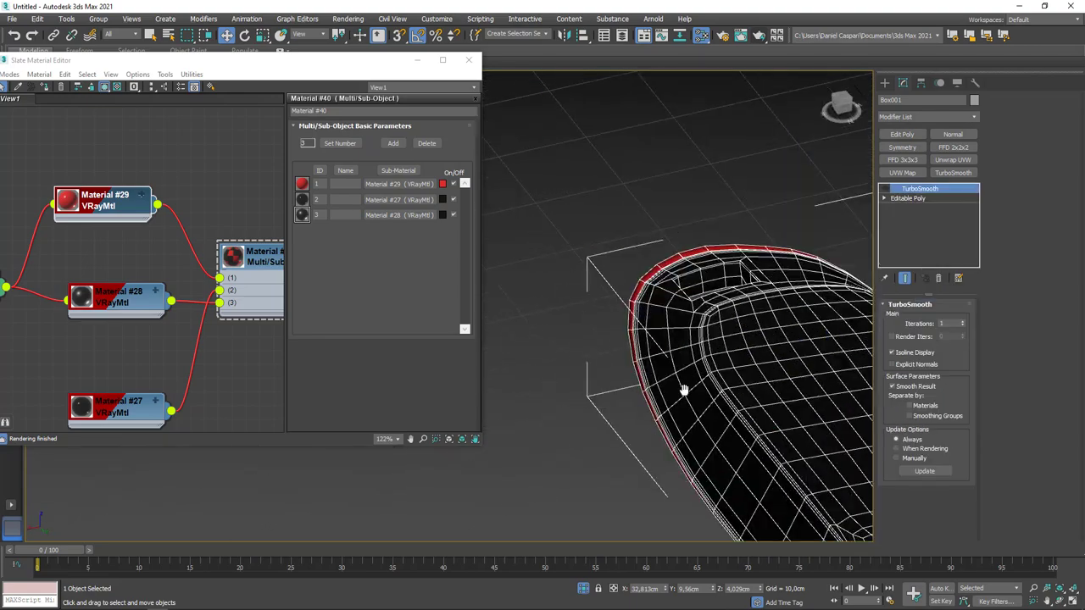
- Connect the selected rim edges with one segment and return to the TurboSmooth level
click(1067, 164)
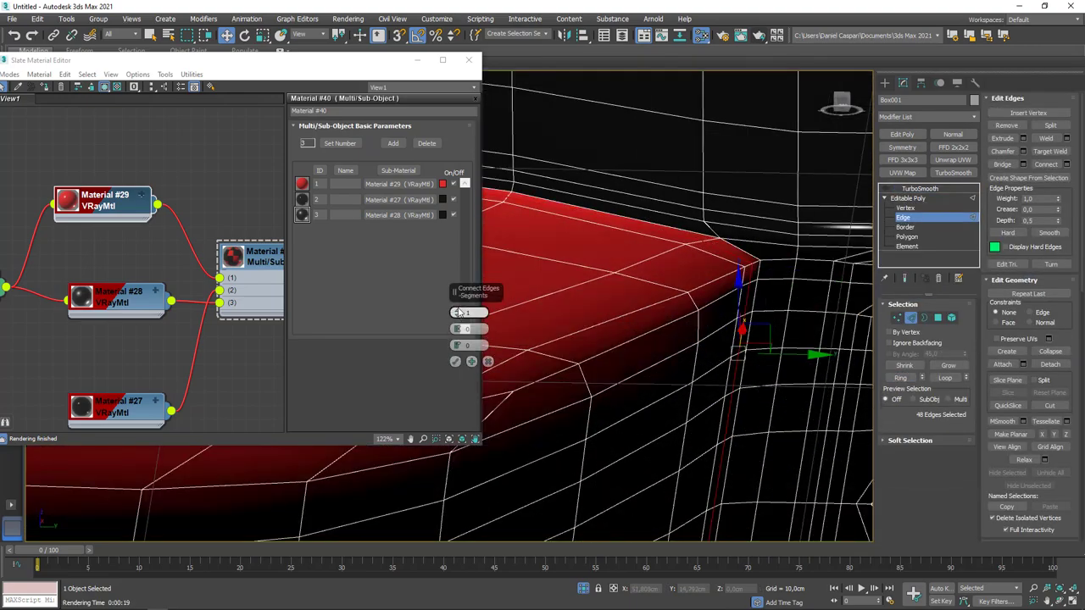
click(455, 362)
click(920, 188)
scroll(763, 228, down, 5)
alt+middle_drag(763, 228, 757, 370)
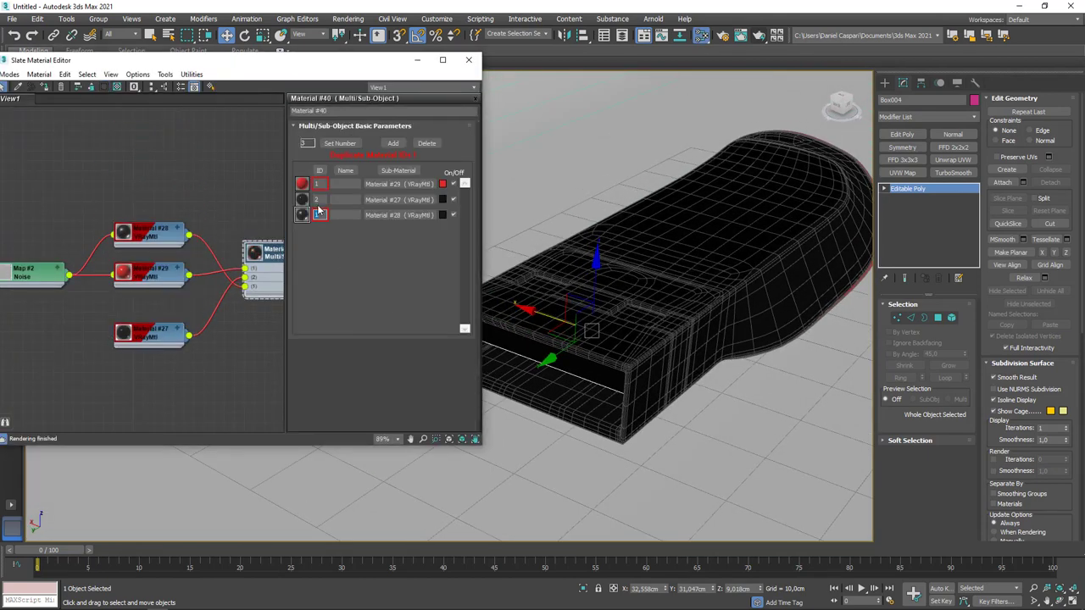
- Disconnect Material #28 from slot 1 and connect Material #27 in its place
scroll(240, 303, up, 5)
mouse_move(250, 298)
mouse_down()
mouse_move(231, 288)
mouse_move(251, 298)
mouse_up()
alt+middle_drag(644, 305, 682, 288)
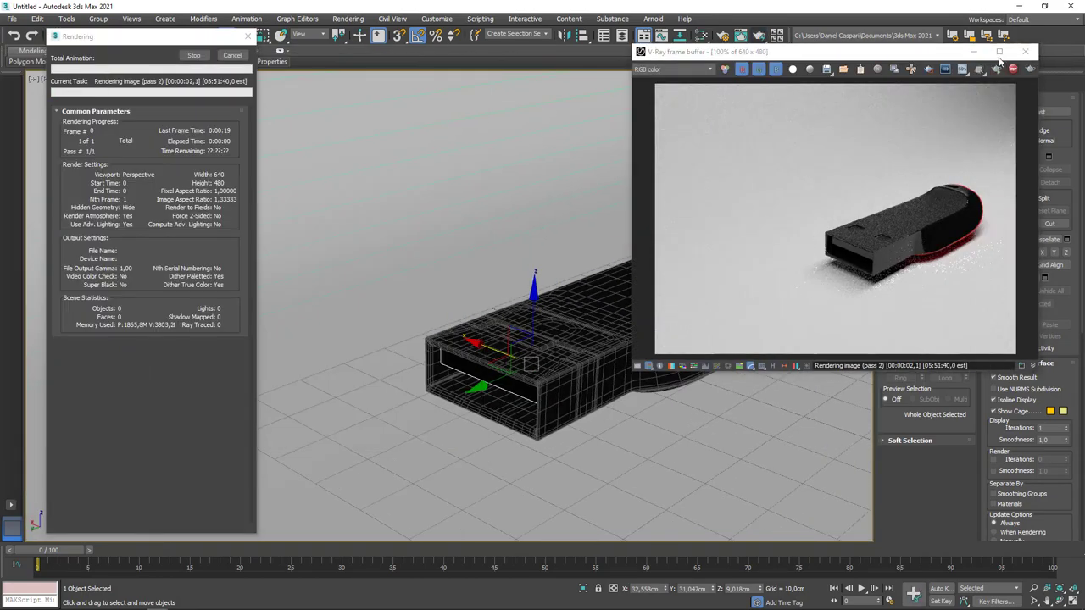
- Run a V-Ray interactive render of the black drive
click(997, 67)
scroll(495, 307, up, 3)
scroll(489, 291, up, 3)
scroll(487, 240, up, 3)
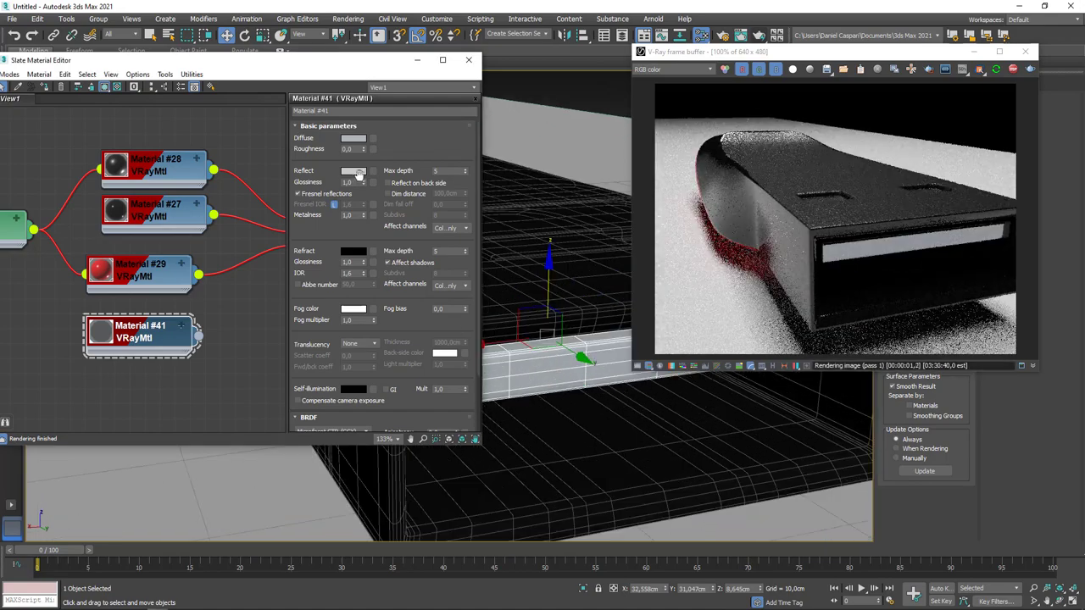
- Give Material #41 white reflection, 0,59 glossiness and a near-black diffuse colour
click(358, 174)
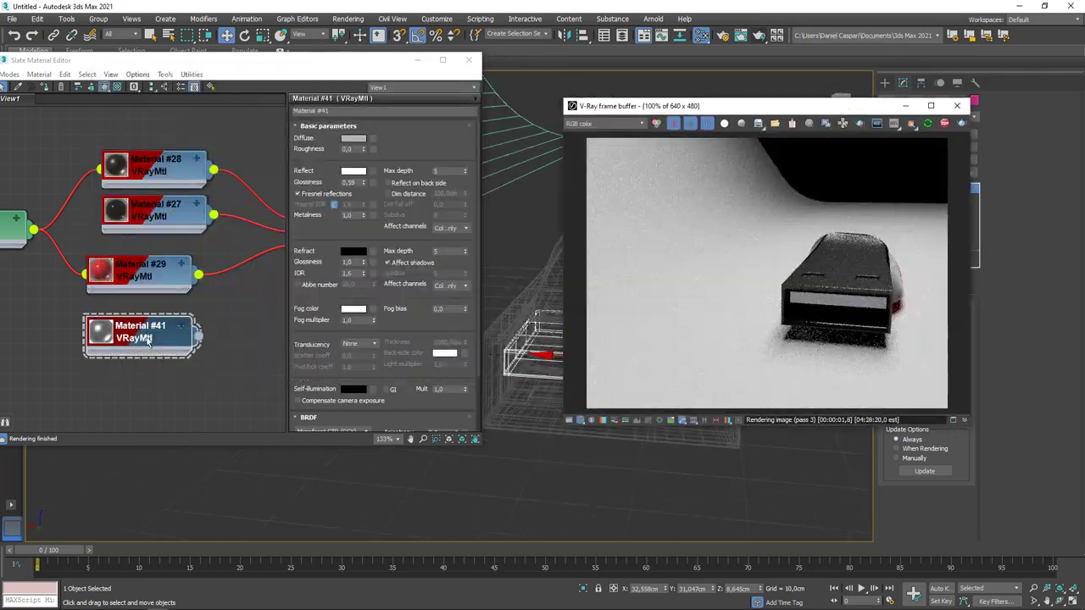
click(353, 138)
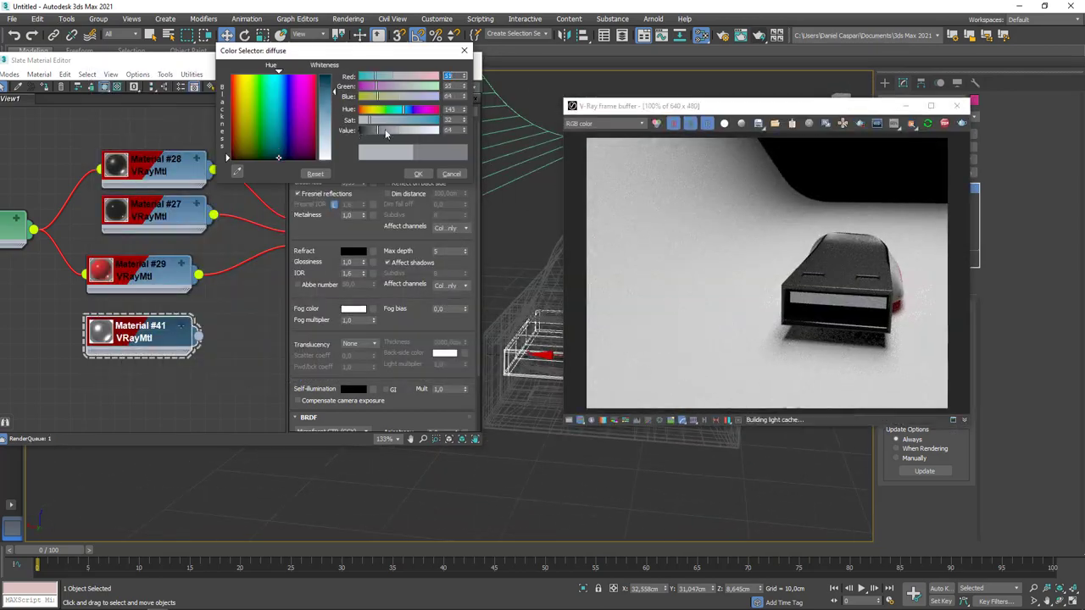
click(695, 339)
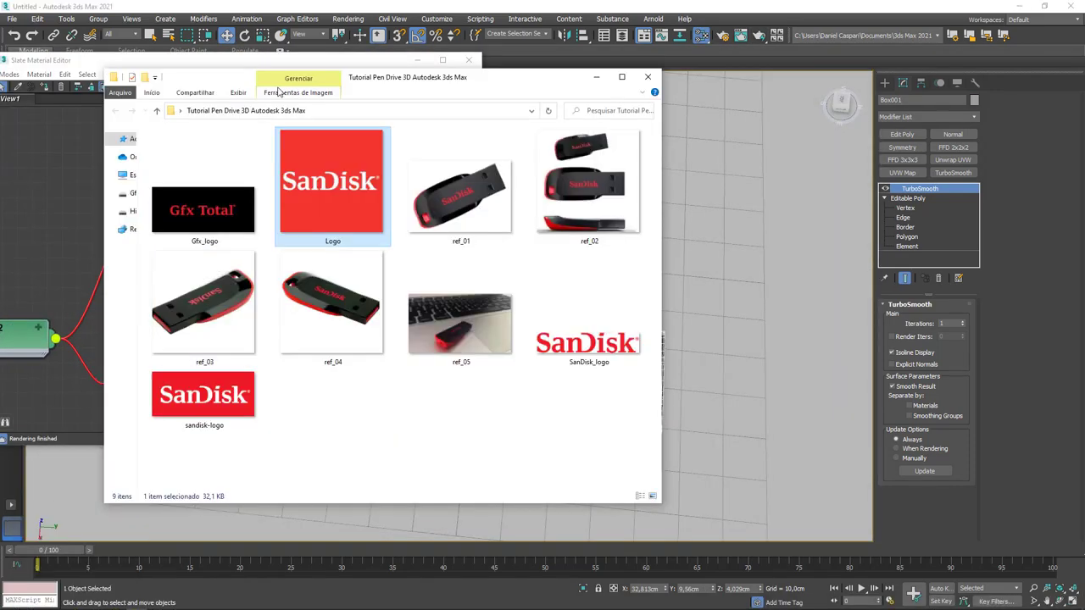
- Connect the Gfx_logo image to Material #28 and check the logo on the smoothed drive
drag(203, 186, 51, 152)
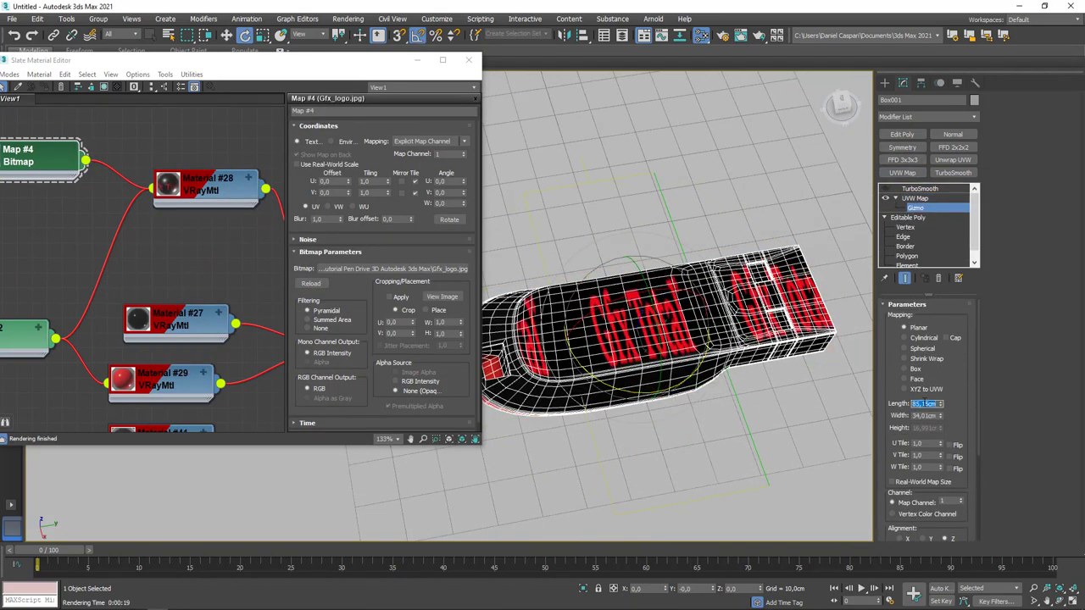
alt+middle_drag(678, 346, 699, 364)
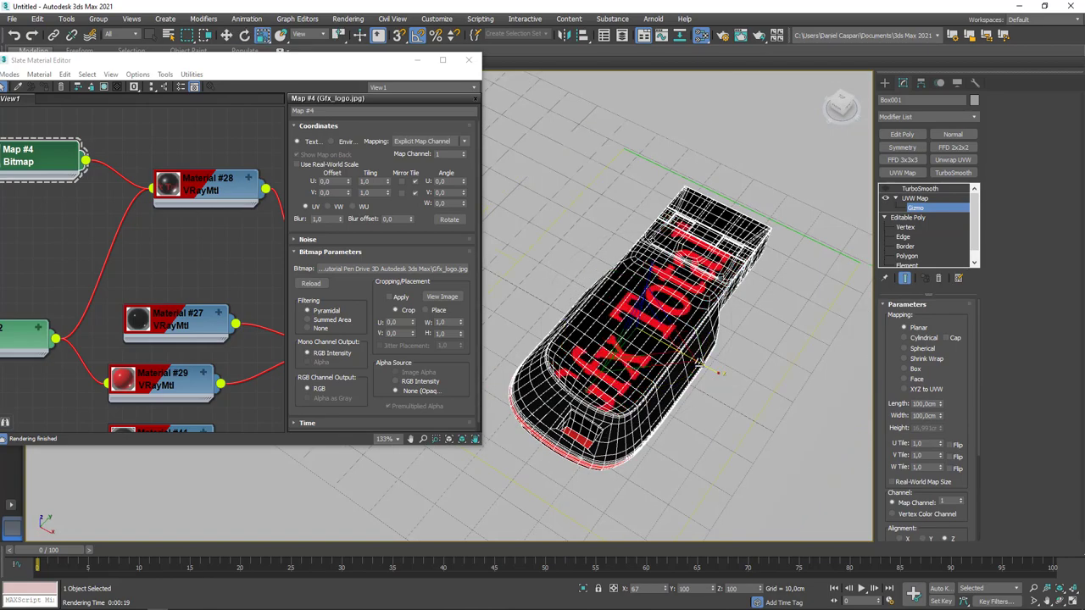
scroll(674, 312, up, 5)
scroll(642, 392, down, 1)
scroll(698, 412, down, 3)
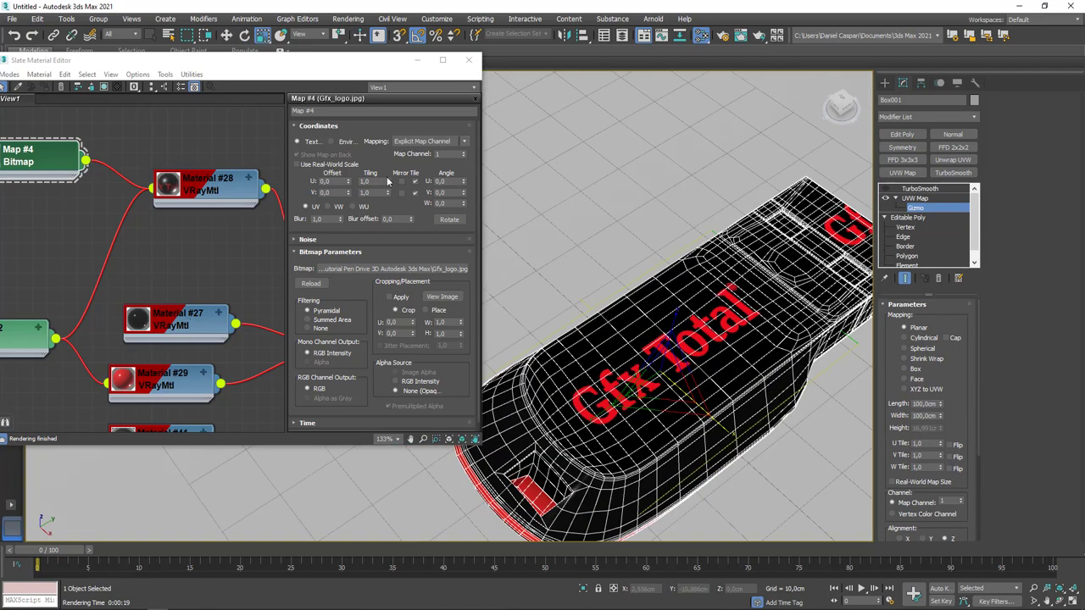
alt+middle_drag(681, 333, 644, 356)
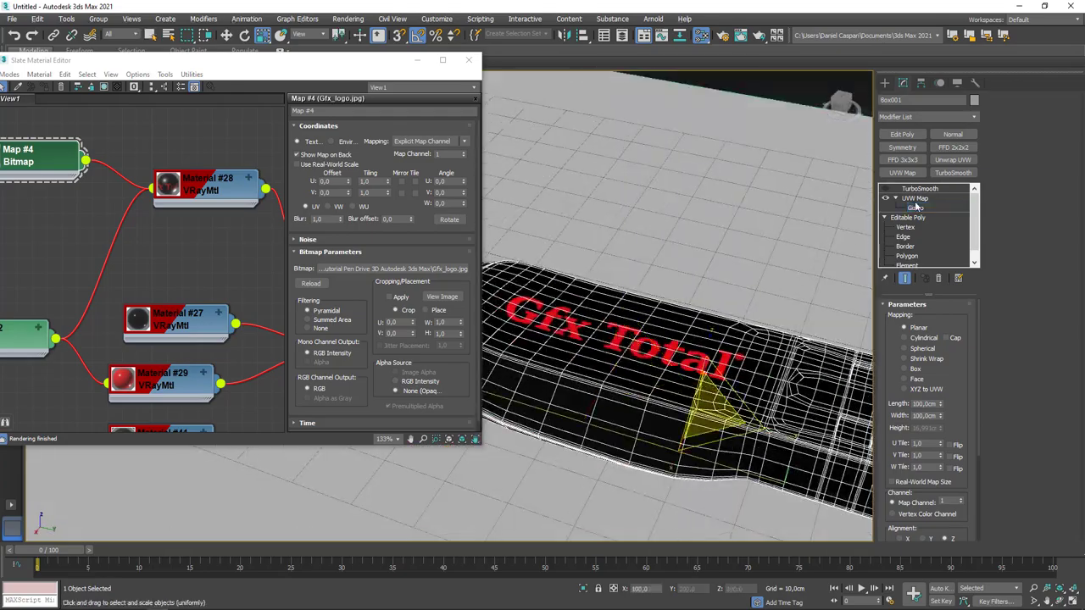
click(920, 189)
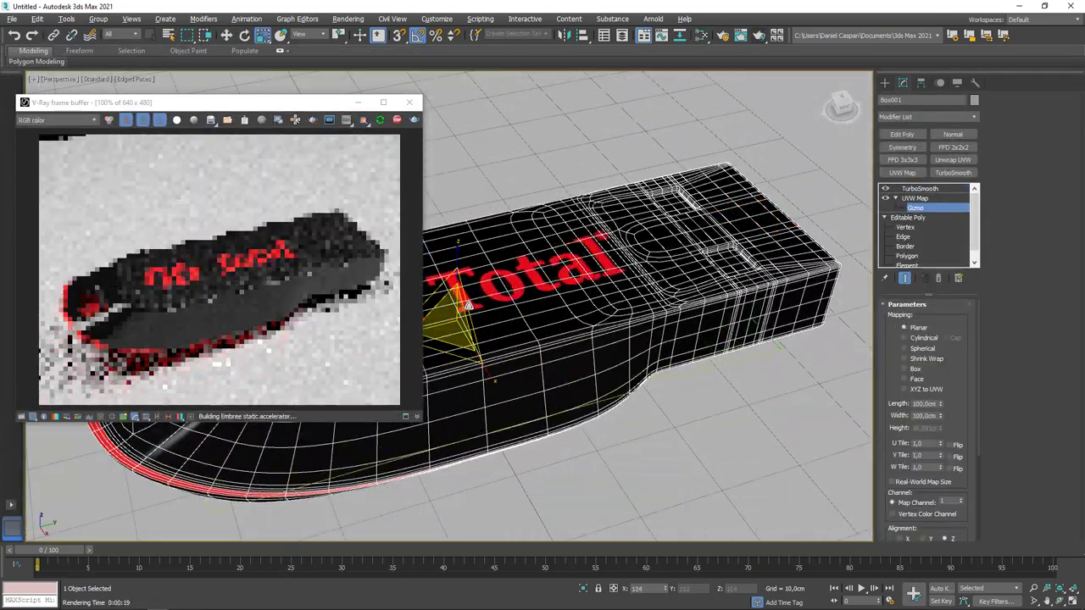
alt+middle_drag(469, 306, 655, 292)
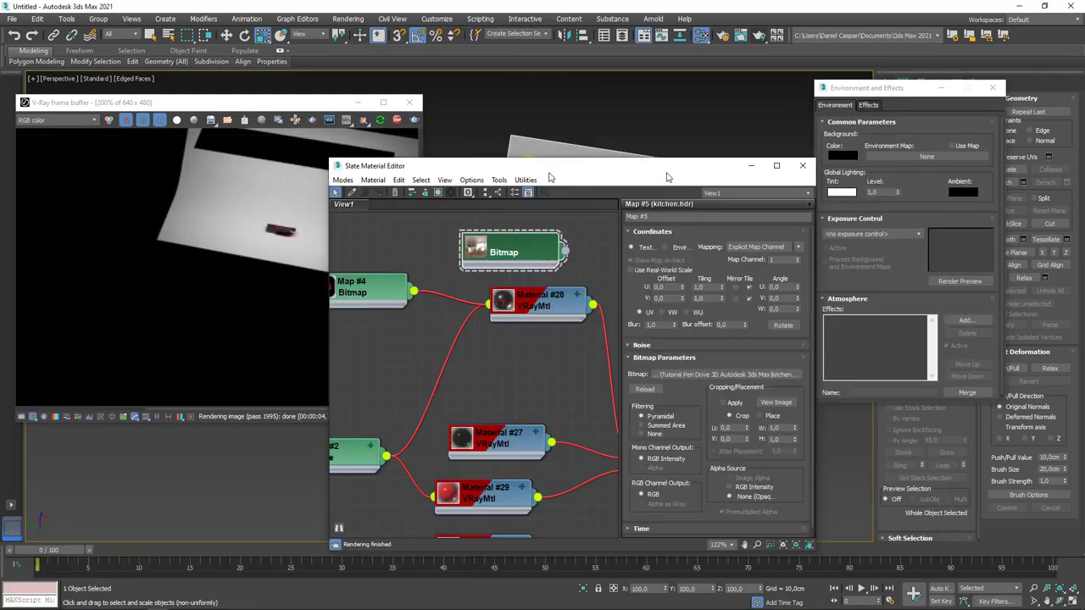
- Assign kitchen.hdr to the Environment Map slot as an instance and close the dialog
drag(667, 170, 519, 169)
drag(419, 252, 911, 173)
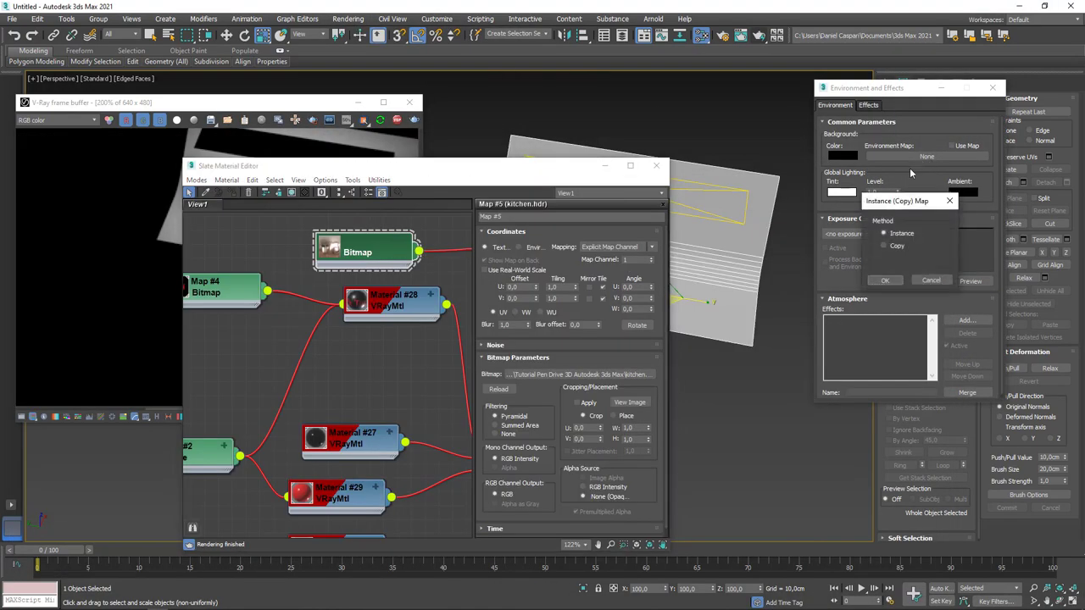
click(656, 166)
click(993, 87)
- Turn off the HDR viewport background so the viewport returns to plain grey
click(132, 19)
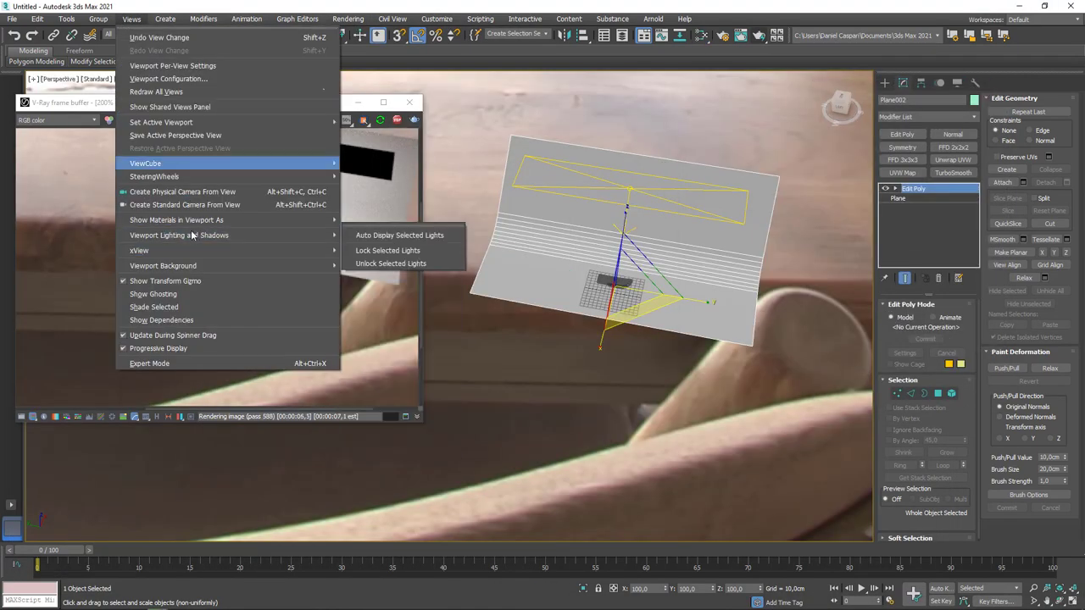
click(378, 278)
scroll(245, 91, up, 5)
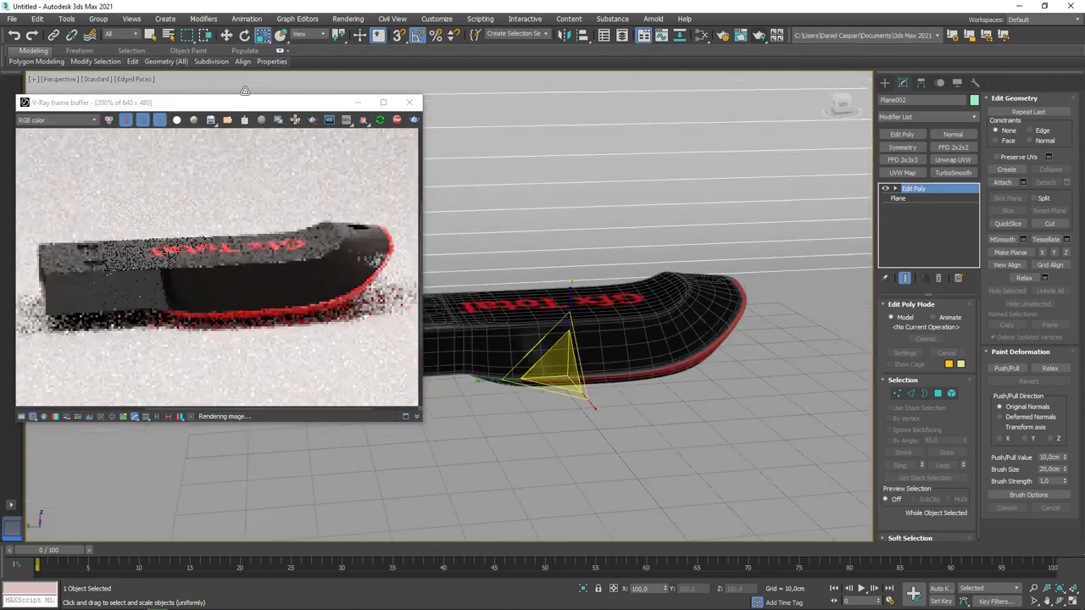
drag(244, 102, 371, 72)
mouse_move(475, 169)
alt+middle_down()
mouse_move(643, 264)
mouse_move(690, 331)
alt+middle_up()
- Reselect the drive body Box001 and review its pivot options and modifier stack
click(682, 327)
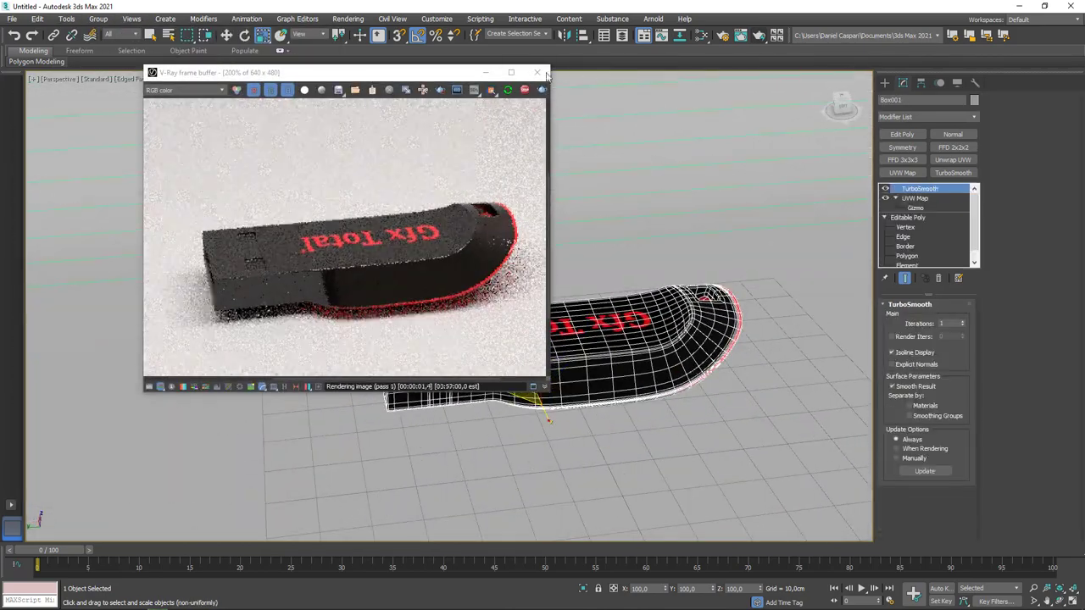
click(921, 82)
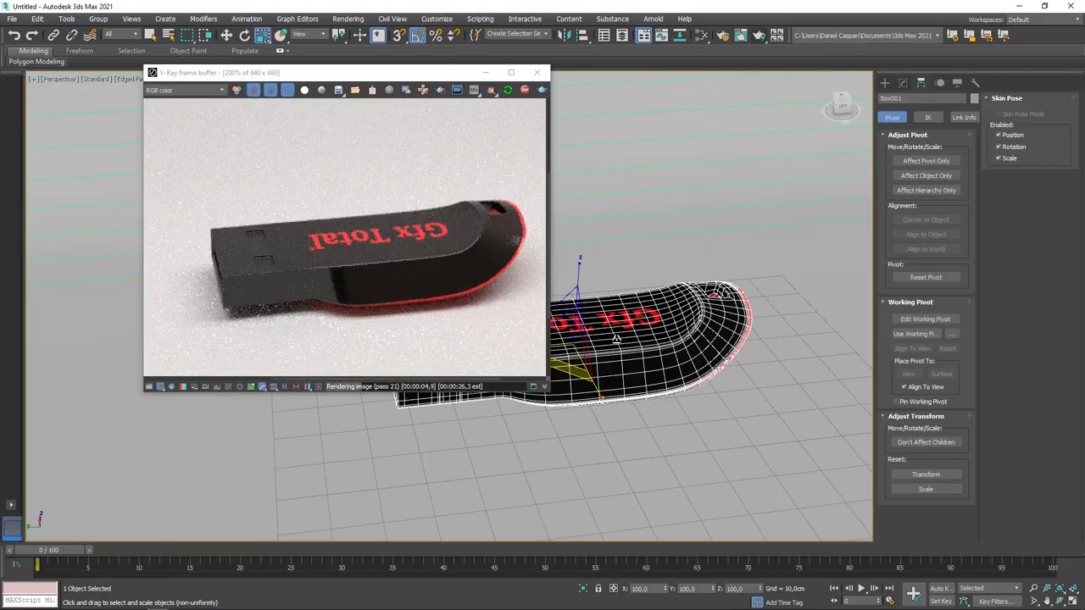
scroll(616, 340, up, 3)
scroll(625, 300, up, 5)
scroll(625, 300, down, 8)
scroll(625, 300, up, 10)
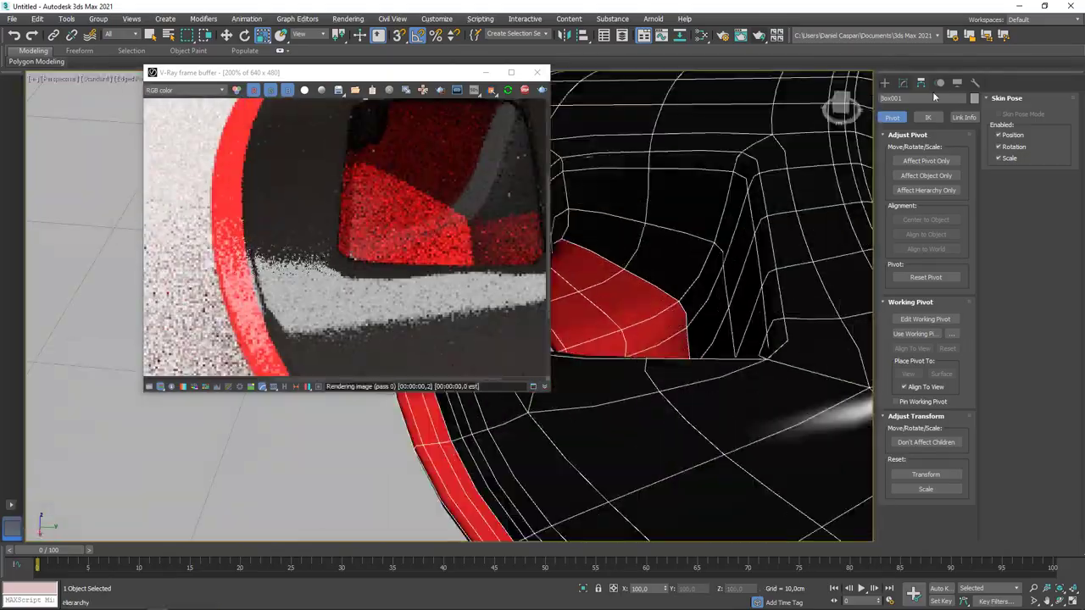
click(903, 82)
scroll(625, 275, down, 3)
scroll(611, 322, down, 3)
scroll(576, 373, down, 2)
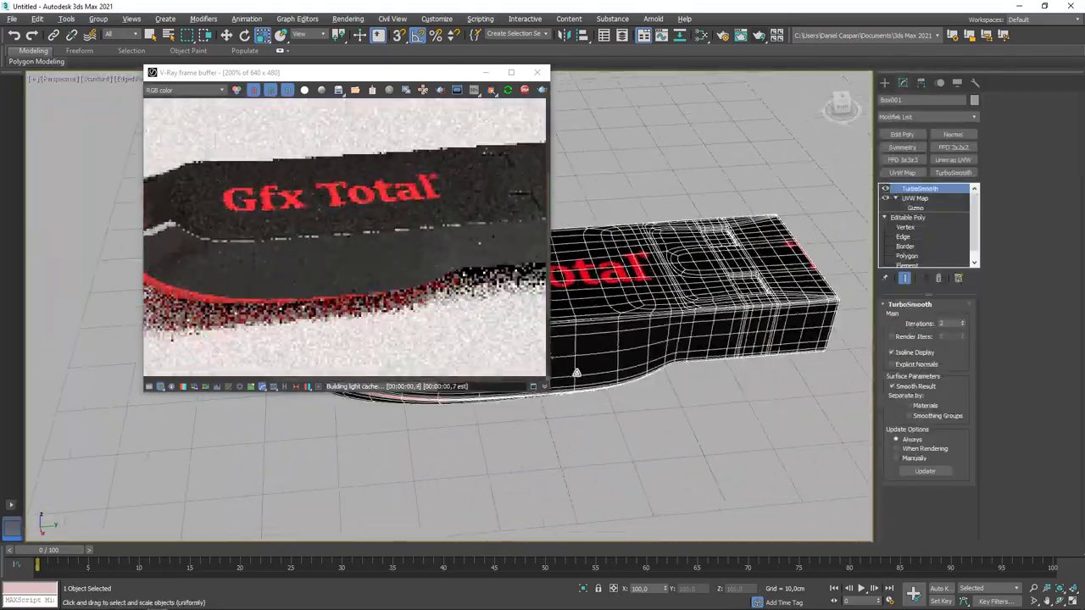
mouse_move(576, 373)
alt+middle_down()
mouse_move(519, 375)
mouse_move(730, 180)
alt+middle_up()
- Draw a VRayLight plane above the backdrop and give it a cream colour
key(e)
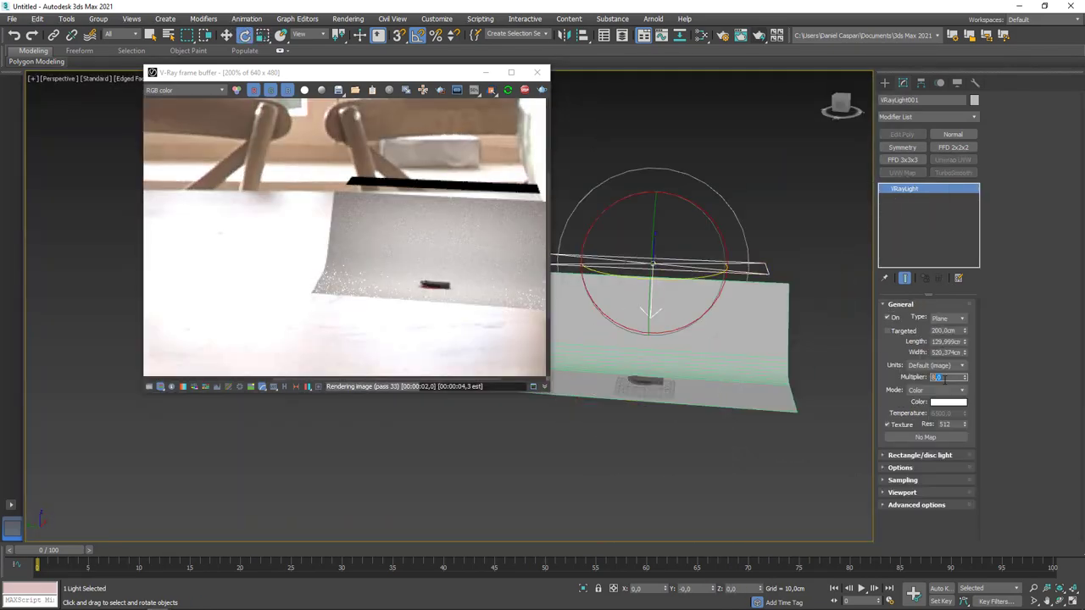
click(884, 82)
click(904, 150)
drag(576, 237, 797, 310)
key(w)
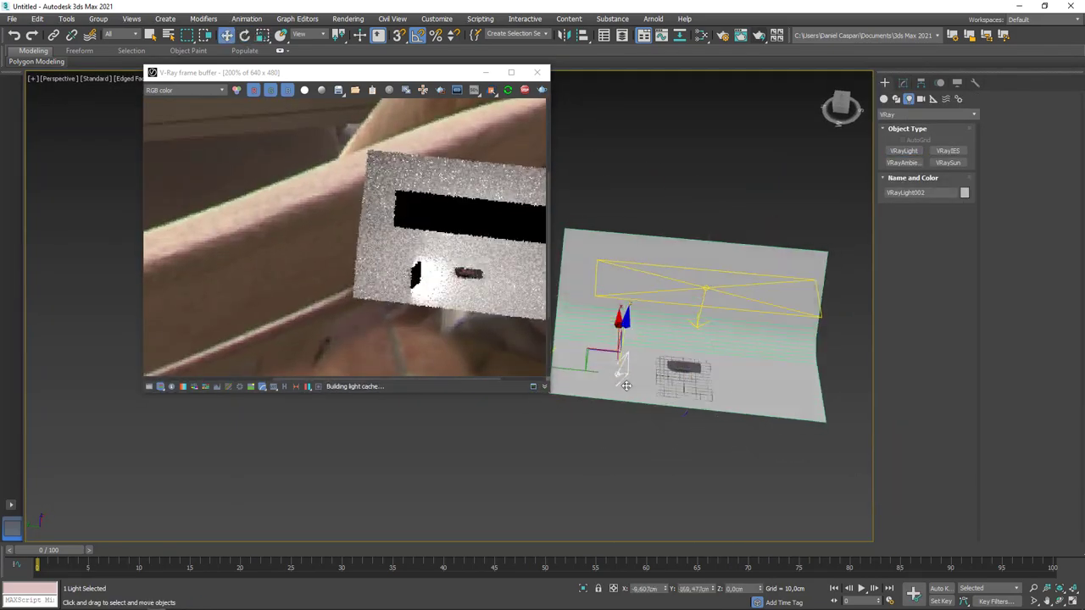
click(903, 82)
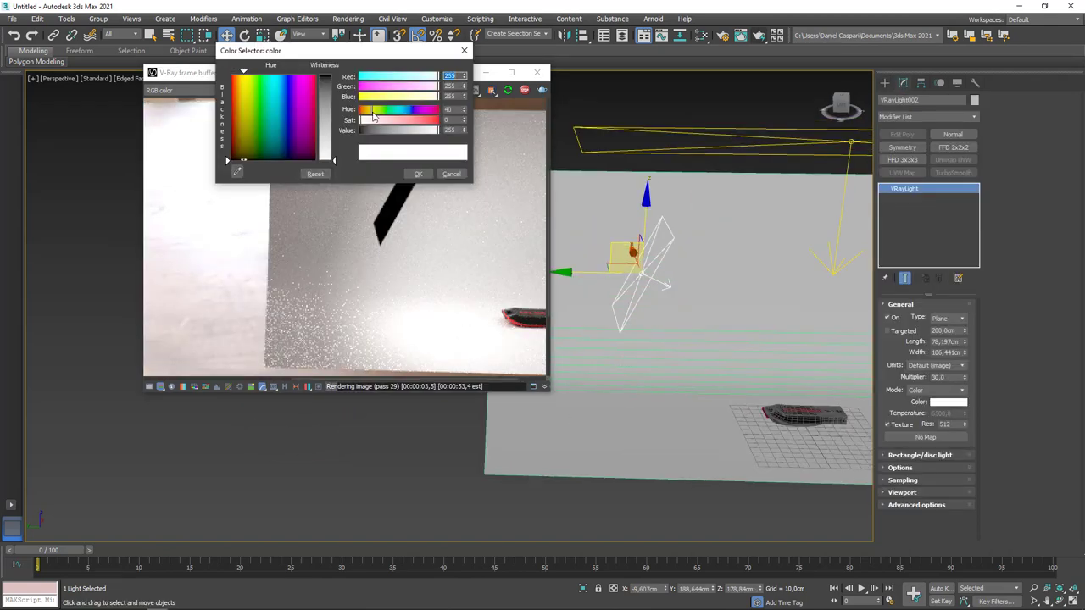
click(418, 174)
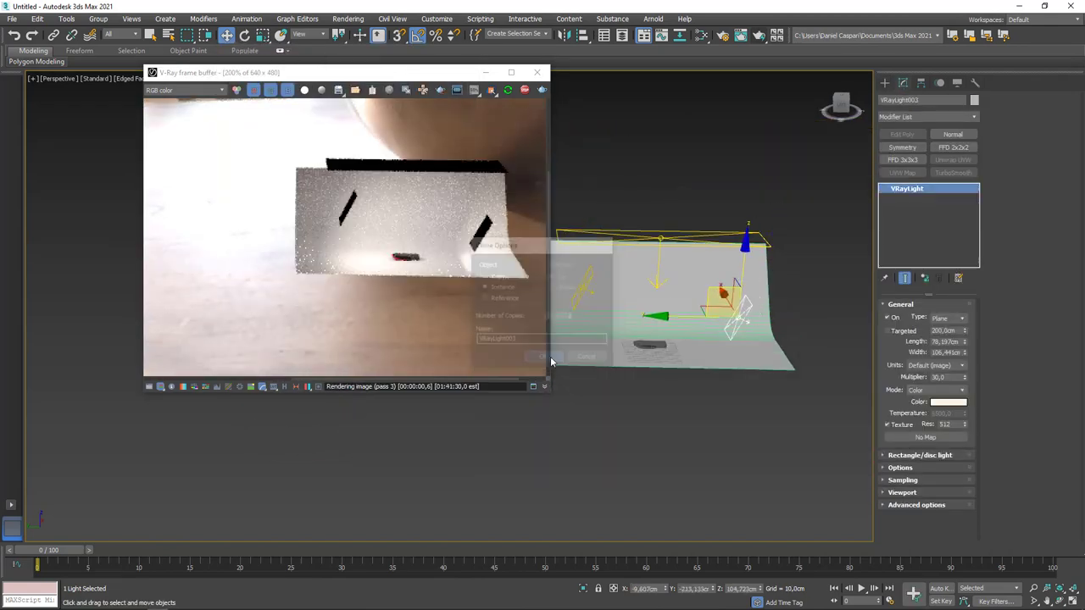
- Rotate the copied plane light to aim toward the drive on the backdrop
alt+middle_drag(709, 290, 760, 338)
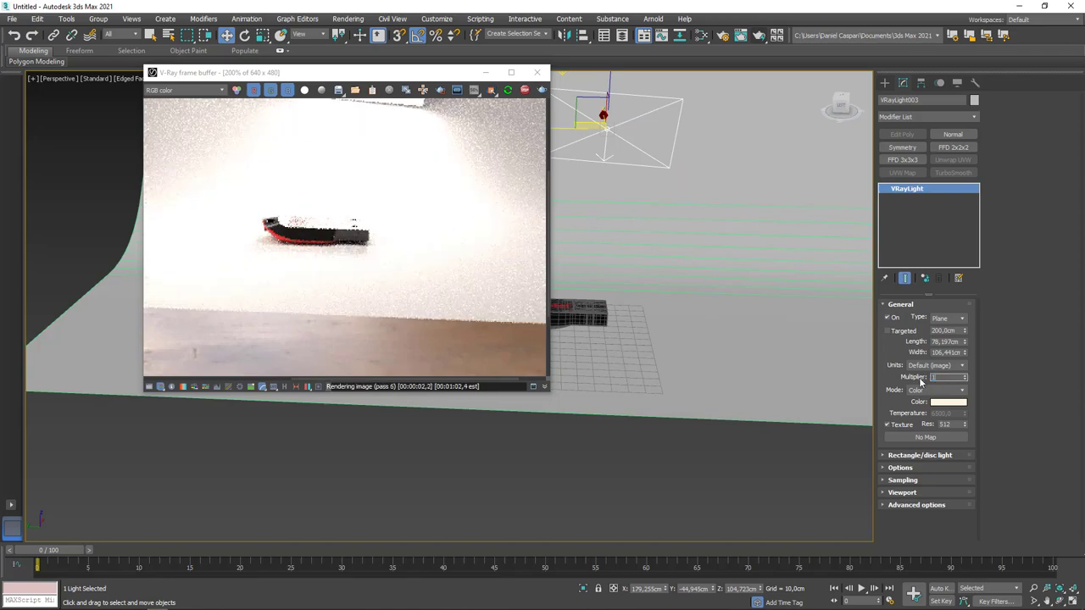
alt+middle_drag(848, 386, 654, 396)
click(894, 460)
mouse_move(628, 195)
alt+middle_down()
mouse_move(651, 170)
mouse_move(669, 254)
alt+middle_up()
key(e)
click(670, 212)
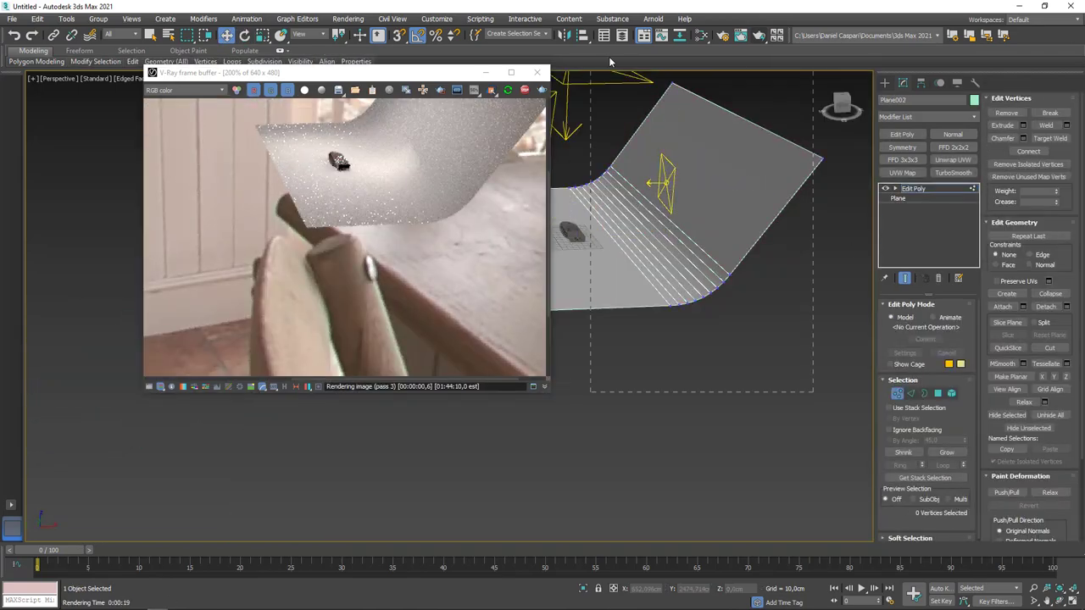
alt+middle_drag(670, 212, 670, 340)
scroll(670, 340, up, 5)
click(678, 351)
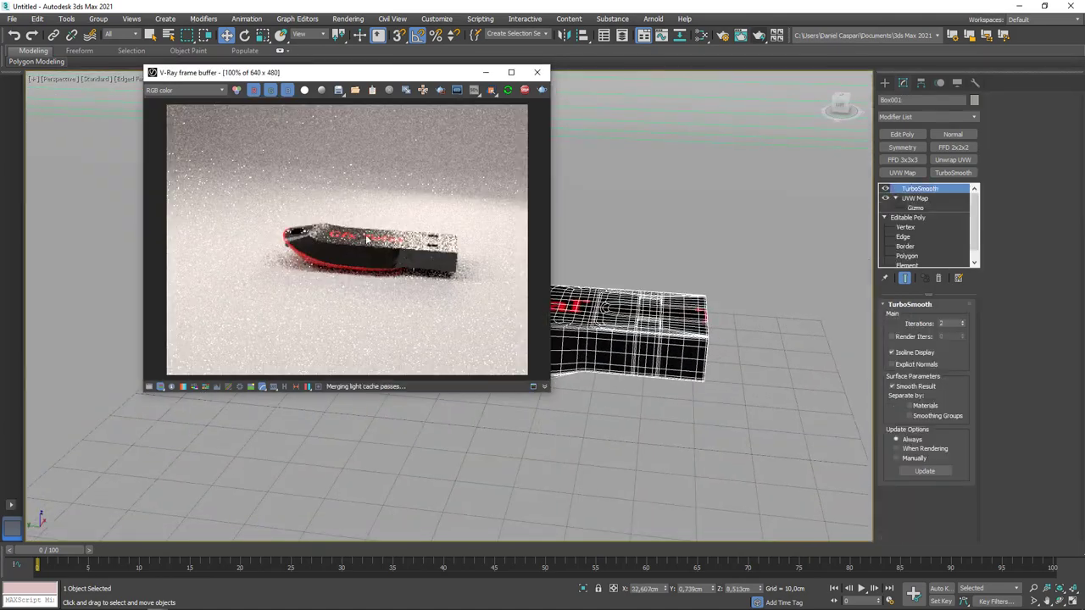
scroll(678, 350, up, 3)
scroll(678, 339, down, 5)
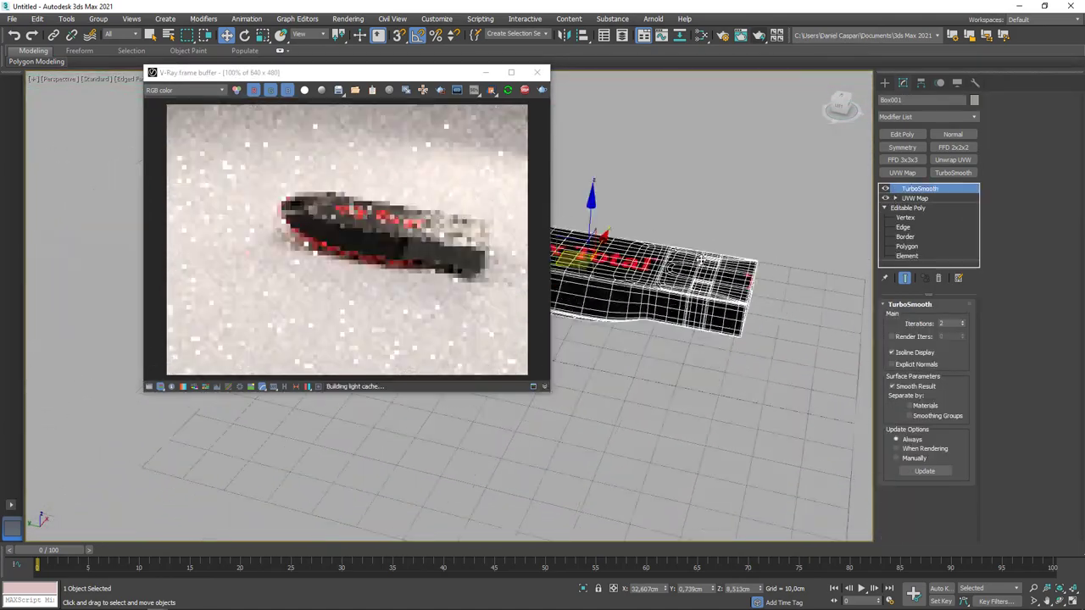
- Set VRayLight003 to multiplier 5 with a pale blue colour
click(763, 111)
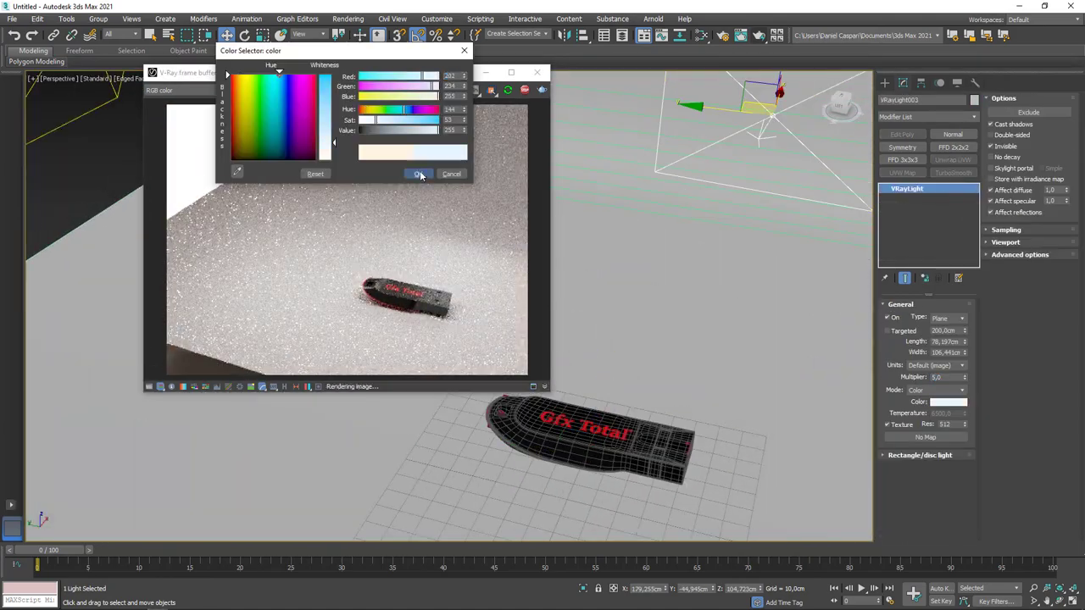
click(421, 175)
scroll(614, 328, up, 5)
scroll(626, 329, up, 5)
scroll(626, 329, down, 5)
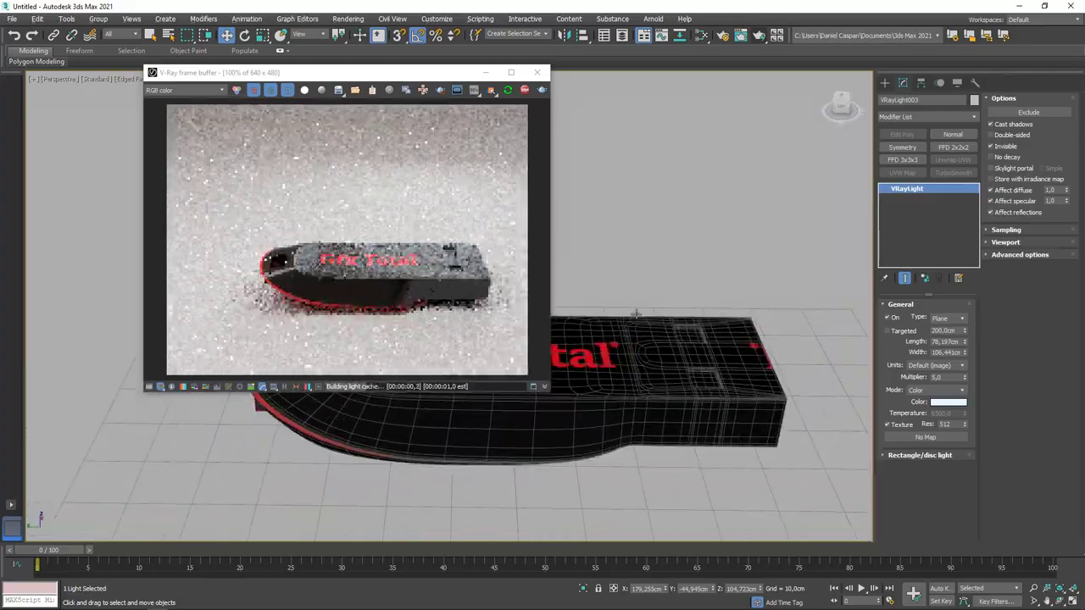
- Select the drive body and switch the viewport to wireframe
mouse_move(626, 329)
alt+middle_down()
mouse_move(705, 332)
mouse_move(639, 255)
mouse_move(646, 421)
alt+middle_up()
click(705, 332)
right_click(640, 254)
scroll(639, 255, down, 5)
key(F3)
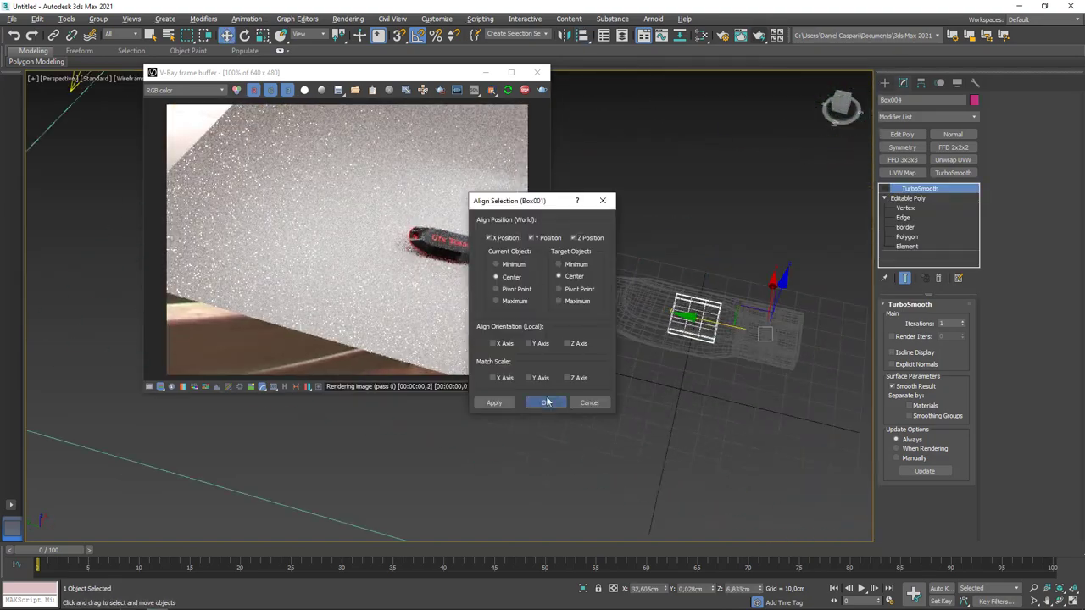
- Centre-align the small box Box004 to the drive body Box001
click(547, 402)
scroll(678, 314, up, 5)
mouse_move(679, 315)
alt+middle_down()
mouse_move(683, 346)
mouse_move(528, 242)
alt+middle_up()
scroll(683, 346, down, 5)
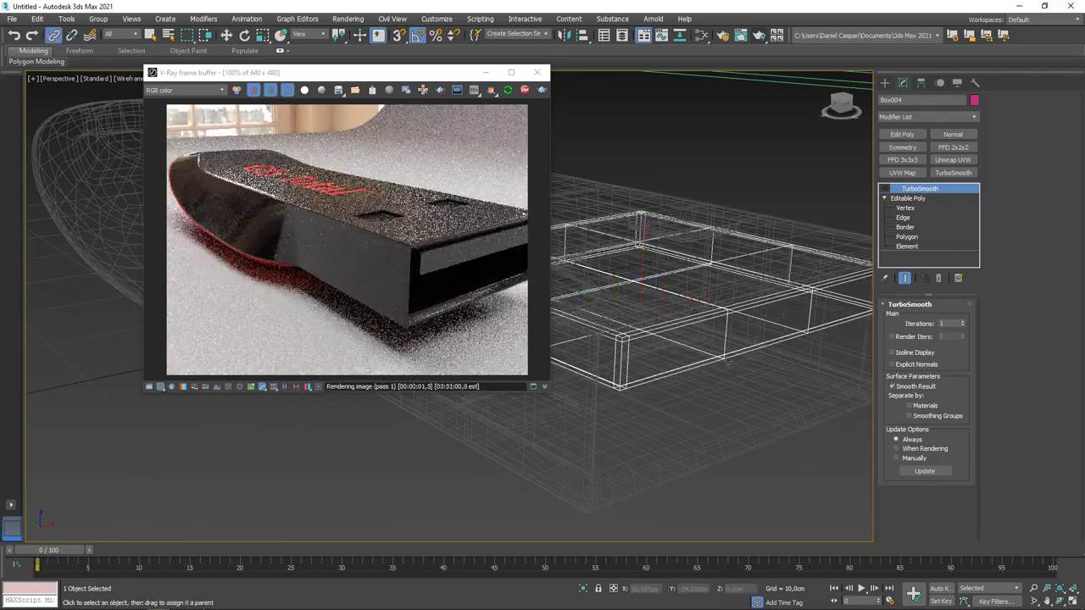
alt+middle_drag(733, 413, 694, 417)
scroll(746, 395, down, 3)
scroll(678, 339, down, 2)
- Select Box001 together with the second drive
click(620, 293)
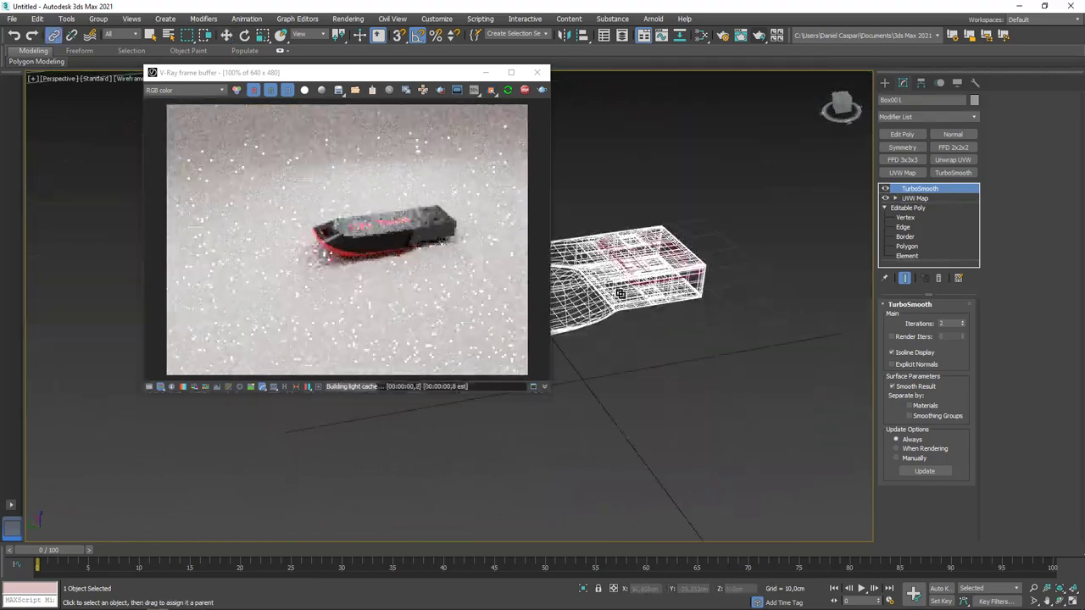
drag(621, 293, 251, 90)
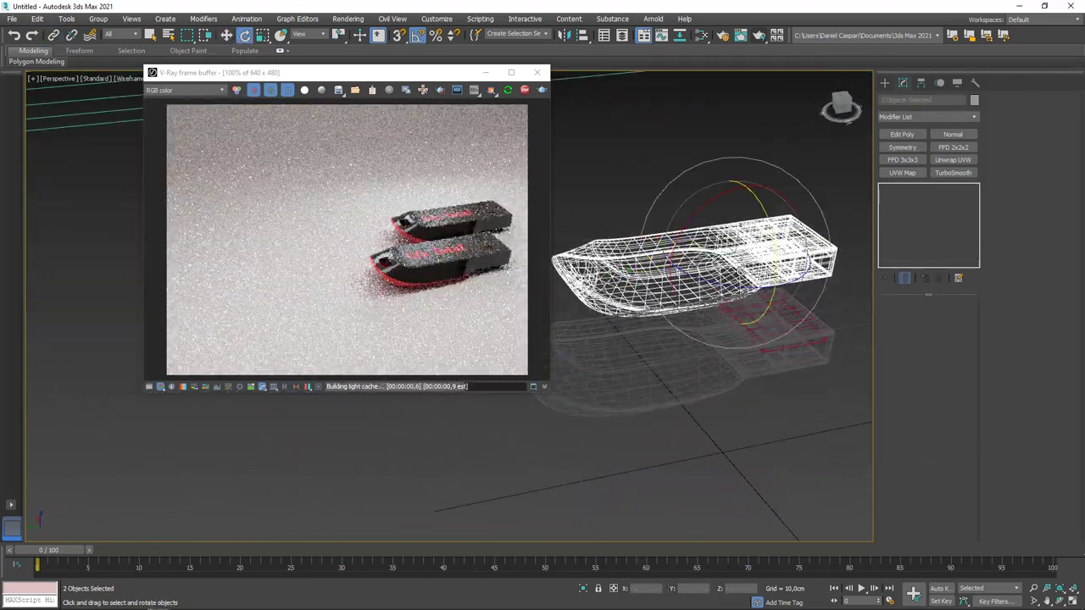
alt+middle_drag(693, 417, 670, 399)
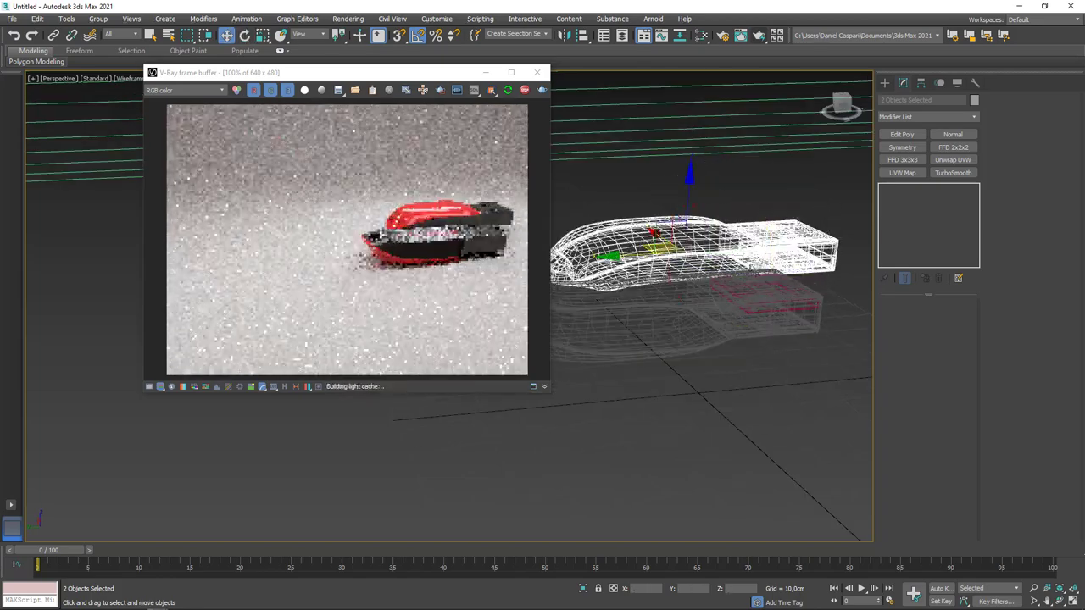
- Move and rotate both drives into a side-by-side arrangement, checking from the front view
key(w)
mouse_move(710, 272)
alt+middle_down()
mouse_move(719, 338)
mouse_move(748, 313)
alt+middle_up()
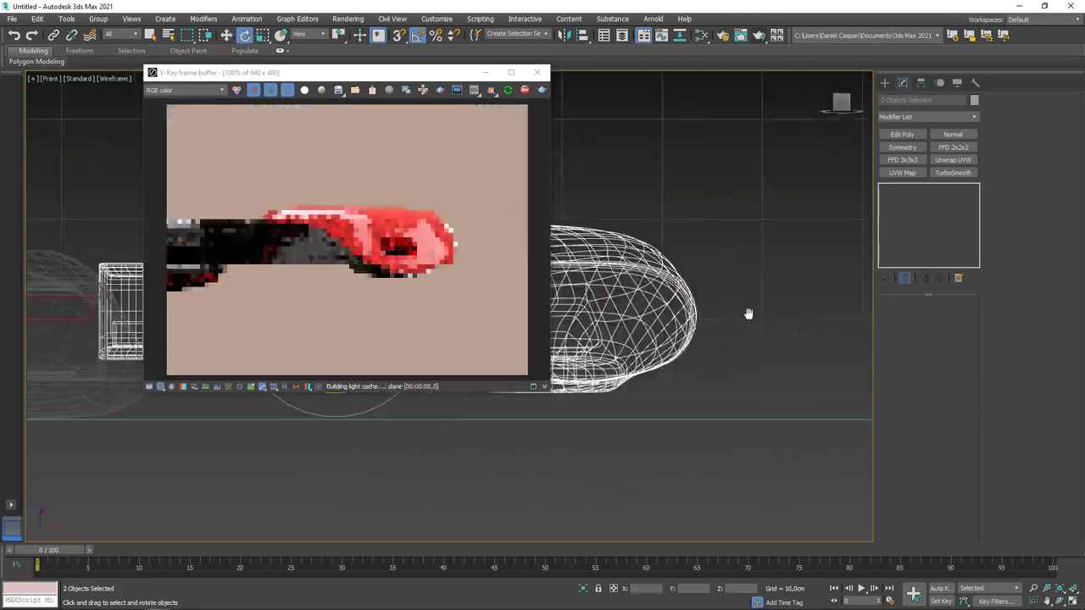
key(f)
key(e)
alt+middle_drag(695, 334, 704, 412)
key(f)
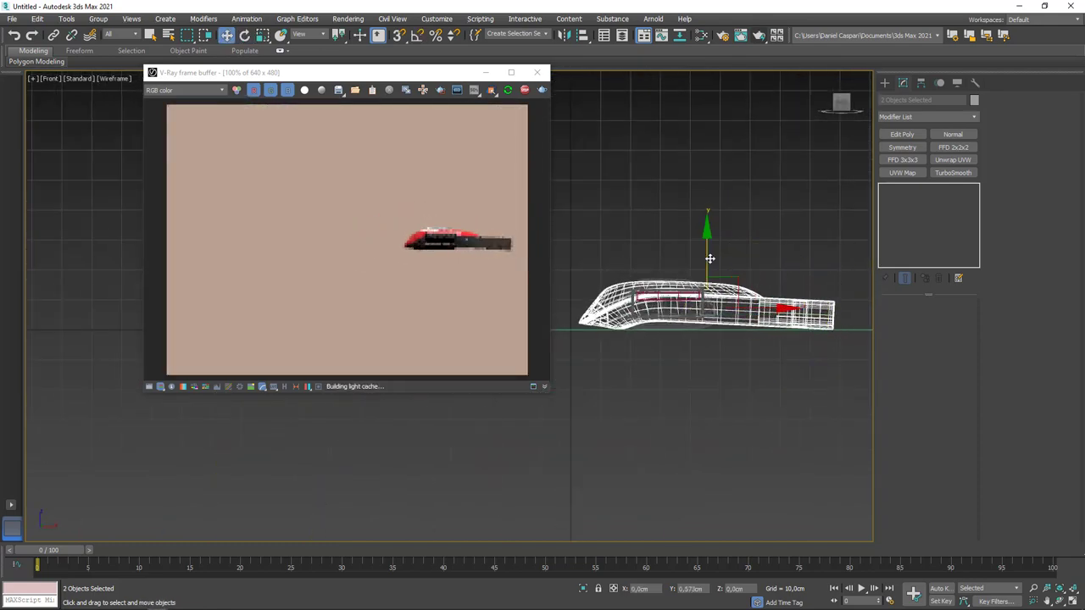
key(e)
mouse_move(710, 258)
alt+middle_down()
mouse_move(727, 374)
mouse_move(678, 110)
alt+middle_up()
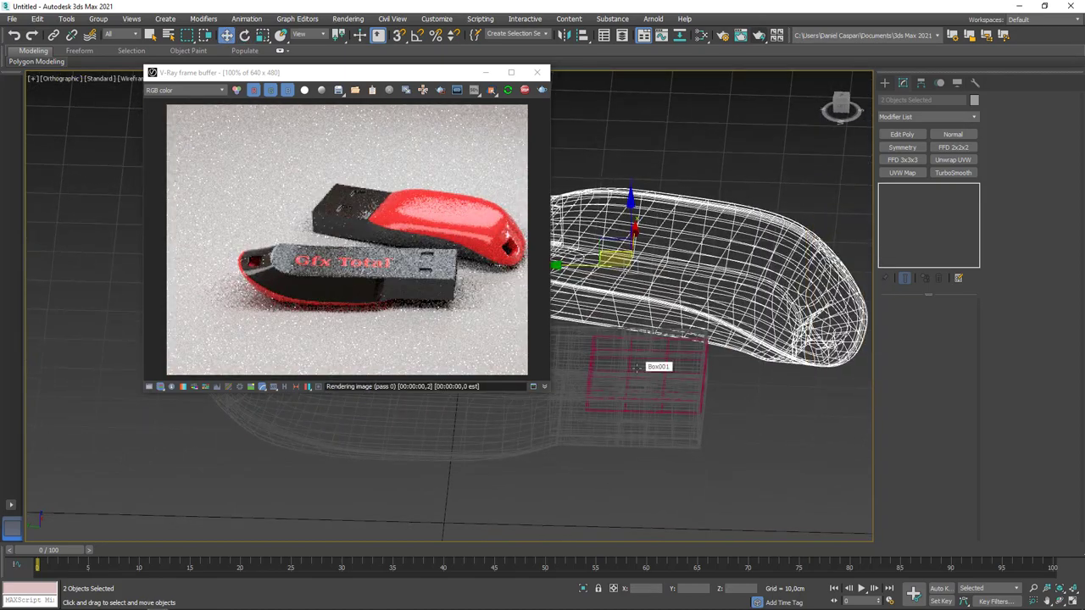
- Give Material #29 a lighter, pinkish reflection colour in the Slate Material Editor
key(m)
double_click(712, 391)
click(918, 175)
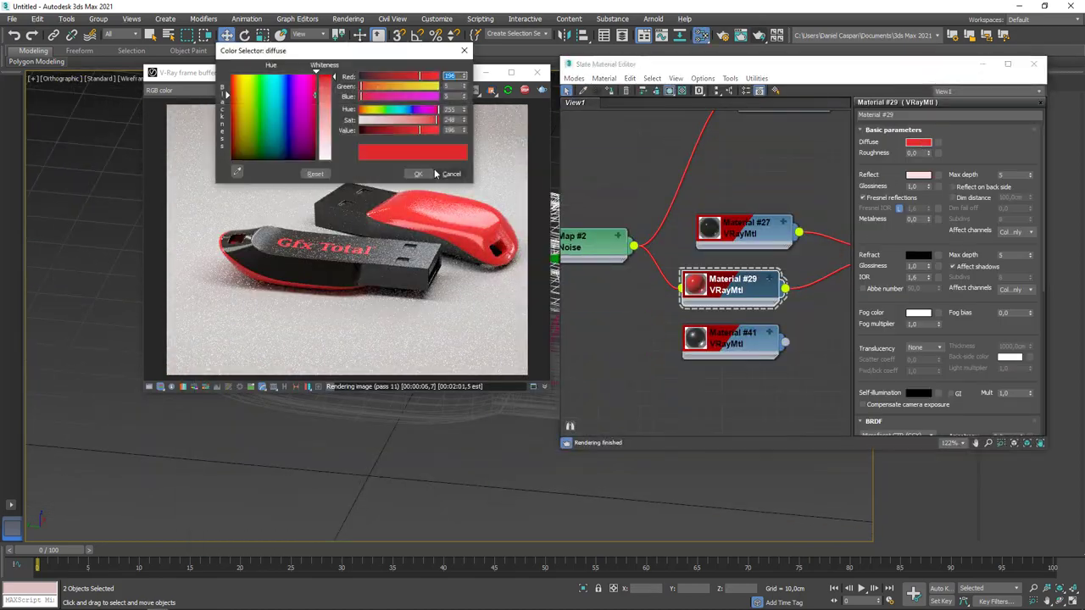
drag(398, 130, 426, 134)
click(418, 174)
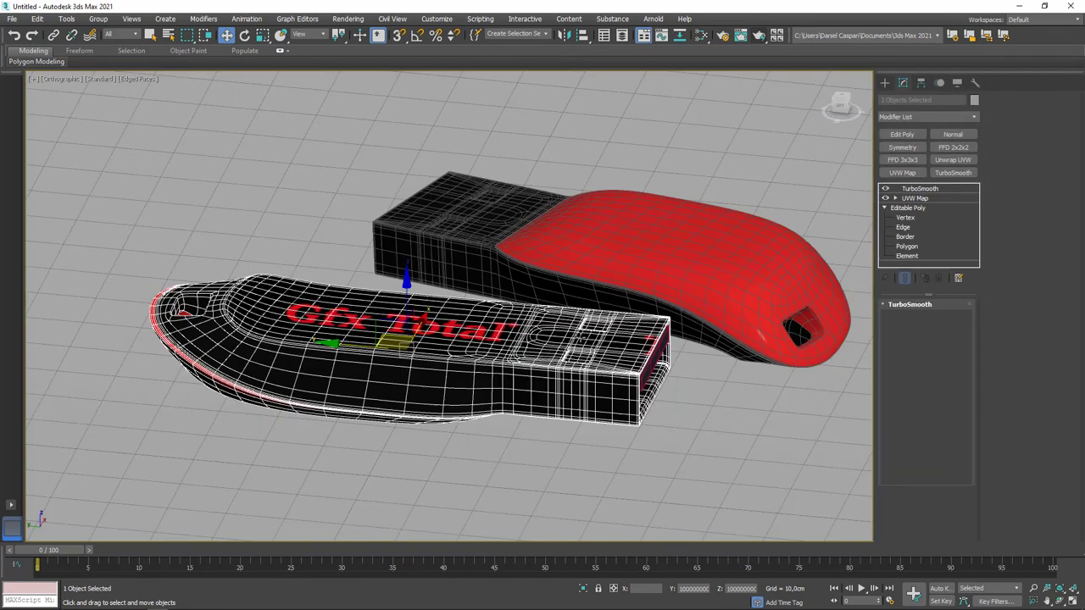
- Select the red-cap and logo drives and add an Edit Poly at vertex level
click(902, 172)
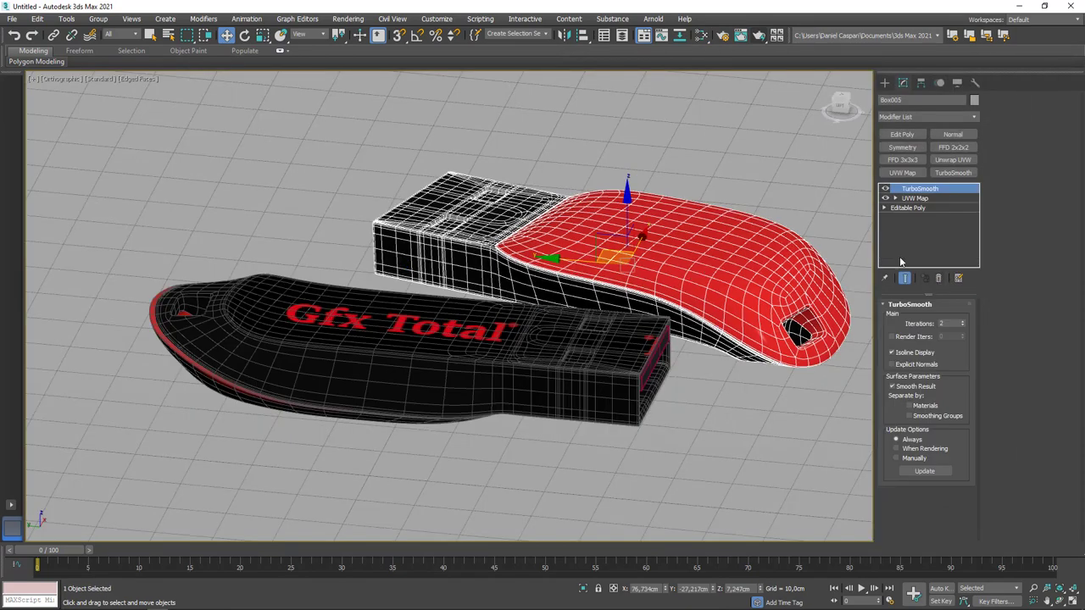
click(847, 213)
click(721, 272)
ctrl+click(605, 338)
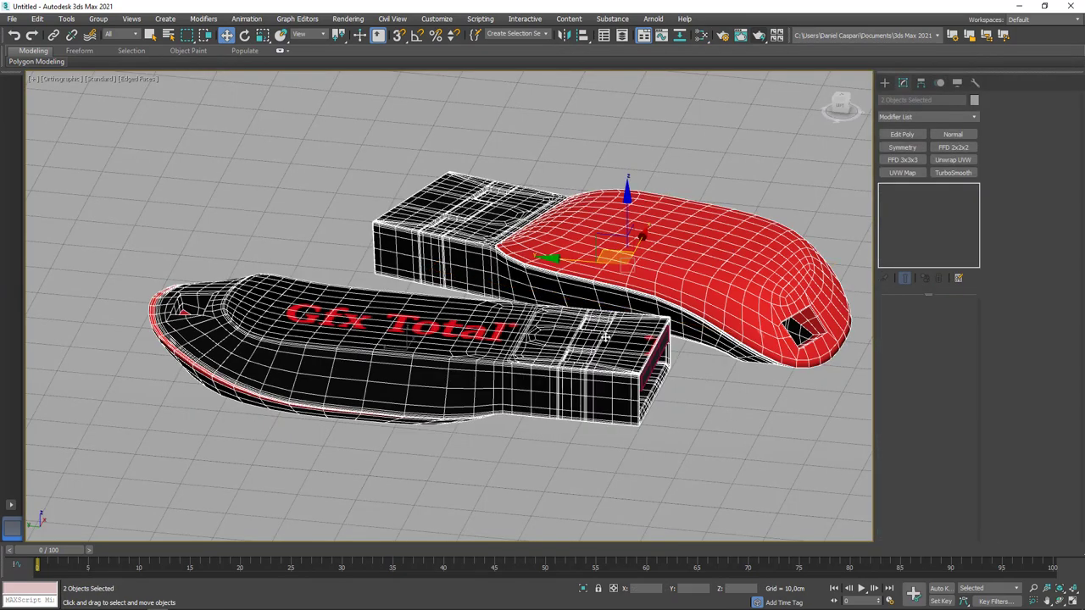
click(902, 134)
key(1)
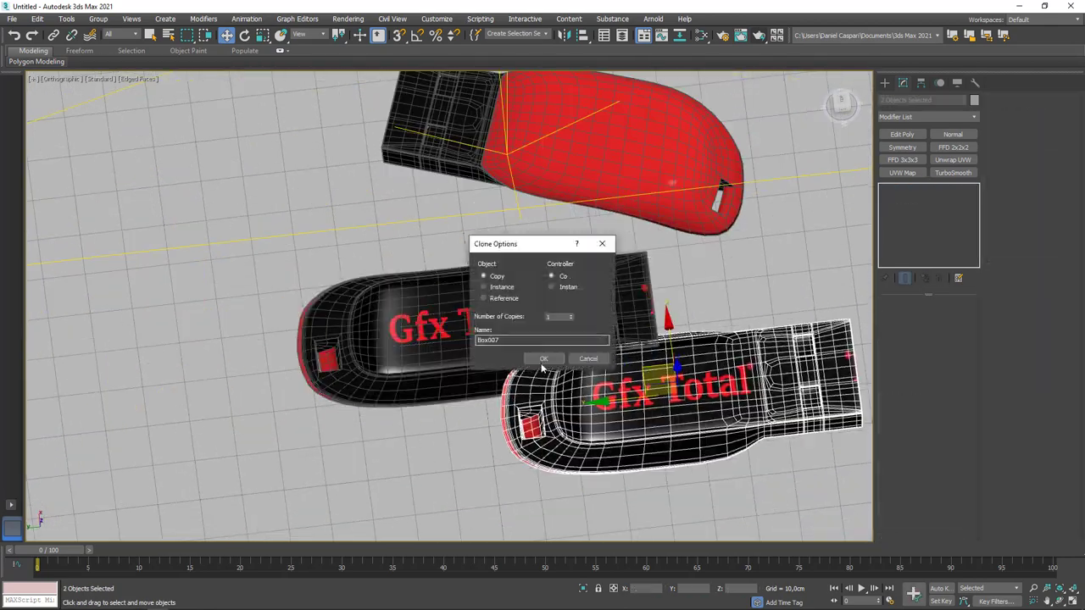
- Inspect the cap's vertices in a wireframe Left view at vertex level
key(1)
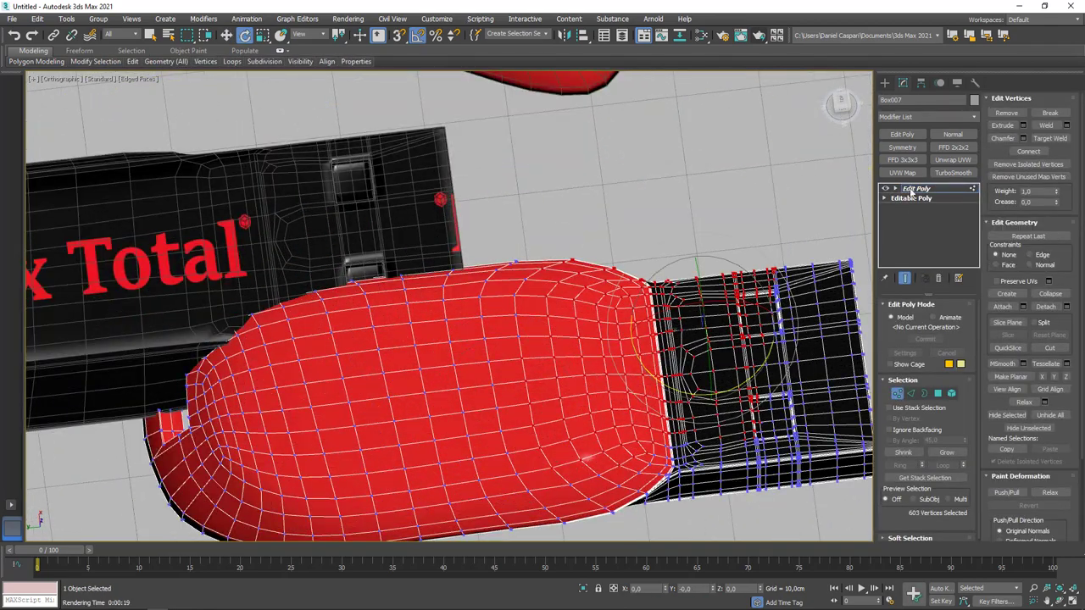
key(F3)
key(l)
scroll(509, 254, up, 5)
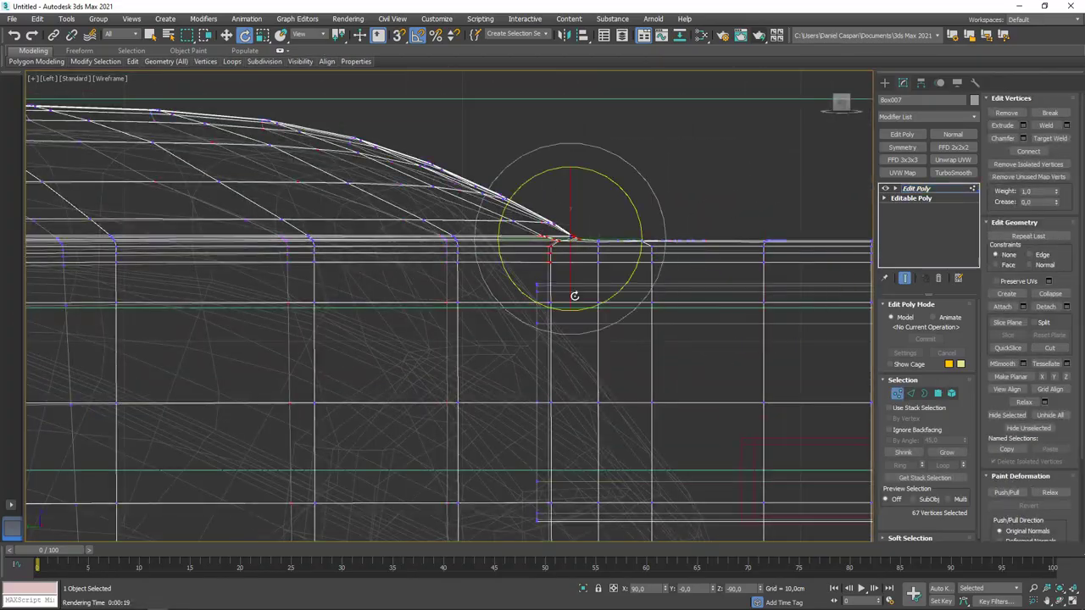
mouse_move(575, 296)
alt+middle_down()
mouse_move(628, 391)
mouse_move(678, 288)
alt+middle_up()
key(l)
scroll(569, 291, down, 3)
scroll(442, 332, up, 5)
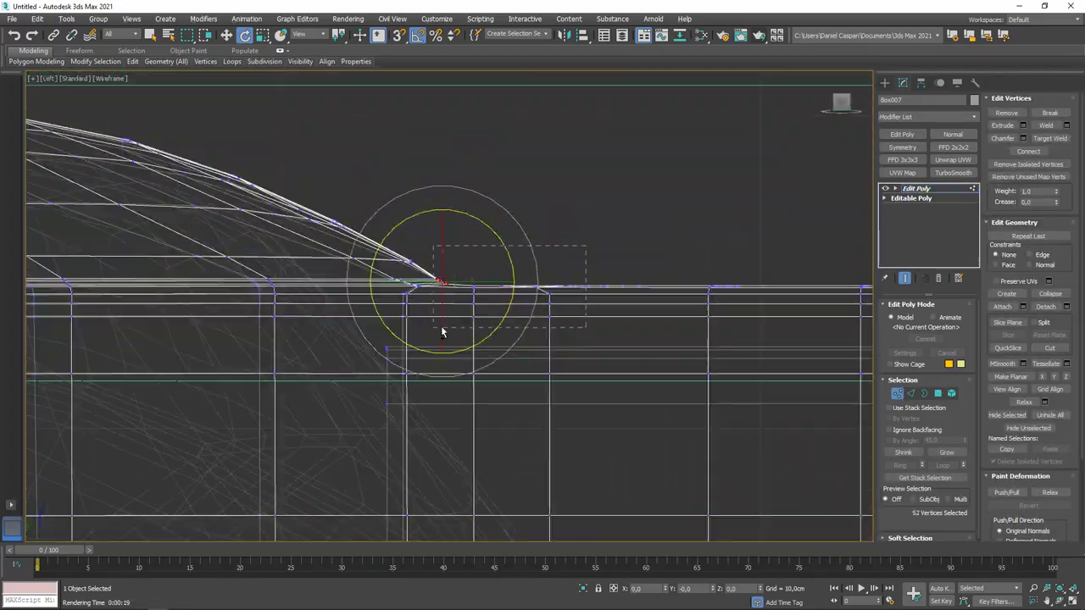
scroll(456, 298, down, 3)
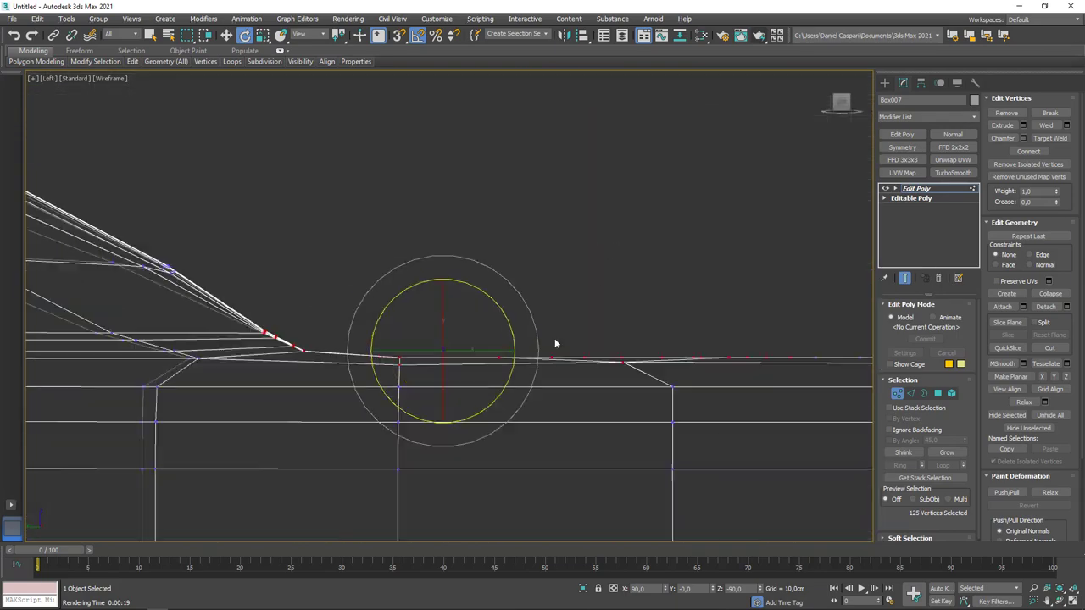
scroll(554, 342, up, 2)
- Add an FFD 3x3x3 lattice and shift its middle points to bulge the cap
alt+middle_drag(536, 321, 594, 234)
key(F3)
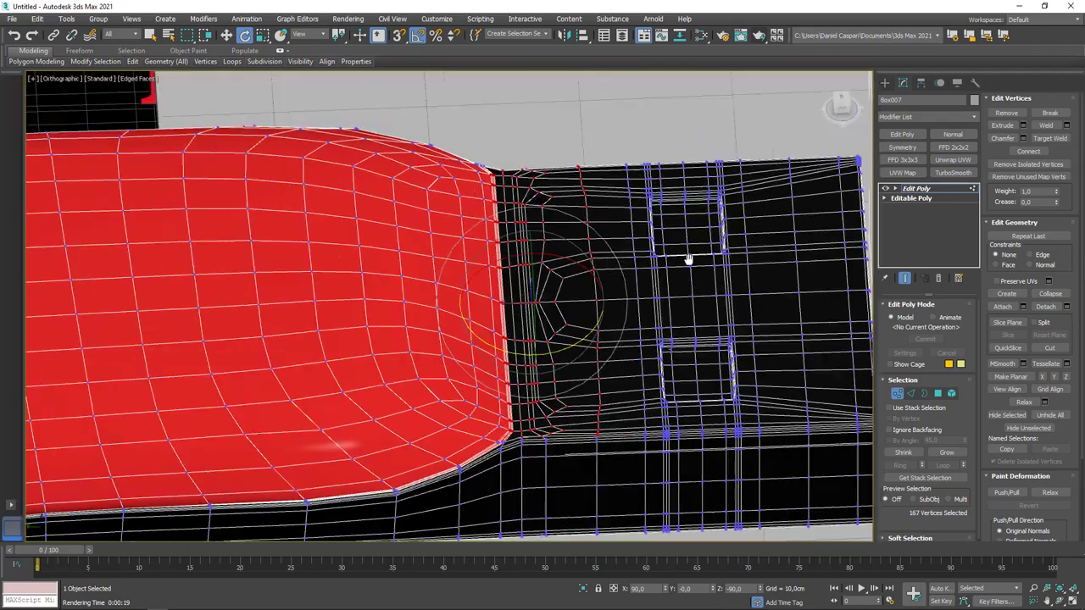
click(903, 159)
drag(593, 312, 563, 306)
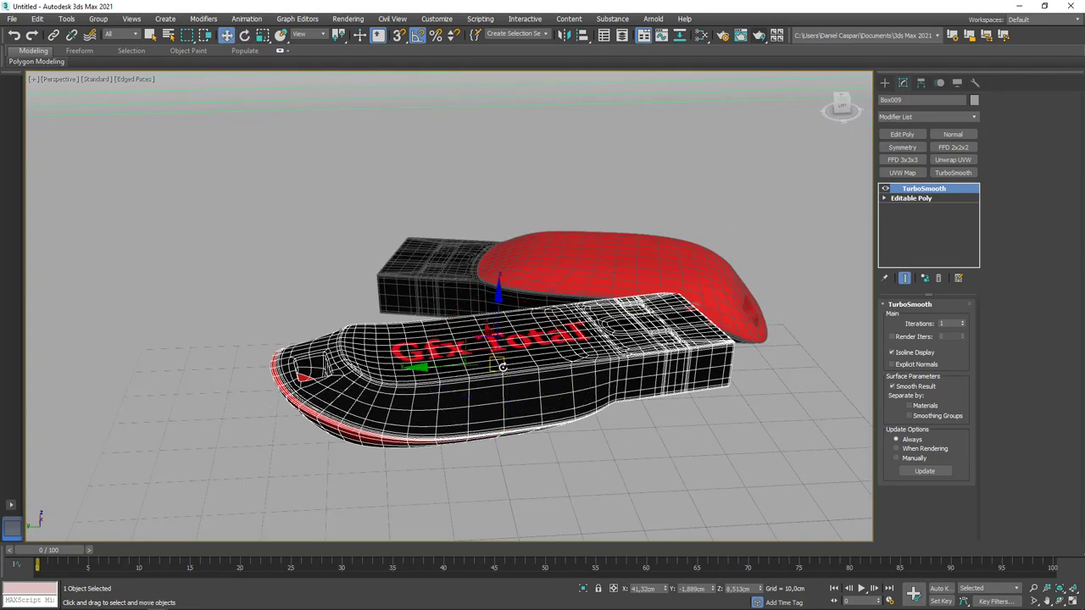
- Orbit closer to both drives and run a V-Ray test render
alt+middle_drag(503, 367, 599, 384)
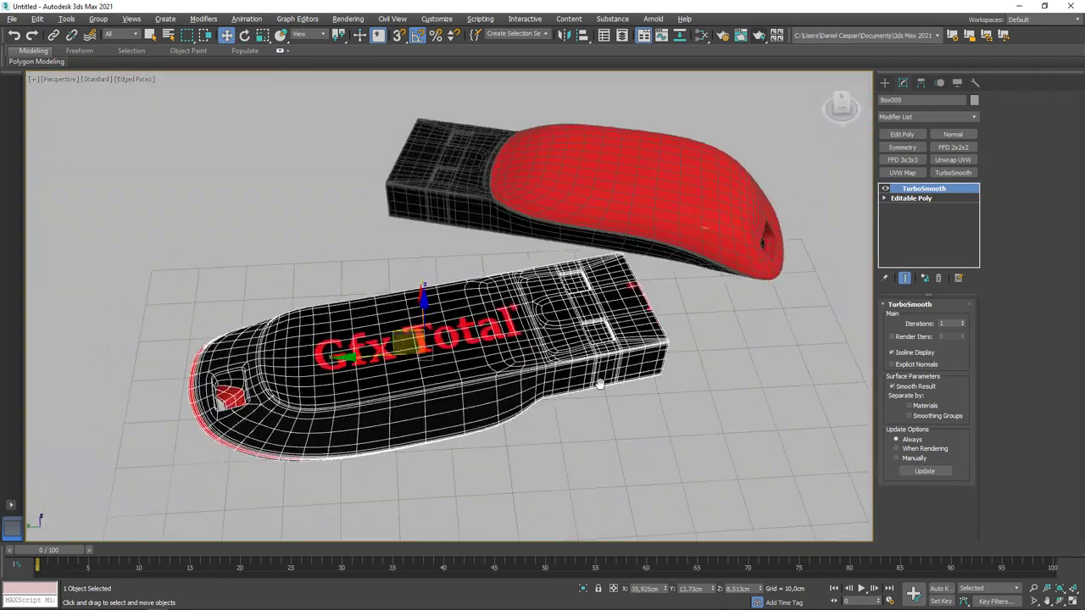
key(shift+q)
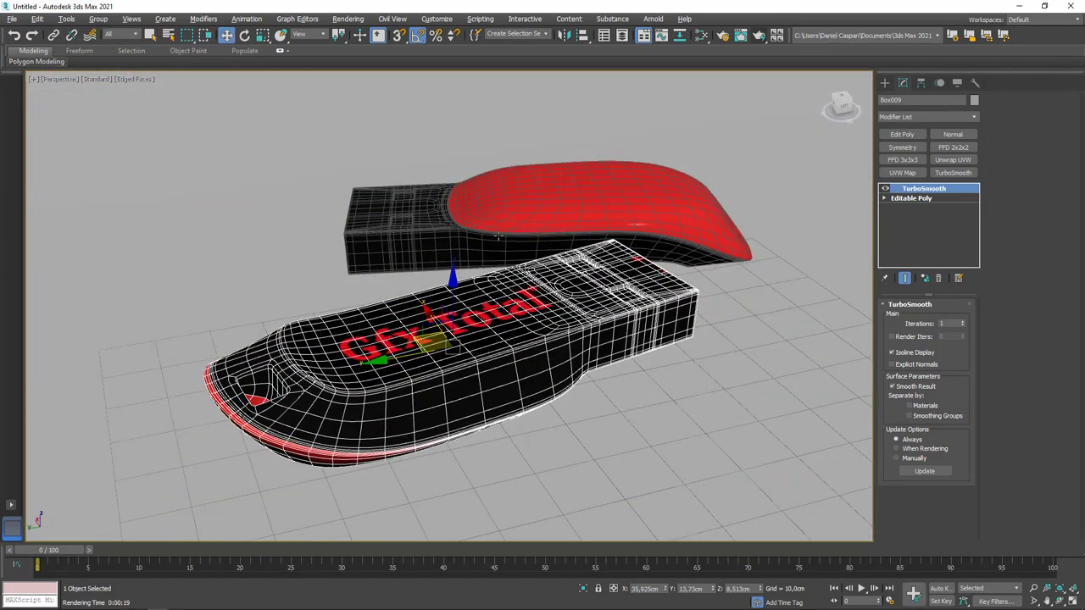
- Finish rotating the red-cap drive, then set the render output to HDTV 1920x1080
key(e)
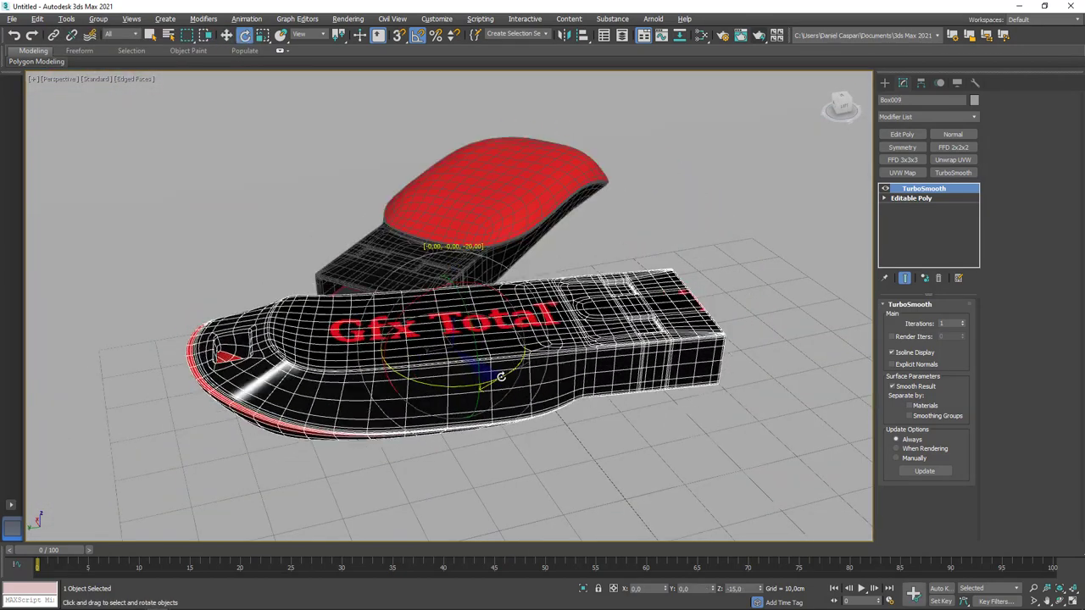
key(w)
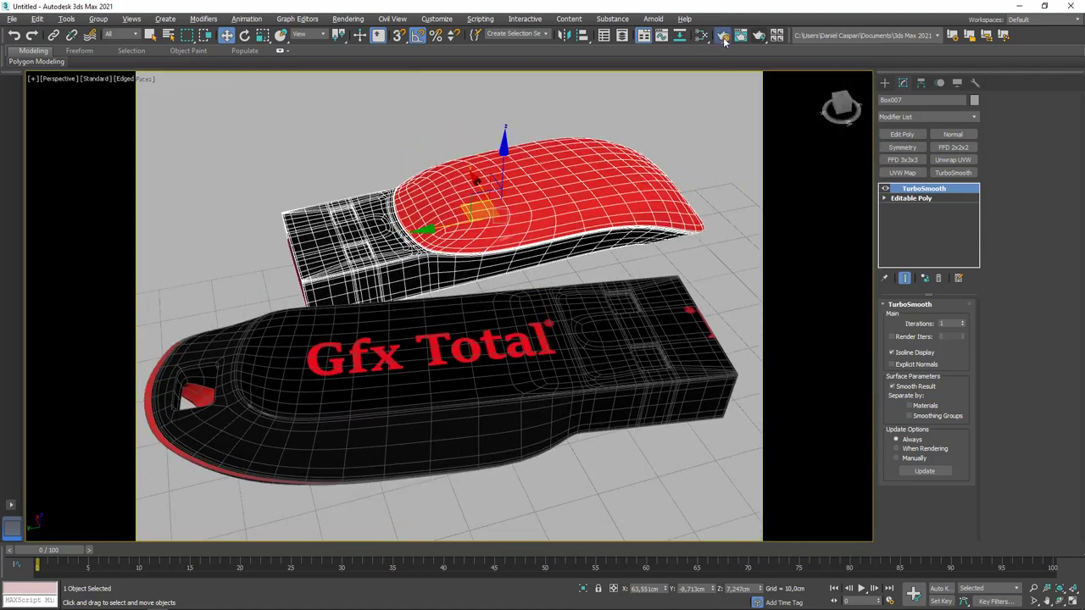
key(F10)
click(195, 170)
click(169, 170)
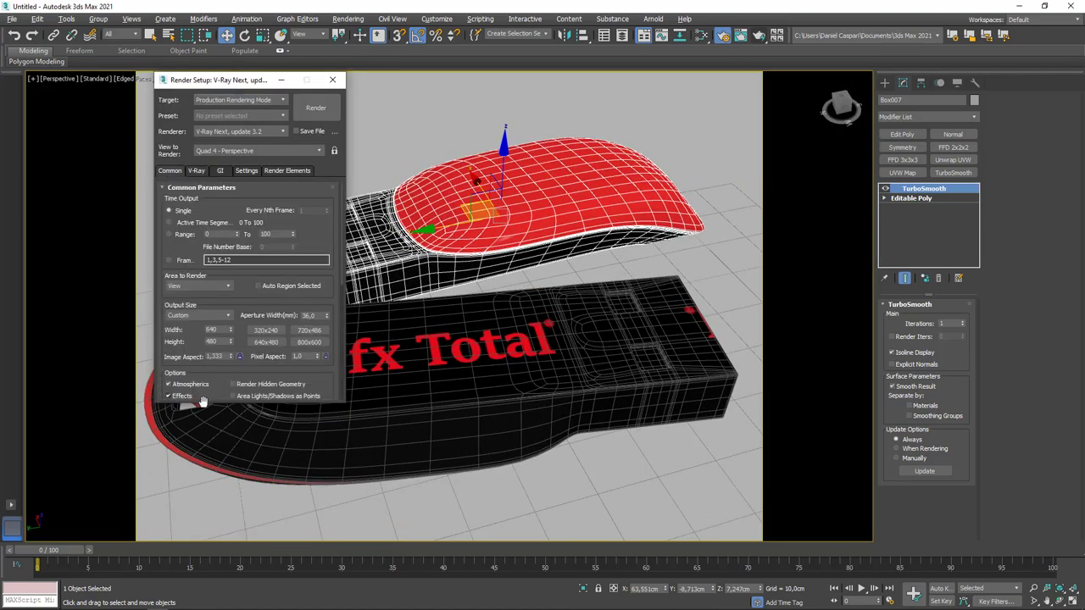
click(198, 315)
click(204, 458)
- Show the V-Ray image sampler Type choices in Render Setup
scroll(528, 299, down, 1)
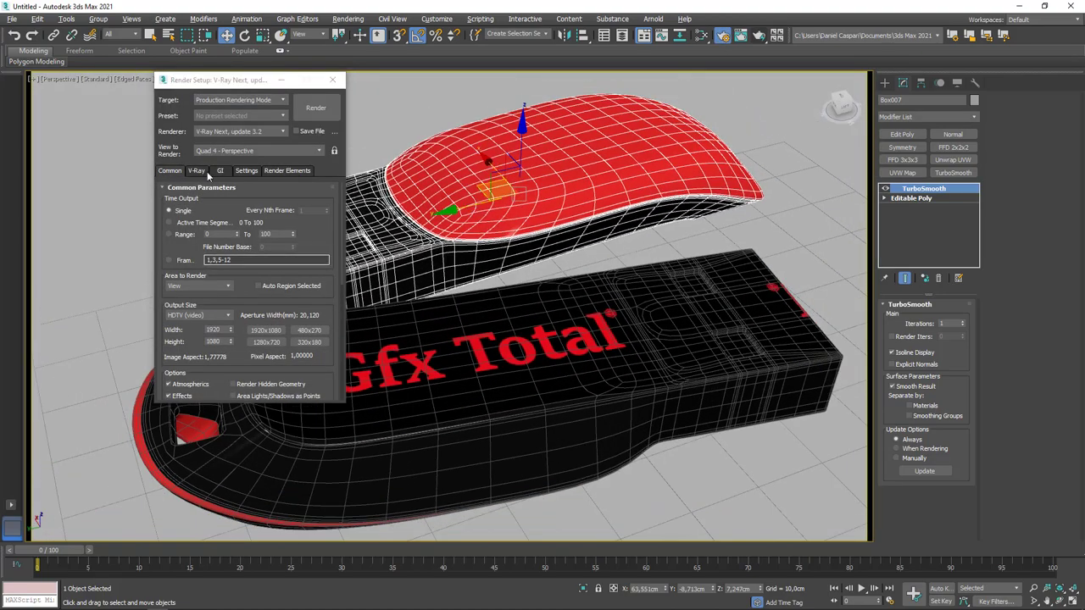
click(204, 171)
click(227, 274)
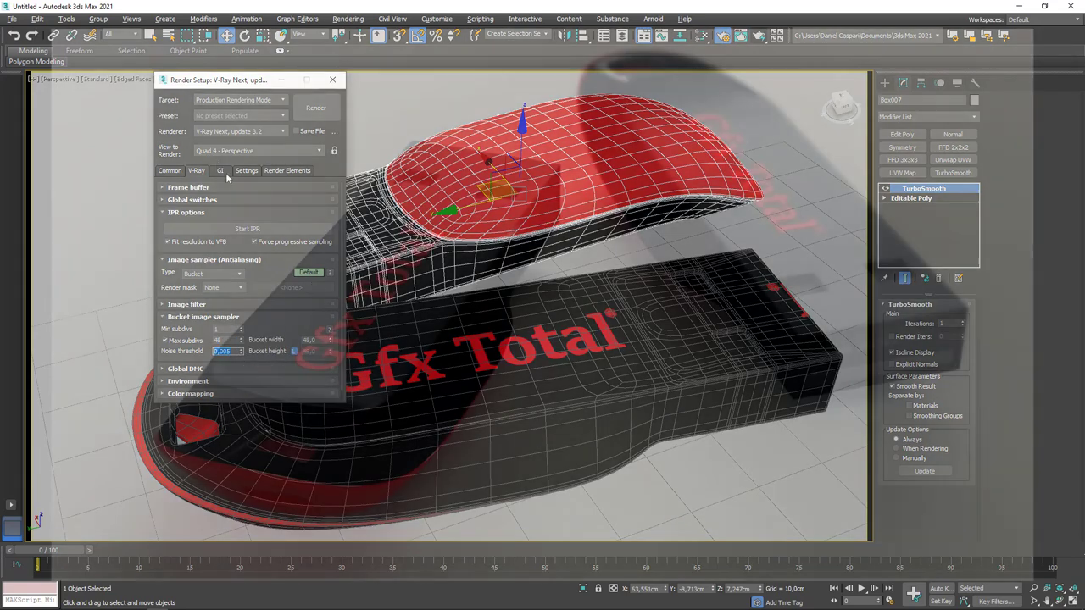